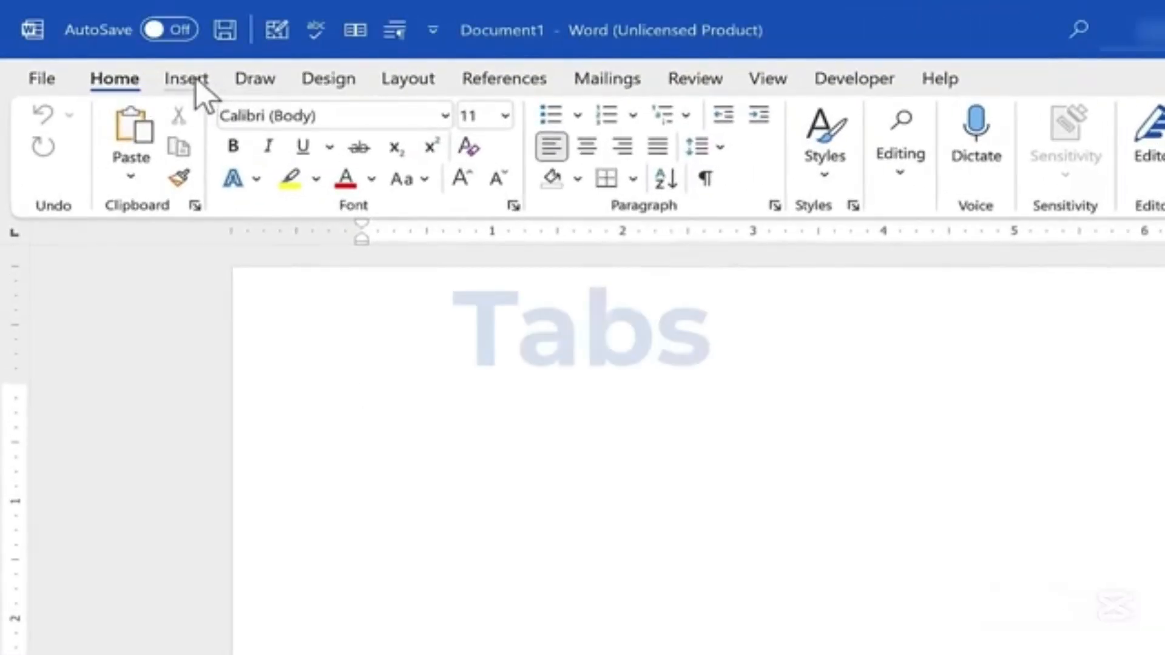
Examine the ribbon's command sets for references, layout, mailings, design and inserting, and return to the Home commands
{"action": "left_click", "coordinate": [196, 83]}
{"action": "left_click", "coordinate": [122, 82]}
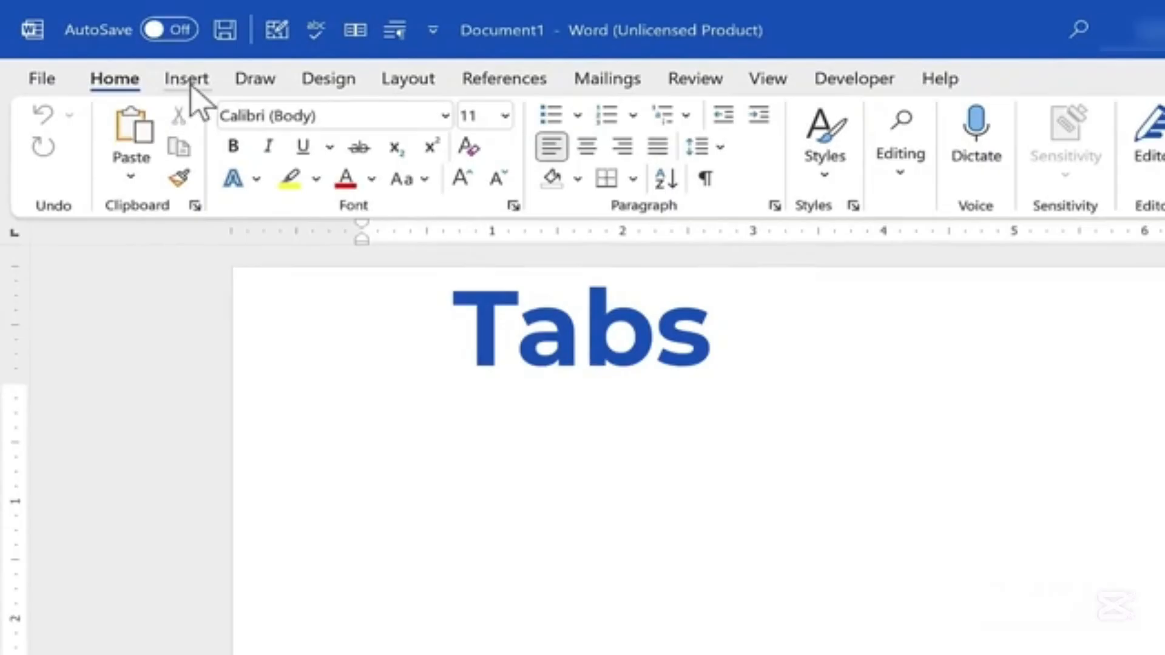
{"action": "left_click", "coordinate": [190, 84]}
{"action": "left_click", "coordinate": [491, 83]}
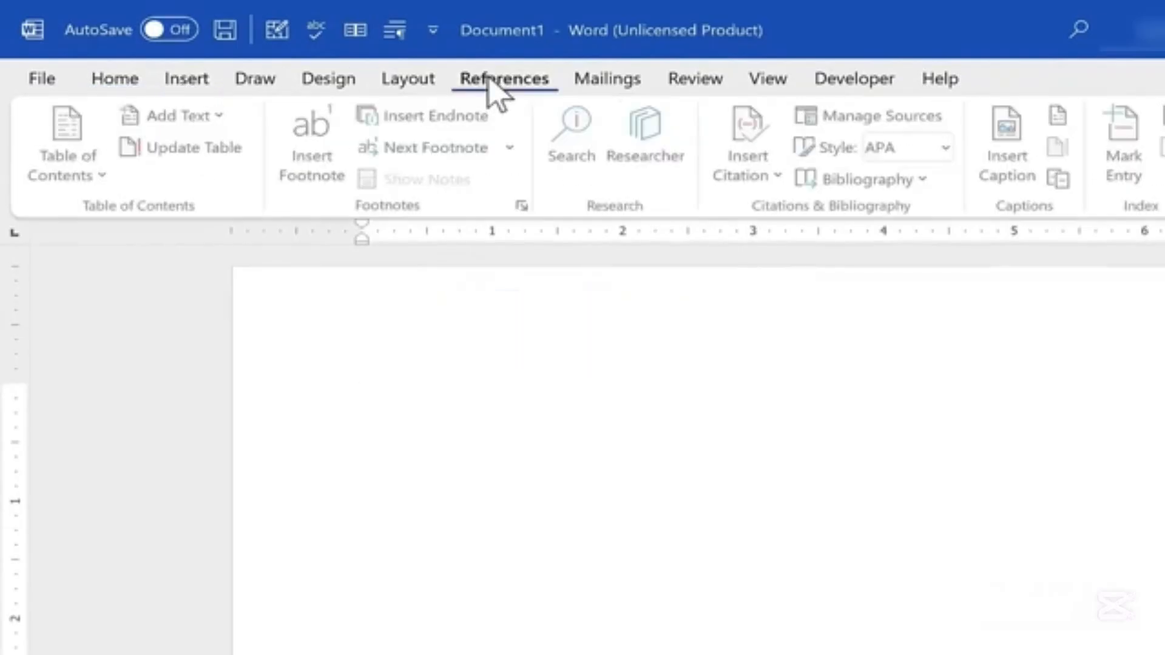
{"action": "left_click", "coordinate": [406, 80]}
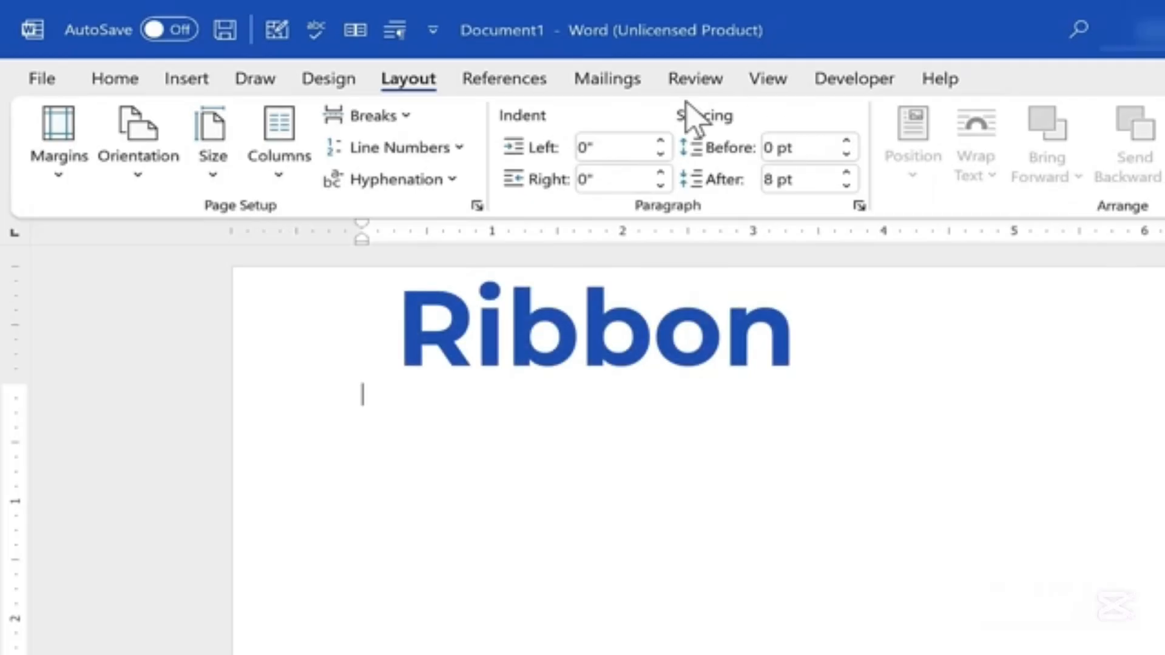
{"action": "left_click", "coordinate": [612, 75]}
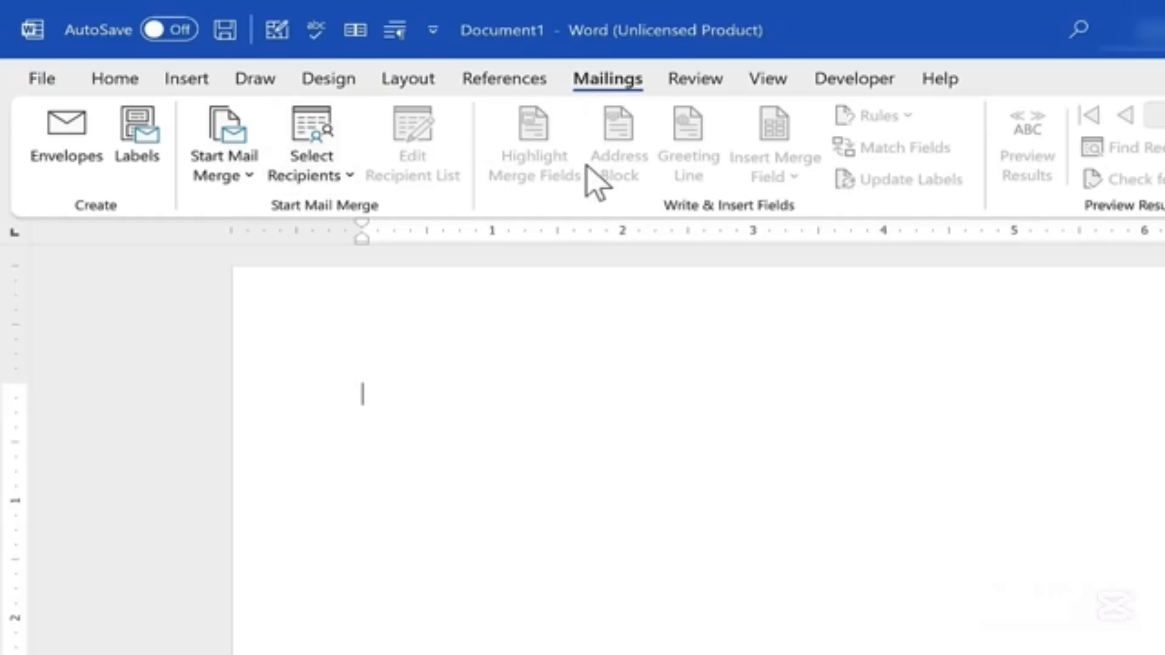
{"action": "left_click", "coordinate": [328, 84]}
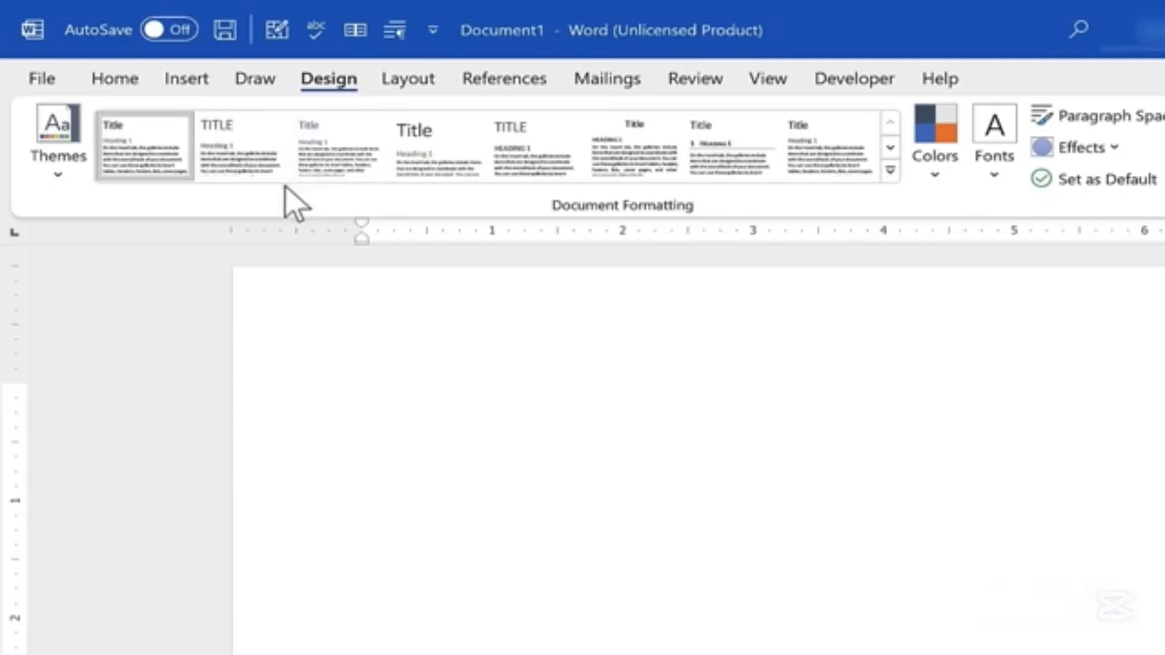
{"action": "left_click", "coordinate": [197, 82]}
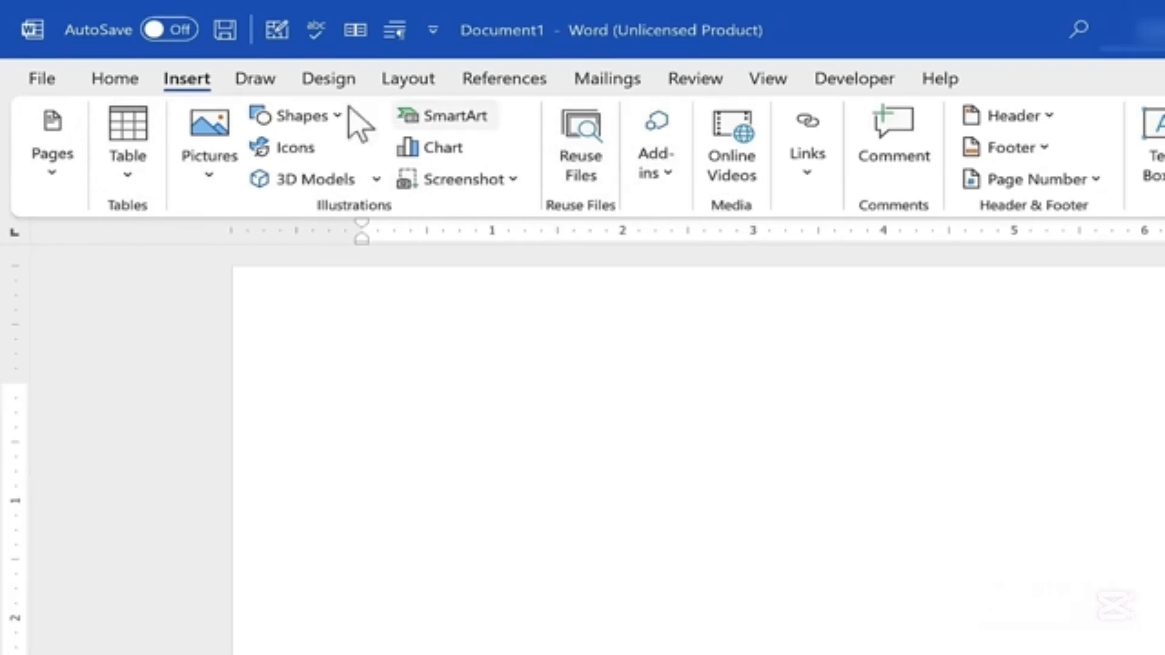
{"action": "left_click", "coordinate": [113, 82]}
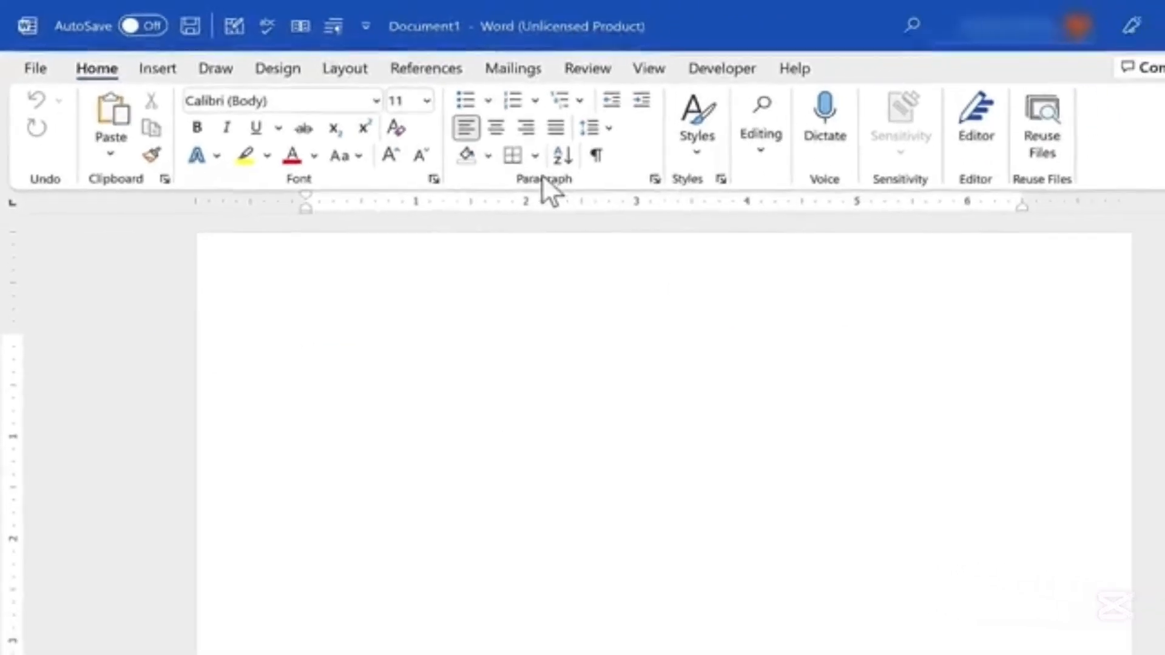
Review the basic and advanced settings of the Font dialog and close it without changes
{"action": "left_click", "coordinate": [433, 178]}
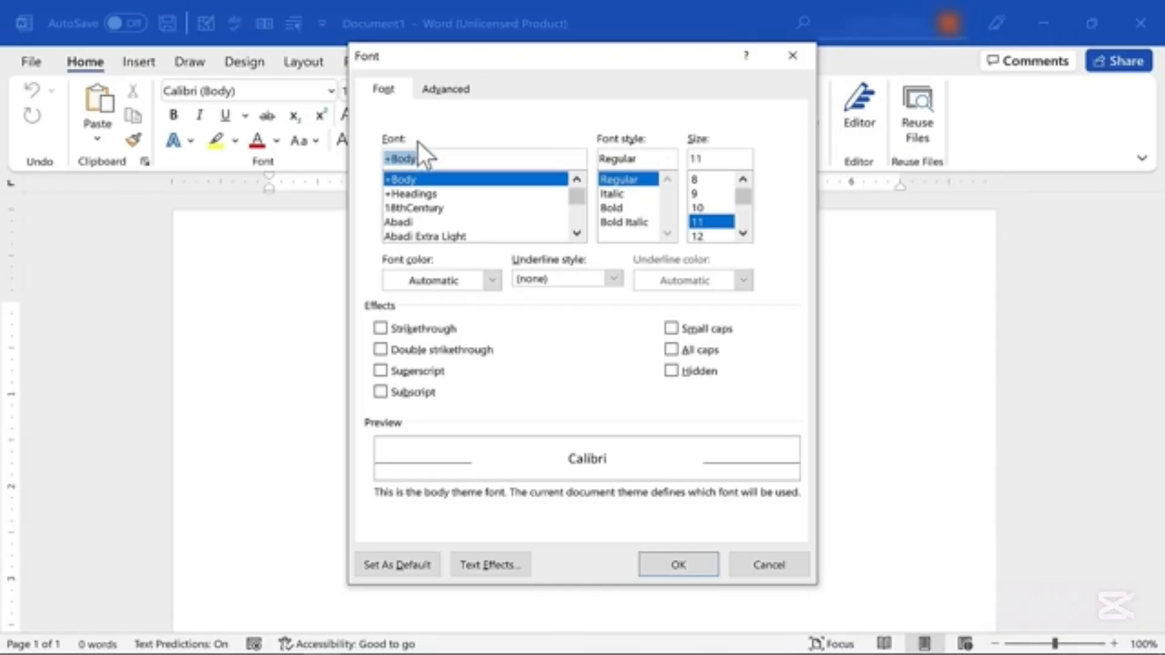
{"action": "left_click", "coordinate": [446, 90]}
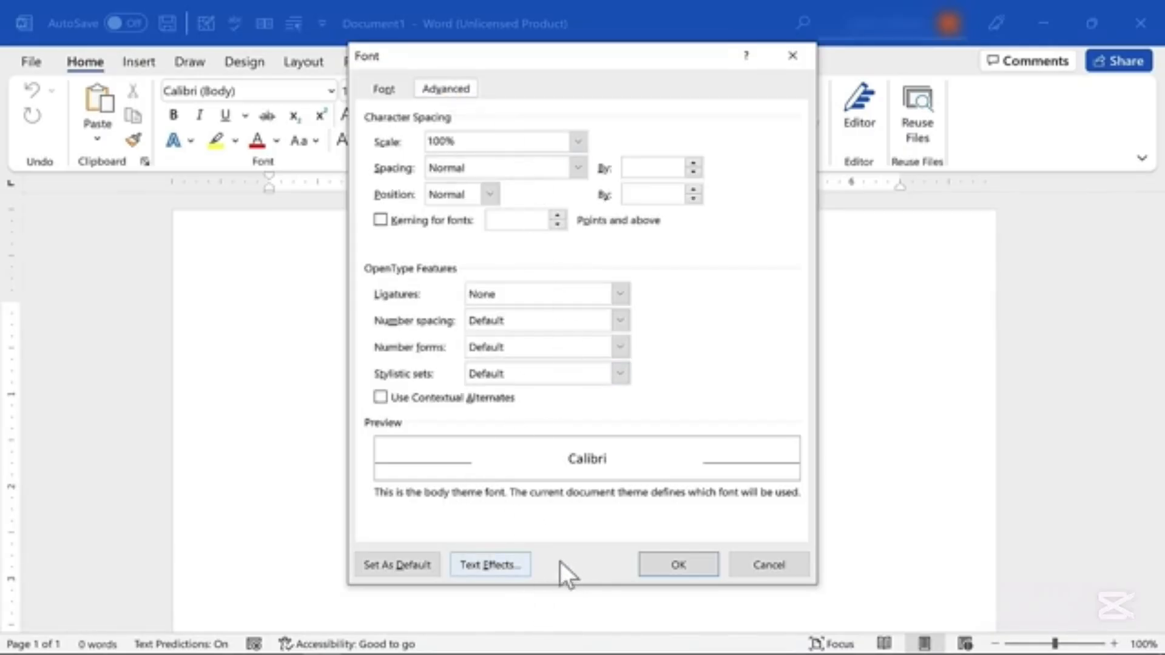
{"action": "left_click", "coordinate": [779, 564]}
Review the commands that can be added to the Quick Access Toolbar without changing any
{"action": "left_click", "coordinate": [137, 60]}
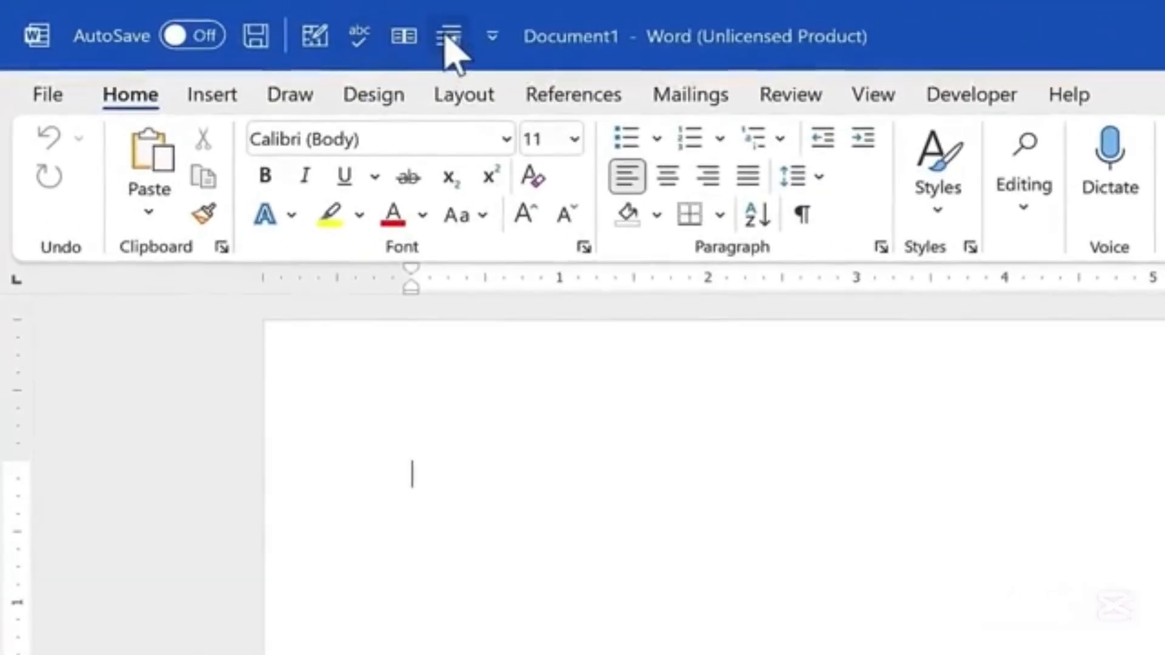
{"action": "left_click", "coordinate": [492, 35]}
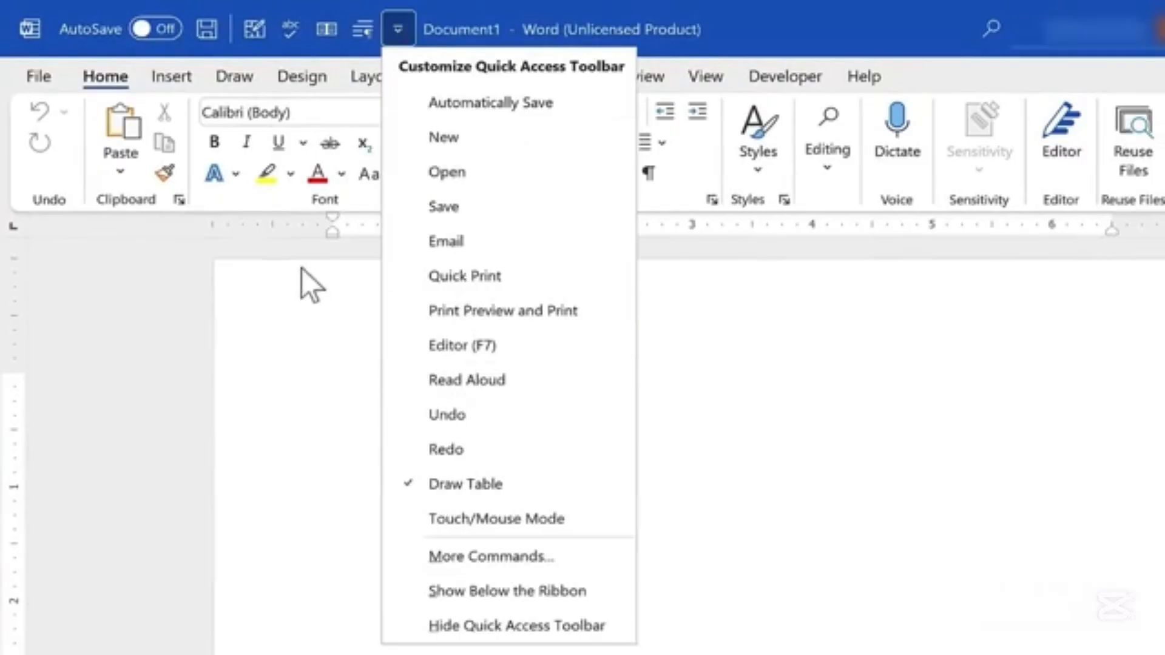
{"action": "left_click", "coordinate": [188, 257]}
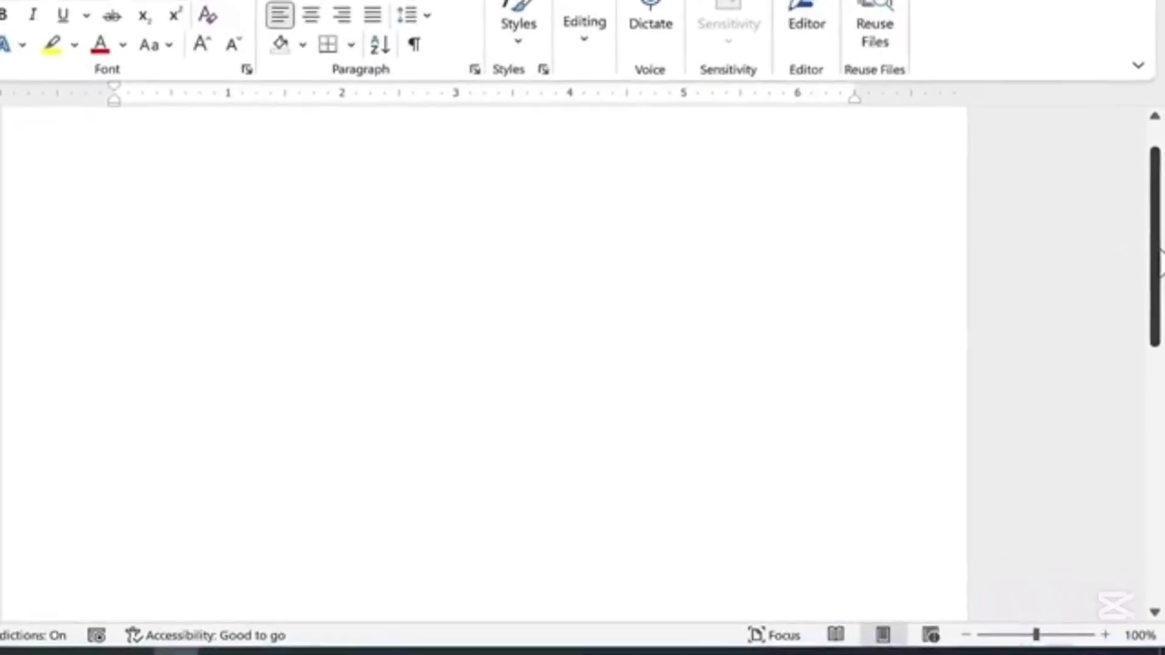
Scroll through the blank page to its end and back up to its start
{"action": "left_click_drag", "start_coordinate": [1159, 231], "coordinate": [1157, 152]}
{"action": "left_click_drag", "start_coordinate": [1162, 224], "coordinate": [1163, 528]}
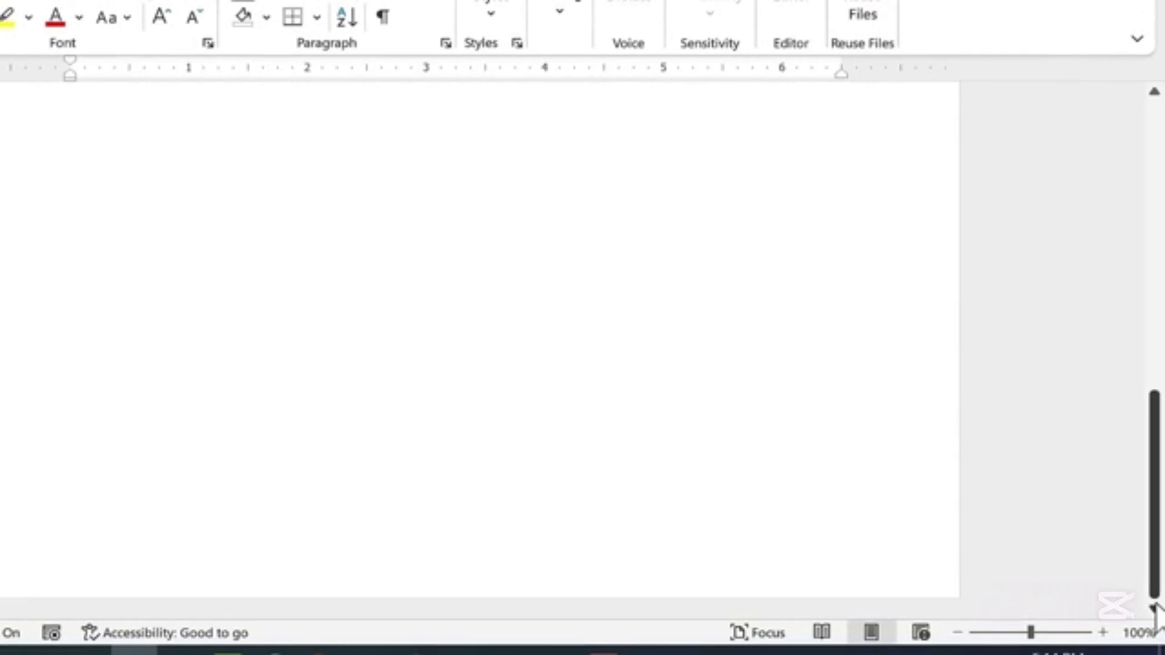
{"action": "left_click", "coordinate": [1155, 94]}
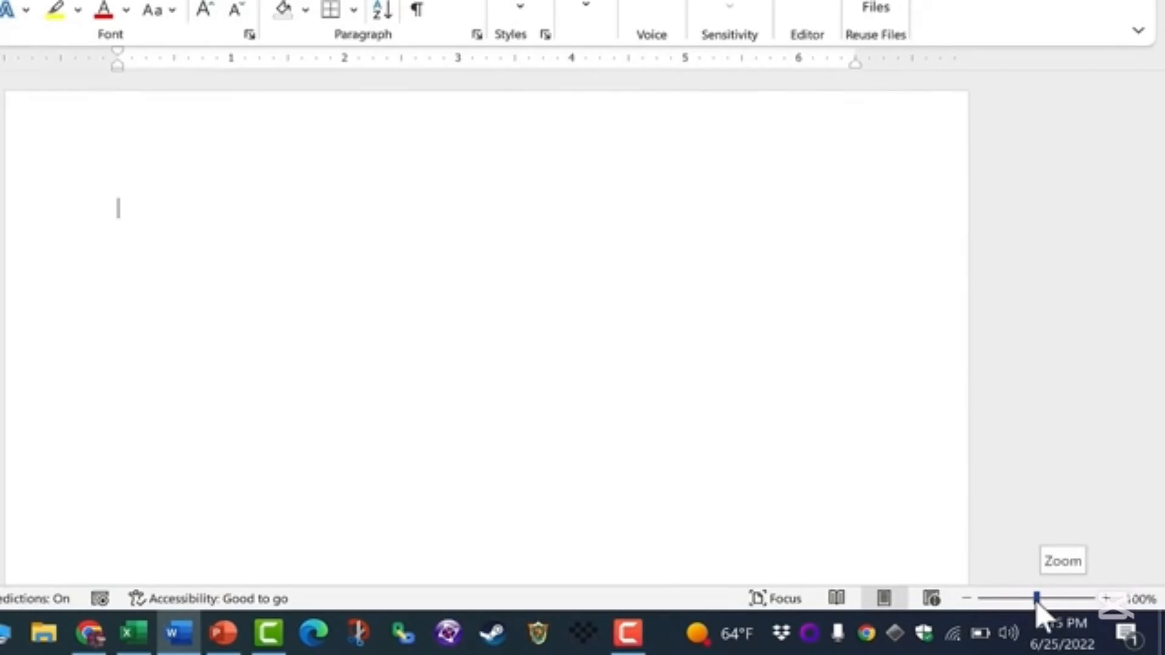
Magnify the page to 337%, pan across it horizontally, and restore the zoom to 100%
{"action": "left_click_drag", "start_coordinate": [1036, 602], "coordinate": [1071, 603]}
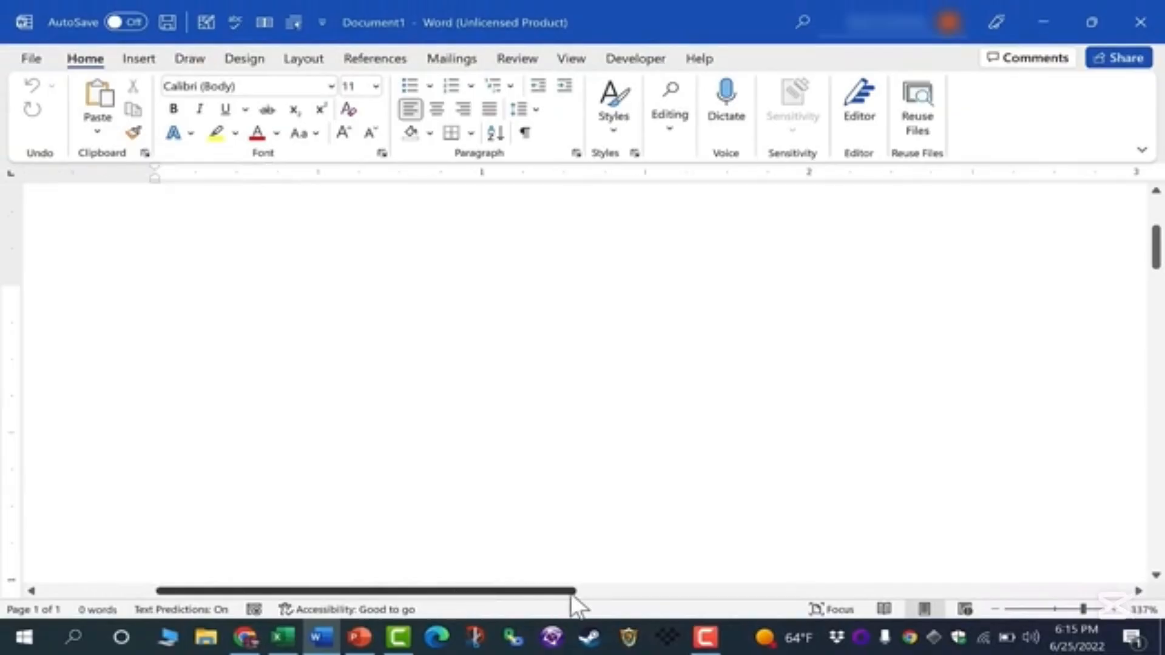
{"action": "left_click_drag", "start_coordinate": [572, 592], "coordinate": [310, 603]}
{"action": "left_click_drag", "start_coordinate": [1083, 605], "coordinate": [1053, 609]}
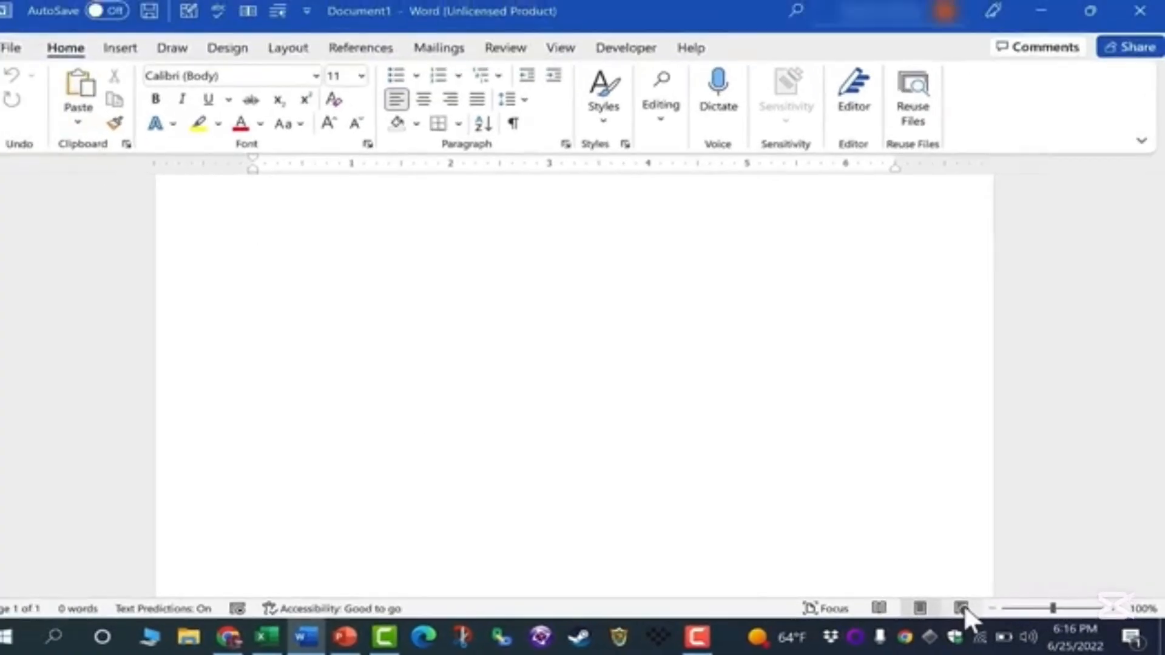
Preview the blank document in Web Layout, Read Mode and Focus mode, and return to the normal page view
{"action": "left_click", "coordinate": [965, 608]}
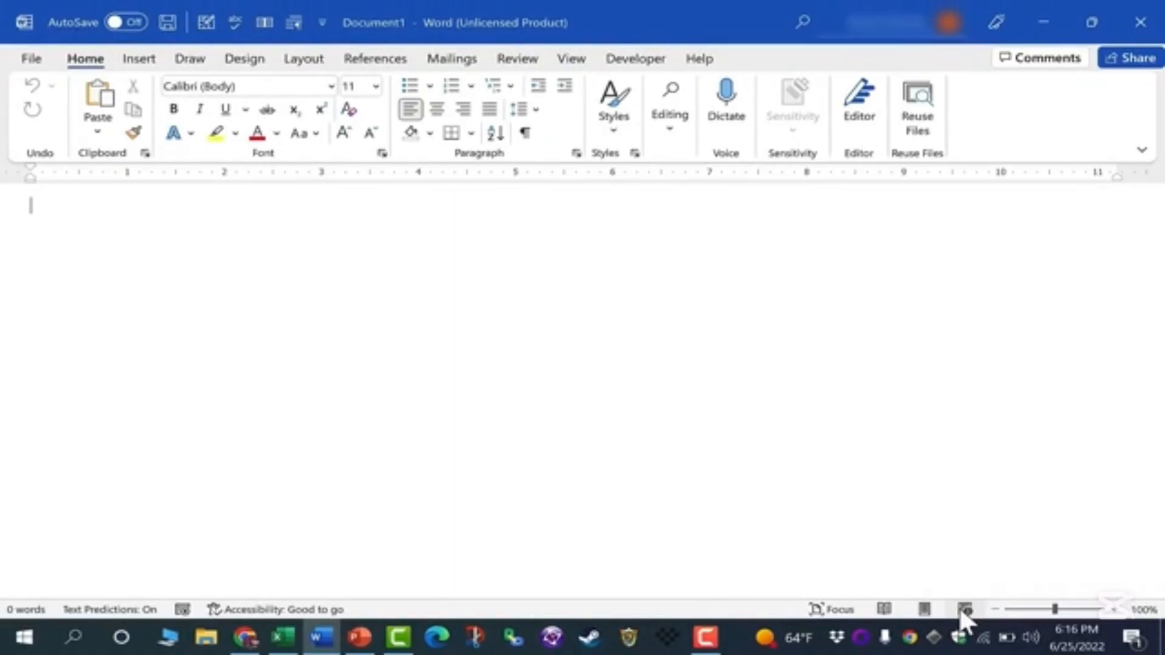
{"action": "left_click", "coordinate": [891, 608]}
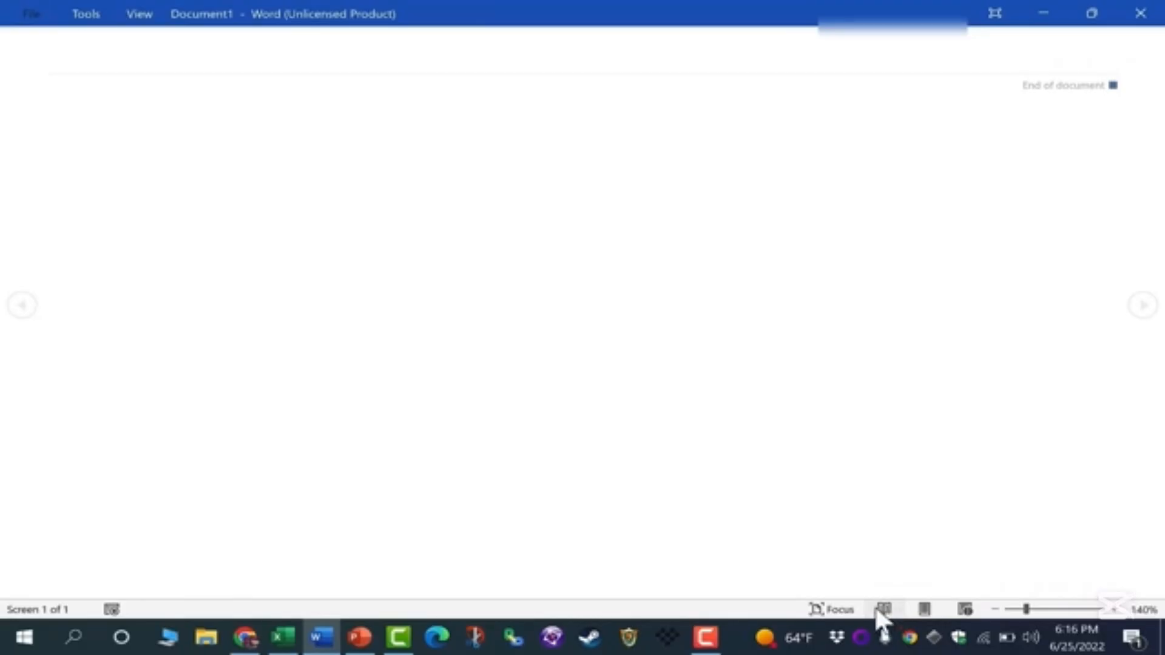
{"action": "left_click", "coordinate": [828, 608]}
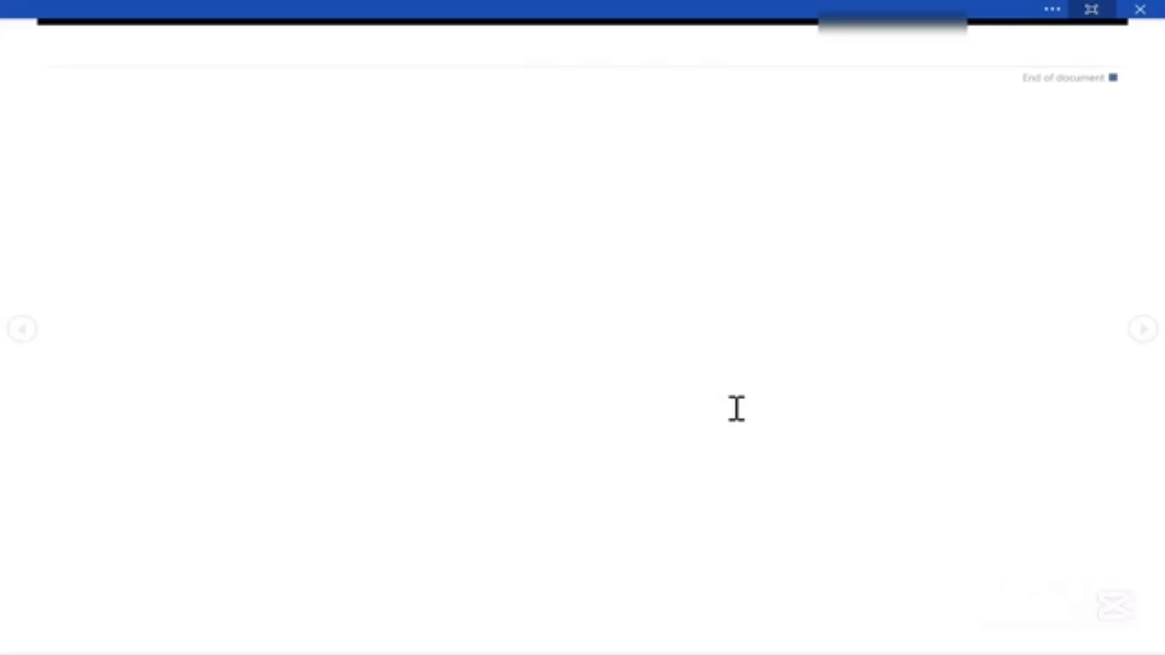
{"action": "key", "text": "Escape"}
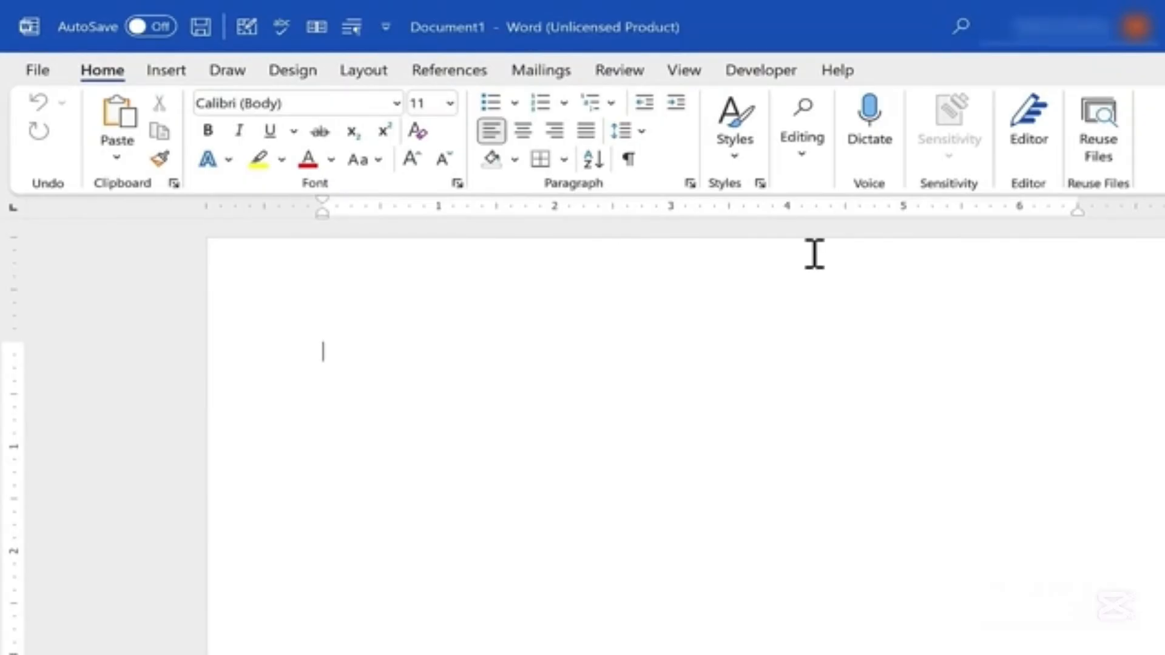
Look at the recent and suggested actions offered by Microsoft Search and dismiss them
{"action": "scroll", "coordinate": [37, 315], "scroll_direction": "down", "scroll_amount": 1}
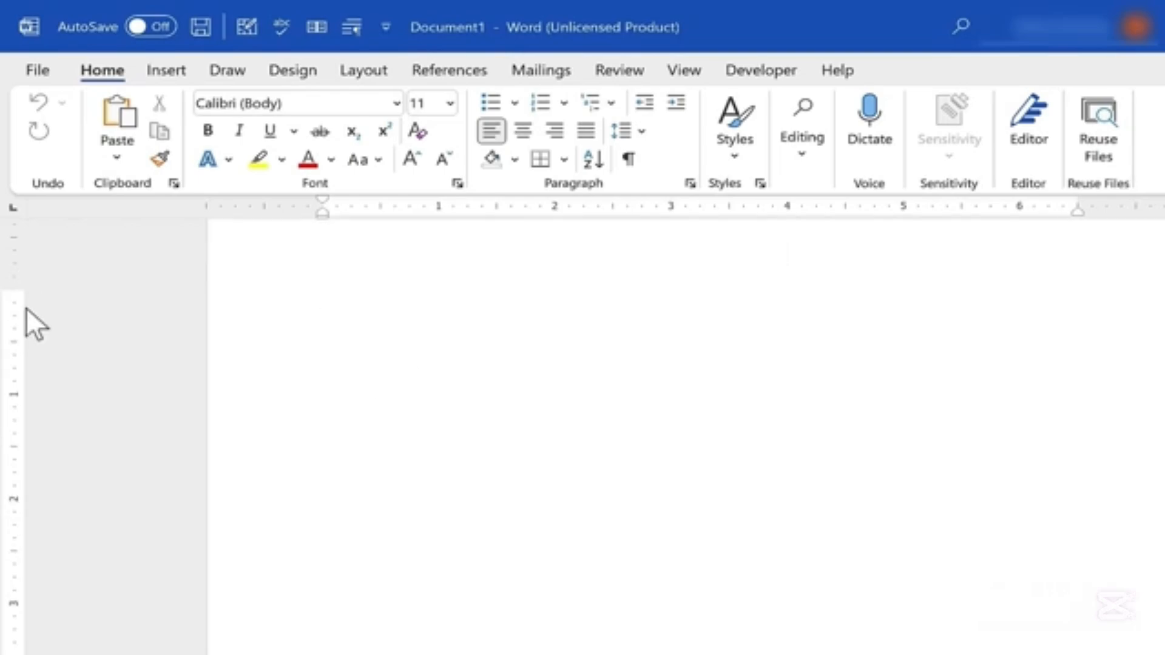
{"action": "scroll", "coordinate": [36, 570], "scroll_direction": "up", "scroll_amount": 3}
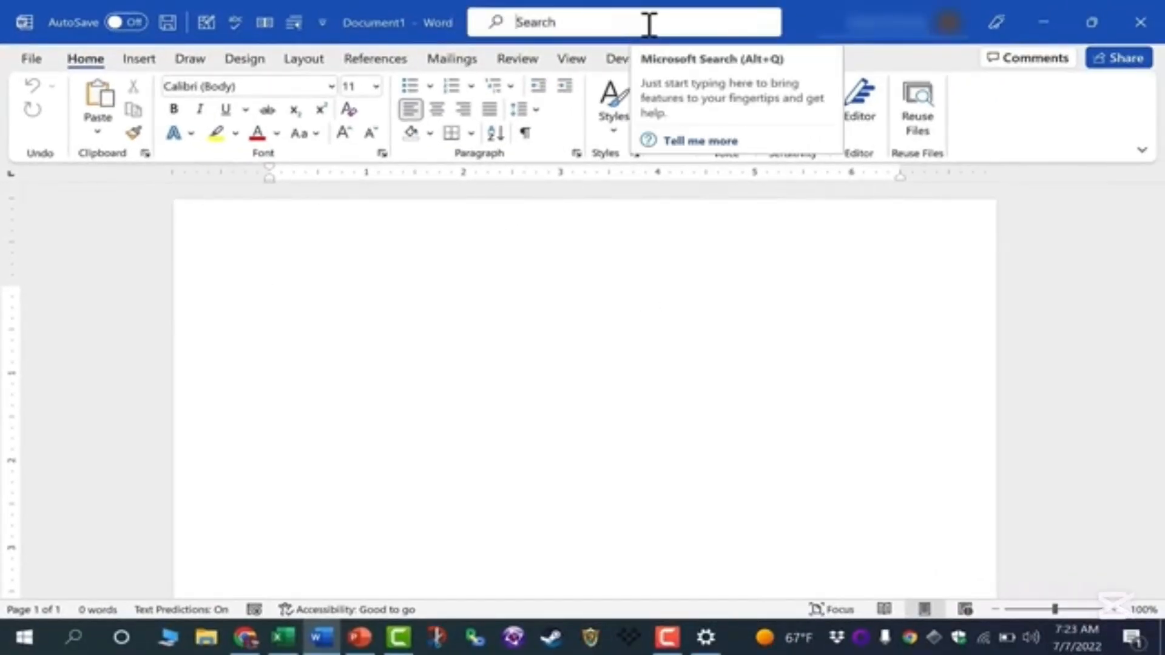
{"action": "left_click", "coordinate": [562, 20]}
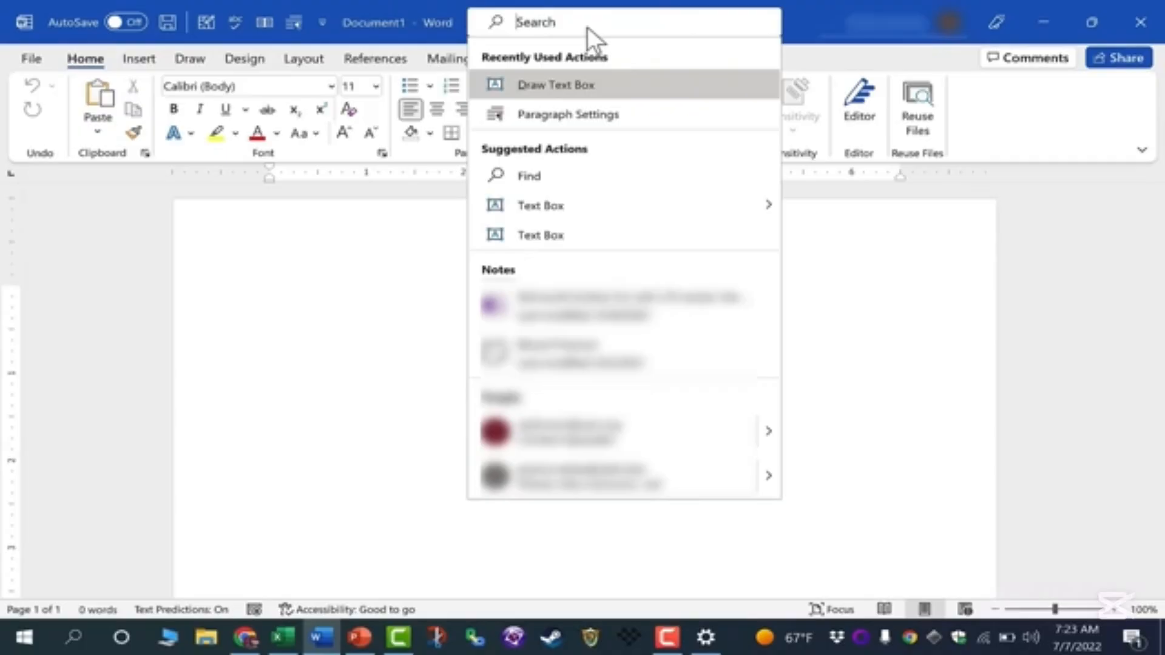
{"action": "key", "text": "Escape"}
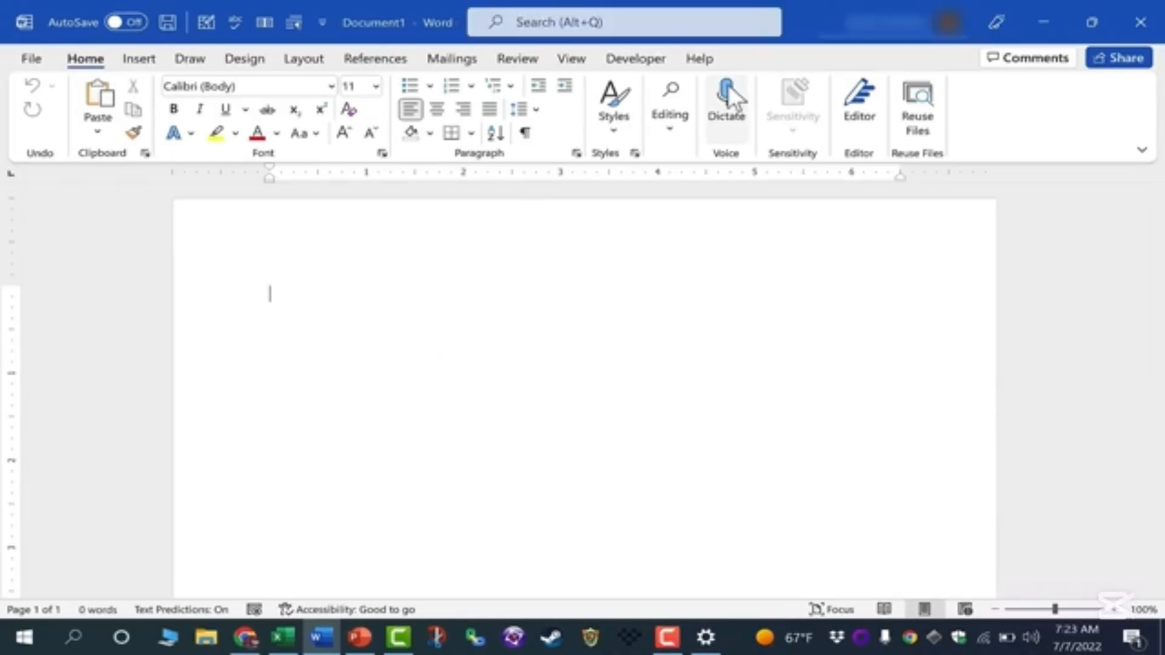
Open a new Word window and display the full set of new-document templates
{"action": "right_click", "coordinate": [322, 636]}
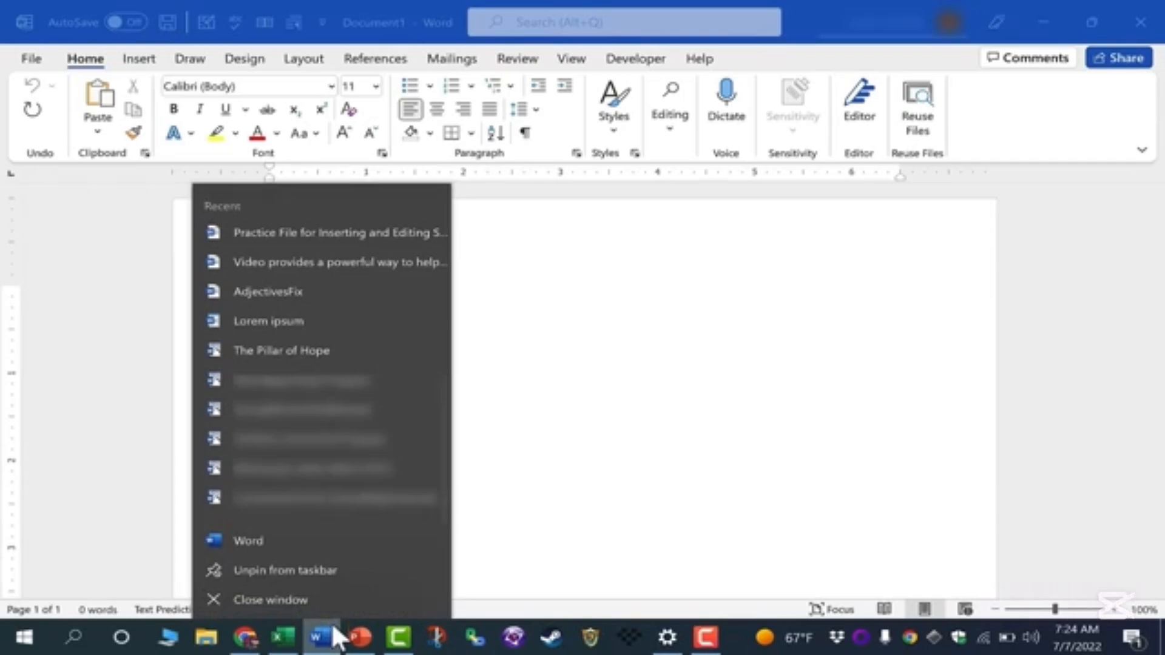
{"action": "left_click", "coordinate": [288, 538]}
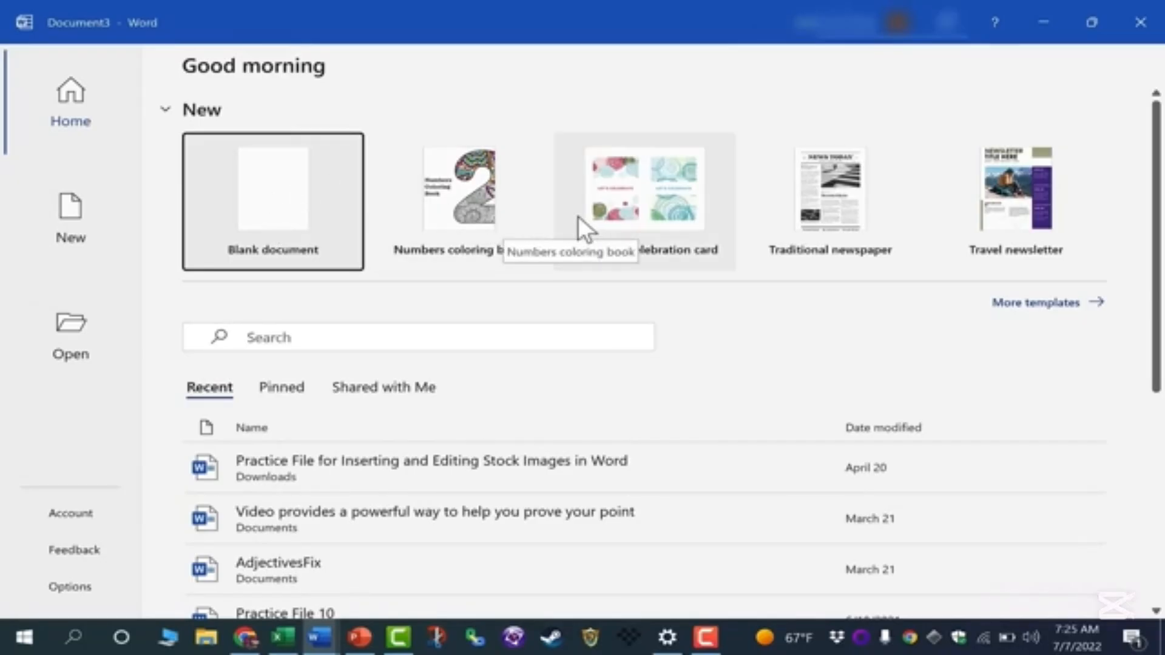
{"action": "left_click", "coordinate": [1098, 304]}
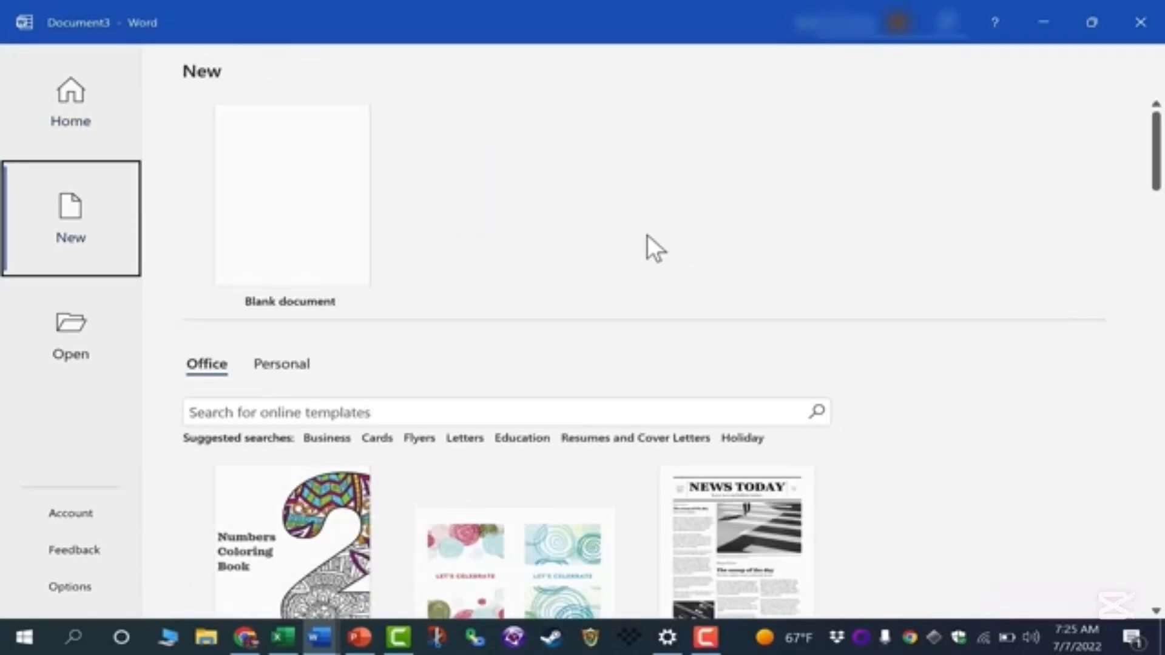
Browse the online templates and create a blank document
{"action": "scroll", "coordinate": [462, 379], "scroll_direction": "down", "scroll_amount": 5}
{"action": "scroll", "coordinate": [463, 381], "scroll_direction": "up", "scroll_amount": 4}
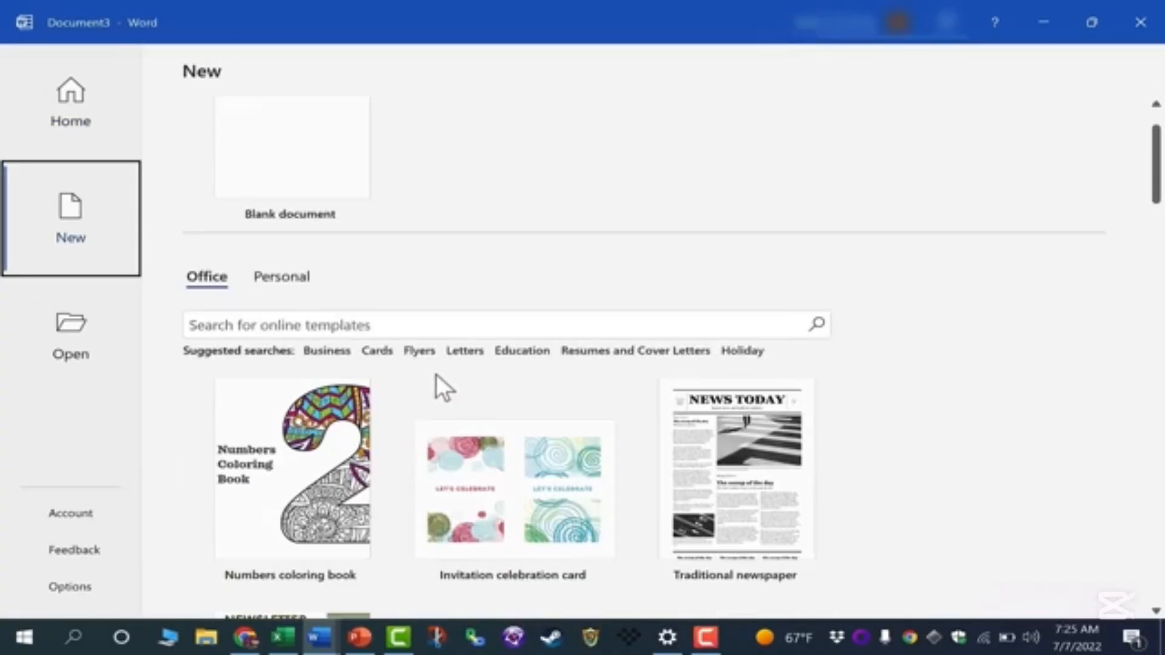
{"action": "left_click", "coordinate": [260, 321]}
{"action": "scroll", "coordinate": [464, 434], "scroll_direction": "up", "scroll_amount": 1}
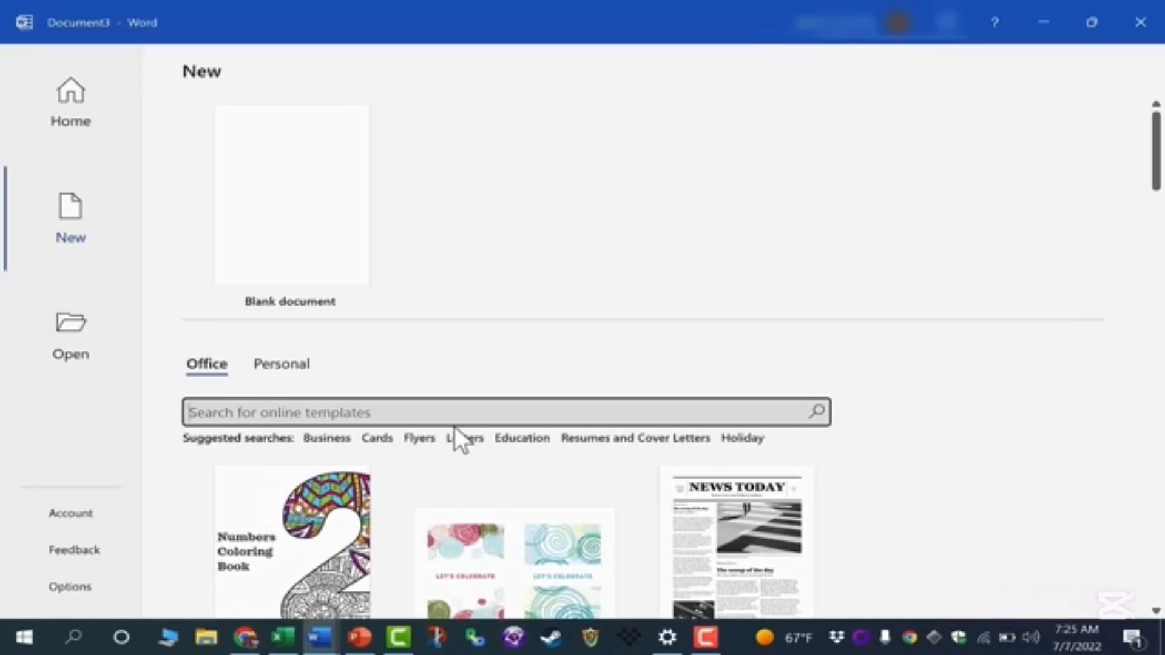
{"action": "left_click", "coordinate": [292, 250]}
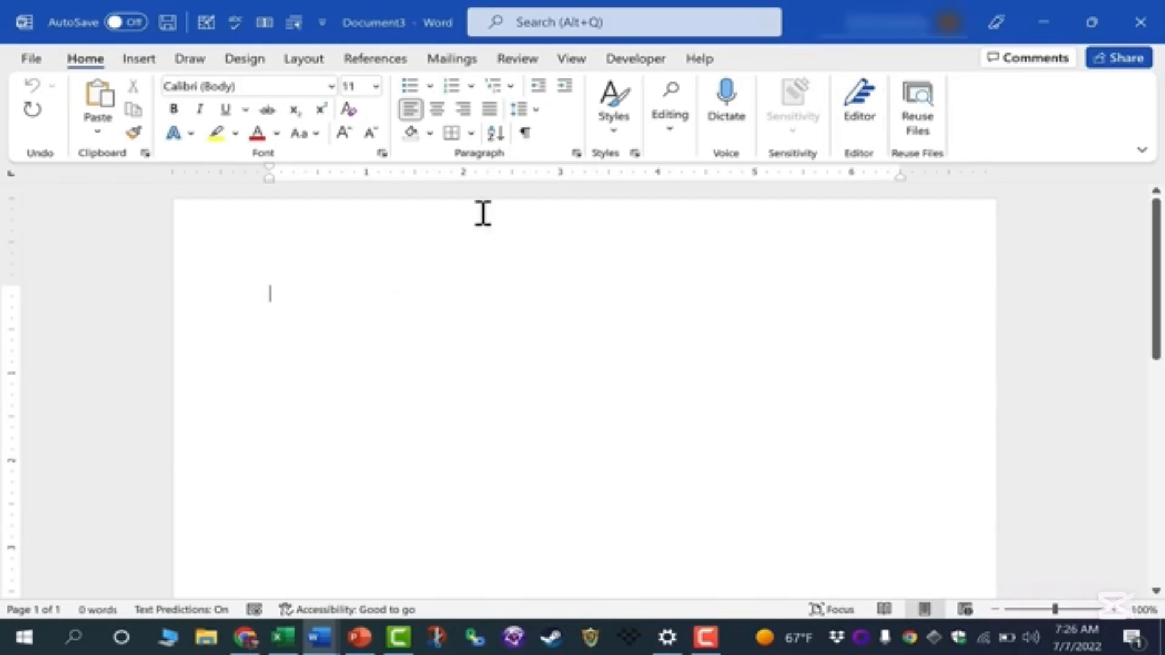
Enter "Hello! Welcome to my amazing Word document." as the first line of the blank document
{"action": "left_click_drag", "start_coordinate": [1157, 240], "coordinate": [1146, 69]}
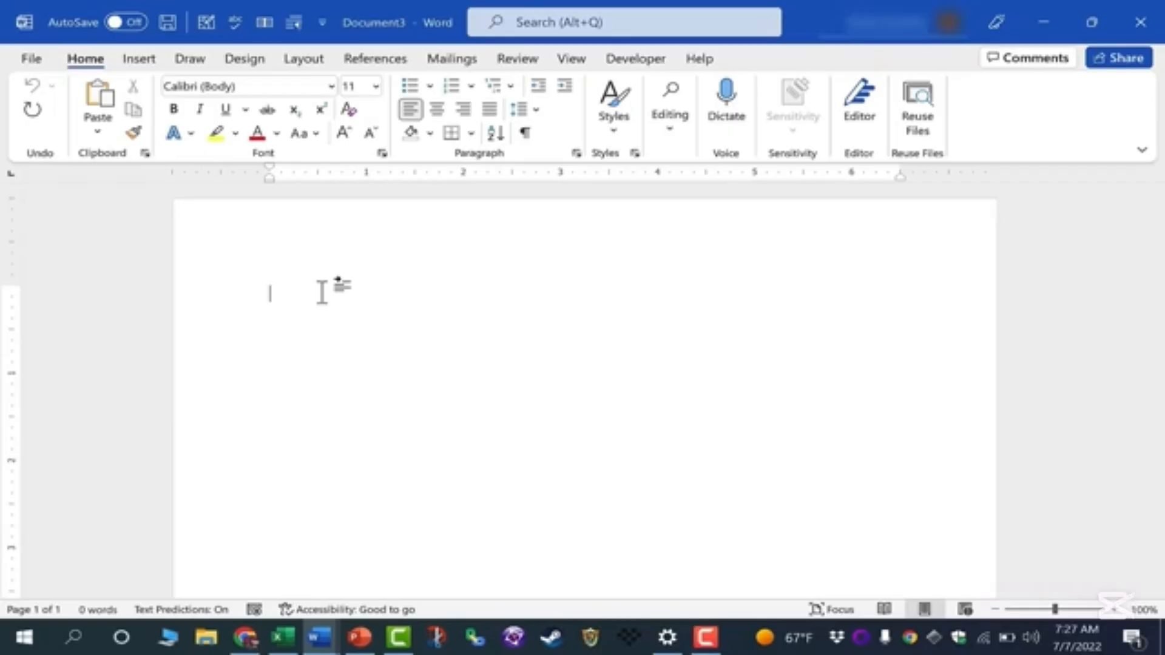
{"action": "type", "text": "Hello! Welco"}
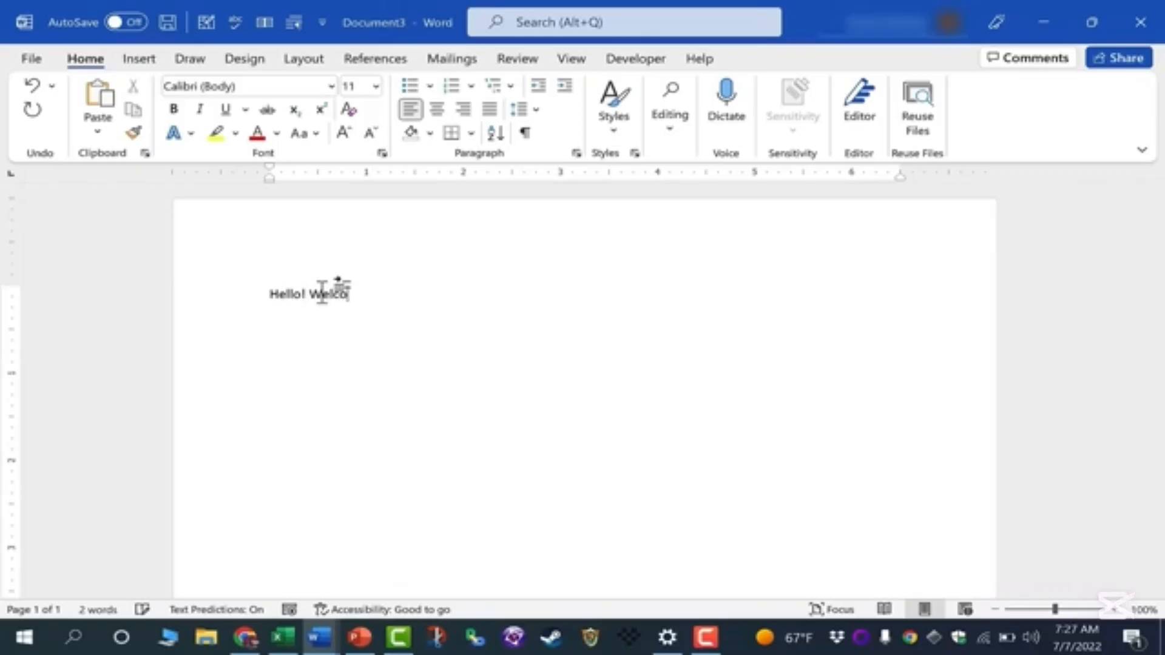
{"action": "type", "text": "me to my"}
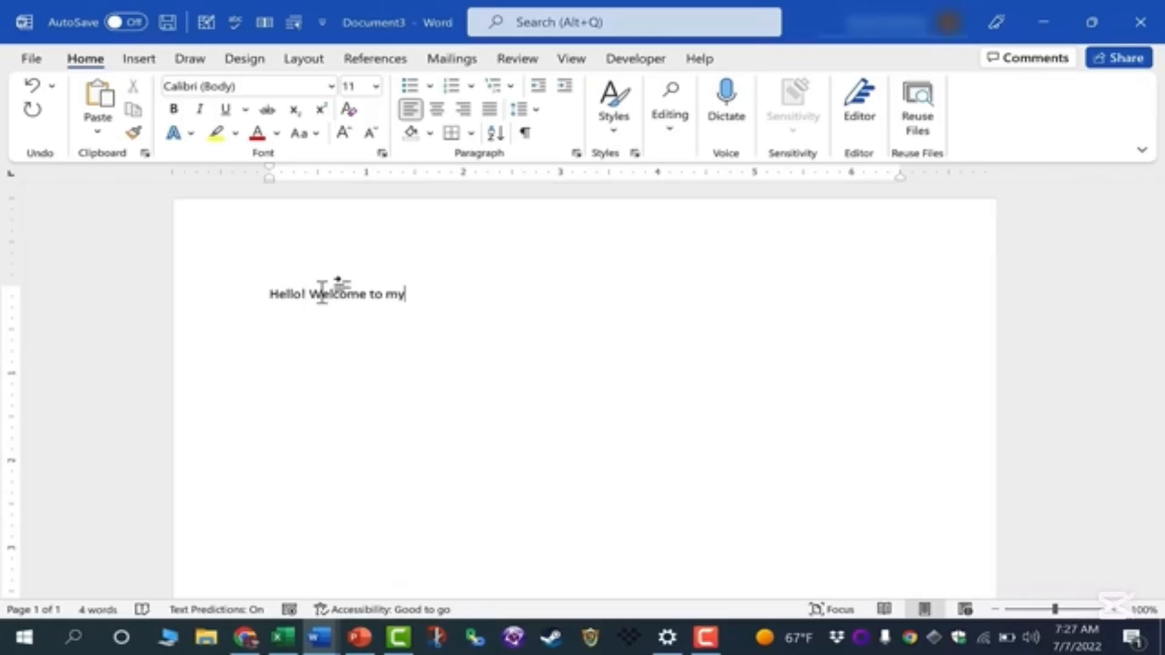
{"action": "type", "text": " amazing Word document."}
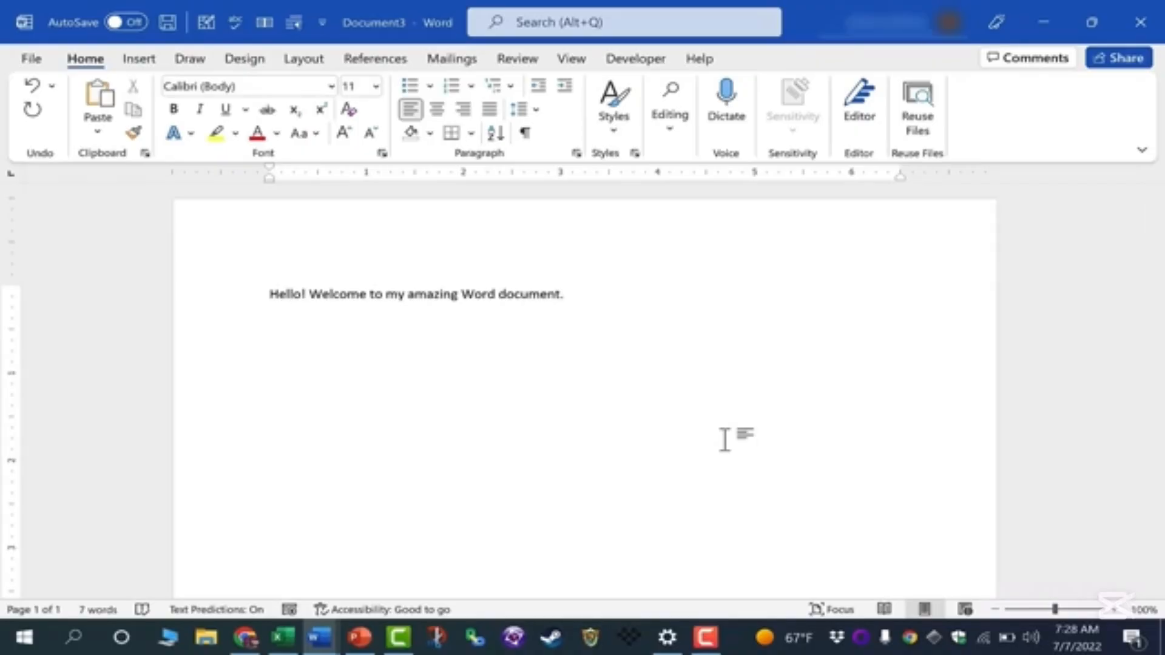
Extend the welcome sentence with random filler letters and add another line of filler letters three line breaks below it
{"action": "type", "text": "aslkj flkasdlkfjlaksd flkajsl;dlkasd flkas djlfk aslkdfjlkasd jfklasdj"}
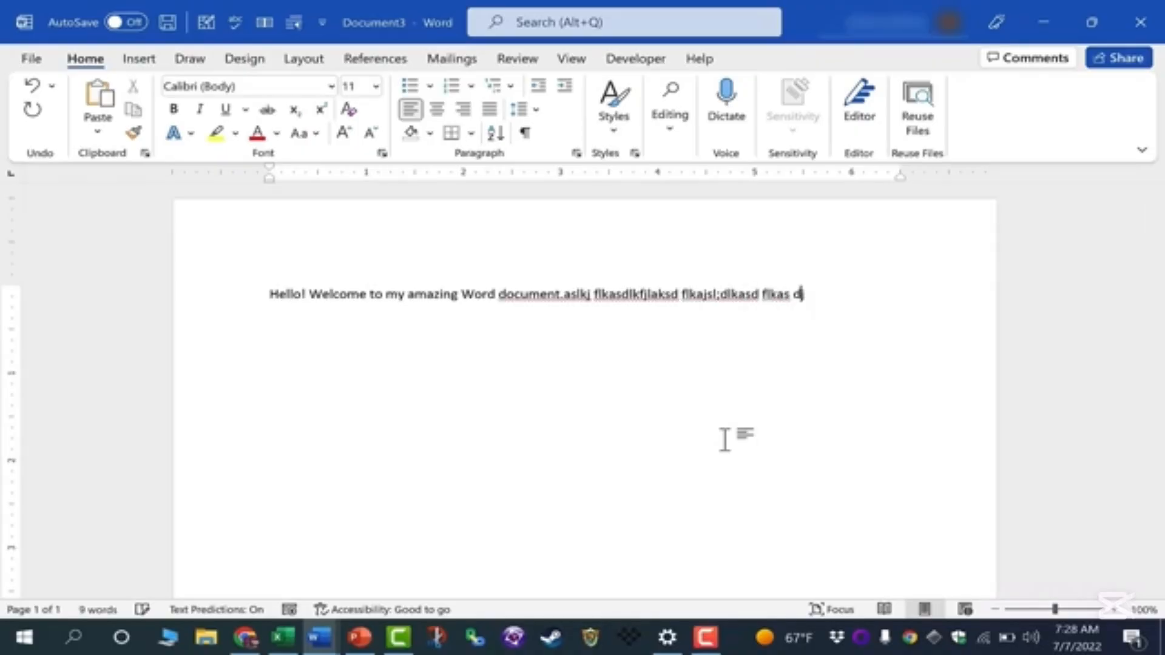
{"action": "type", "text": "flkj asl;kdflkasdlkfjsadlkj"}
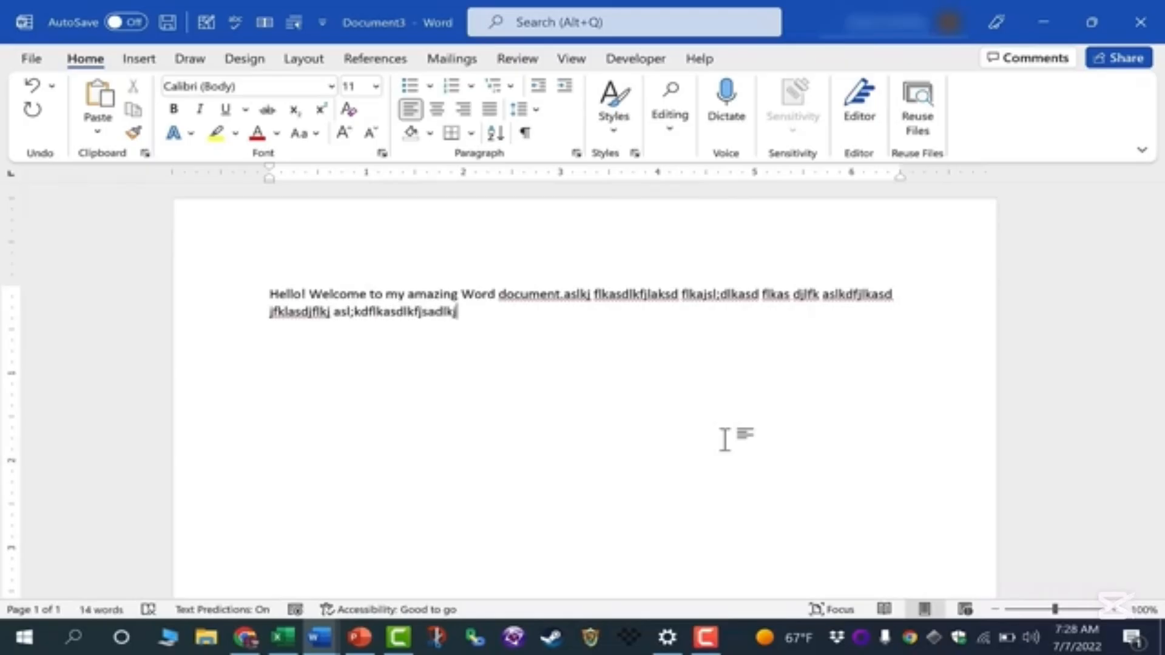
{"action": "key", "text": "Return"}
{"action": "key", "text": "Return"}
{"action": "key", "text": "Return"}
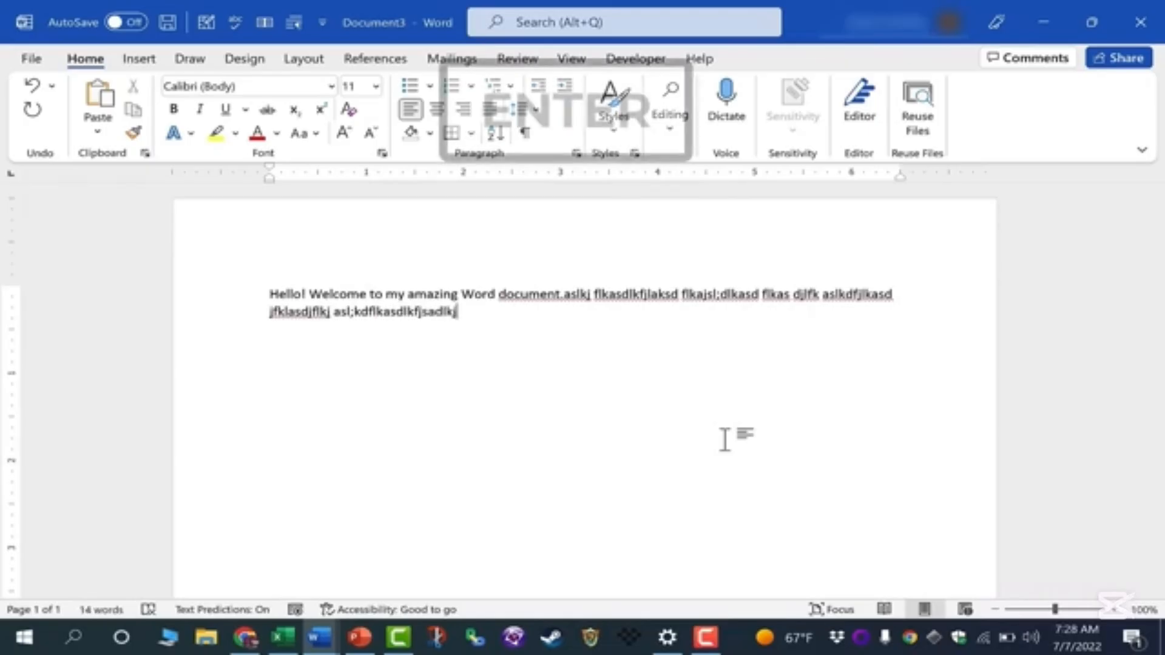
{"action": "type", "text": "jslkdjfkasdklfkalsdfllkasjdlfjasdfjkl"}
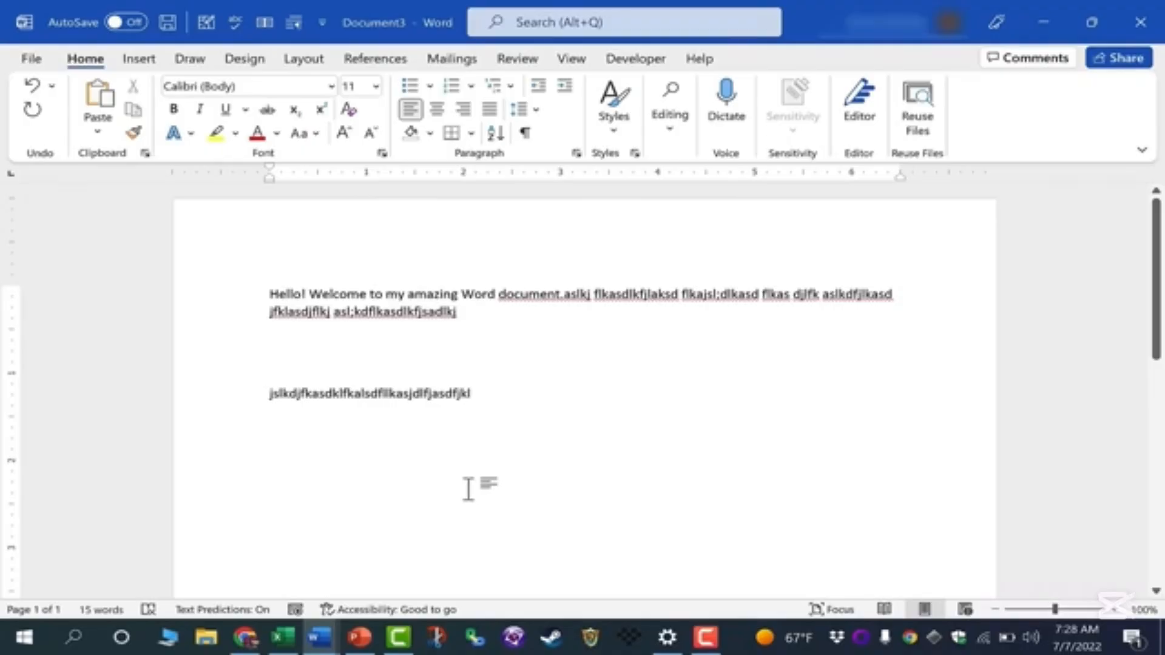
Enter "Hello world!" in the empty area of the page below the filler line, starting just before the 2-inch mark
{"action": "scroll", "coordinate": [469, 490], "scroll_direction": "down", "scroll_amount": 1}
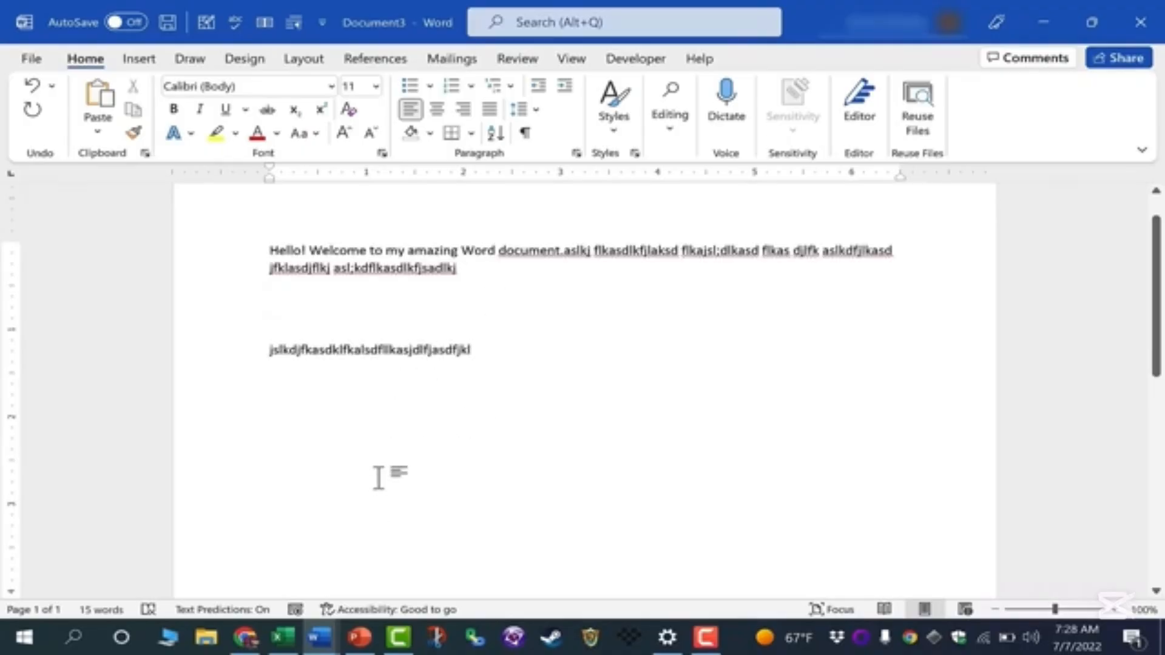
{"action": "double_click", "coordinate": [446, 476]}
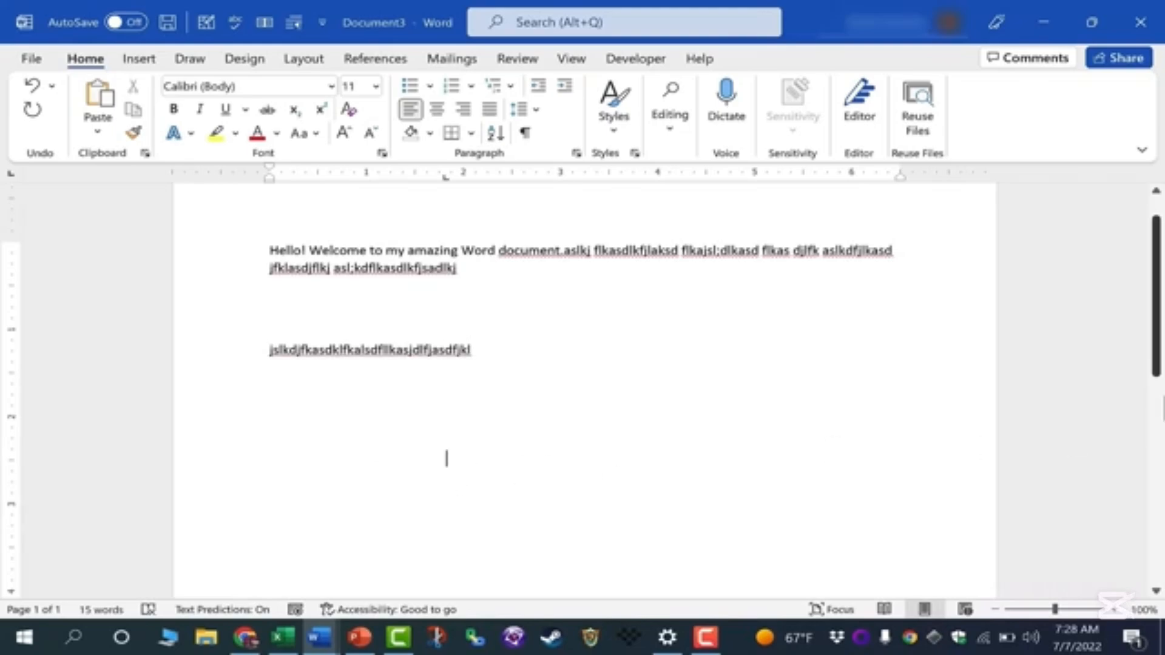
{"action": "scroll", "coordinate": [920, 421], "scroll_direction": "up", "scroll_amount": 1}
{"action": "type", "text": "Hello"}
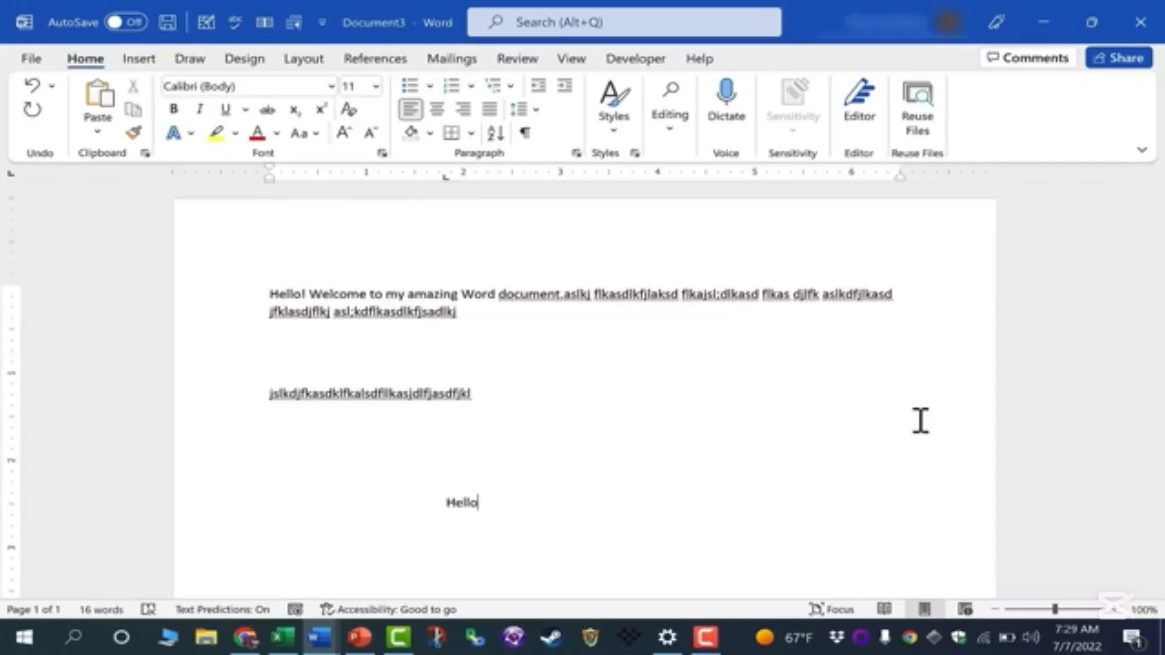
{"action": "type", "text": " world!"}
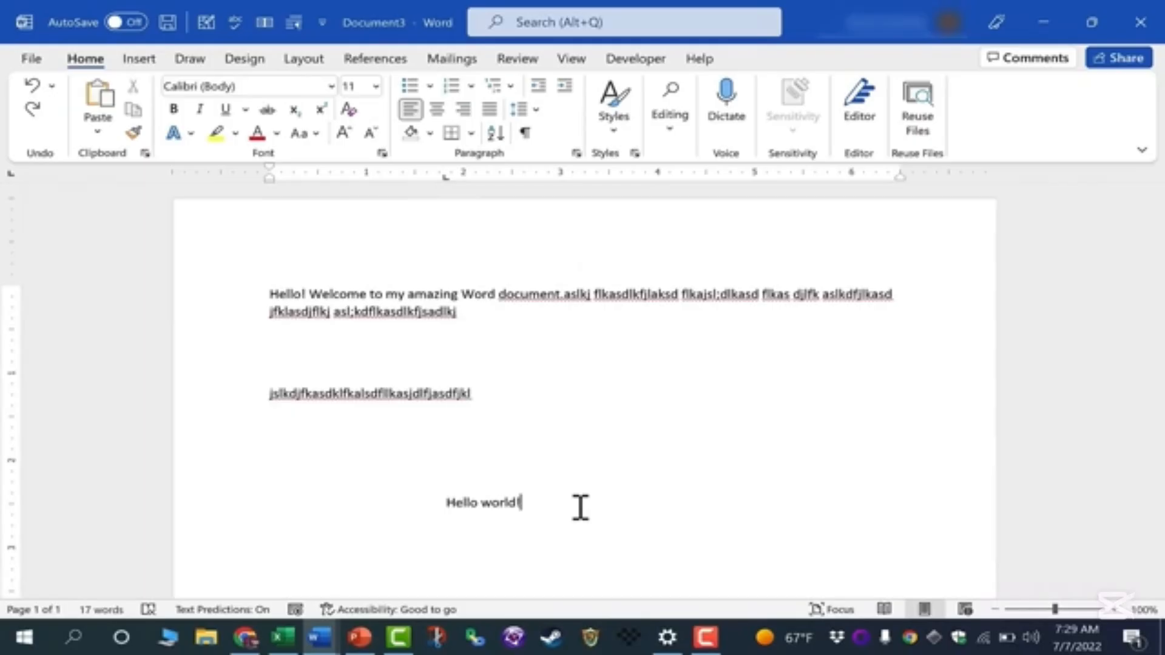
Delete "Hello world!" and the separate line of filler letters above it, keeping the first paragraph
{"action": "key", "text": "BackSpace"}
{"action": "key", "text": "BackSpace"}
{"action": "key", "text": "BackSpace"}
{"action": "key", "text": "BackSpace"}
{"action": "key", "text": "BackSpace"}
{"action": "key", "text": "BackSpace"}
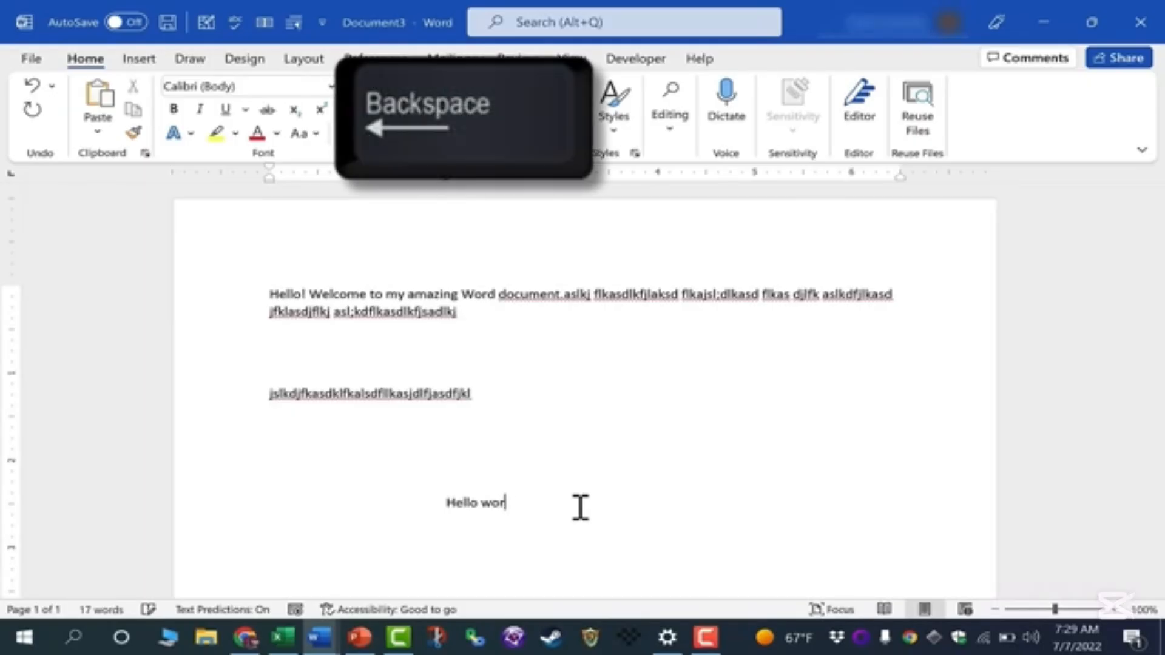
{"action": "key", "text": "BackSpace"}
{"action": "key", "text": "BackSpace"}
{"action": "key", "text": "BackSpace"}
{"action": "key", "text": "BackSpace"}
{"action": "key", "text": "BackSpace"}
{"action": "key", "text": "BackSpace"}
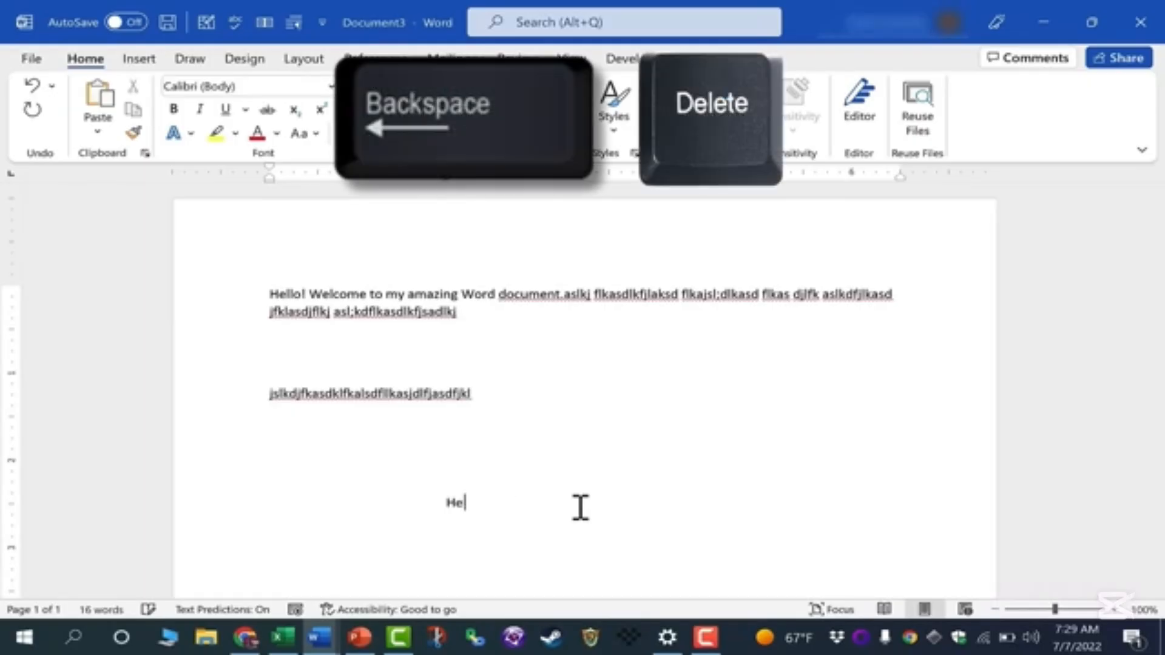
{"action": "key", "text": "BackSpace"}
{"action": "left_click_drag", "start_coordinate": [494, 395], "coordinate": [264, 386]}
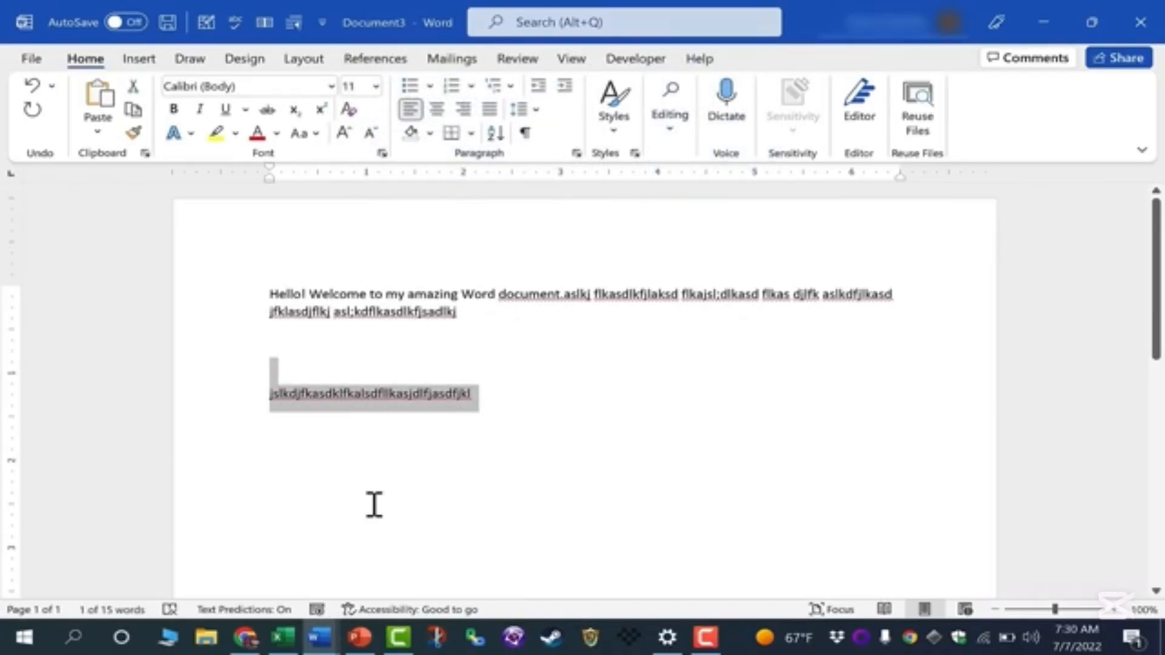
{"action": "key", "text": "BackSpace"}
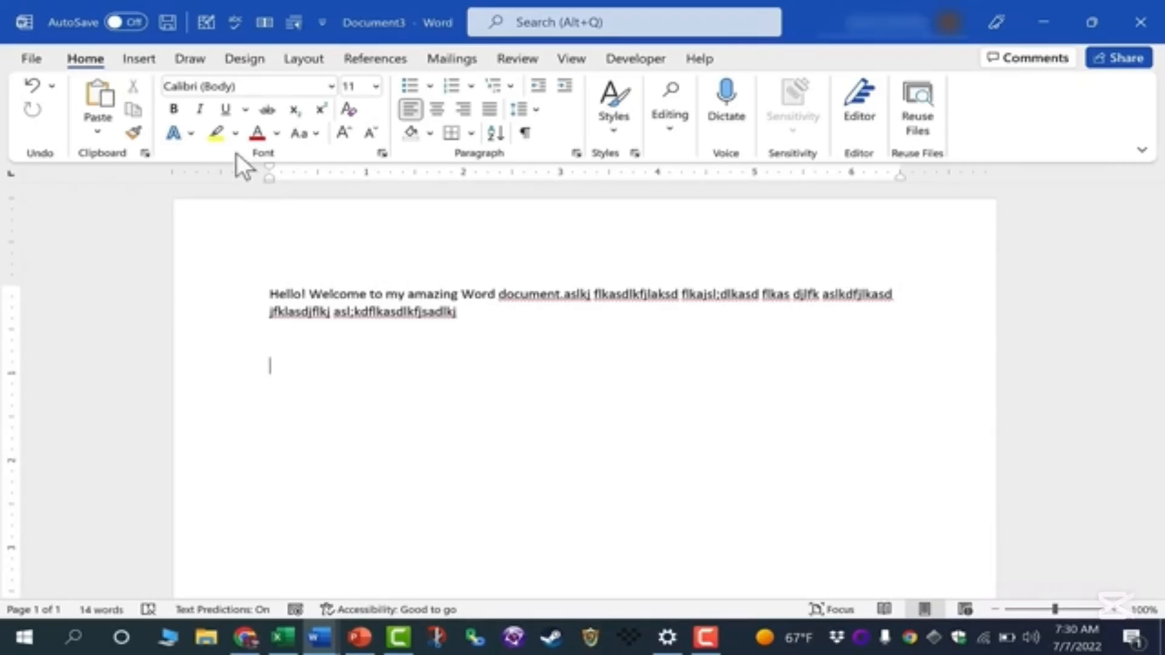
Save the document as a Word Document named "Hello There" in the Documents folder on this PC
{"action": "left_click", "coordinate": [30, 59]}
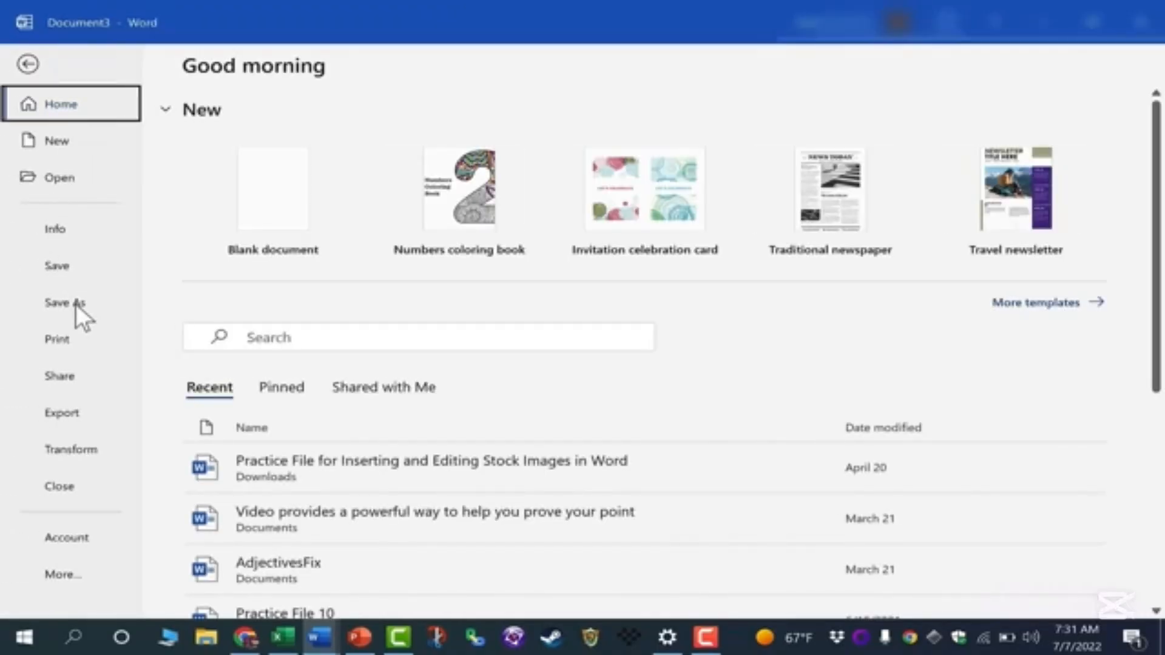
{"action": "left_click", "coordinate": [61, 264]}
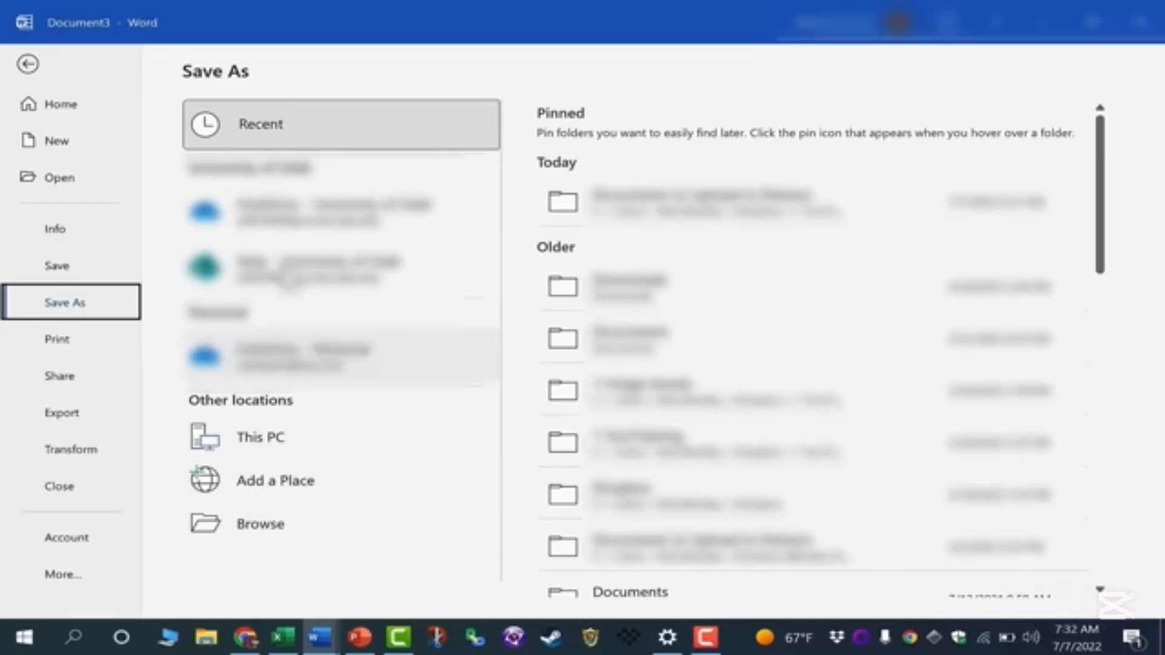
{"action": "left_click", "coordinate": [266, 523]}
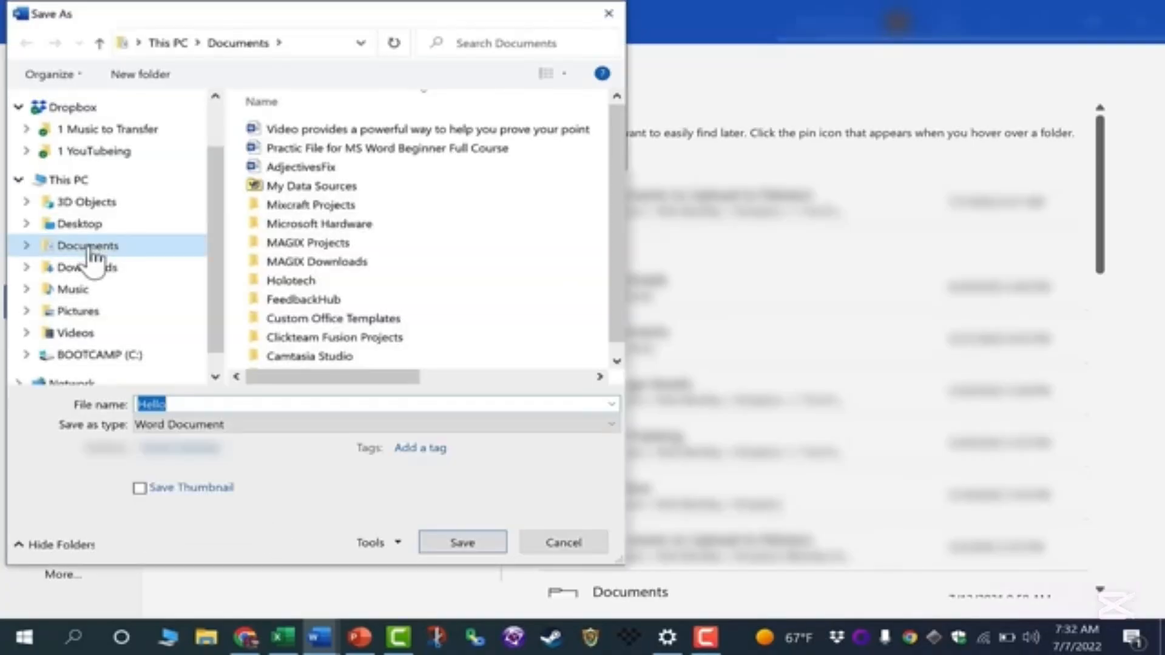
{"action": "left_click", "coordinate": [89, 249]}
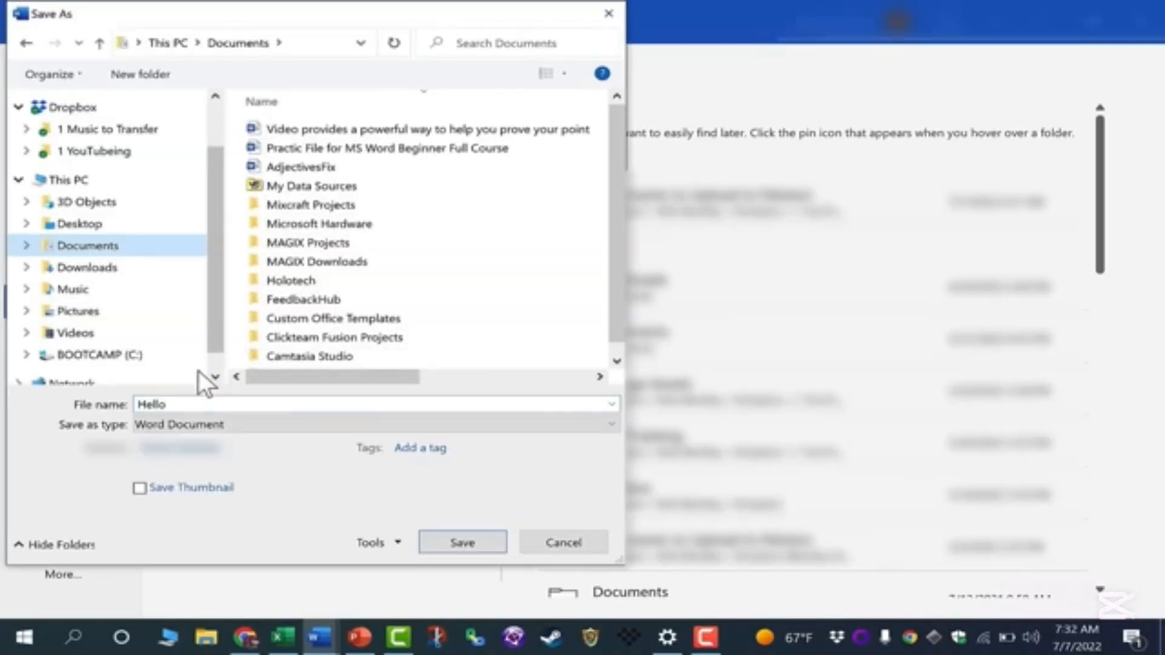
{"action": "double_click", "coordinate": [182, 405]}
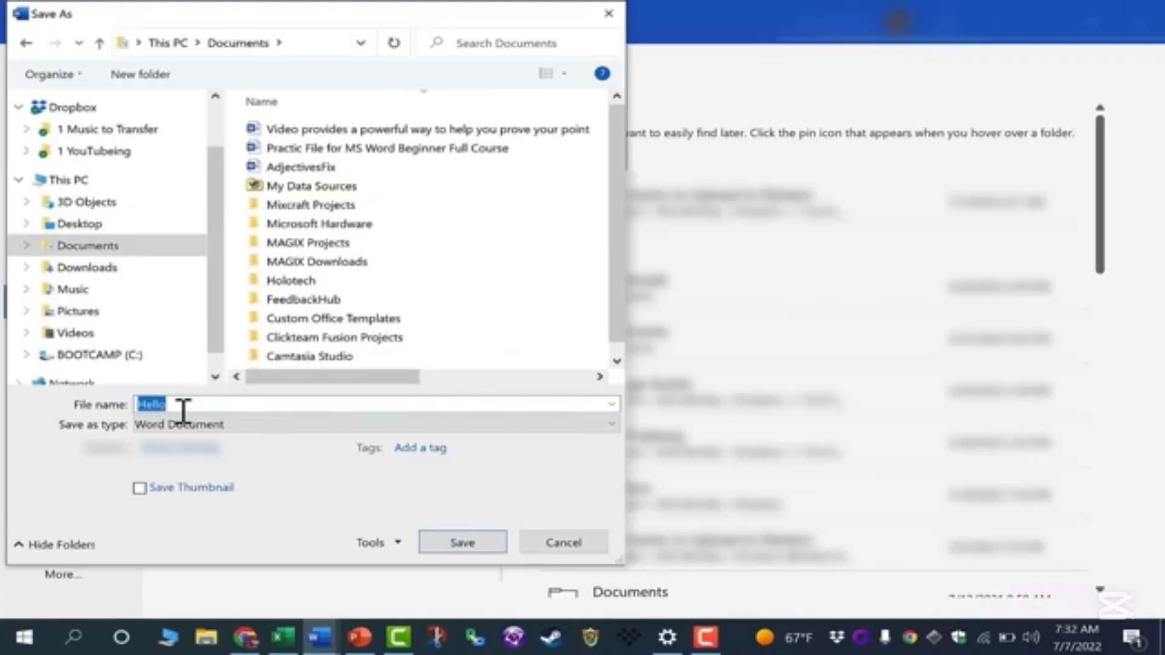
{"action": "type", "text": "Hello There"}
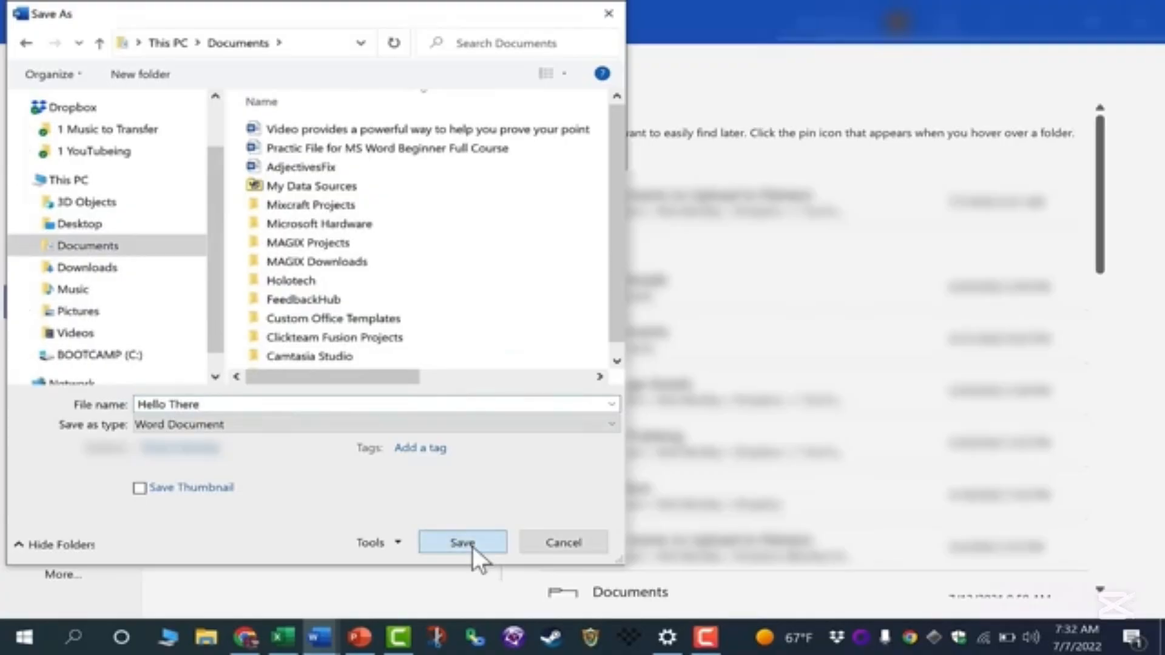
{"action": "left_click", "coordinate": [473, 546]}
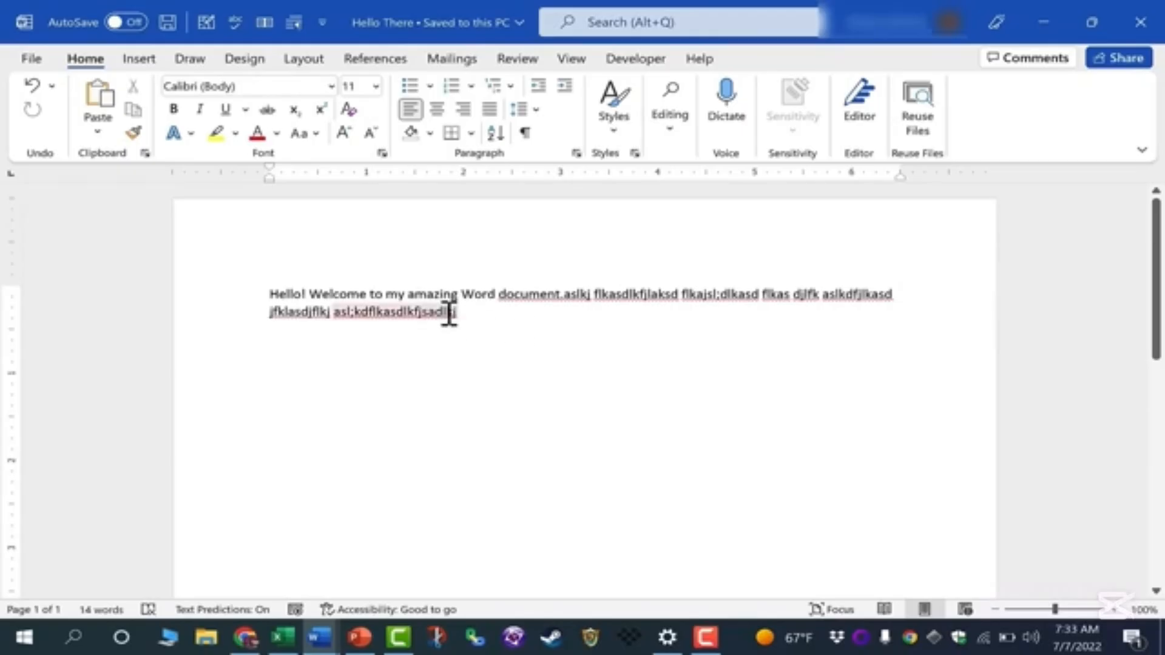
Save the document again under its existing name and return to the editing view
{"action": "left_click", "coordinate": [31, 58]}
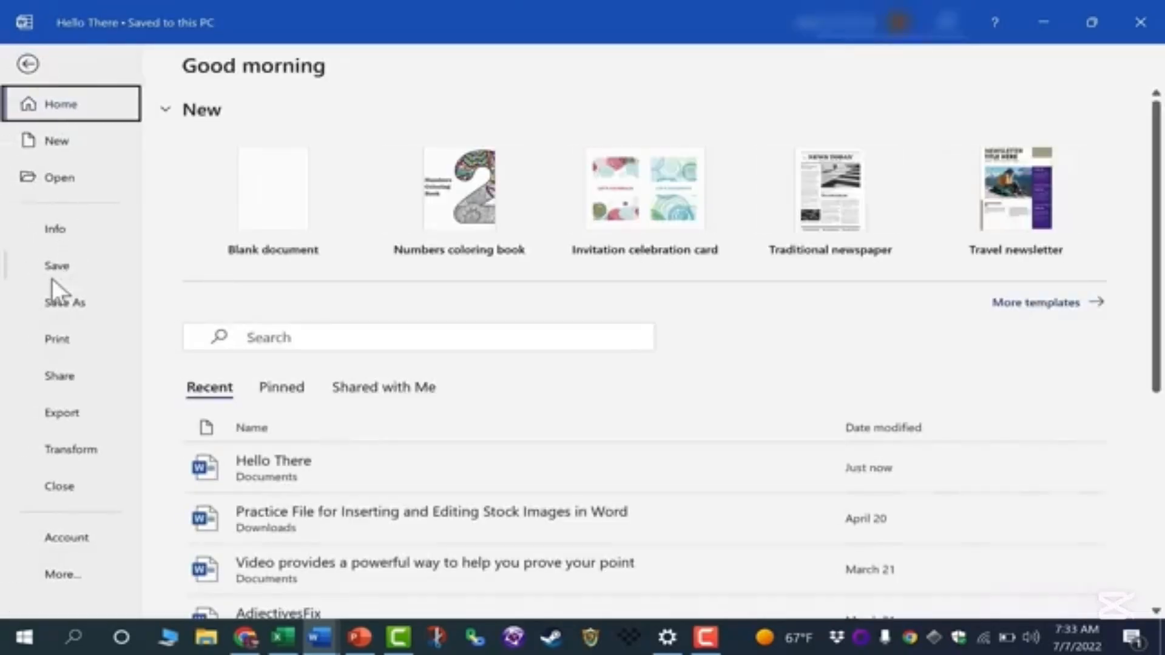
{"action": "left_click", "coordinate": [52, 276]}
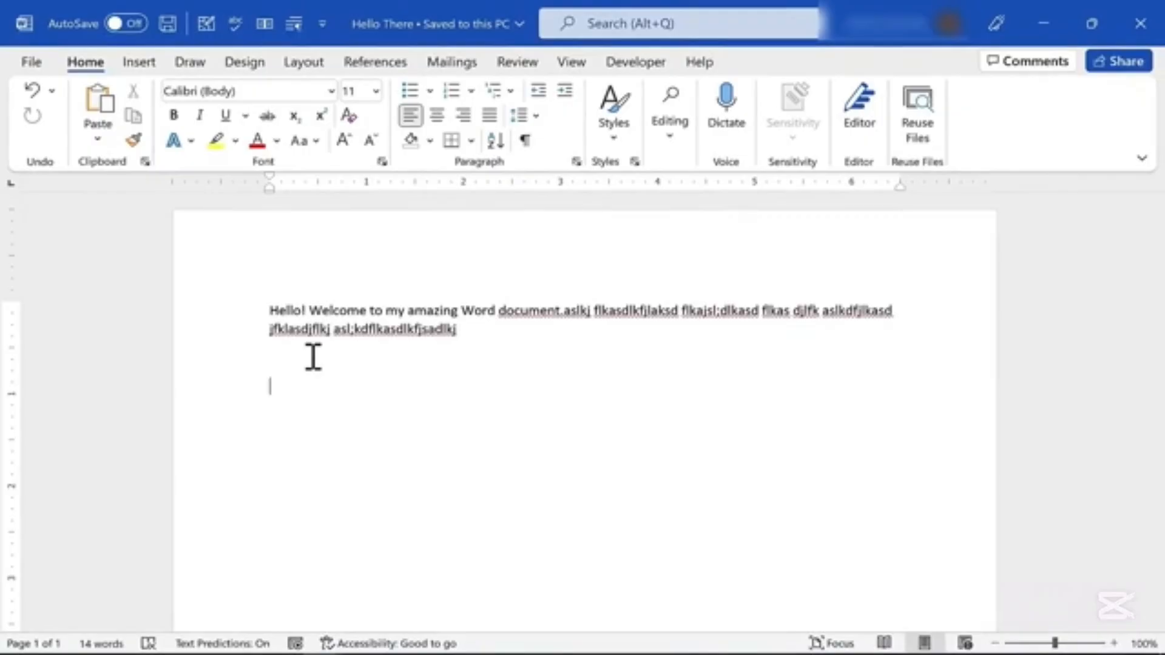
{"action": "left_click", "coordinate": [28, 65]}
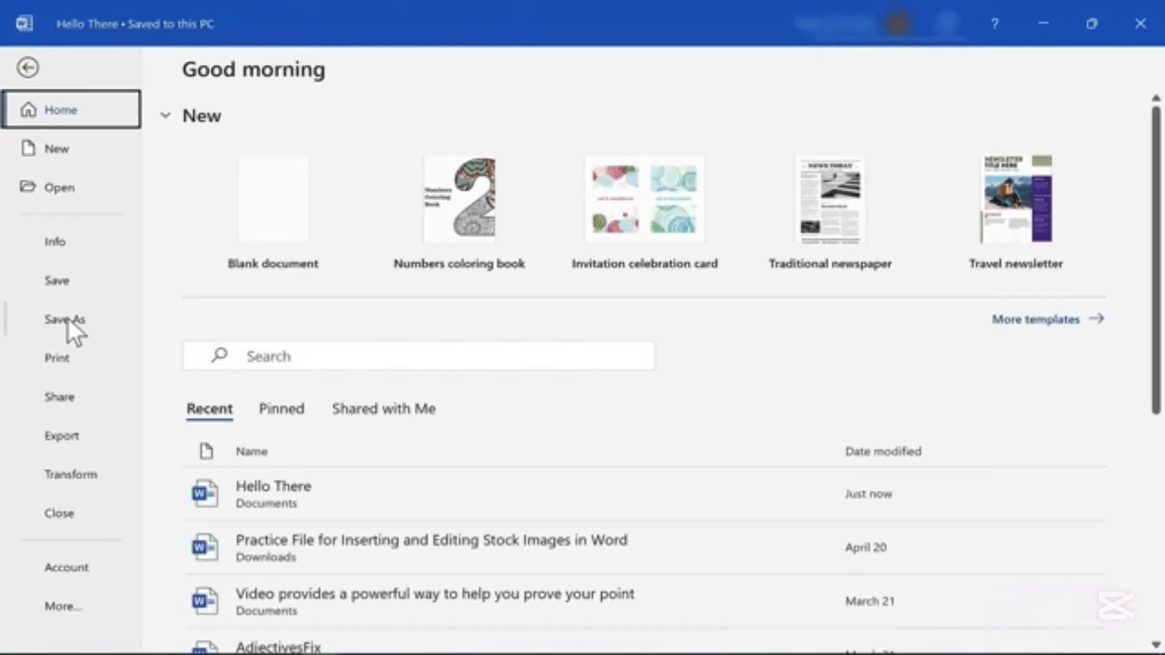
{"action": "left_click", "coordinate": [28, 67]}
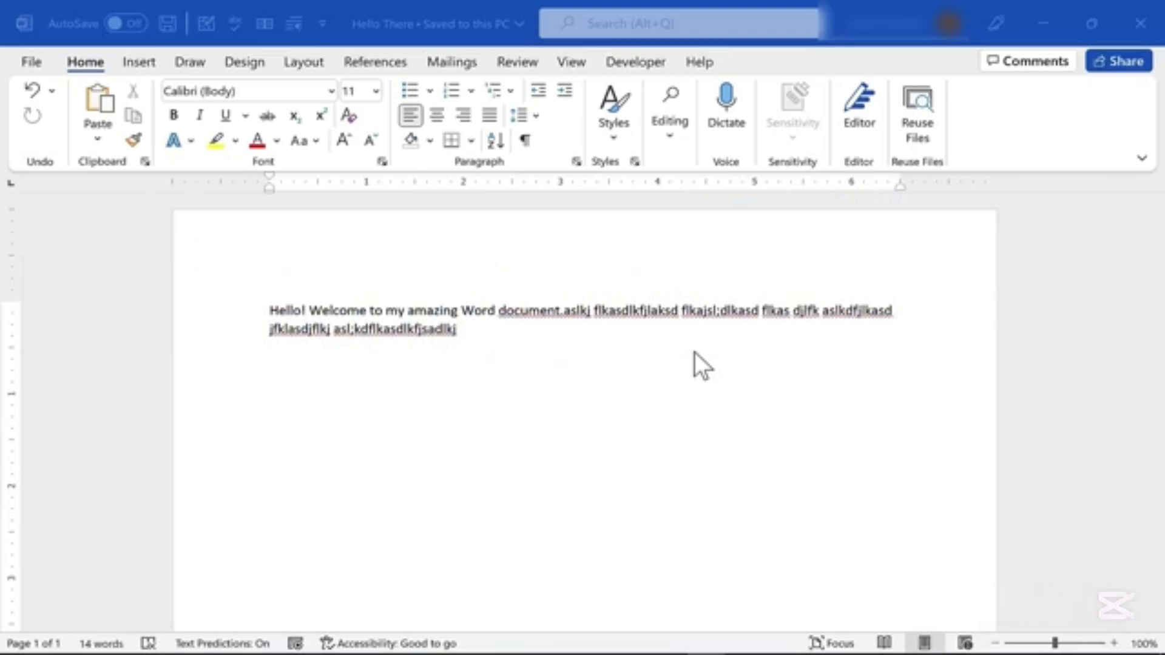
Open the existing file "Practic File for MS Word Beginner Full Course" from the Documents folder
{"action": "left_click", "coordinate": [30, 63]}
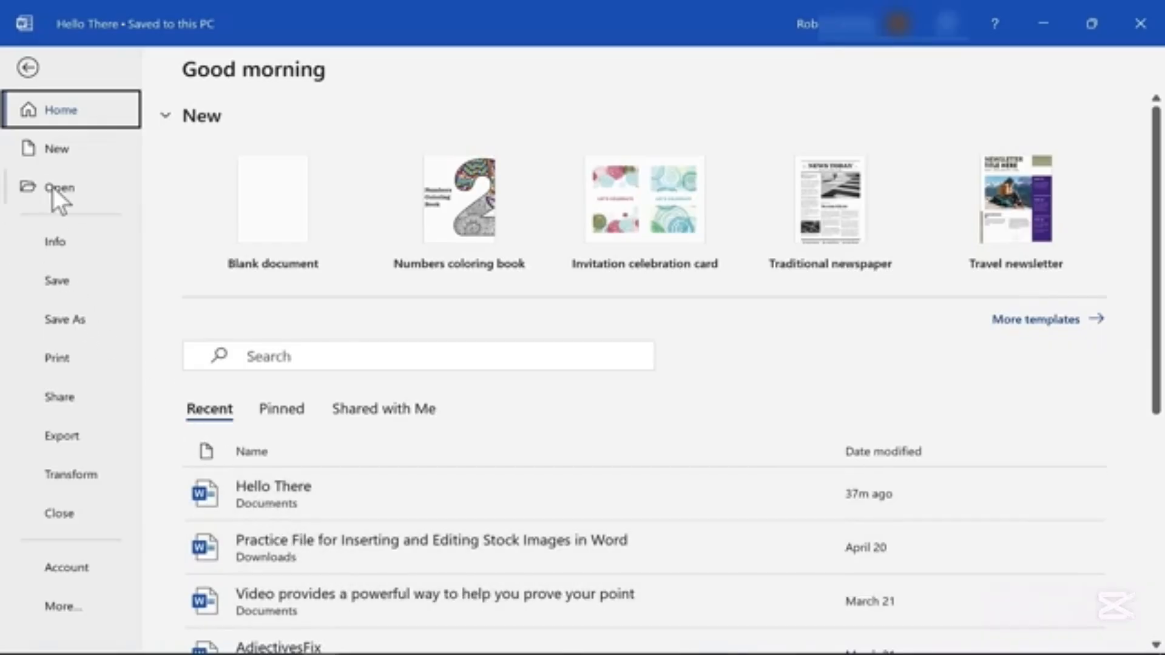
{"action": "left_click", "coordinate": [53, 189]}
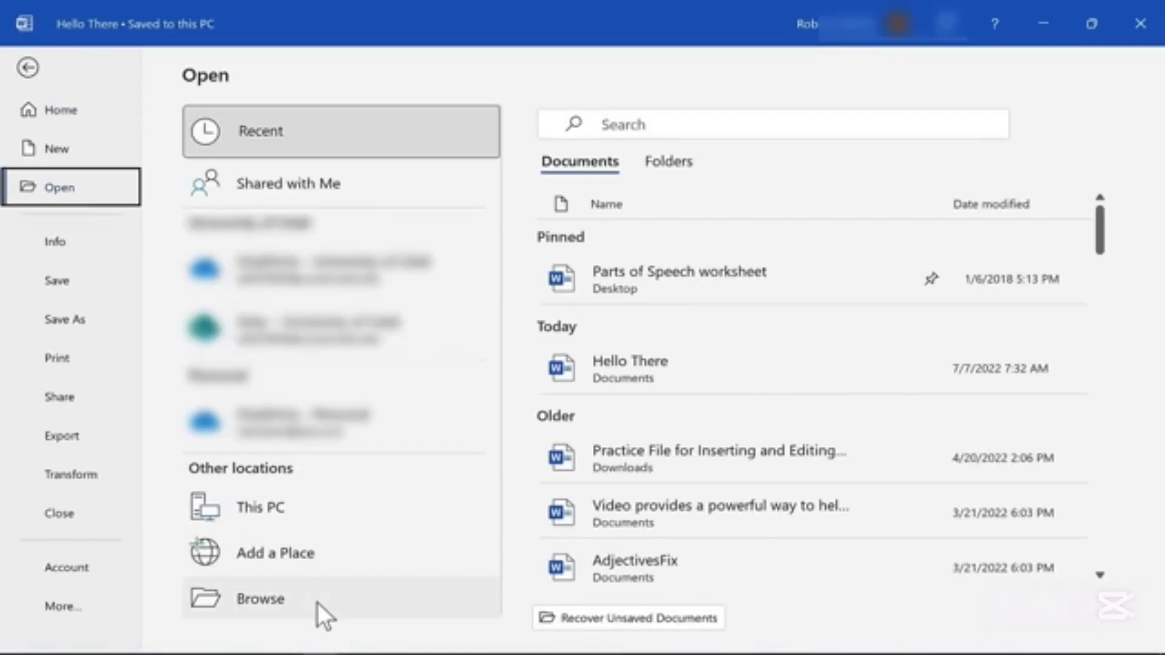
{"action": "left_click", "coordinate": [267, 602]}
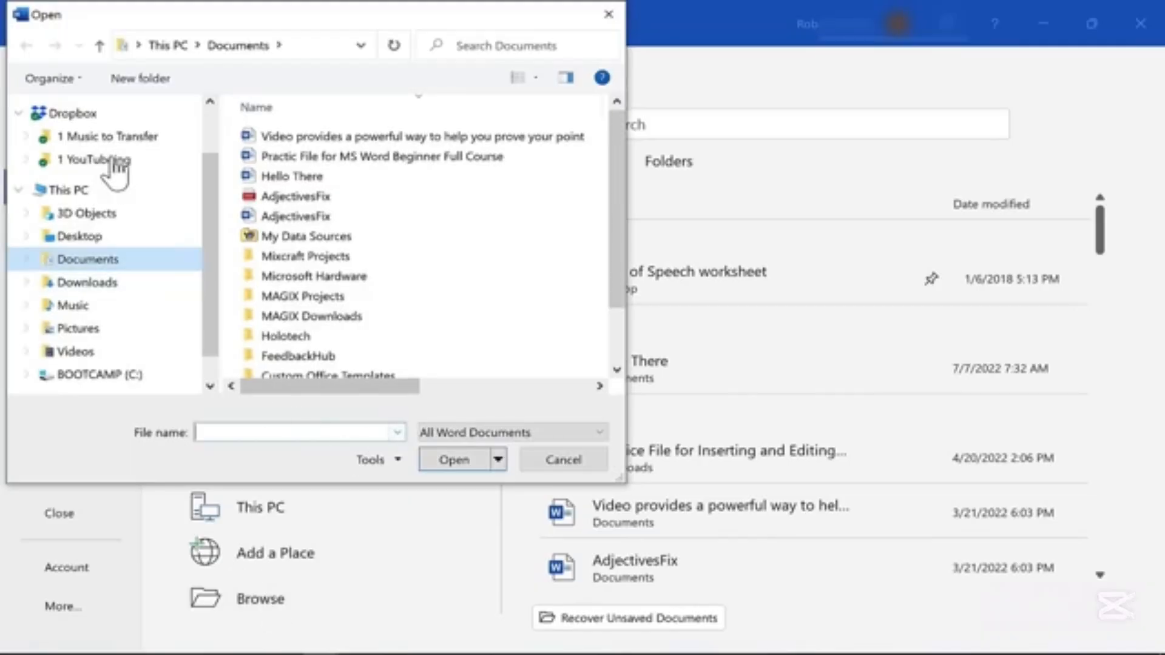
{"action": "left_click", "coordinate": [109, 262]}
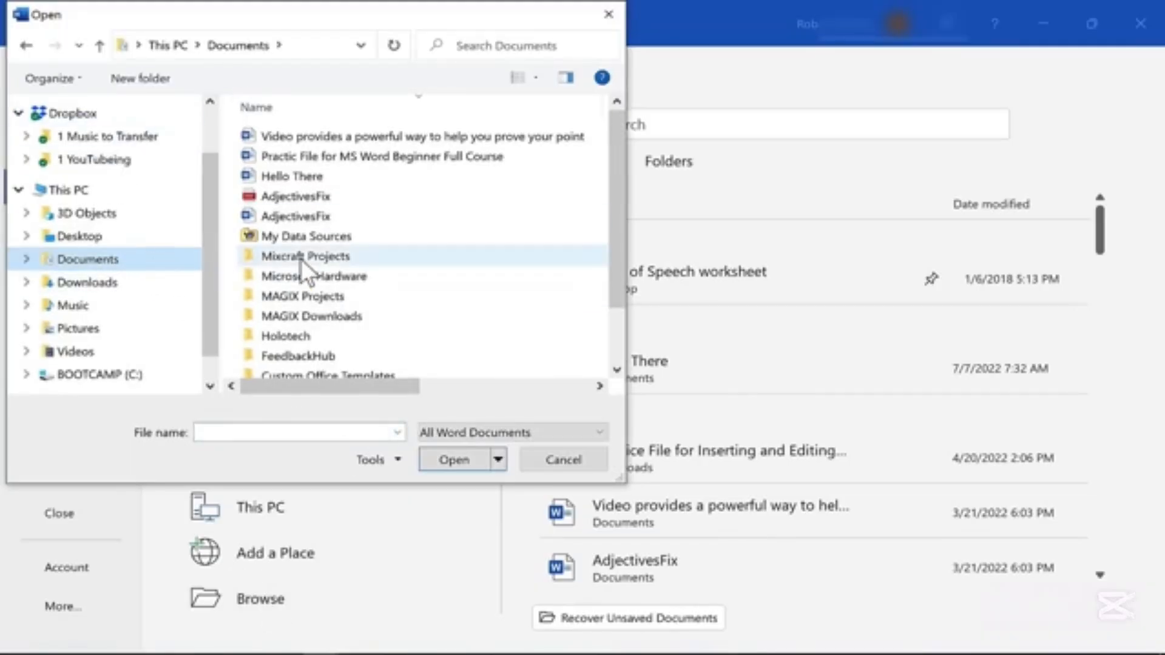
{"action": "double_click", "coordinate": [296, 155]}
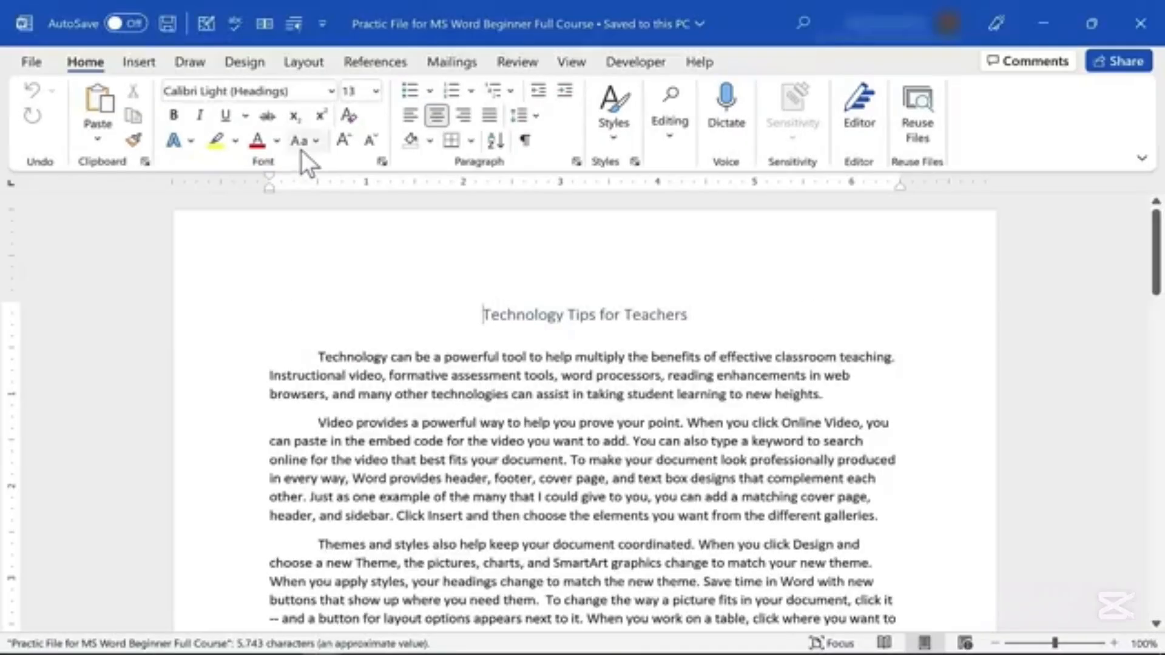
Delete ", too," from the paragraph opening so that it reads "Reading is easier in the new Reading view."
{"action": "left_click_drag", "start_coordinate": [1139, 216], "coordinate": [1156, 261]}
{"action": "scroll", "coordinate": [606, 362], "scroll_direction": "down", "scroll_amount": 7}
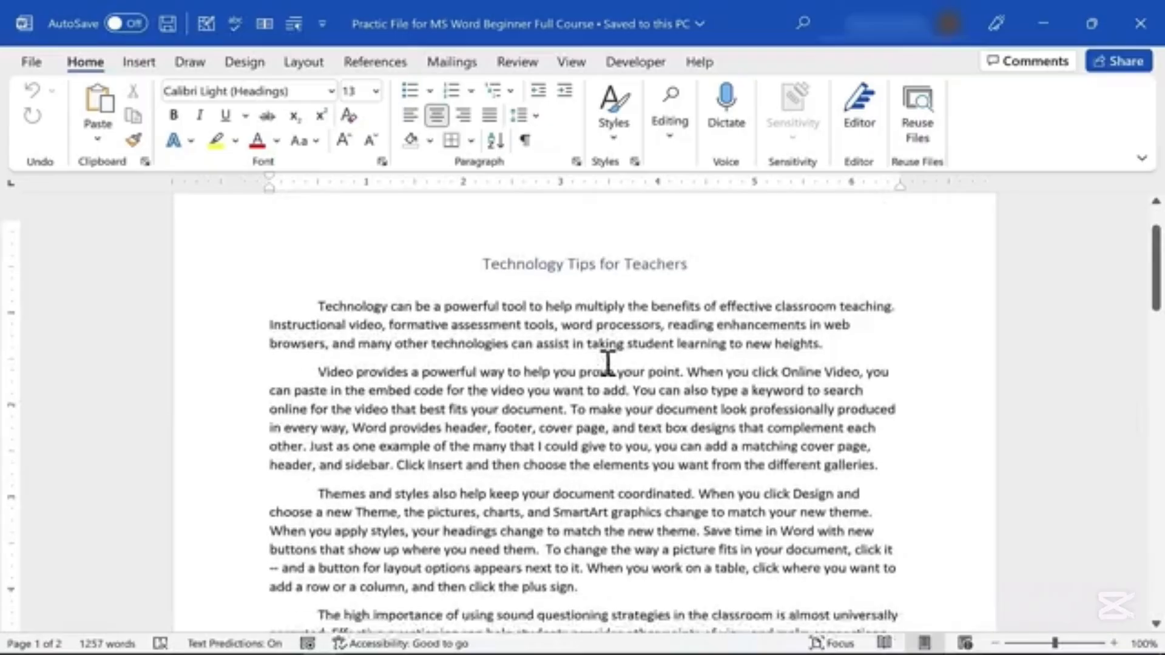
{"action": "scroll", "coordinate": [616, 385], "scroll_direction": "down", "scroll_amount": 5}
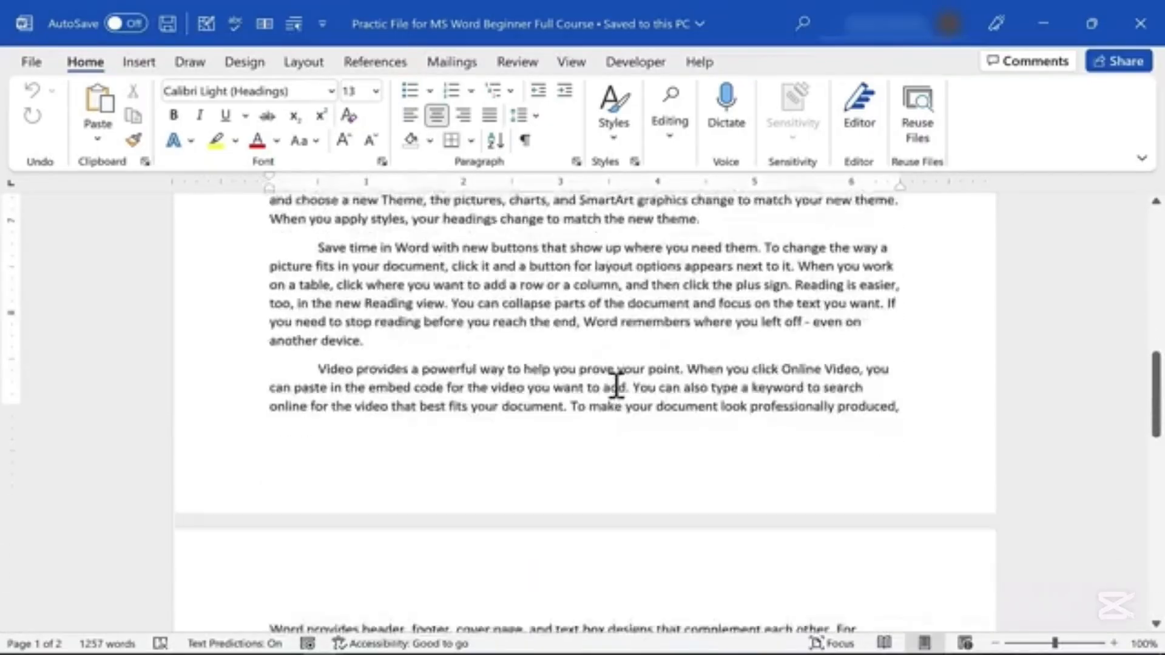
{"action": "scroll", "coordinate": [617, 387], "scroll_direction": "up", "scroll_amount": 6}
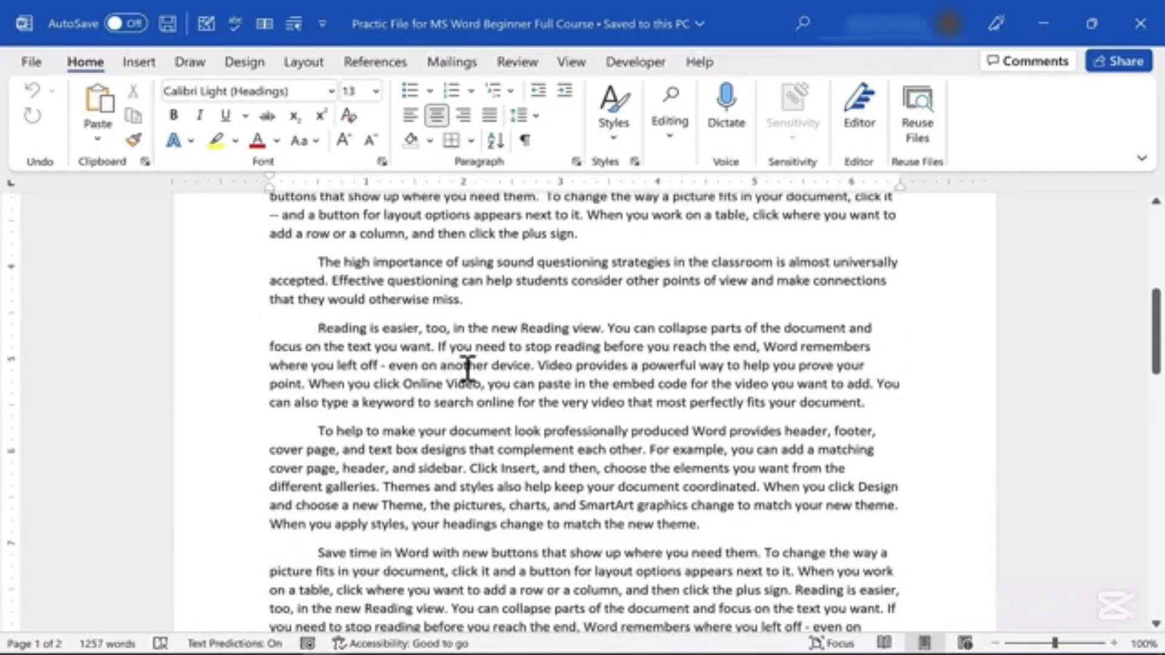
{"action": "left_click", "coordinate": [450, 329]}
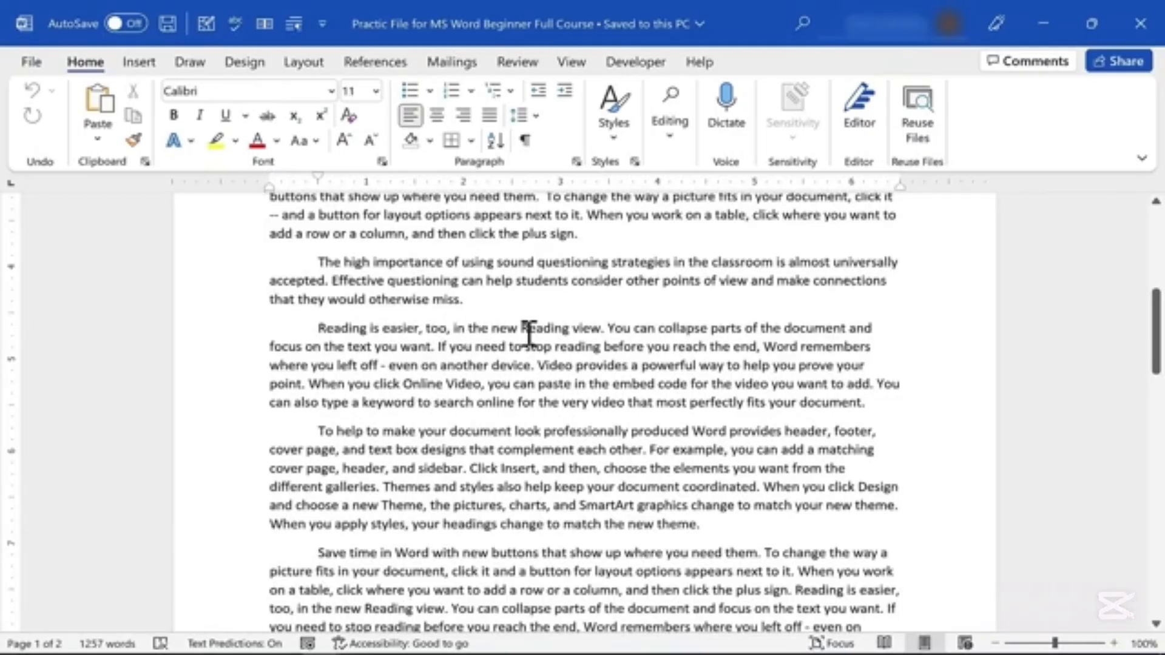
{"action": "key", "text": "BackSpace"}
{"action": "key", "text": "BackSpace"}
{"action": "key", "text": "BackSpace"}
{"action": "key", "text": "BackSpace"}
{"action": "key", "text": "BackSpace"}
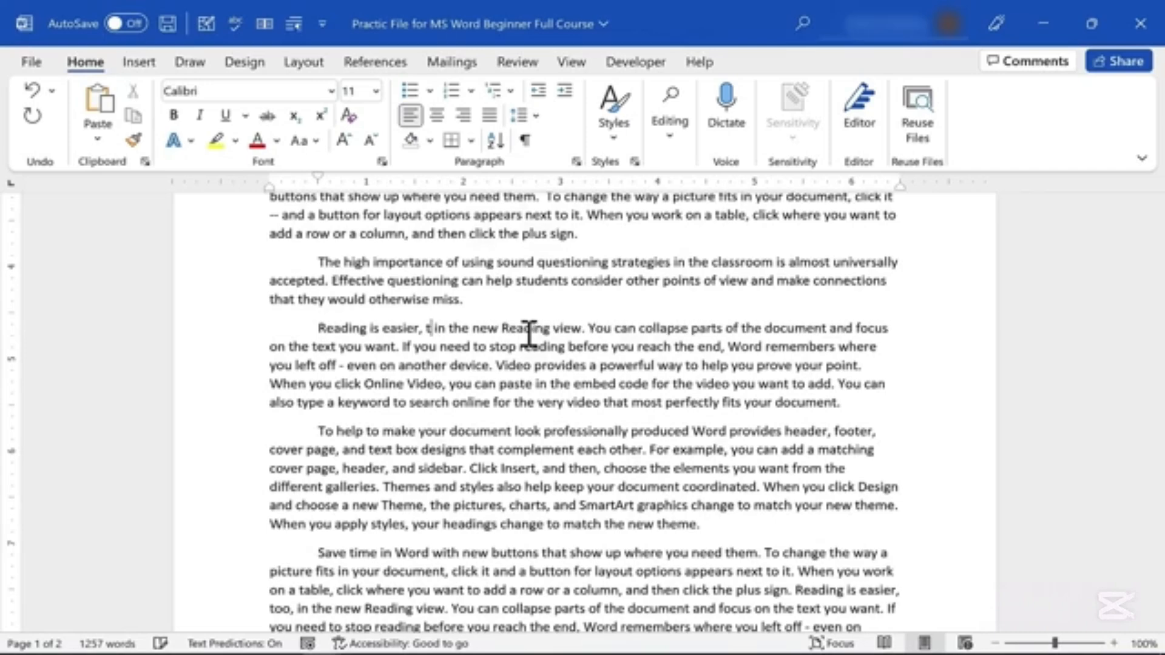
{"action": "key", "text": "BackSpace"}
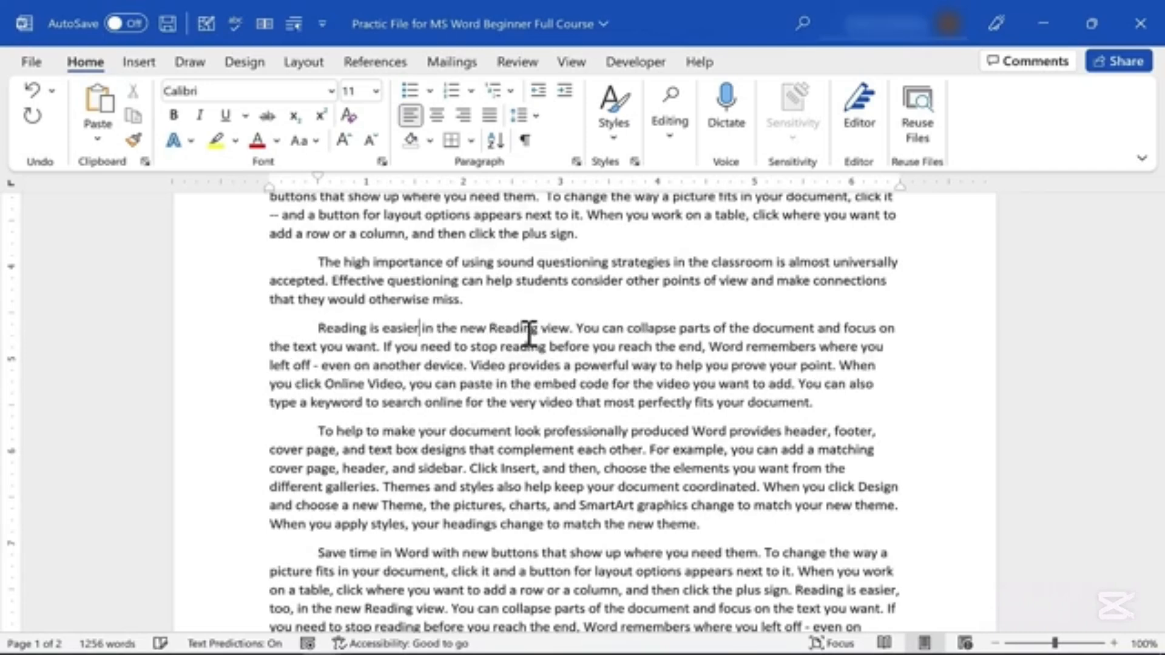
{"action": "left_click", "coordinate": [381, 329]}
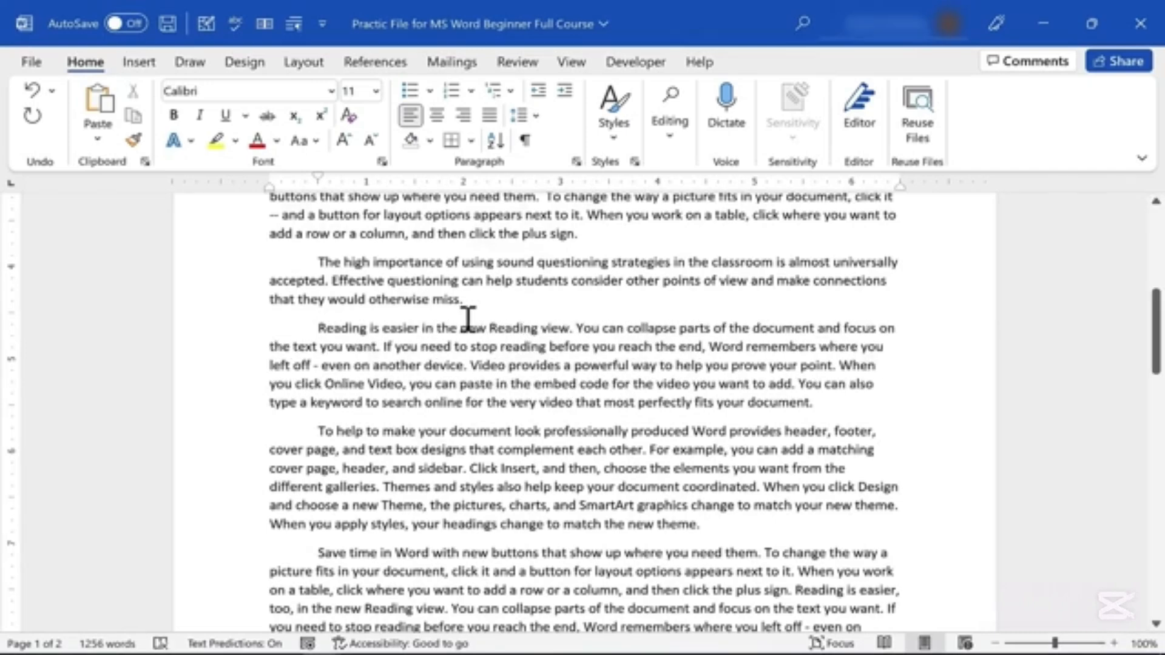
Insert "much" before "easier" so that the sentence opens "Reading is much easier in the new Reading view."
{"action": "type", "text": "much easier"}
{"action": "scroll", "coordinate": [481, 311], "scroll_direction": "up", "scroll_amount": 3}
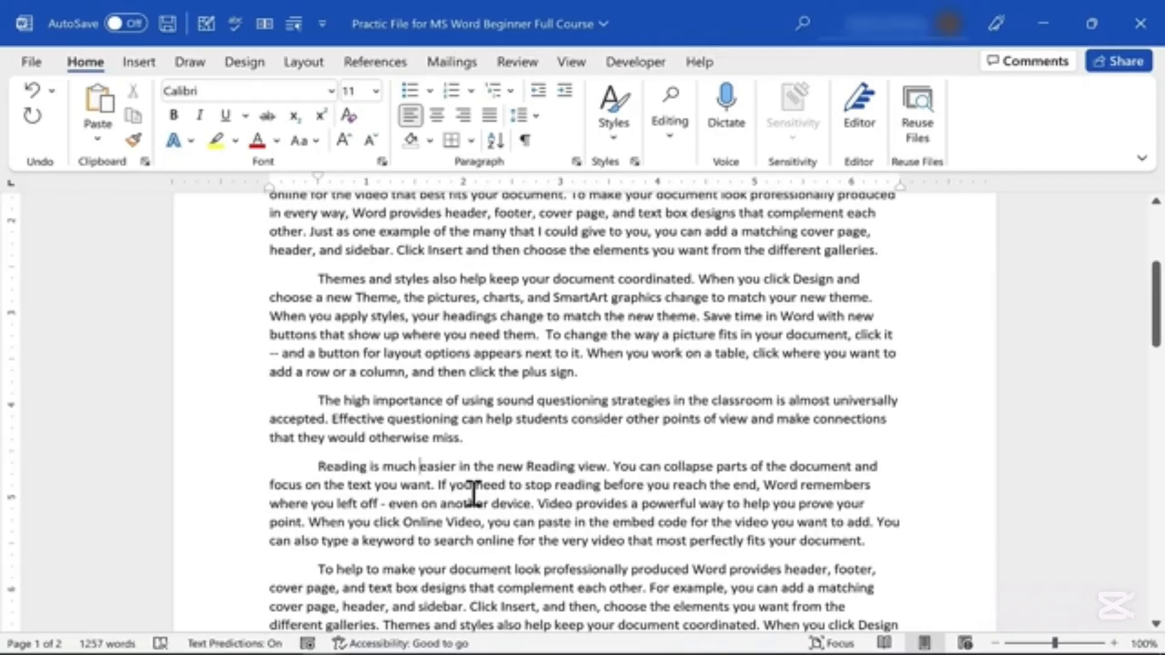
Move the insertion point down, right, left and back up through the "Reading is much easier" paragraph
{"action": "key", "text": "Down"}
{"action": "key", "text": "Down"}
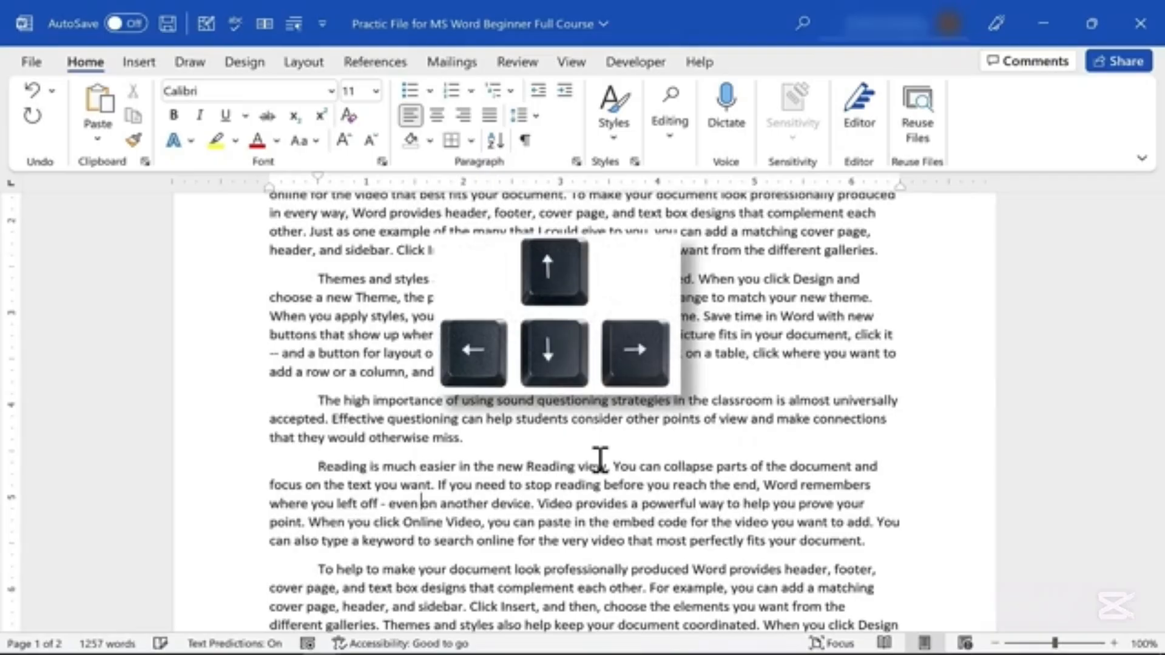
{"action": "key", "text": "Down"}
{"action": "key", "text": "Down"}
{"action": "key", "text": "Right"}
{"action": "key", "text": "Left"}
{"action": "key", "text": "Up"}
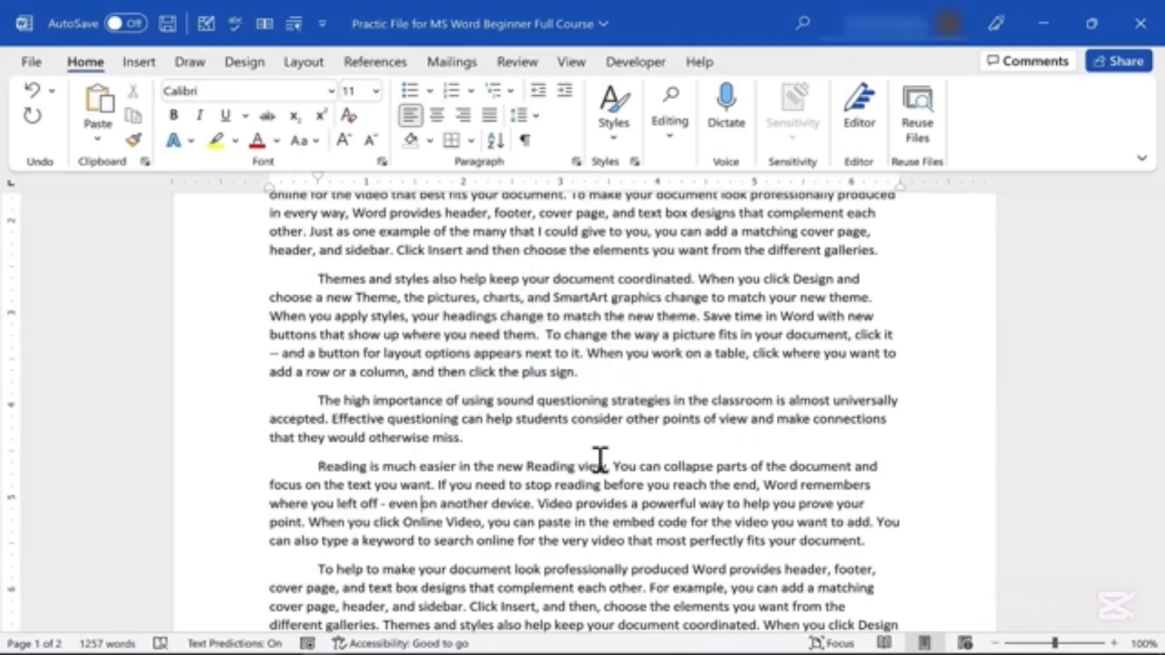
{"action": "key", "text": "Up"}
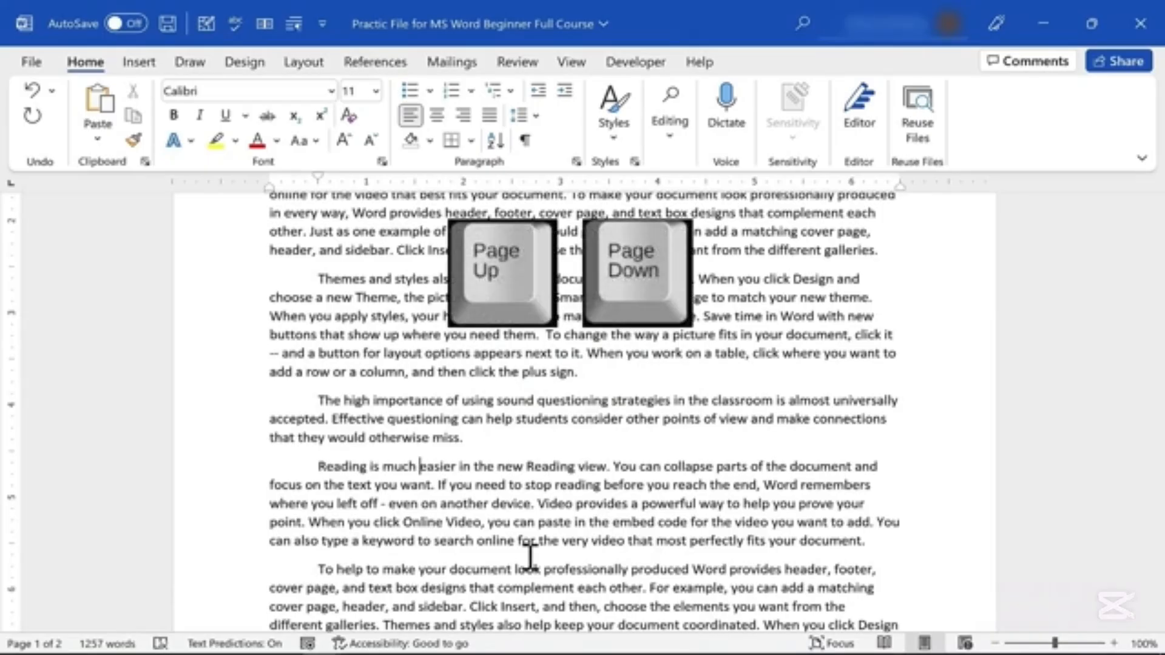
Page up and down through the document between the "Technology Tips for Teachers" title and the second page
{"action": "key", "text": "Page_Up"}
{"action": "key", "text": "Page_Down"}
{"action": "key", "text": "Page_Up"}
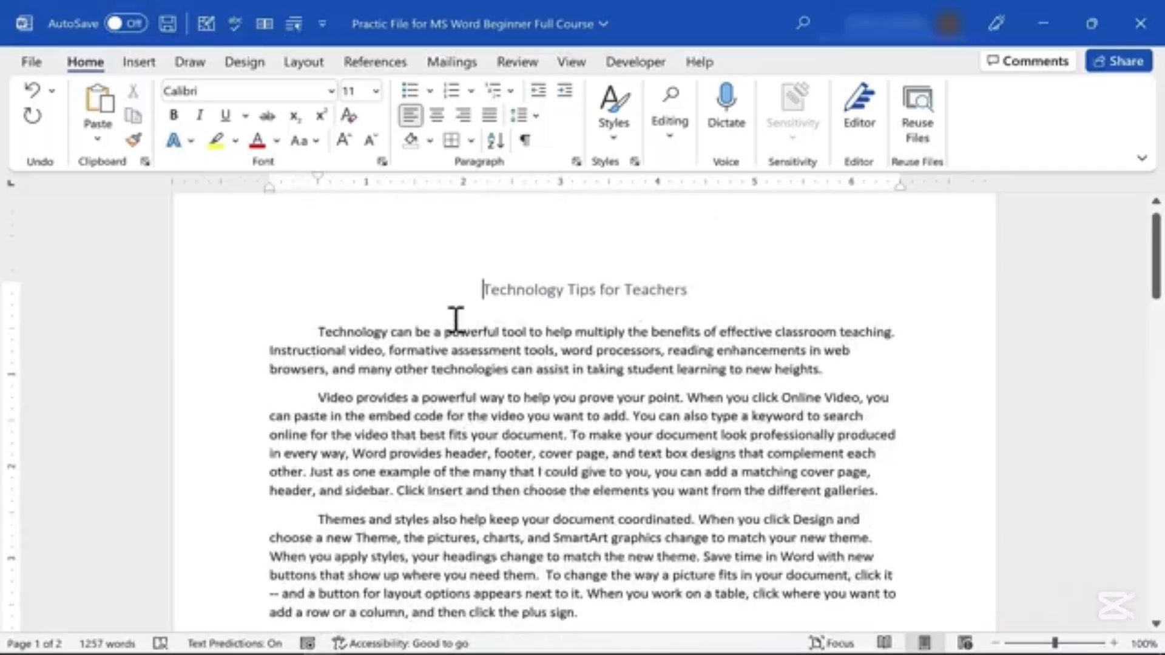
{"action": "key", "text": "Page_Down"}
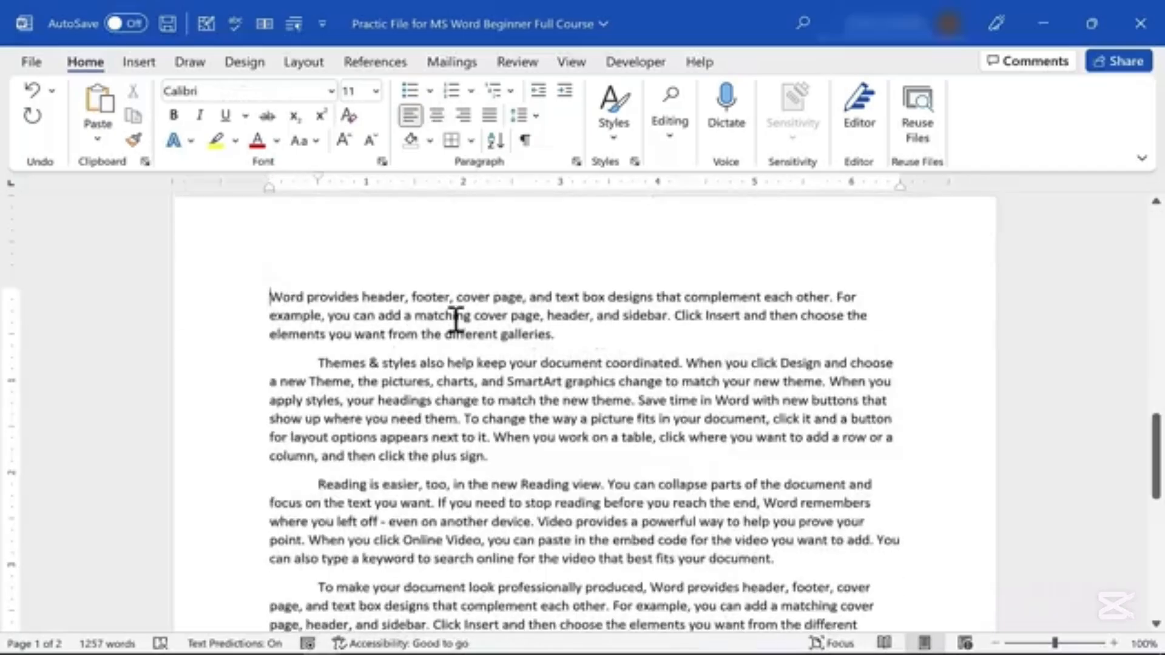
Insert the stray letters "asfda" inside the word "reach" on the second page and undo the insertion
{"action": "left_click", "coordinate": [638, 504]}
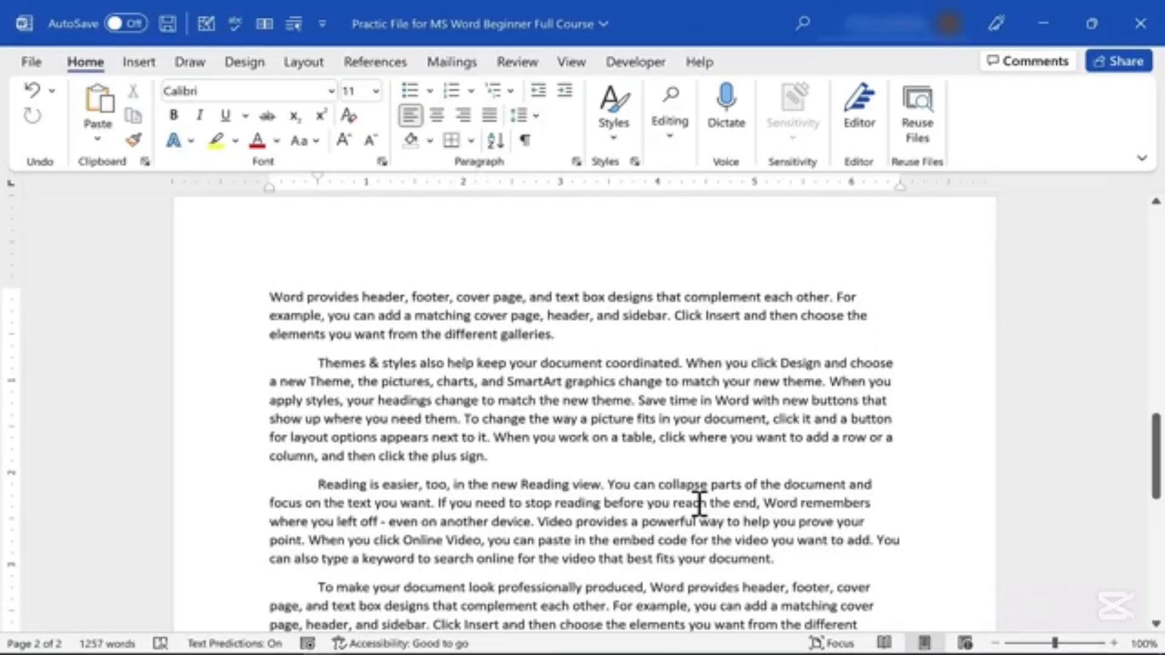
{"action": "left_click", "coordinate": [699, 504]}
{"action": "type", "text": "asfda"}
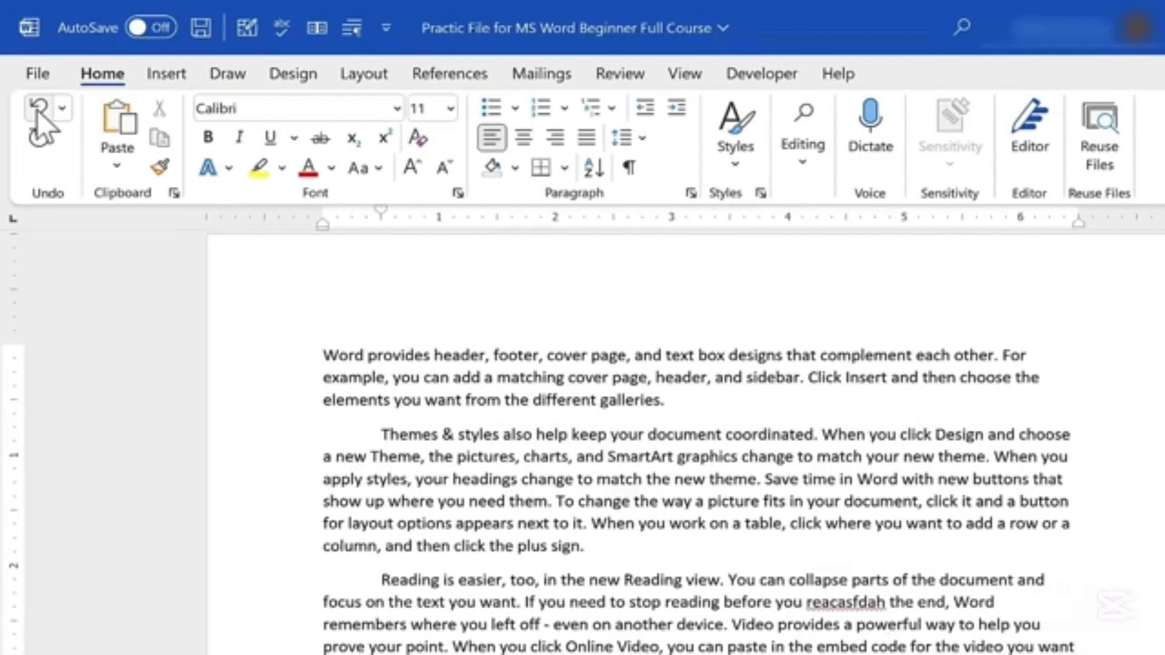
{"action": "left_click", "coordinate": [36, 112]}
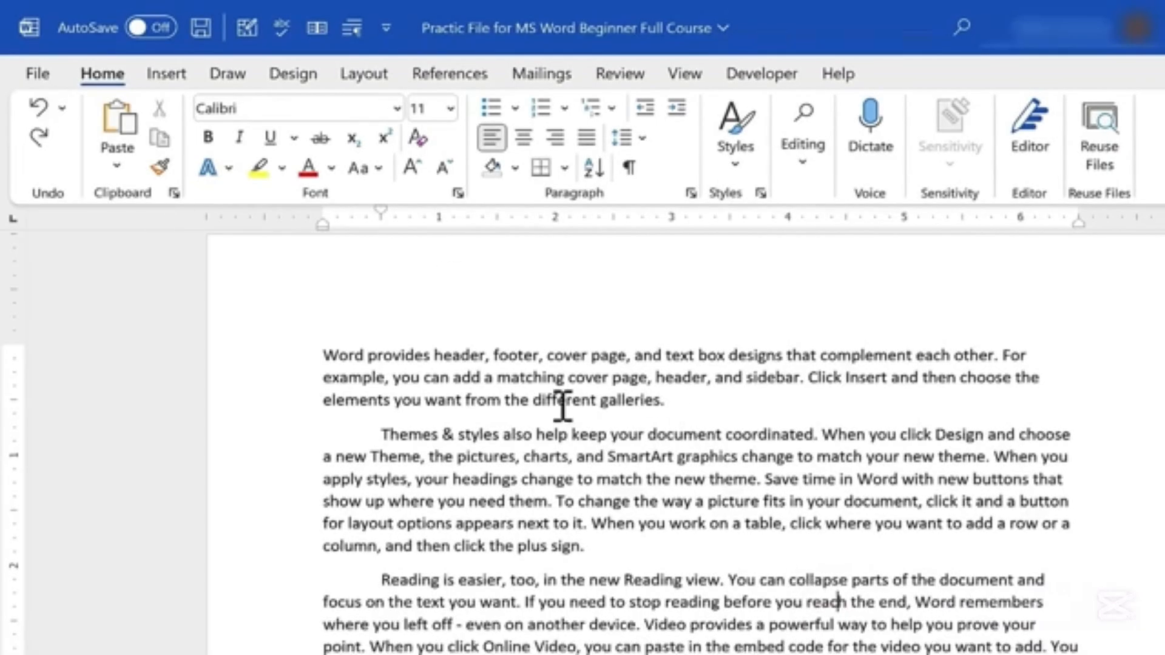
Undo and redo the insertion of "much" before "easier" twice
{"action": "left_click", "coordinate": [44, 107]}
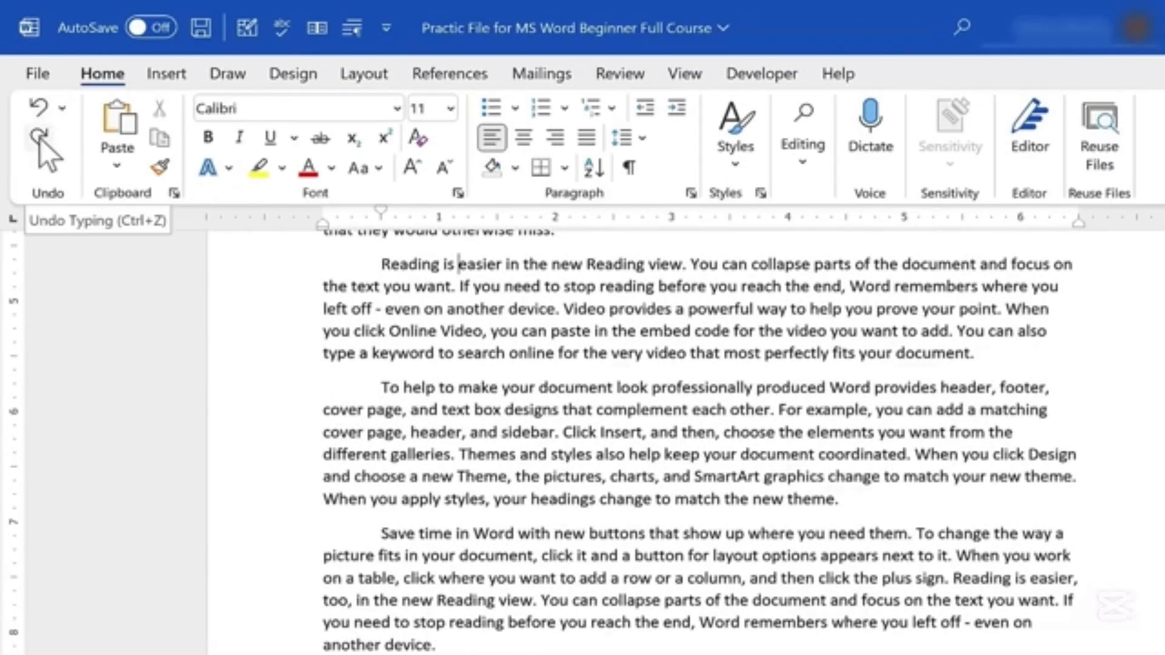
{"action": "left_click", "coordinate": [39, 137]}
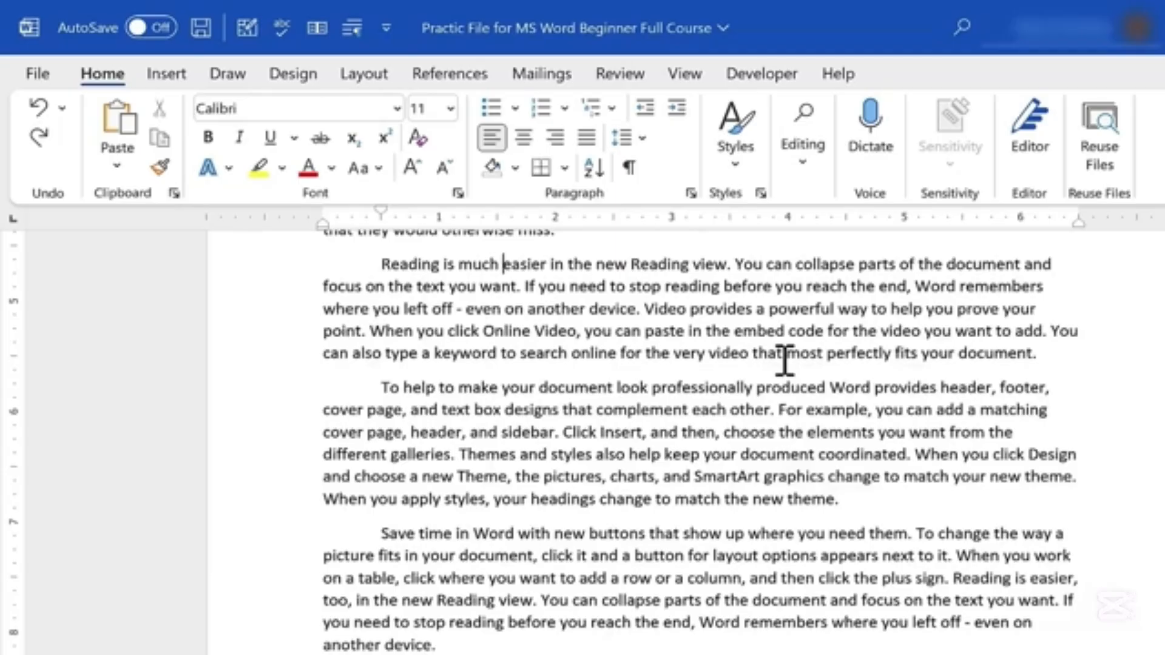
{"action": "key", "text": "ctrl+z"}
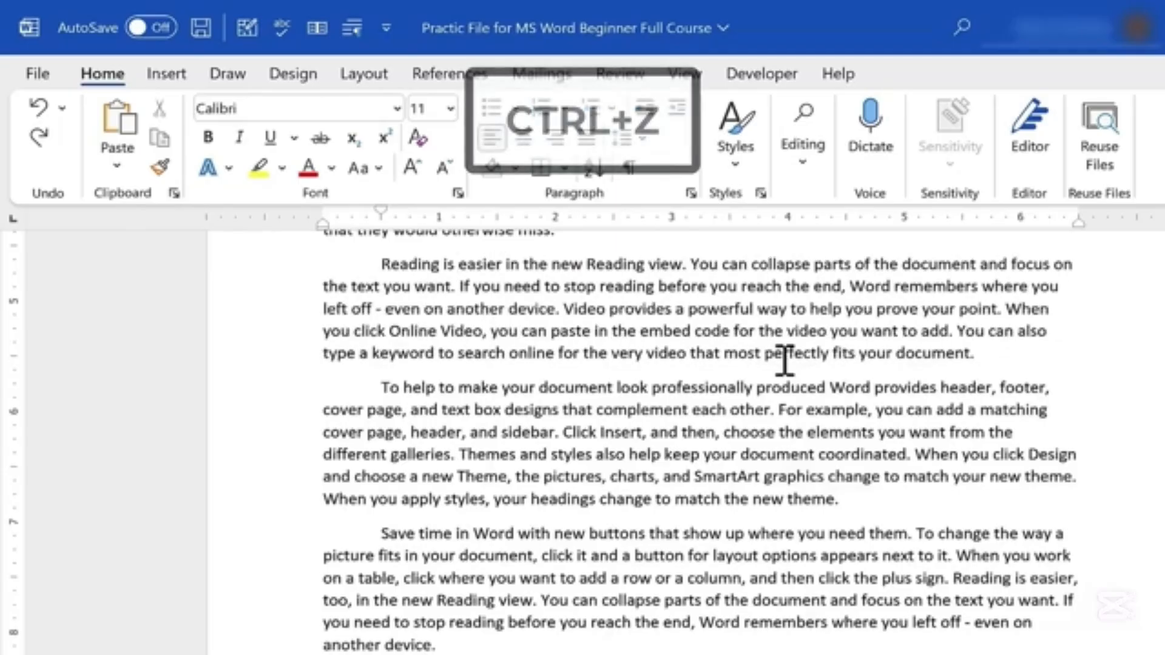
{"action": "key", "text": "ctrl+y"}
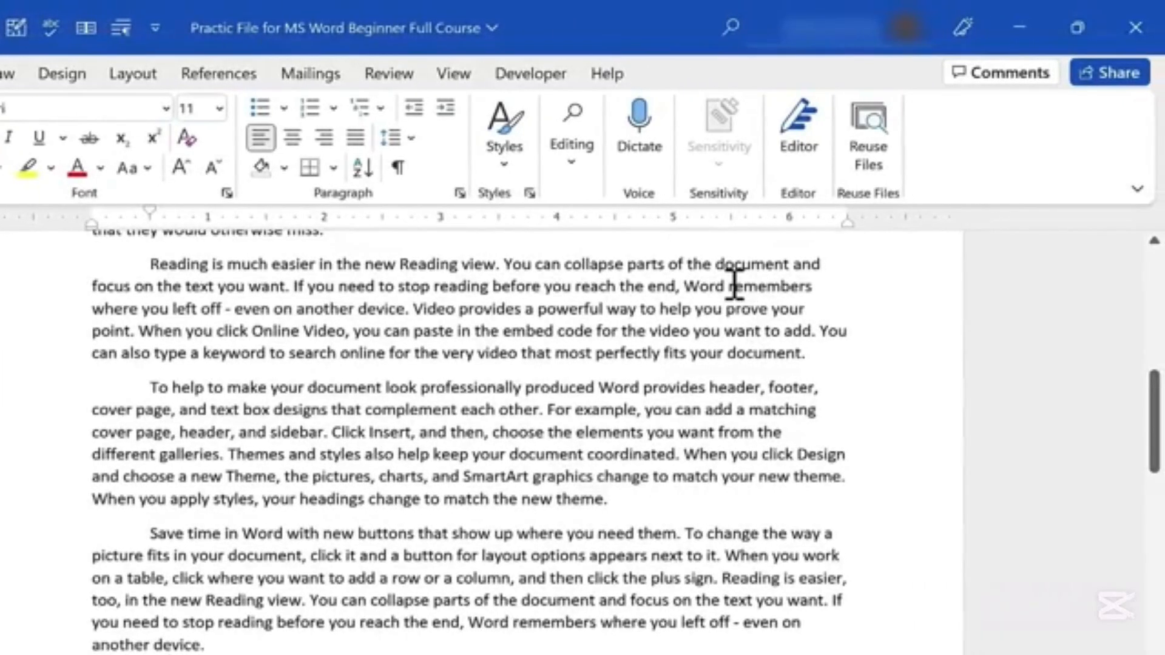
Replace "remembers" with "knows" in the "Reading is much easier" paragraph, undo the replacement and clear the selection
{"action": "left_click_drag", "start_coordinate": [729, 286], "coordinate": [827, 291]}
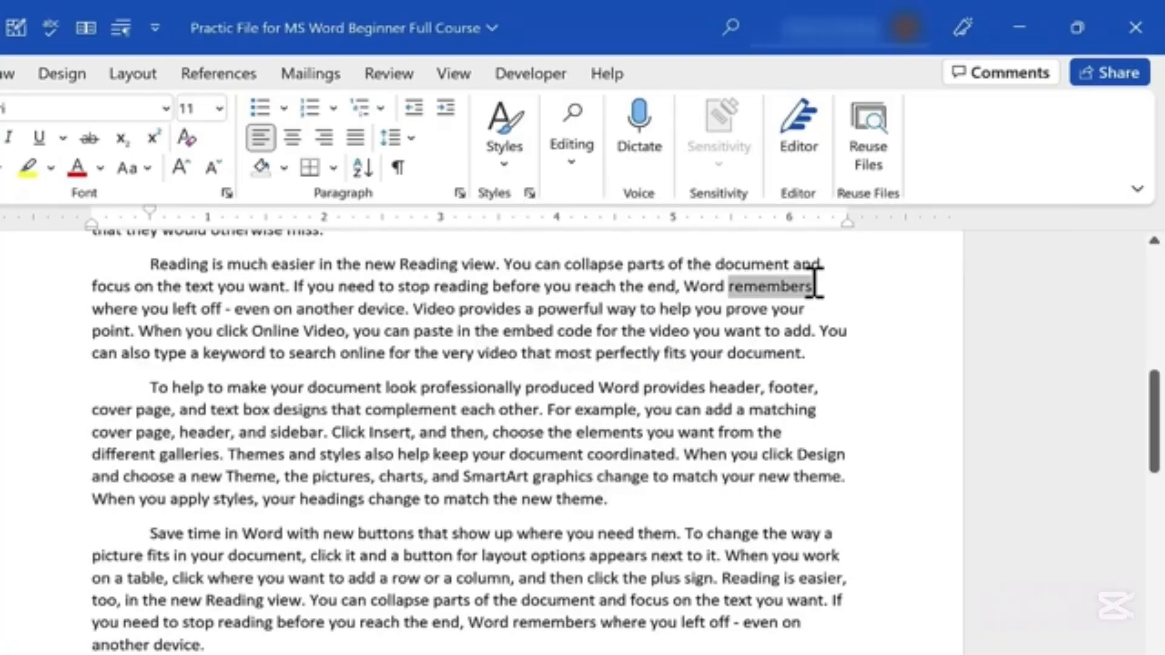
{"action": "type", "text": "knows whe"}
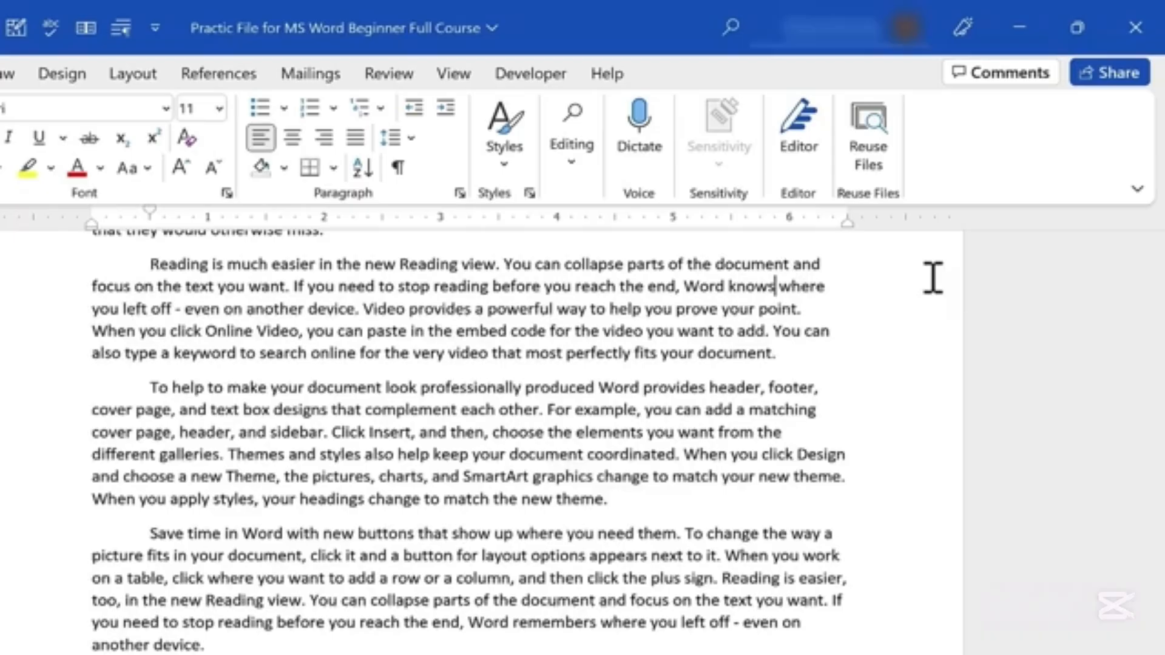
{"action": "key", "text": "ctrl+z"}
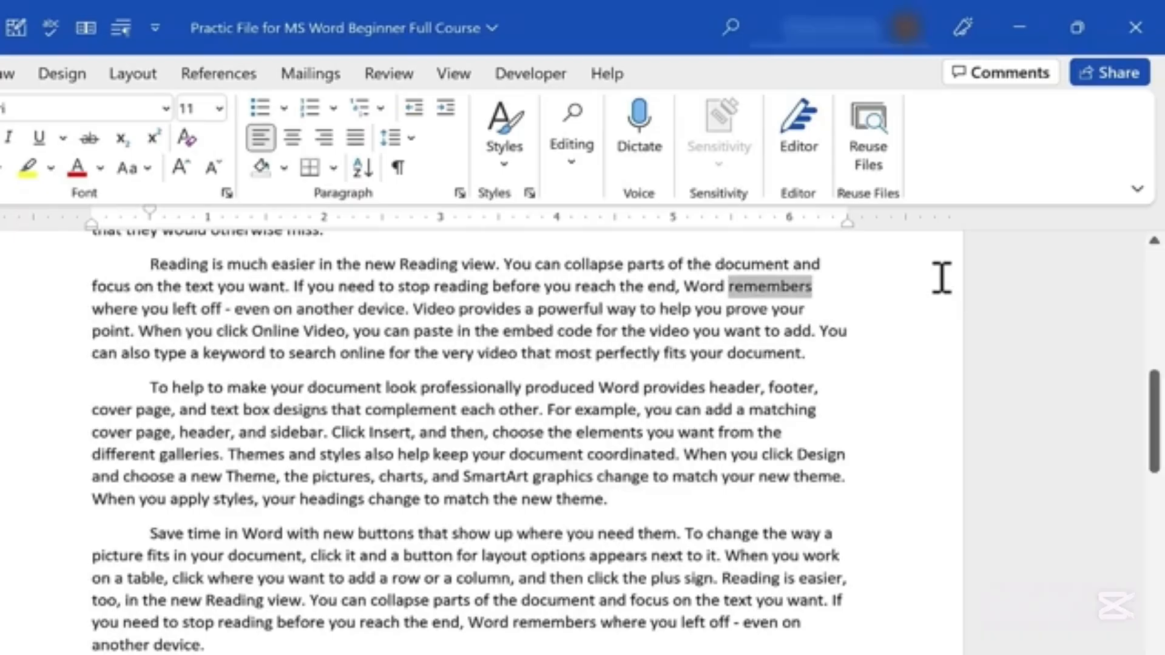
{"action": "left_click", "coordinate": [763, 350]}
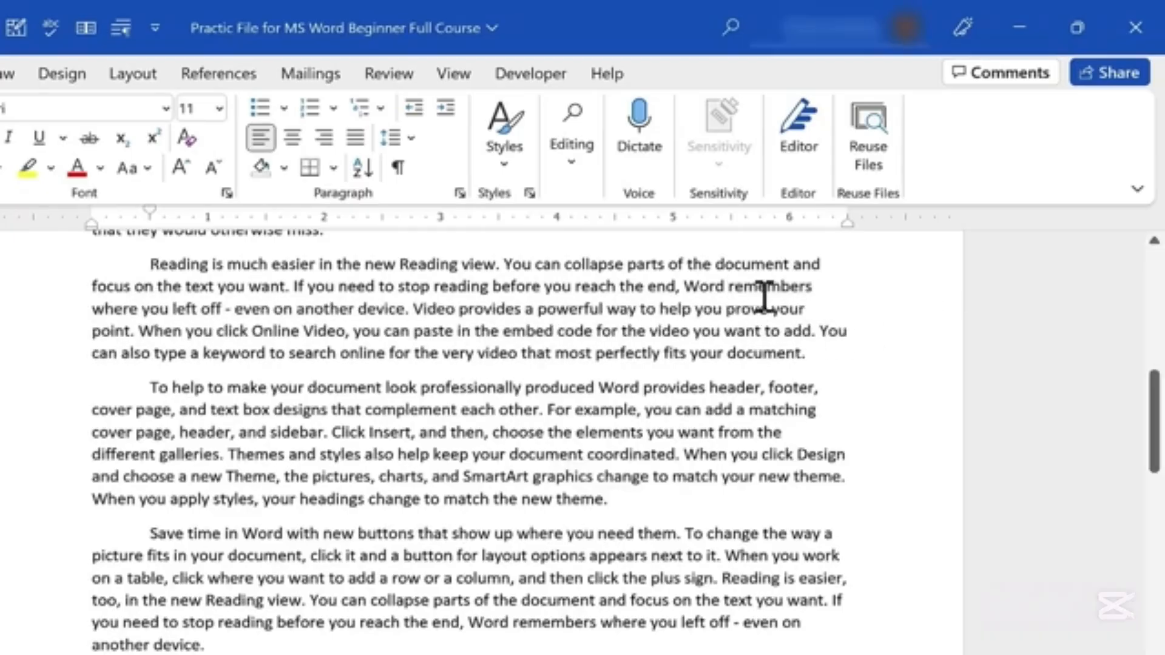
Select single words one after another: "remembers", "document", "with" and "to"
{"action": "left_click_drag", "start_coordinate": [730, 286], "coordinate": [818, 294]}
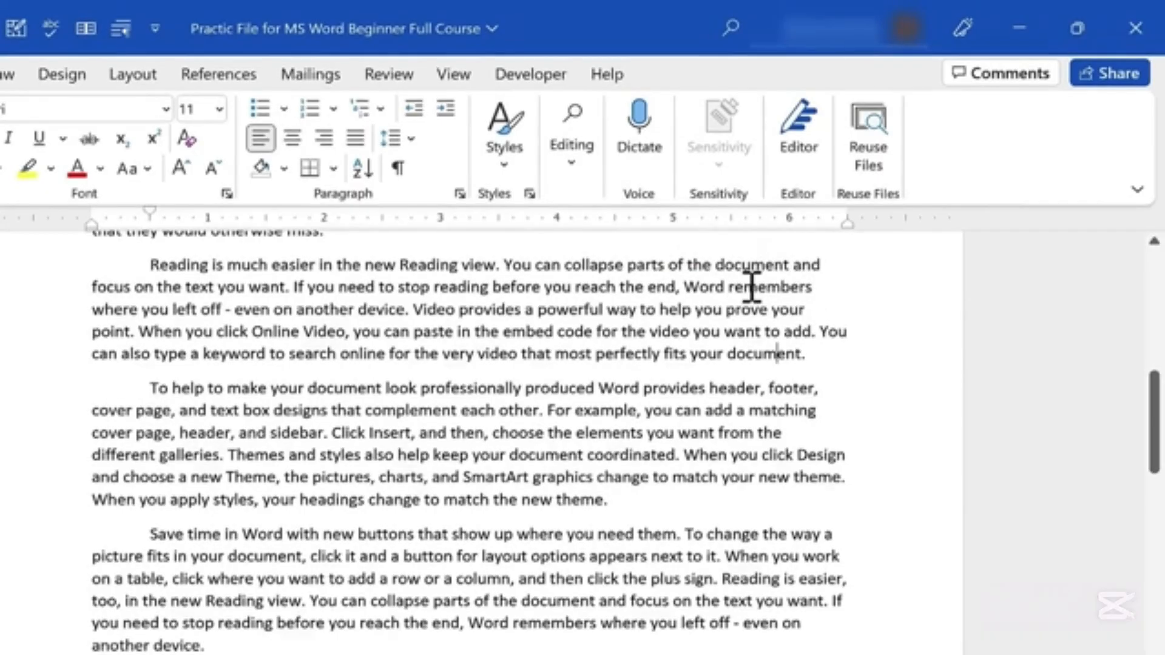
{"action": "mouse_move", "coordinate": [752, 287]}
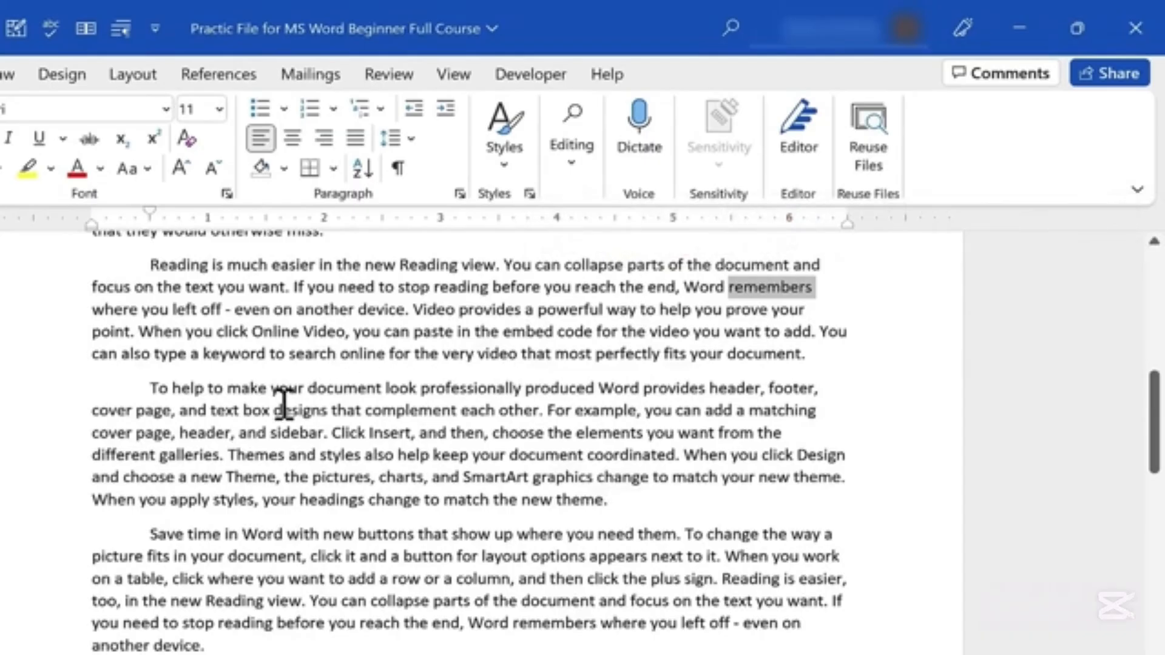
{"action": "double_click", "coordinate": [335, 389]}
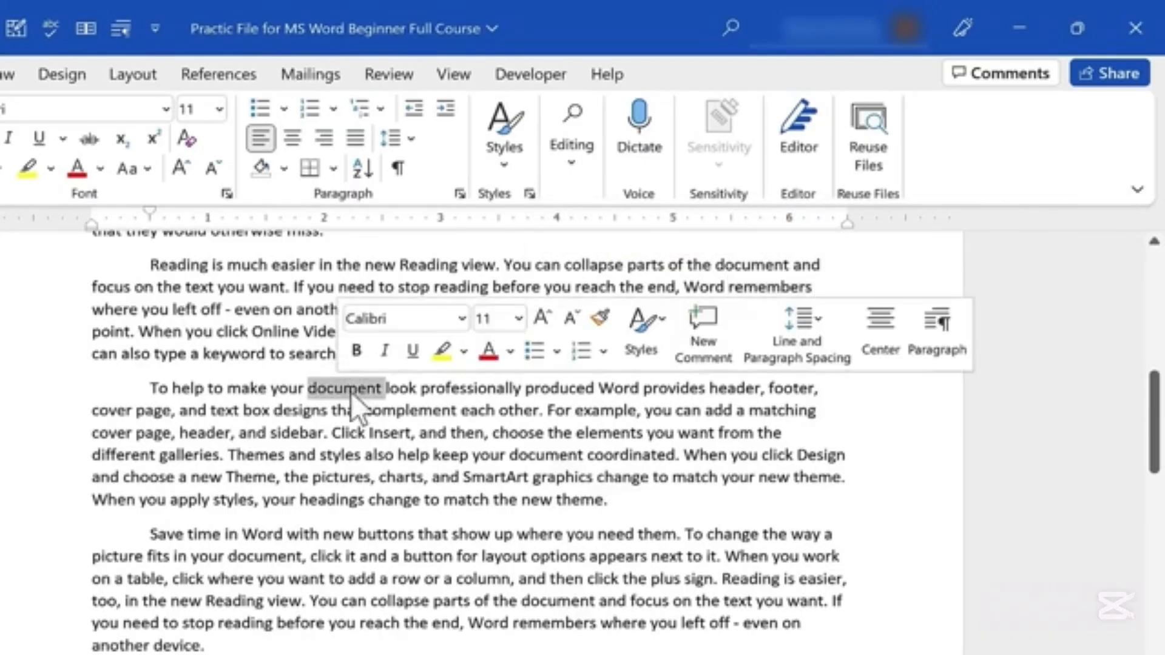
{"action": "double_click", "coordinate": [301, 536]}
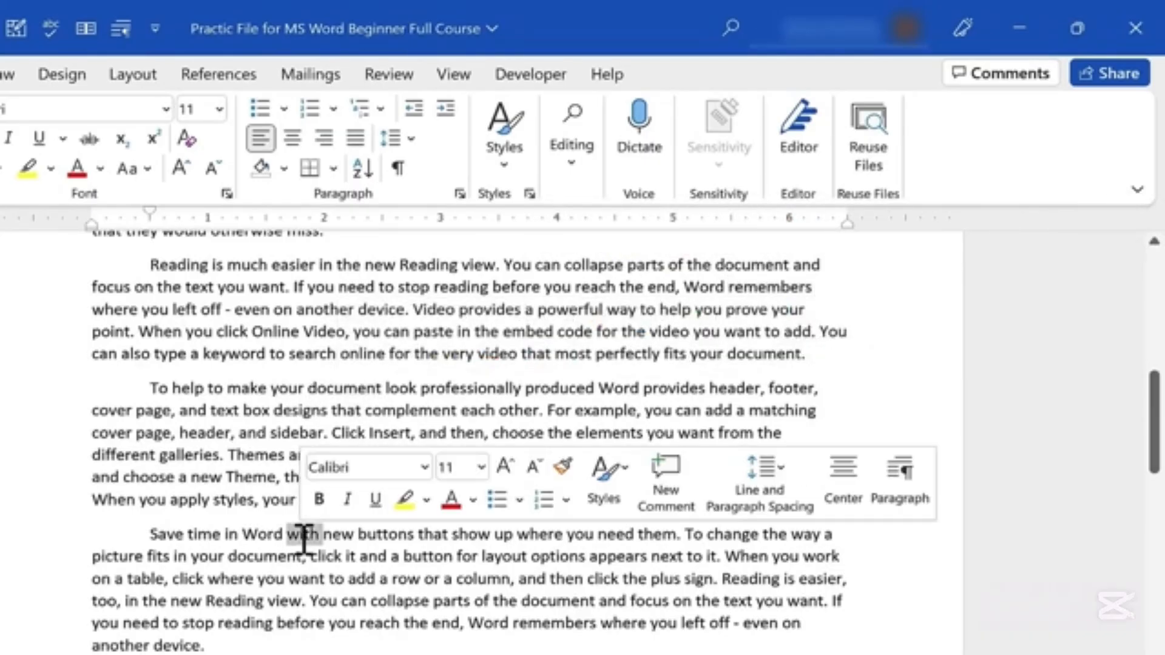
{"action": "double_click", "coordinate": [696, 557]}
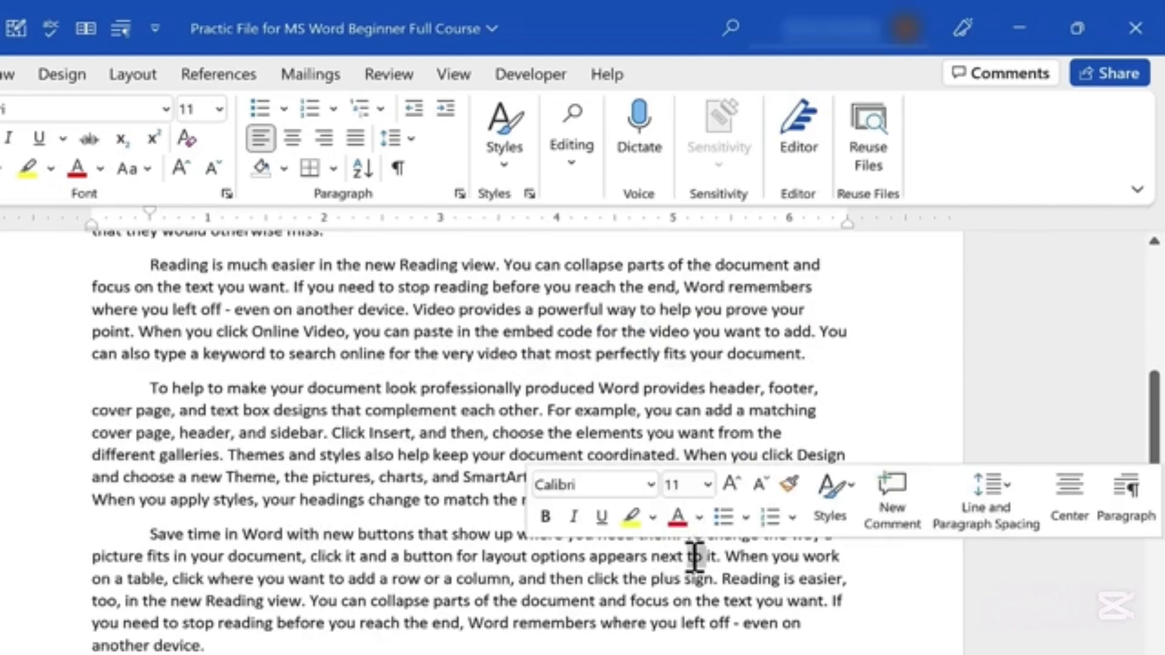
Replace the word "Reading" before "view" with lowercase "reading" and undo the replacement
{"action": "double_click", "coordinate": [443, 264]}
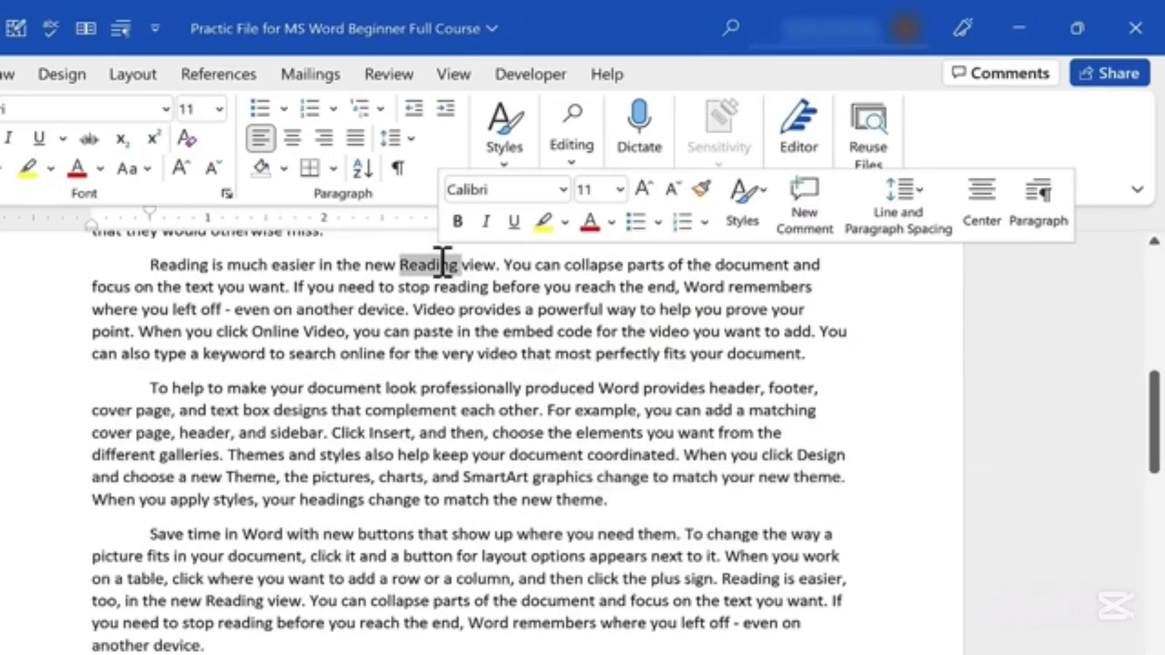
{"action": "type", "text": "reading"}
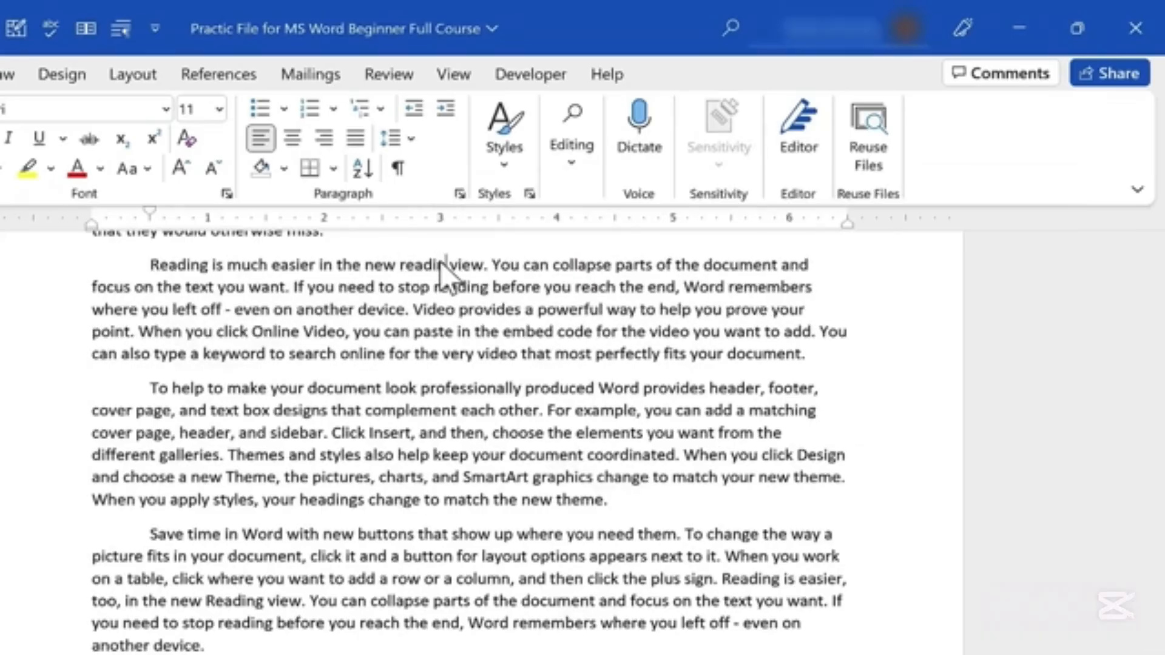
{"action": "key", "text": "ctrl+z"}
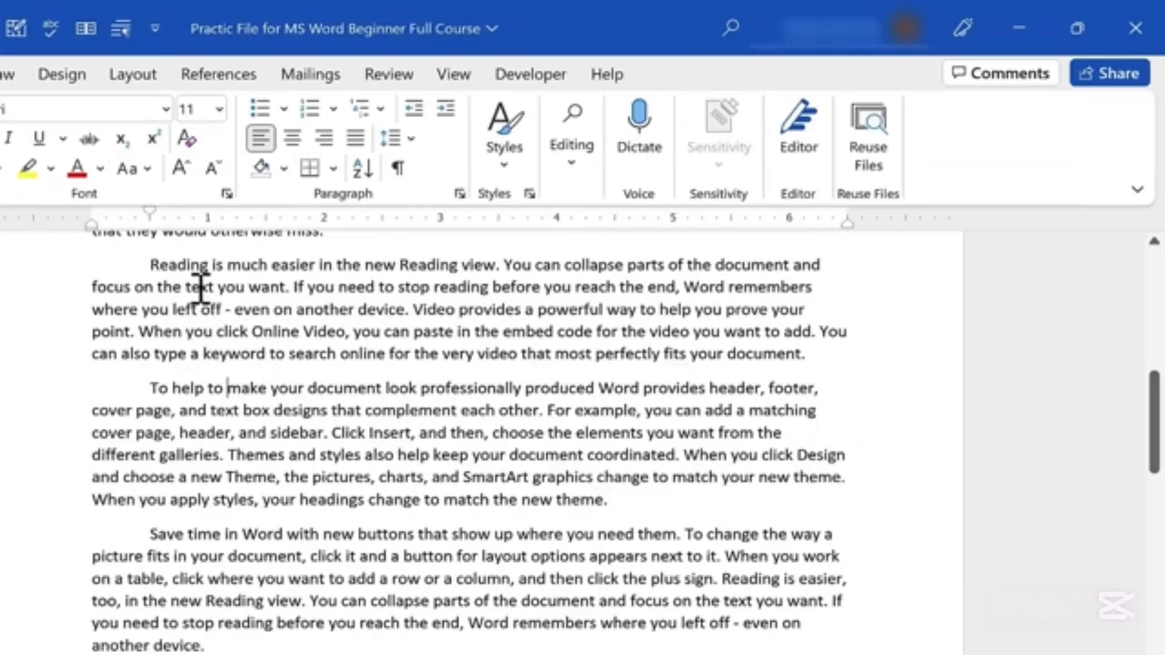
Cut the whole "Reading is much easier" paragraph and paste it as a new paragraph at the end of the document
{"action": "triple_click", "coordinate": [180, 260]}
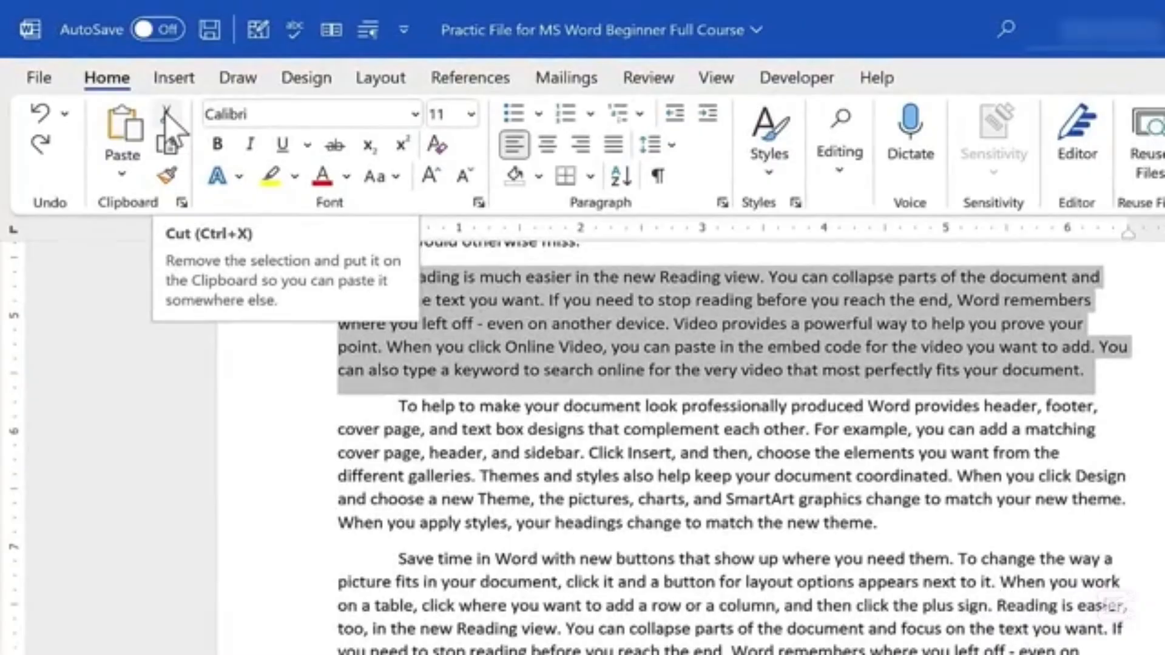
{"action": "left_click", "coordinate": [167, 116]}
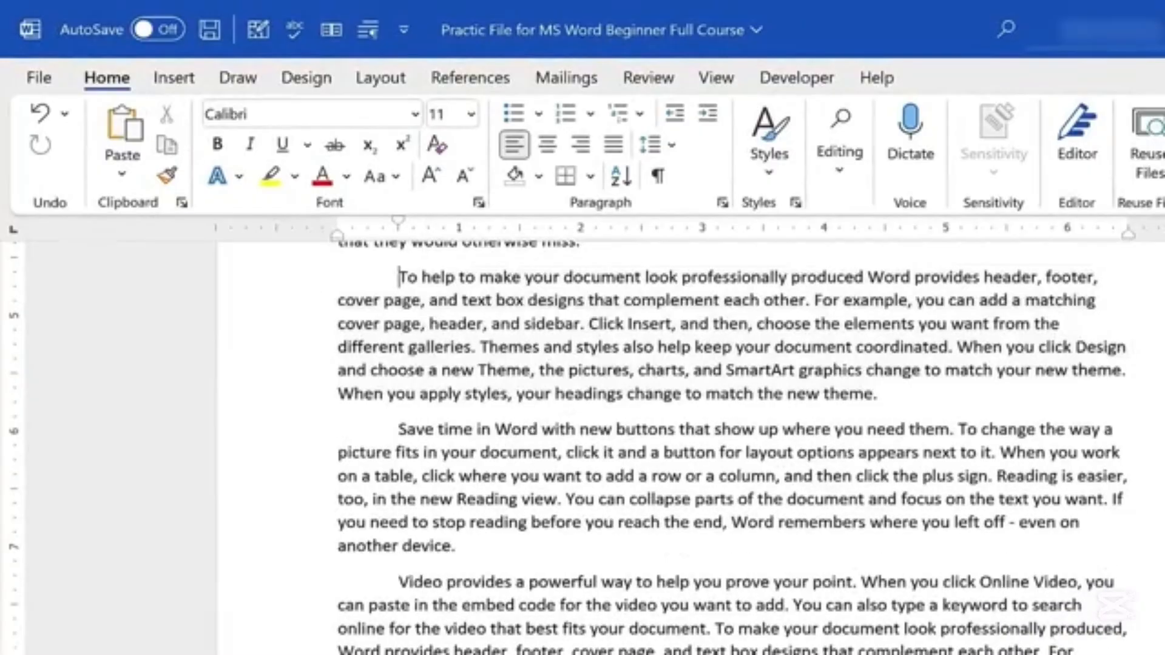
{"action": "scroll", "coordinate": [1128, 518], "scroll_direction": "down", "scroll_amount": 15}
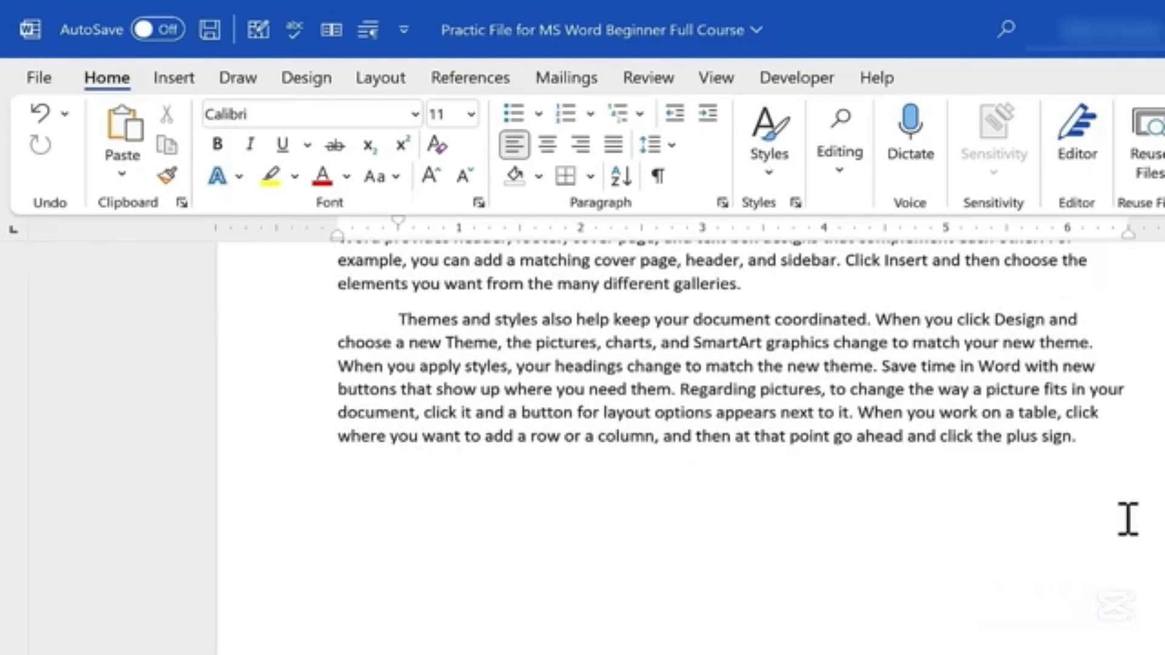
{"action": "left_click", "coordinate": [994, 520]}
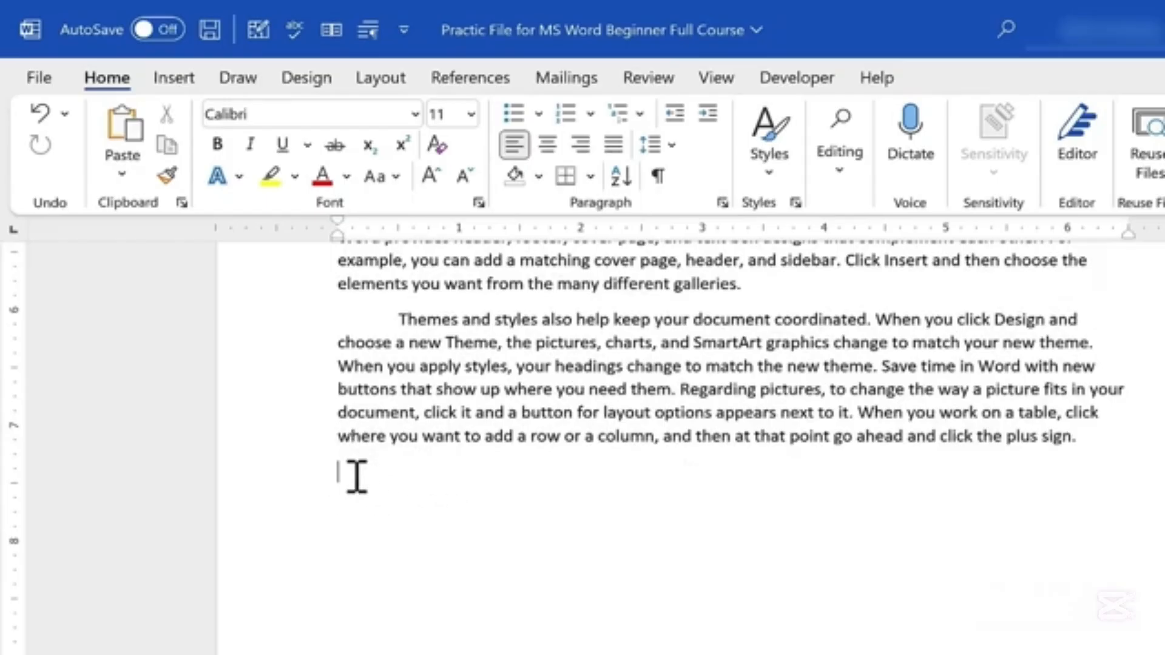
{"action": "left_click", "coordinate": [1118, 437]}
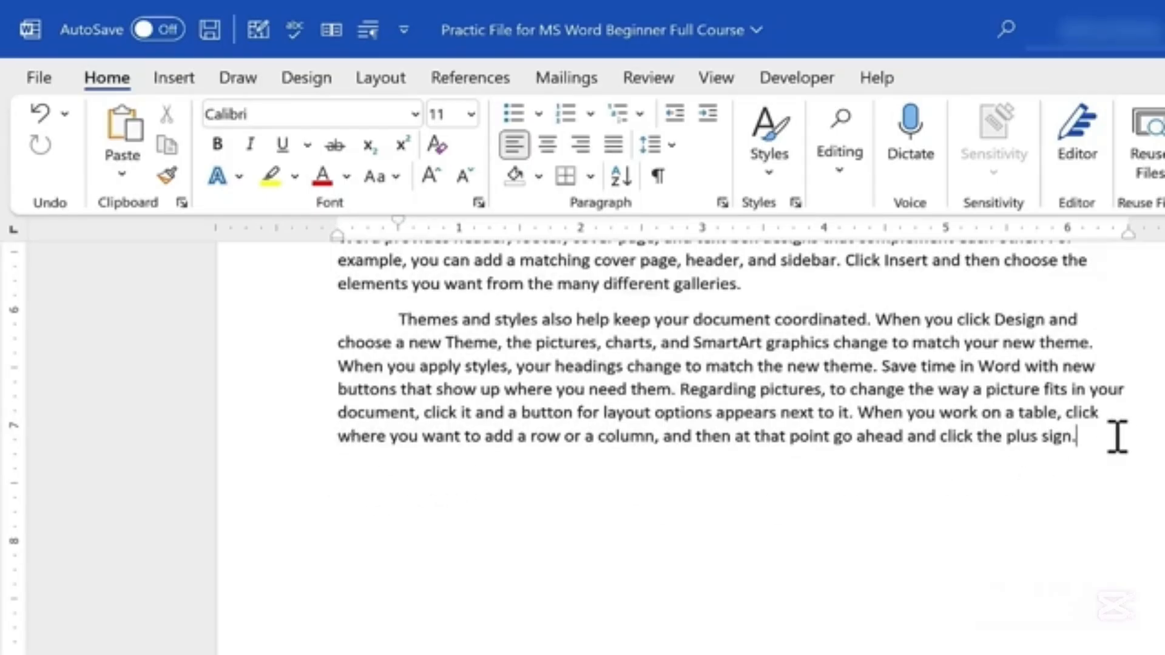
{"action": "key", "text": "Return"}
{"action": "key", "text": "Return"}
{"action": "key", "text": "Up"}
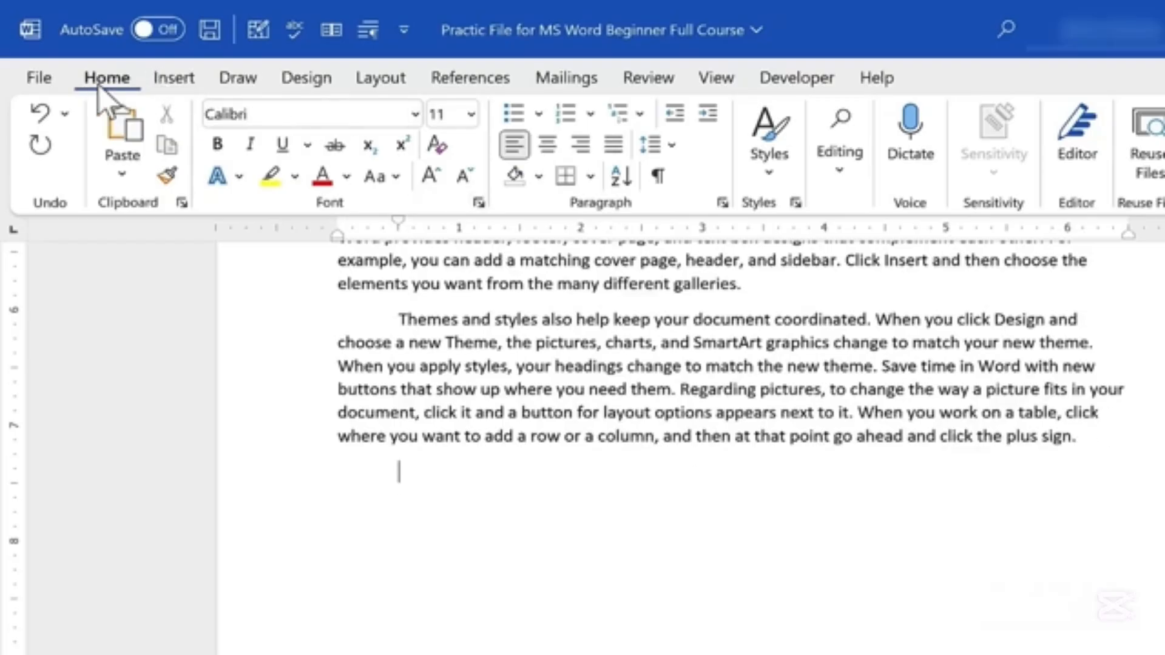
{"action": "left_click", "coordinate": [123, 122]}
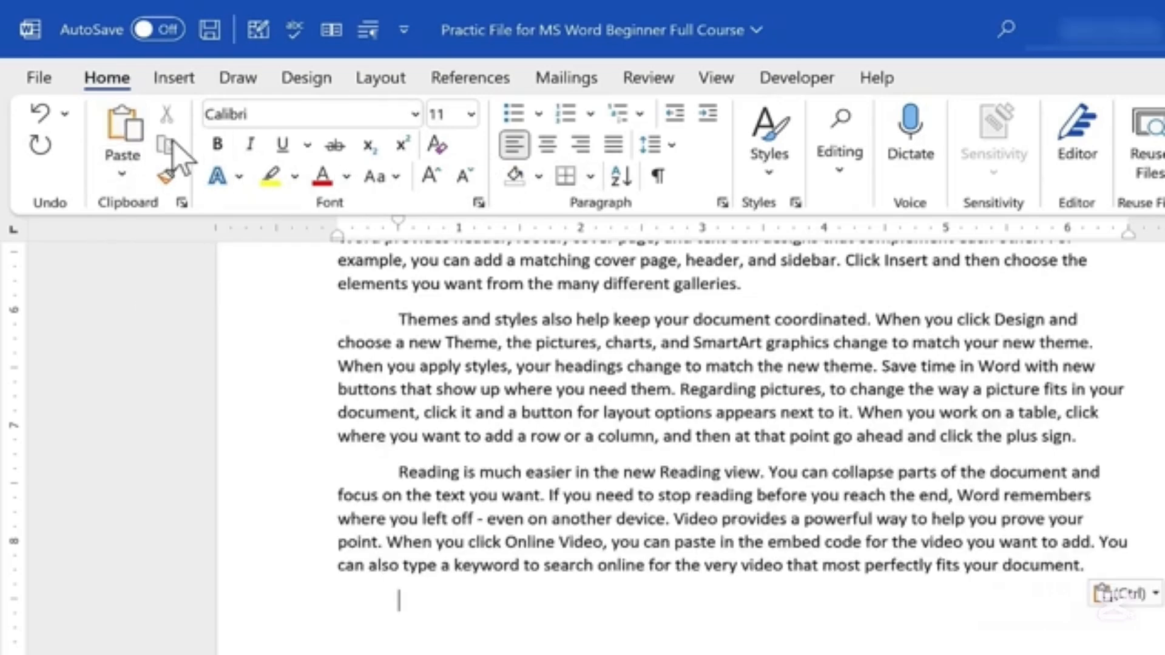
Cut the "Themes and styles" paragraph and paste it below the "Reading is much easier" paragraph at the end of the document
{"action": "triple_click", "coordinate": [434, 313]}
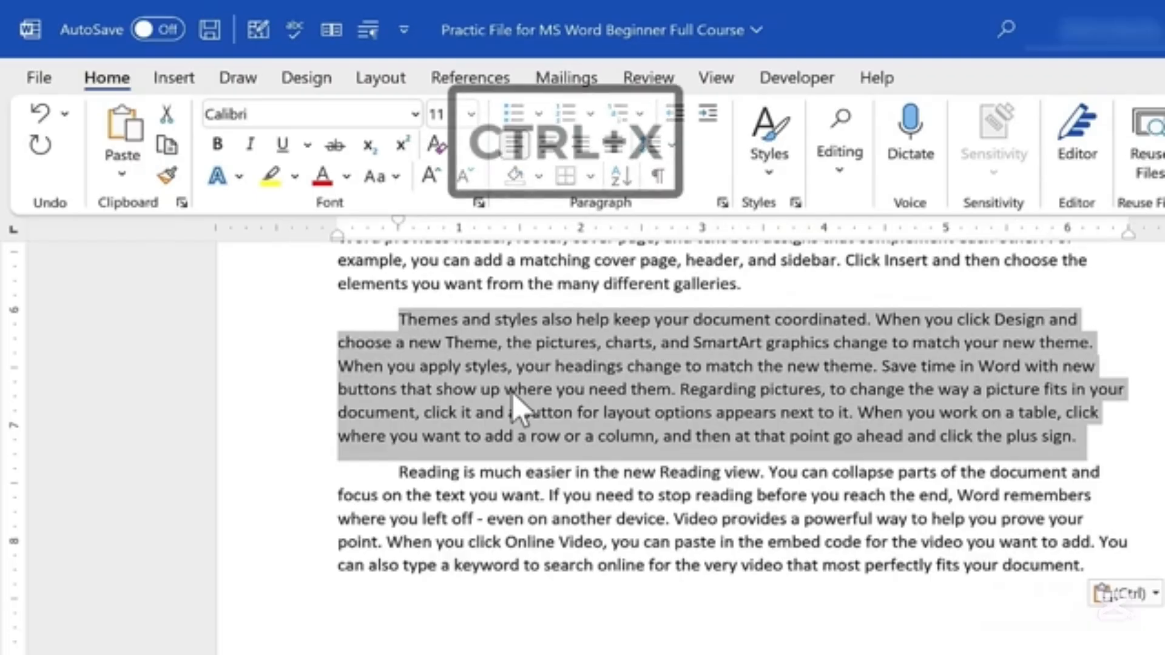
{"action": "key", "text": "ctrl+x"}
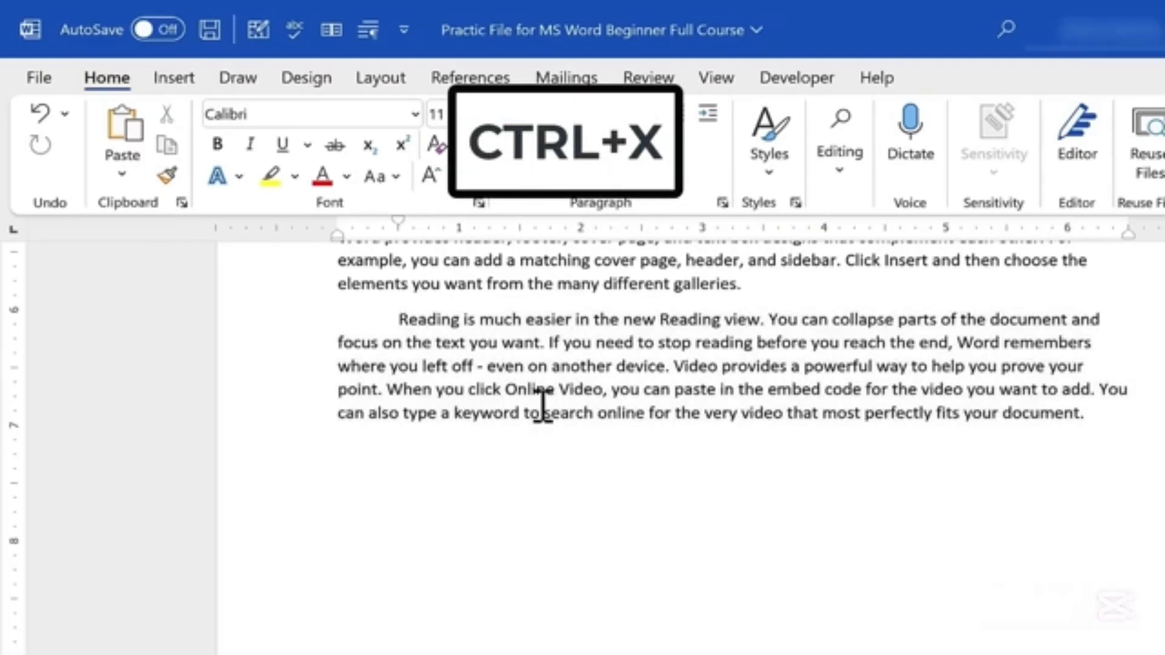
{"action": "left_click", "coordinate": [1007, 468]}
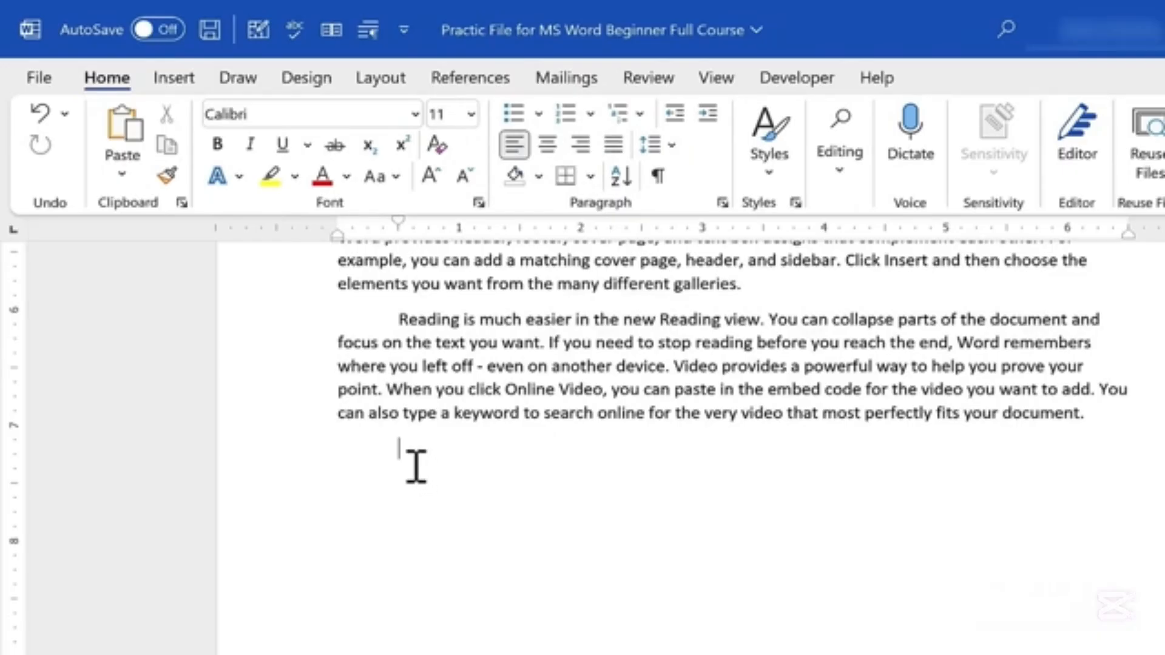
{"action": "key", "text": "ctrl+v"}
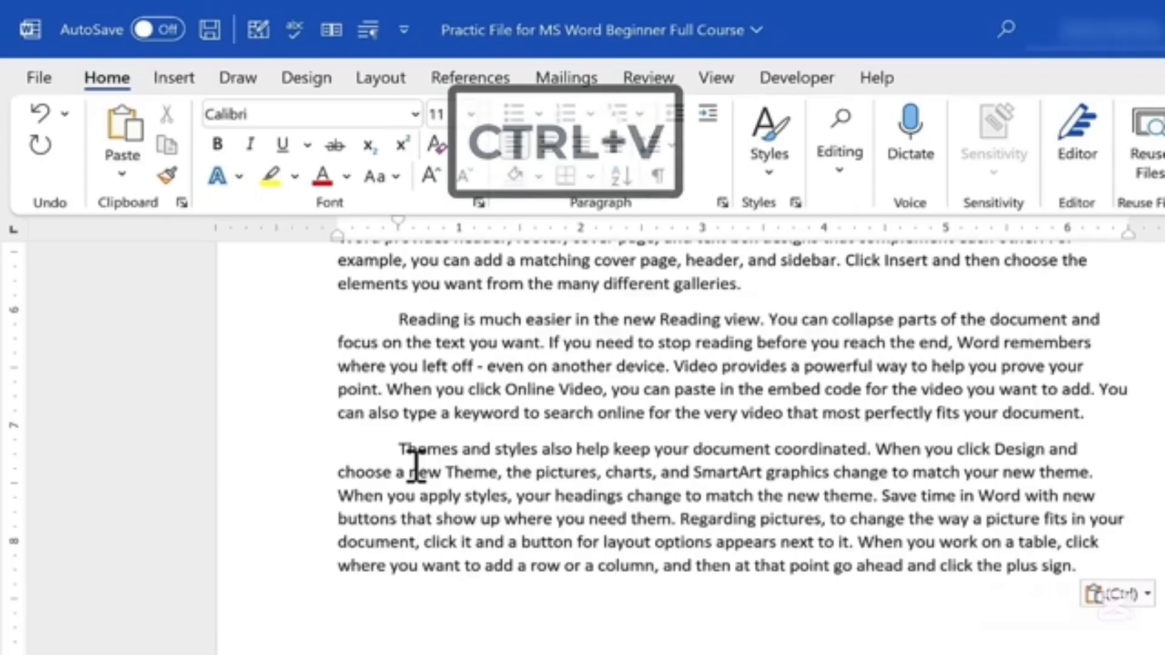
Copy the whole "Themes and styles" paragraph and paste a duplicate of it at the end of the document
{"action": "triple_click", "coordinate": [439, 452]}
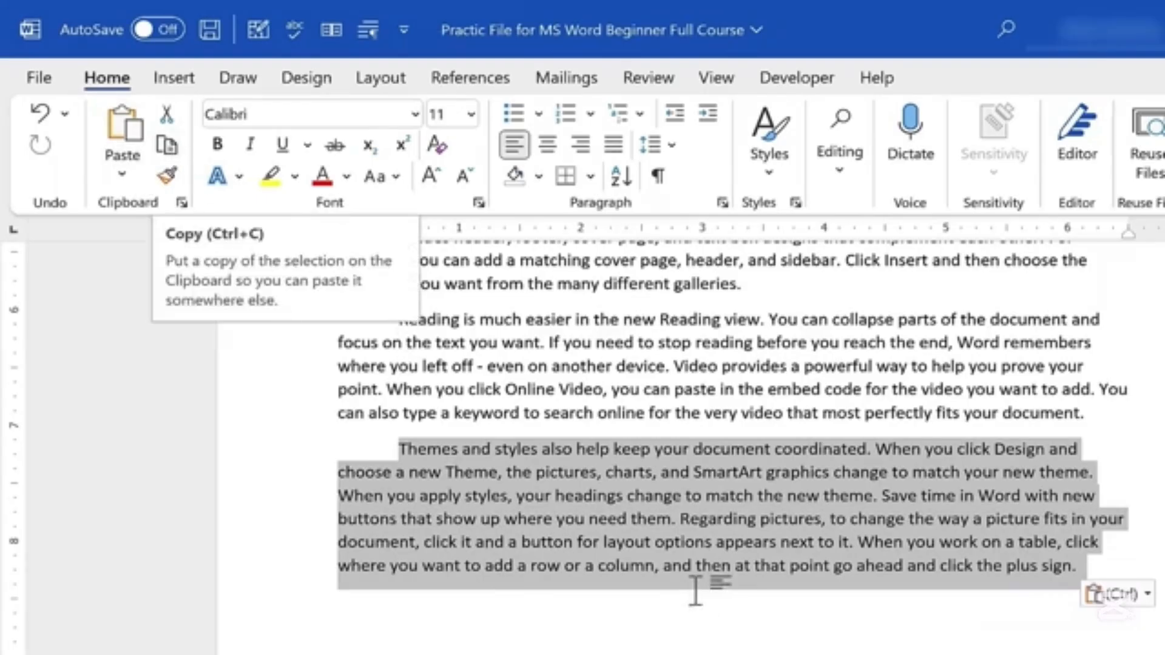
{"action": "key", "text": "ctrl+c"}
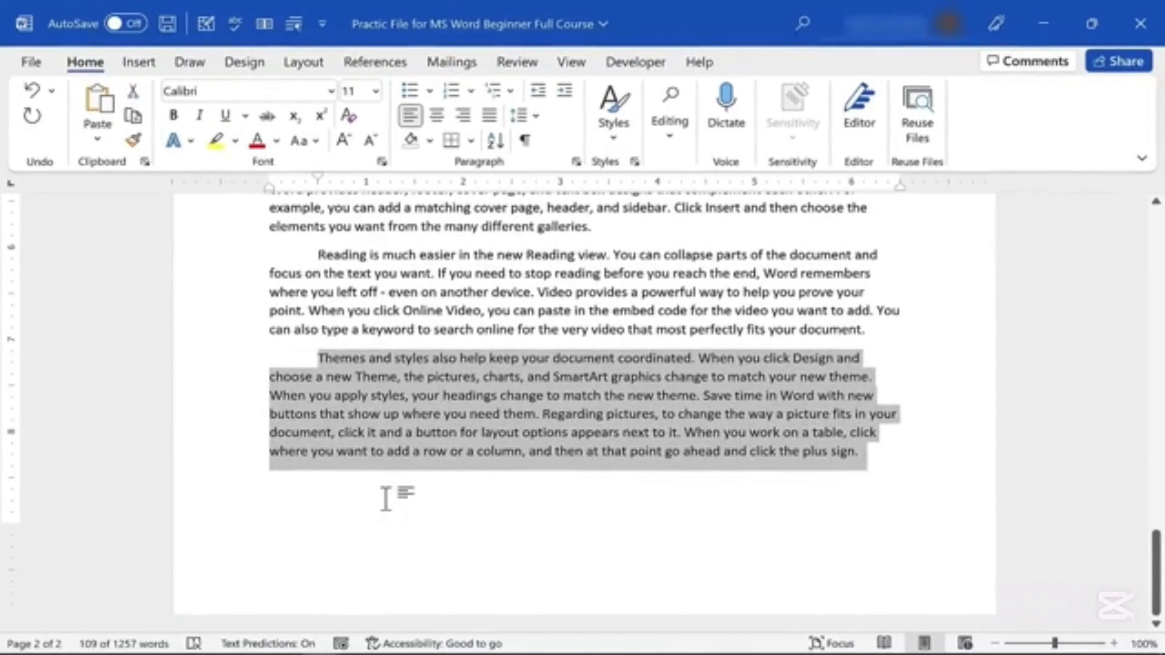
{"action": "left_click", "coordinate": [384, 499]}
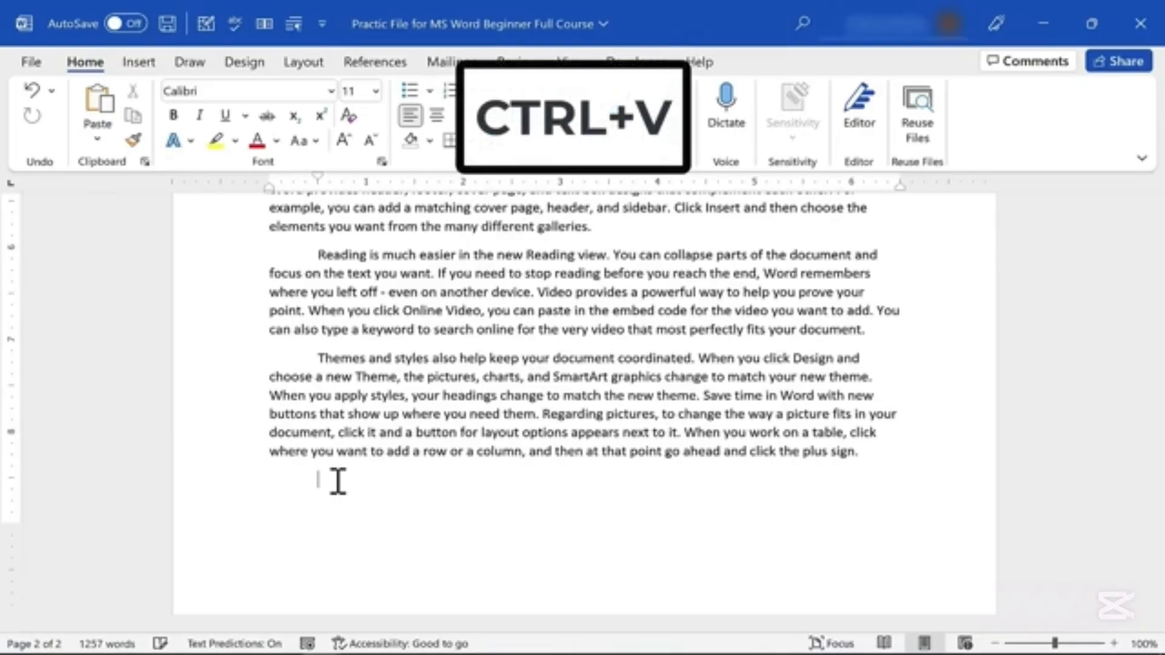
{"action": "key", "text": "ctrl+v"}
Set up a Find and Replace that searches for "Word" and replaces it with "Wordy"
{"action": "scroll", "coordinate": [609, 395], "scroll_direction": "up", "scroll_amount": 2}
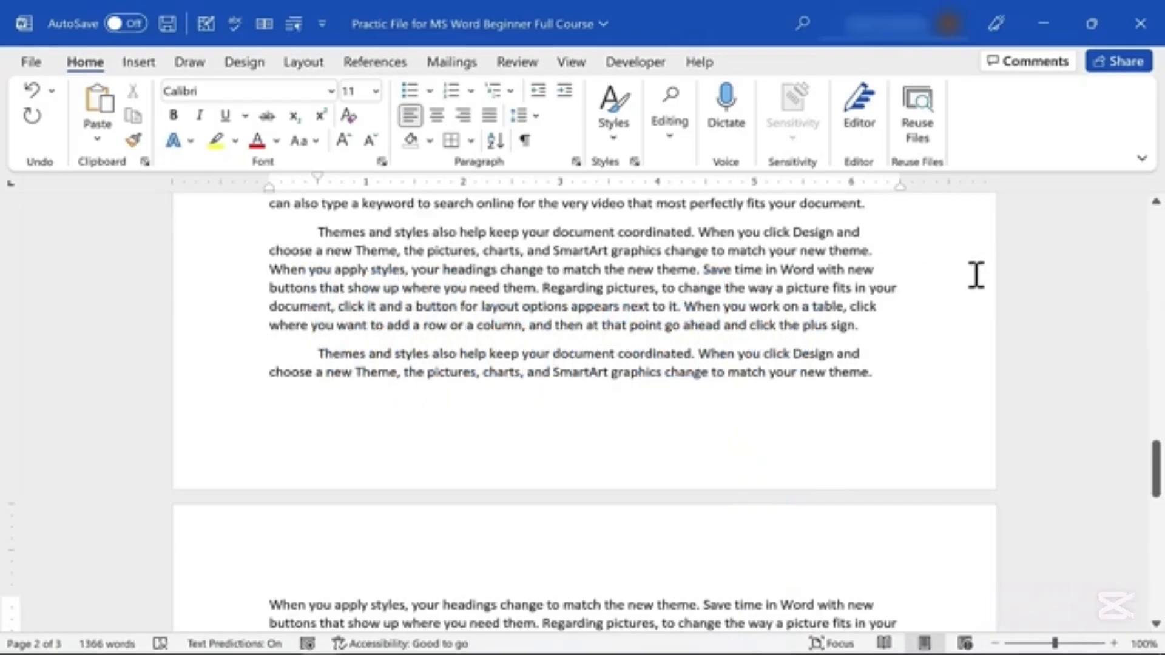
{"action": "left_click", "coordinate": [814, 271]}
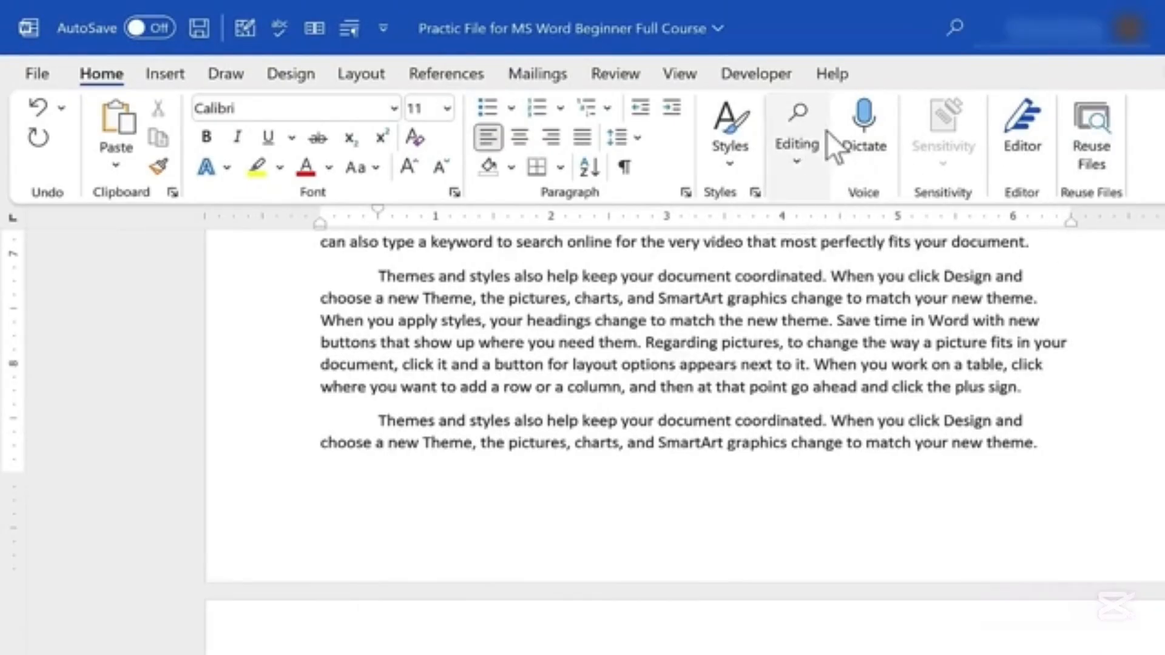
{"action": "left_click", "coordinate": [798, 165]}
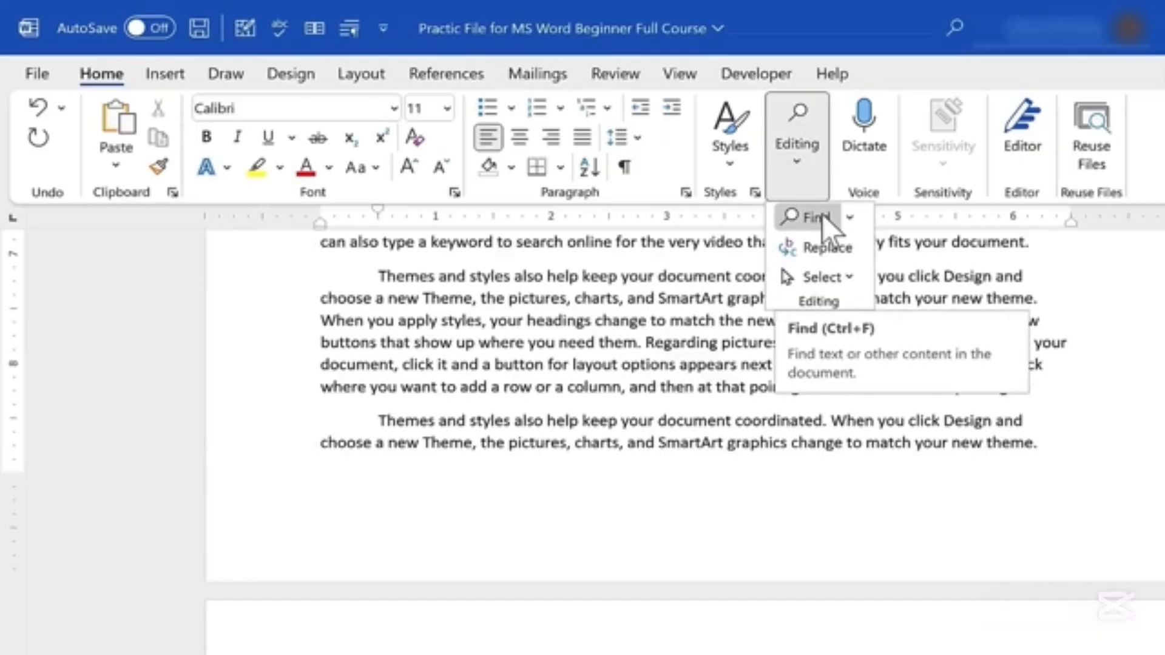
{"action": "left_click", "coordinate": [846, 249]}
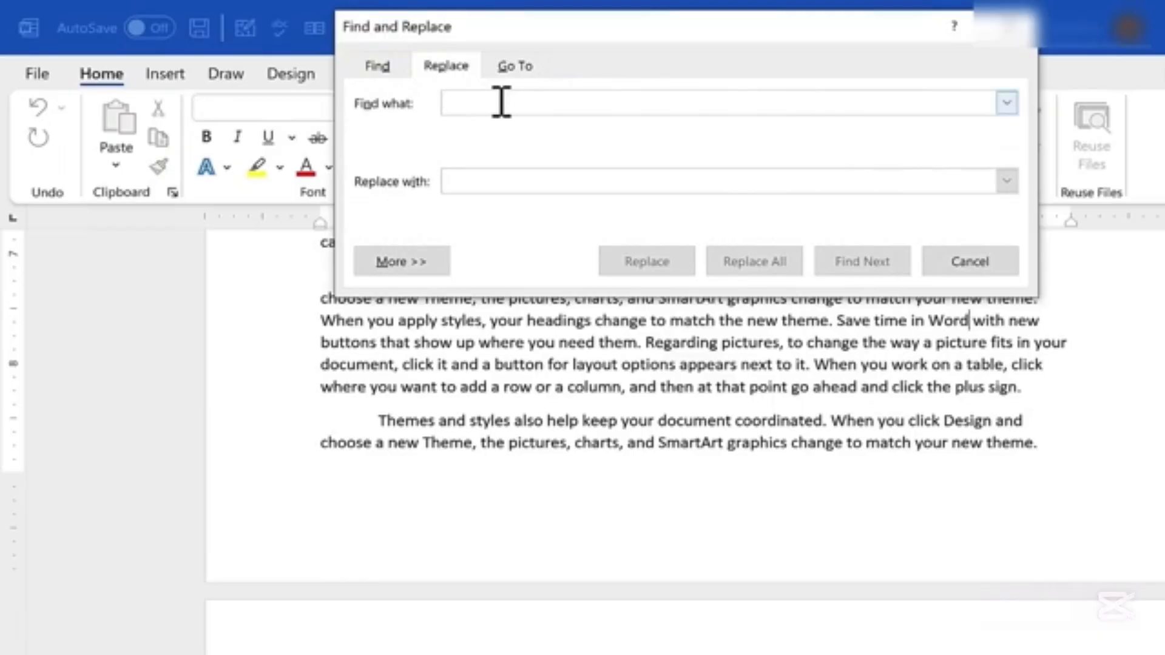
{"action": "type", "text": "Word"}
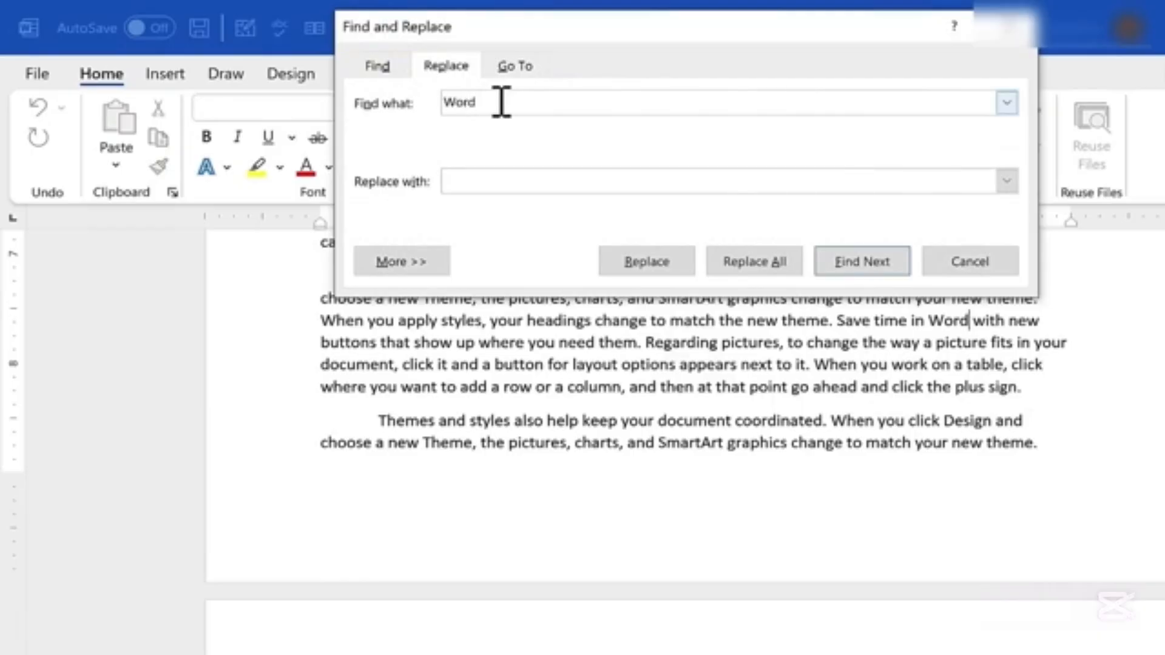
{"action": "left_click", "coordinate": [479, 187]}
{"action": "type", "text": "Wo"}
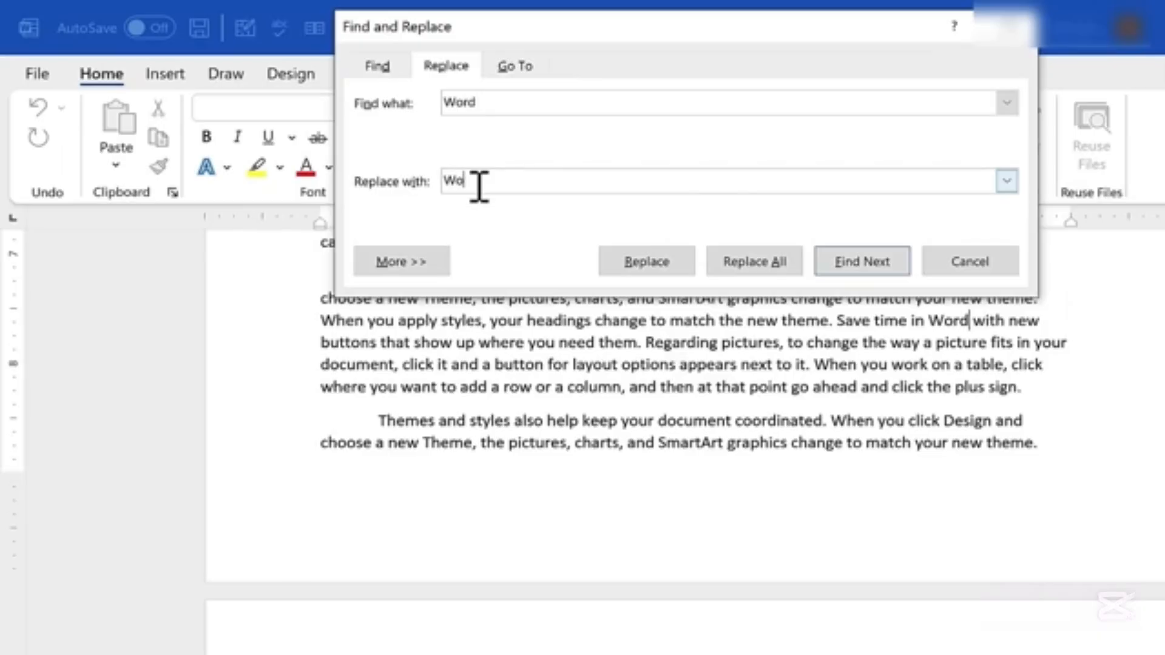
{"action": "type", "text": "rdy"}
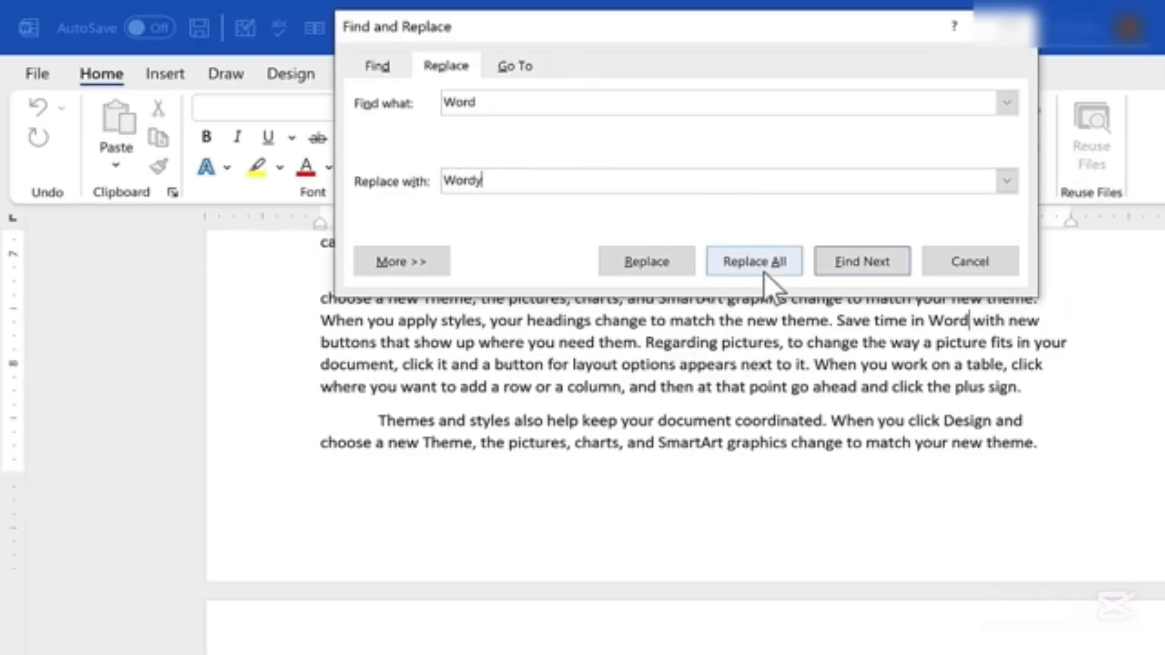
Expand the search options of the replacement and turn on Match case and Find whole words only
{"action": "left_click", "coordinate": [416, 266]}
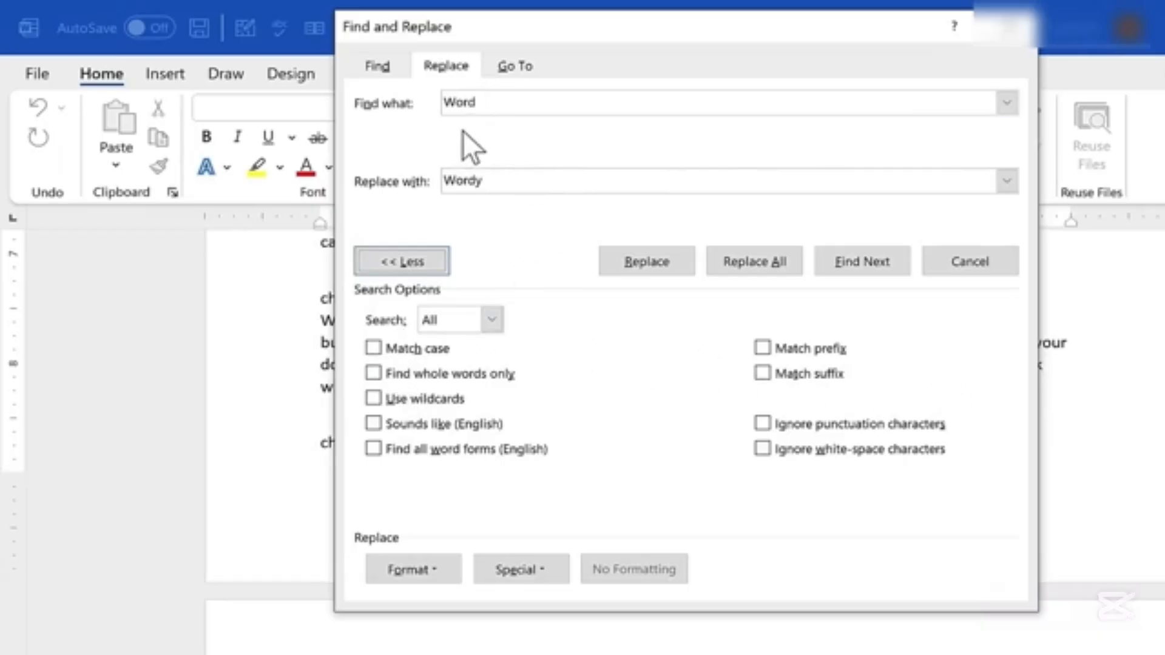
{"action": "left_click", "coordinate": [499, 103]}
{"action": "left_click_drag", "start_coordinate": [500, 103], "coordinate": [437, 104]}
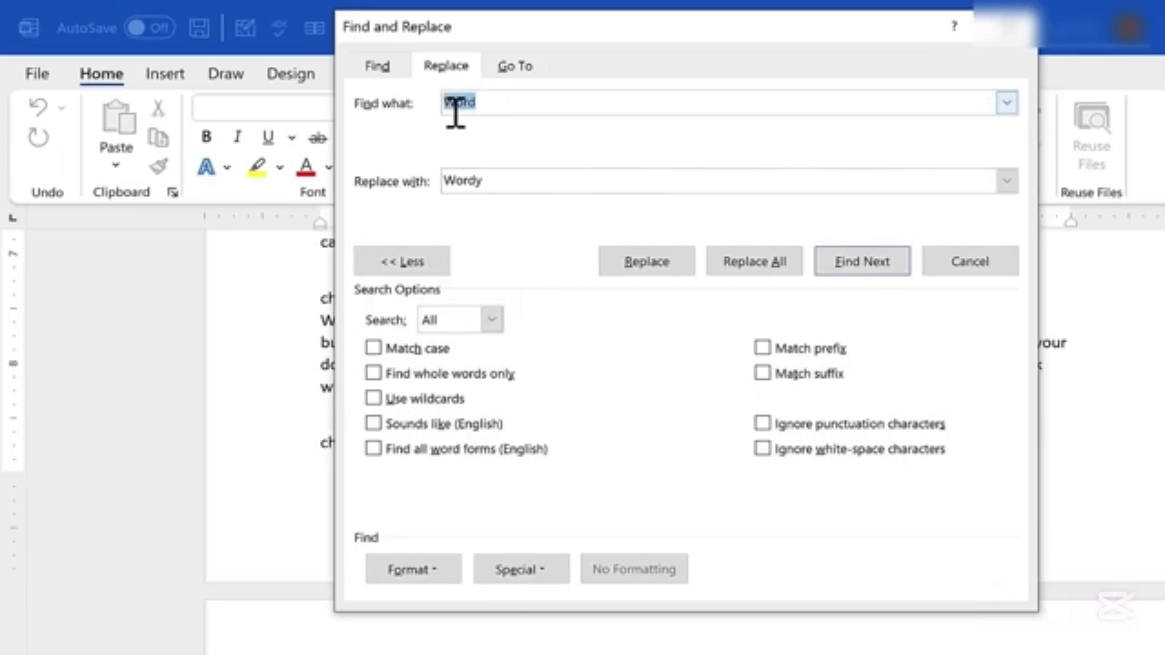
{"action": "left_click", "coordinate": [373, 348]}
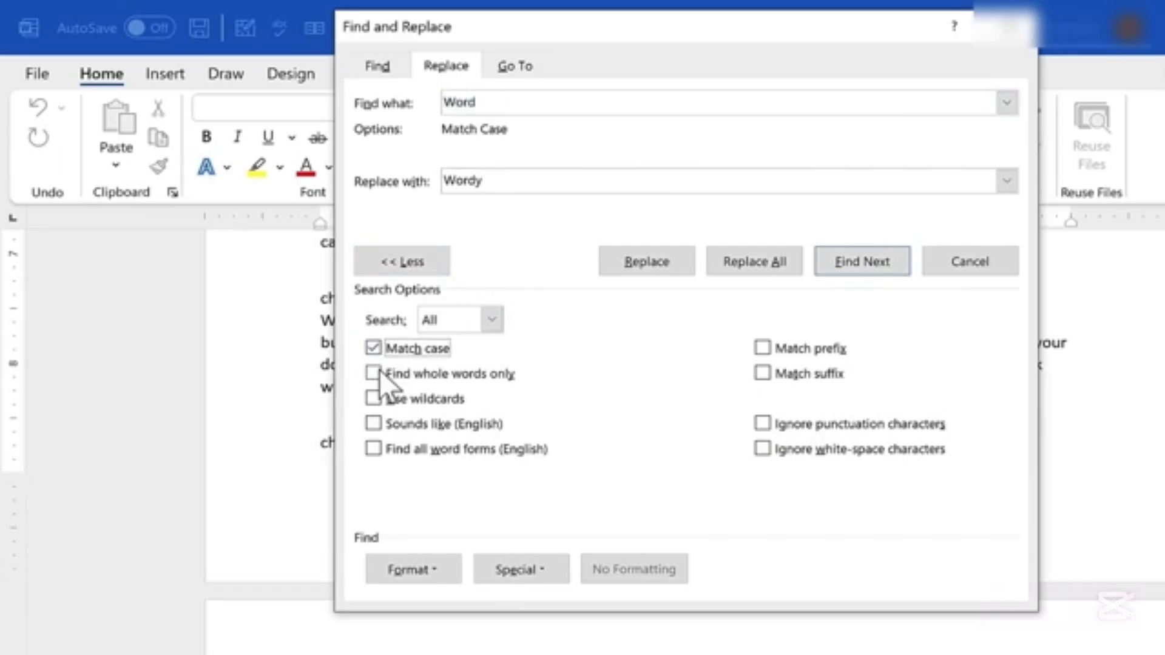
{"action": "left_click", "coordinate": [379, 370]}
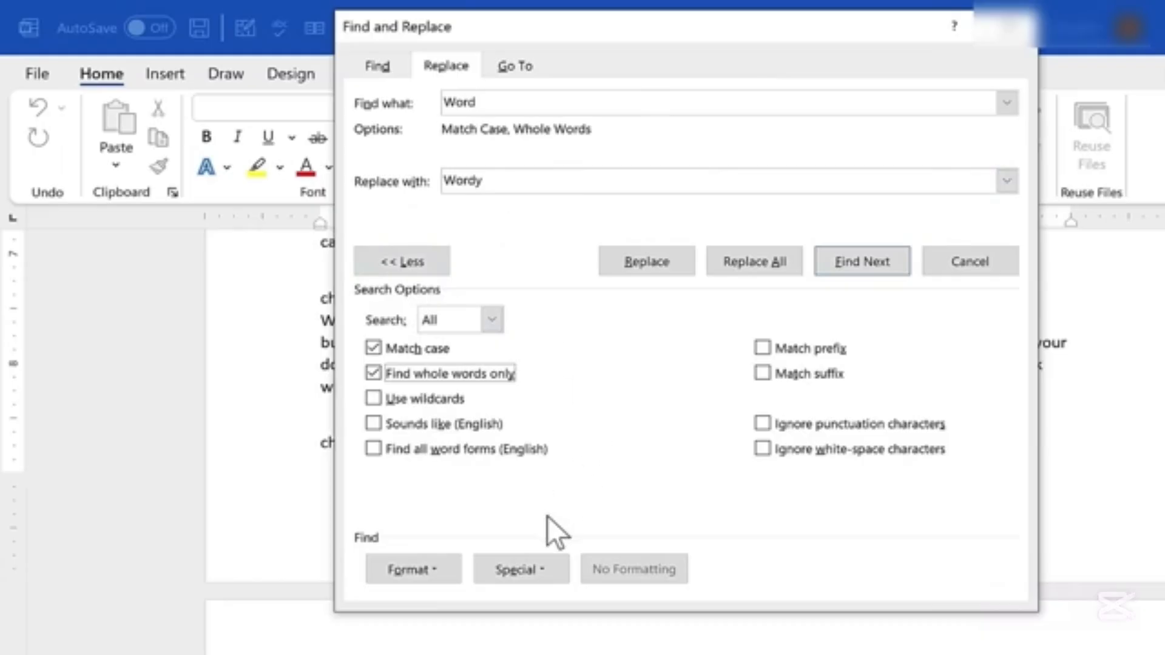
Replace all occurrences of "Word" with "Wordy", close Find and Replace, and check the replaced words in the document
{"action": "left_click", "coordinate": [775, 267]}
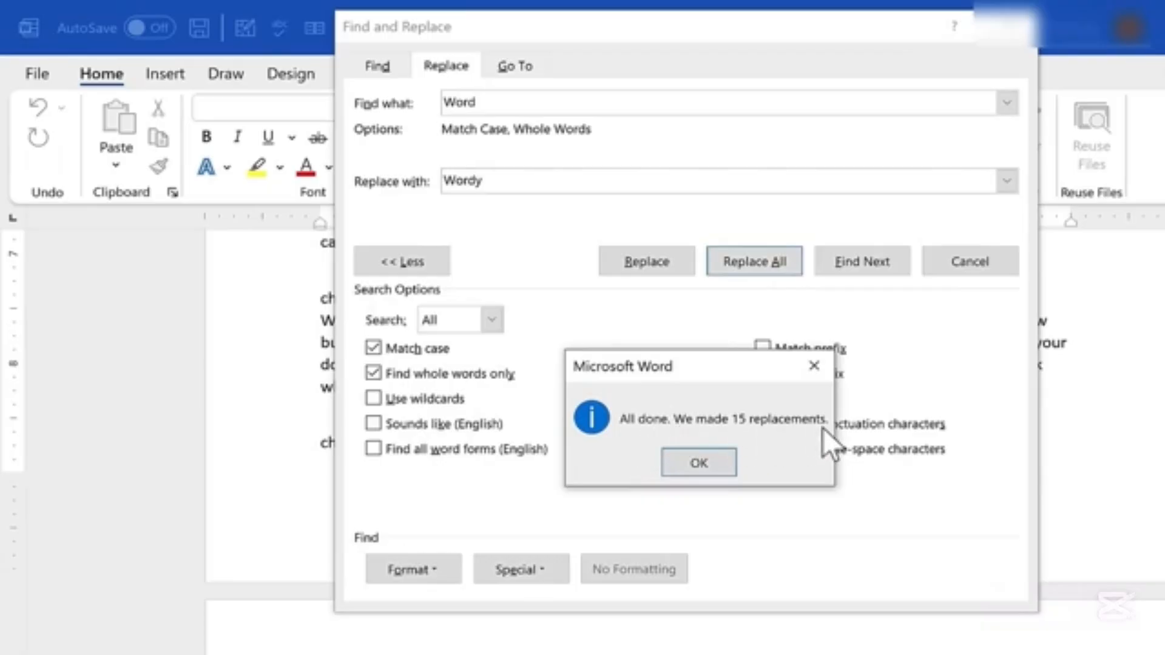
{"action": "left_click", "coordinate": [705, 463]}
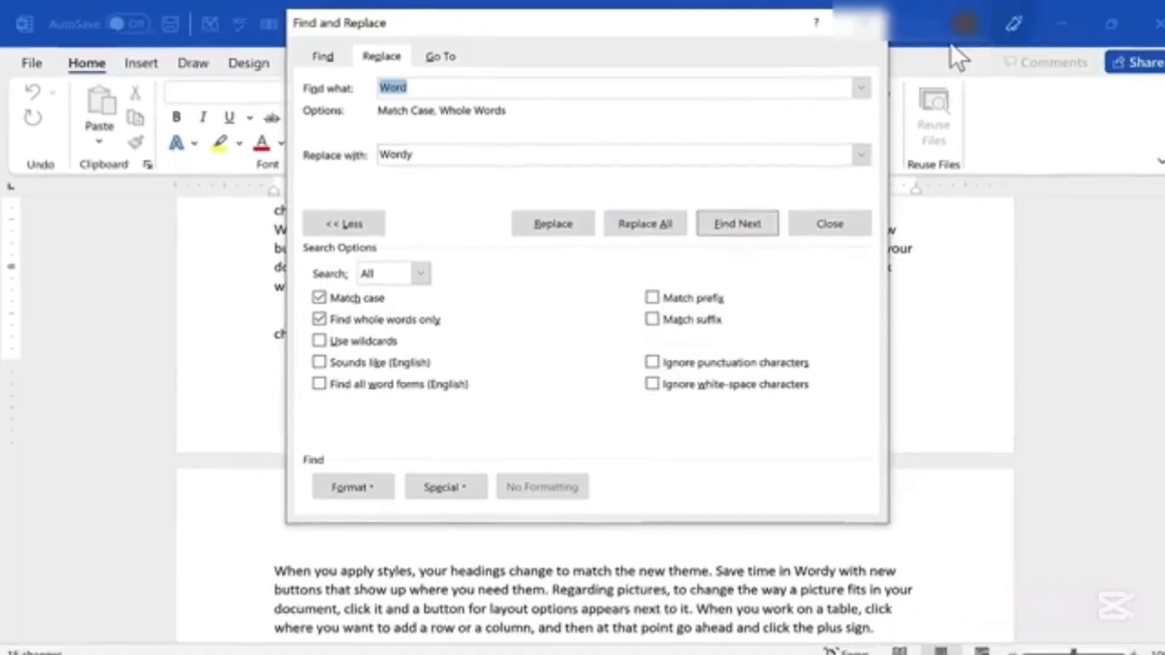
{"action": "left_click", "coordinate": [871, 23]}
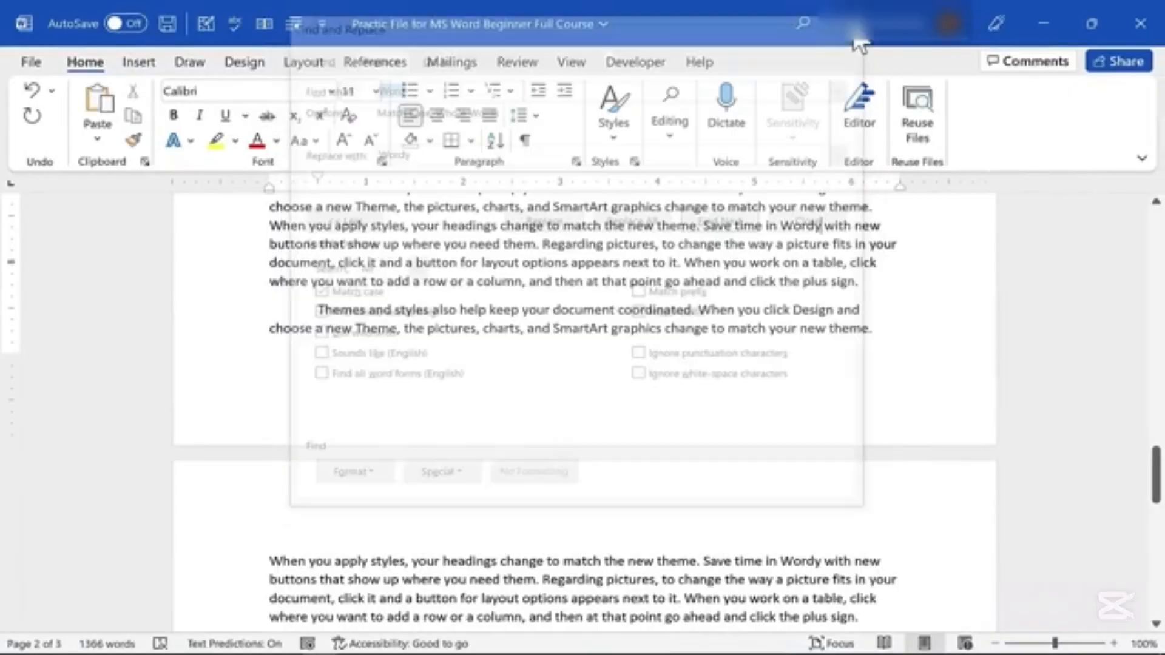
{"action": "scroll", "coordinate": [825, 310], "scroll_direction": "down", "scroll_amount": 1}
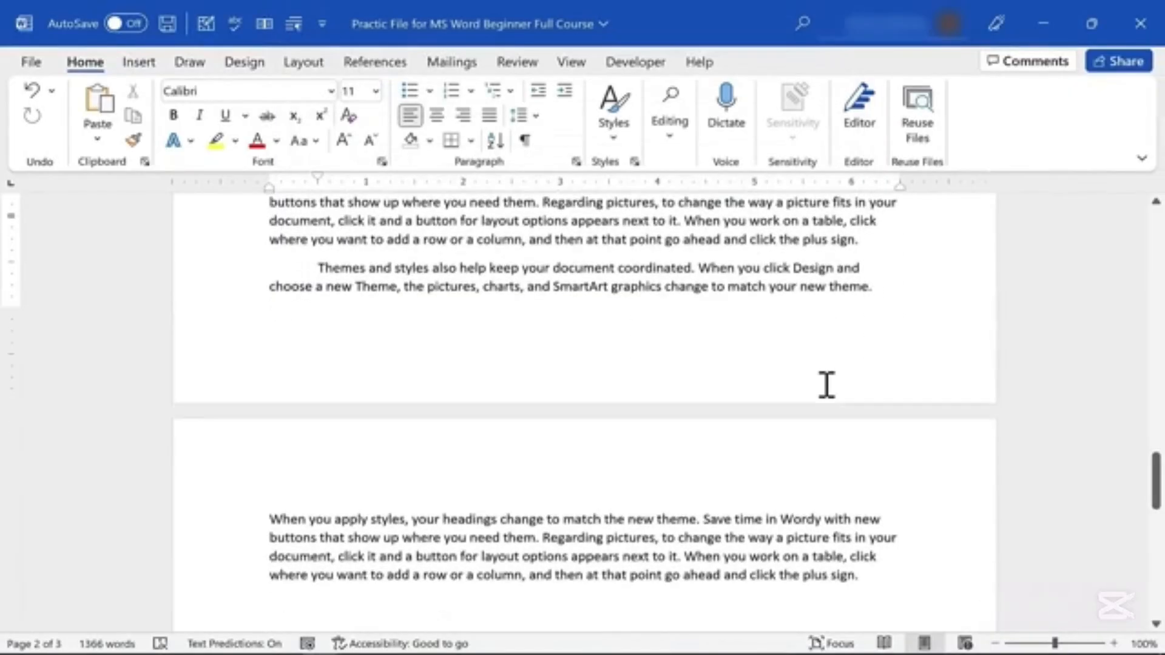
{"action": "left_click", "coordinate": [801, 514]}
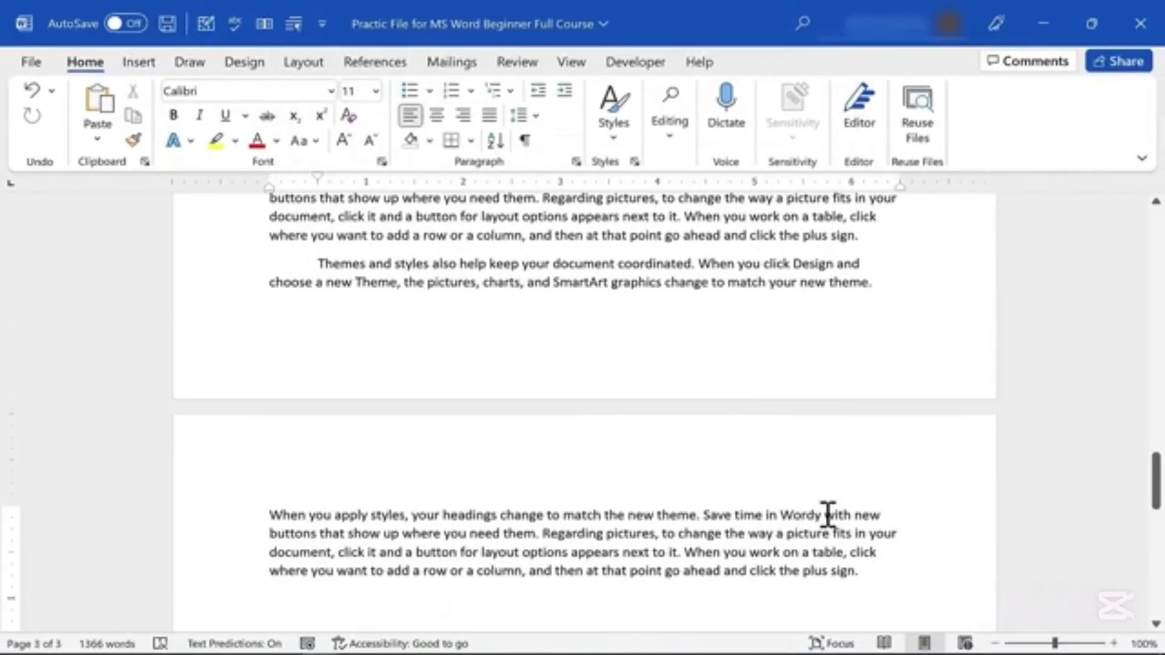
{"action": "scroll", "coordinate": [820, 515], "scroll_direction": "up", "scroll_amount": 10}
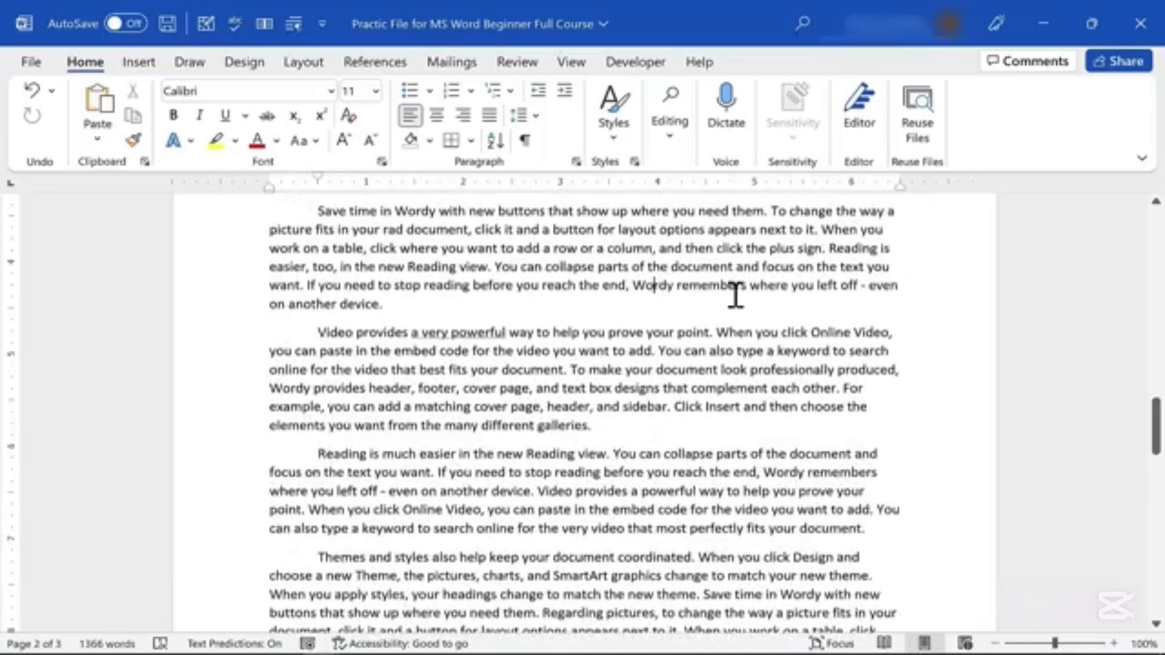
{"action": "scroll", "coordinate": [735, 295], "scroll_direction": "up", "scroll_amount": 6}
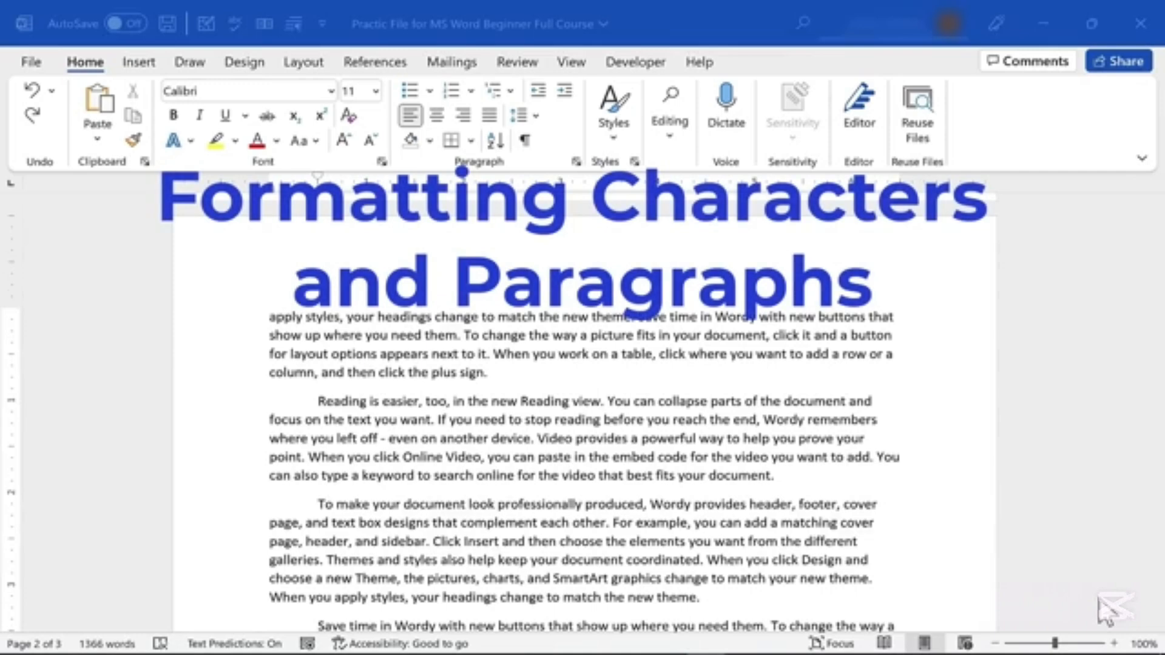
Set the font size of the "Reading is easier, too" paragraph to 14
{"action": "scroll", "coordinate": [323, 359], "scroll_direction": "down", "scroll_amount": 1}
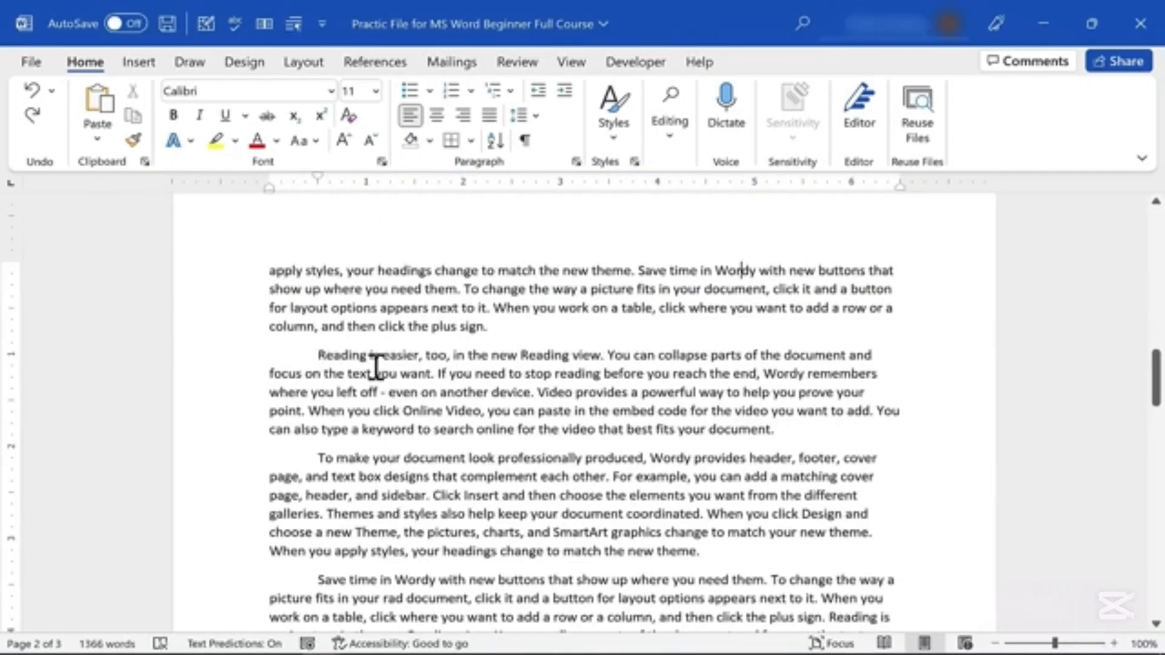
{"action": "triple_click", "coordinate": [338, 358]}
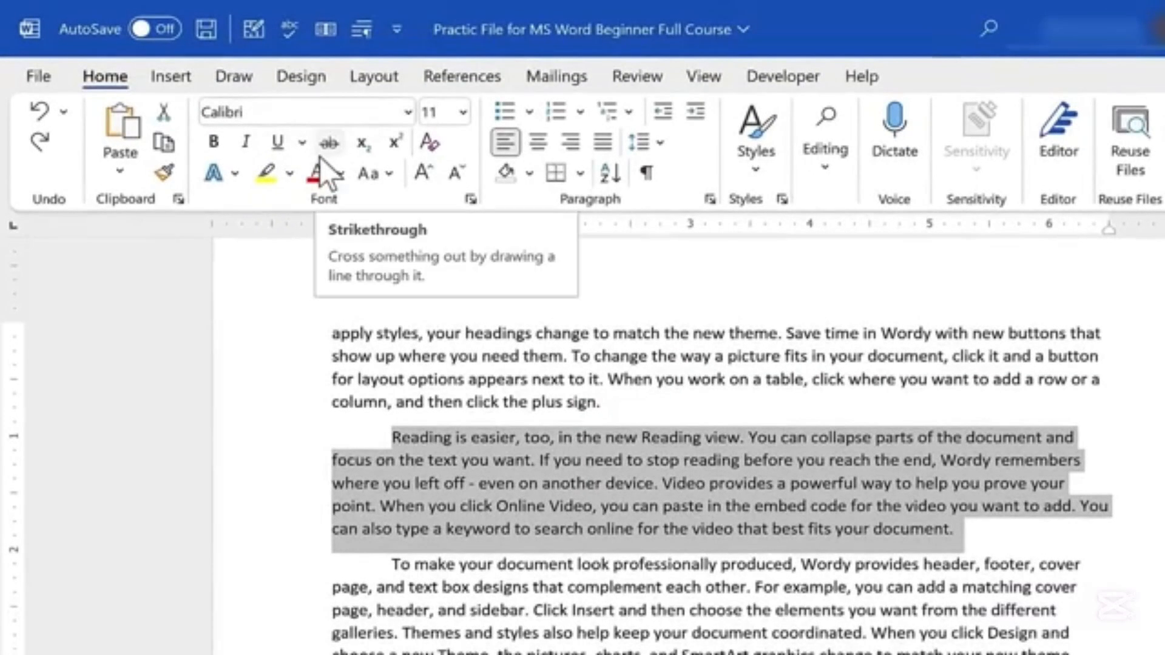
{"action": "left_click", "coordinate": [463, 112]}
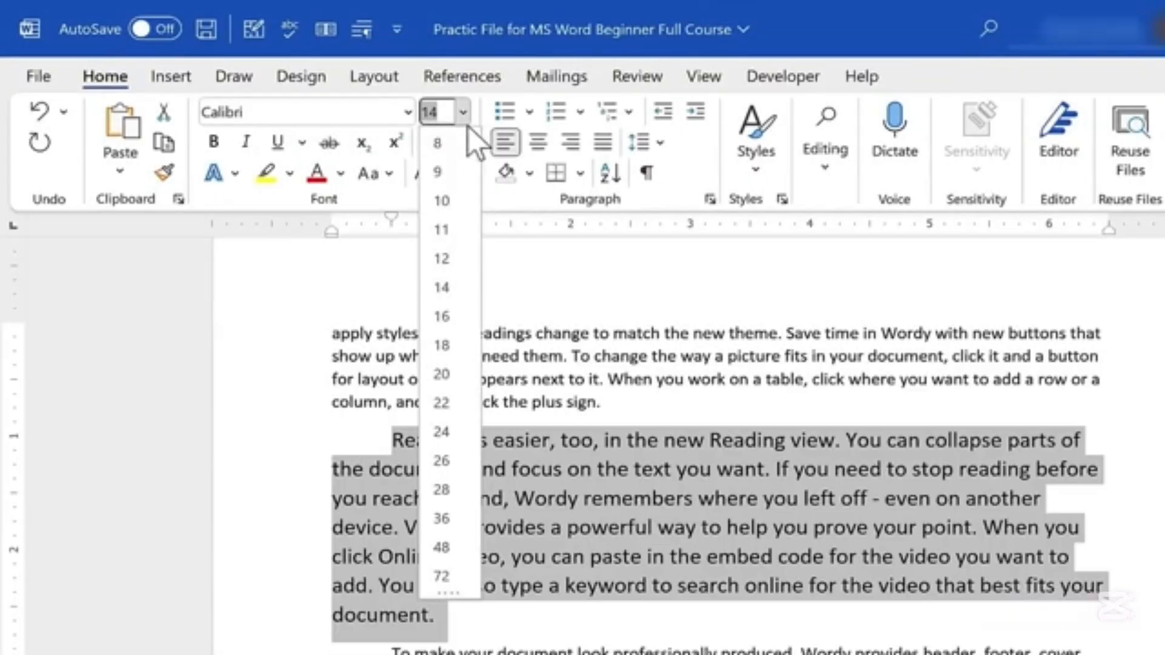
{"action": "left_click", "coordinate": [447, 287]}
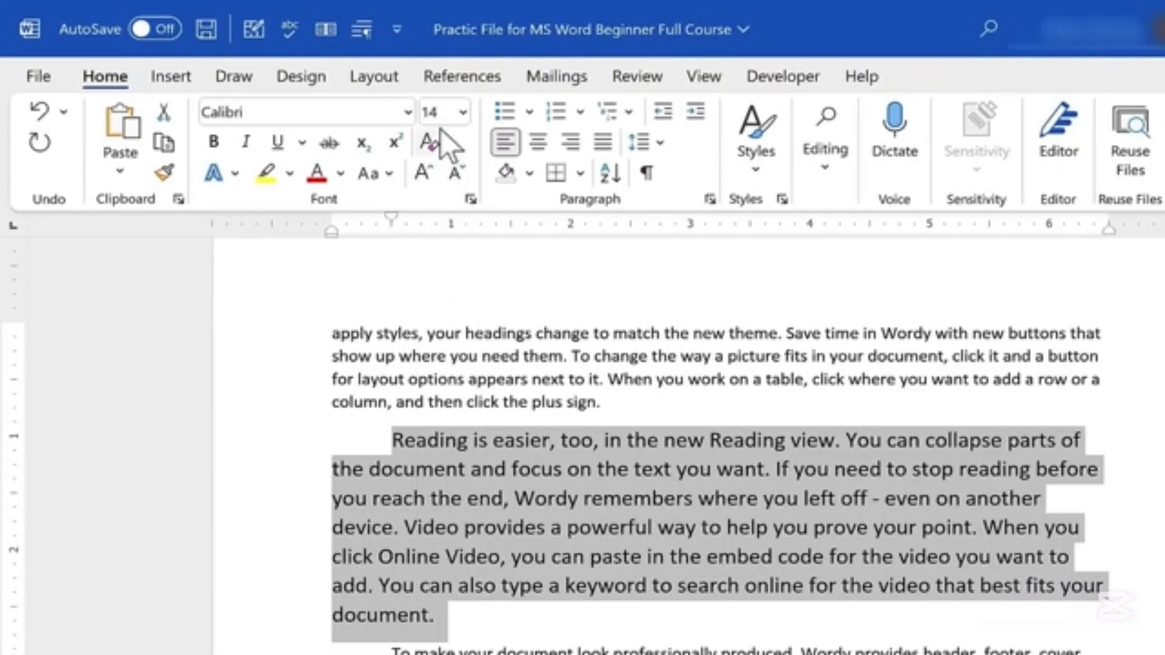
Set the selected paragraph's font size to 77 and undo both font size changes
{"action": "type", "text": "77"}
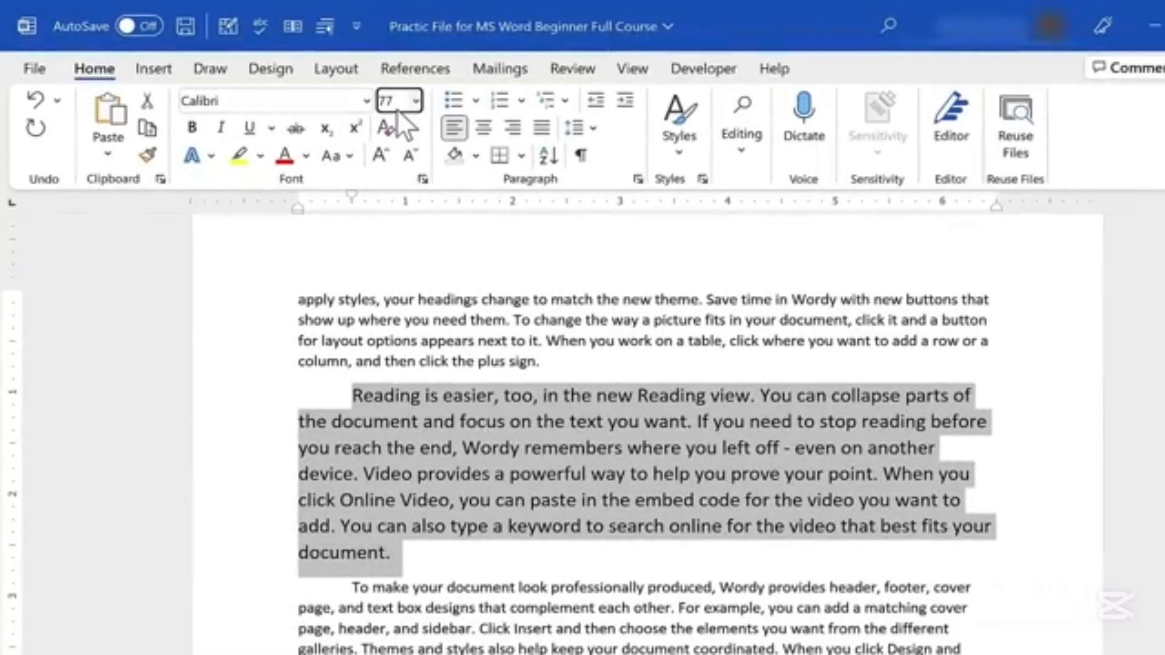
{"action": "key", "text": "Return"}
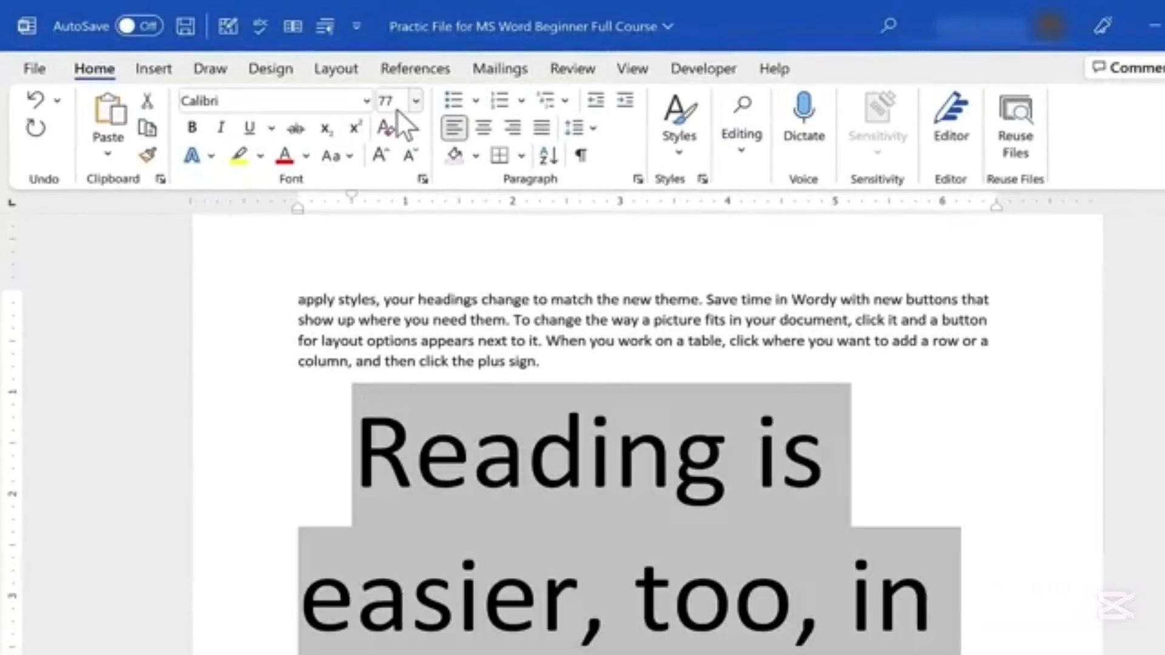
{"action": "key", "text": "ctrl+z"}
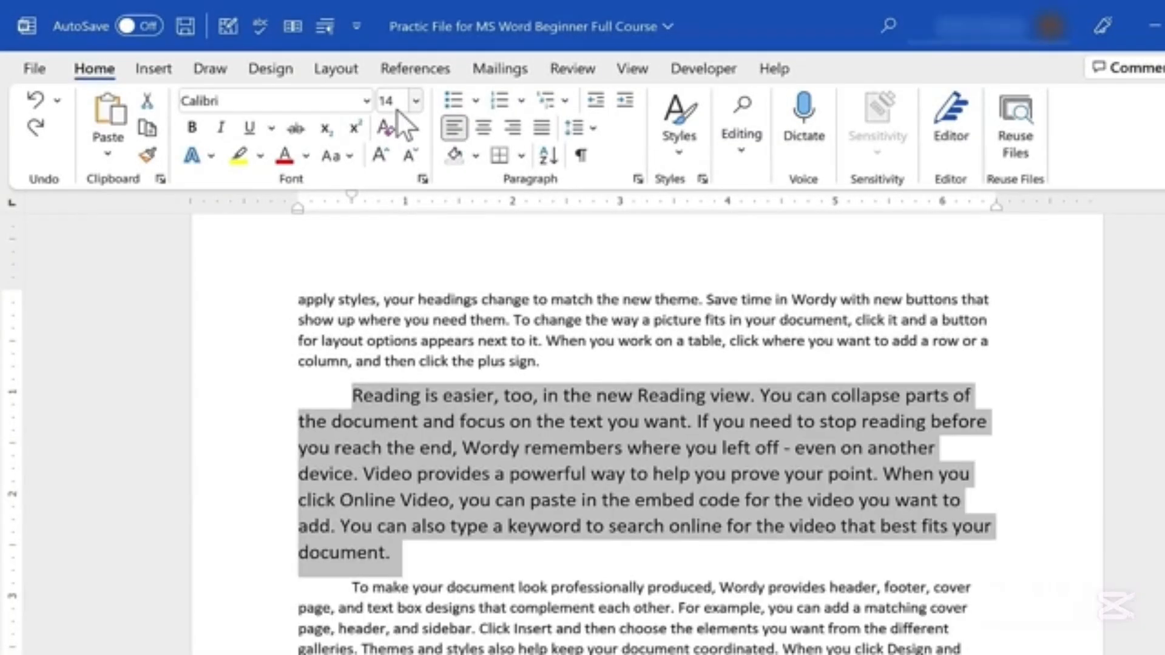
{"action": "key", "text": "ctrl+z"}
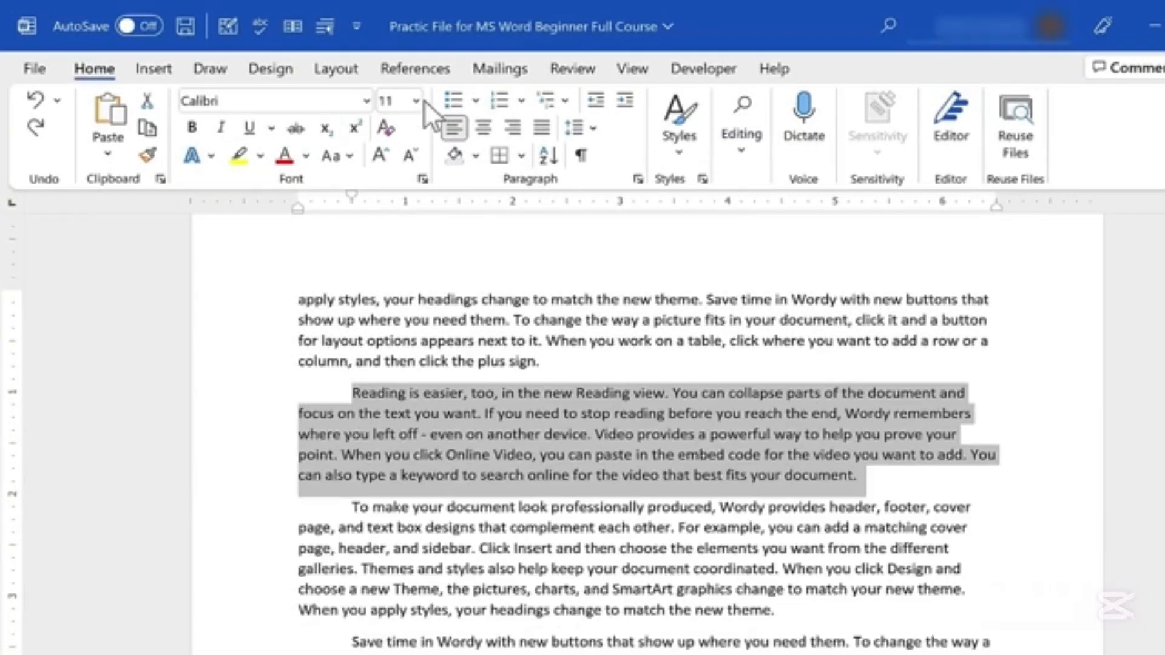
Browse the available fonts for the selected "Reading is easier, too" paragraph and leave the list without choosing one
{"action": "left_click", "coordinate": [368, 101]}
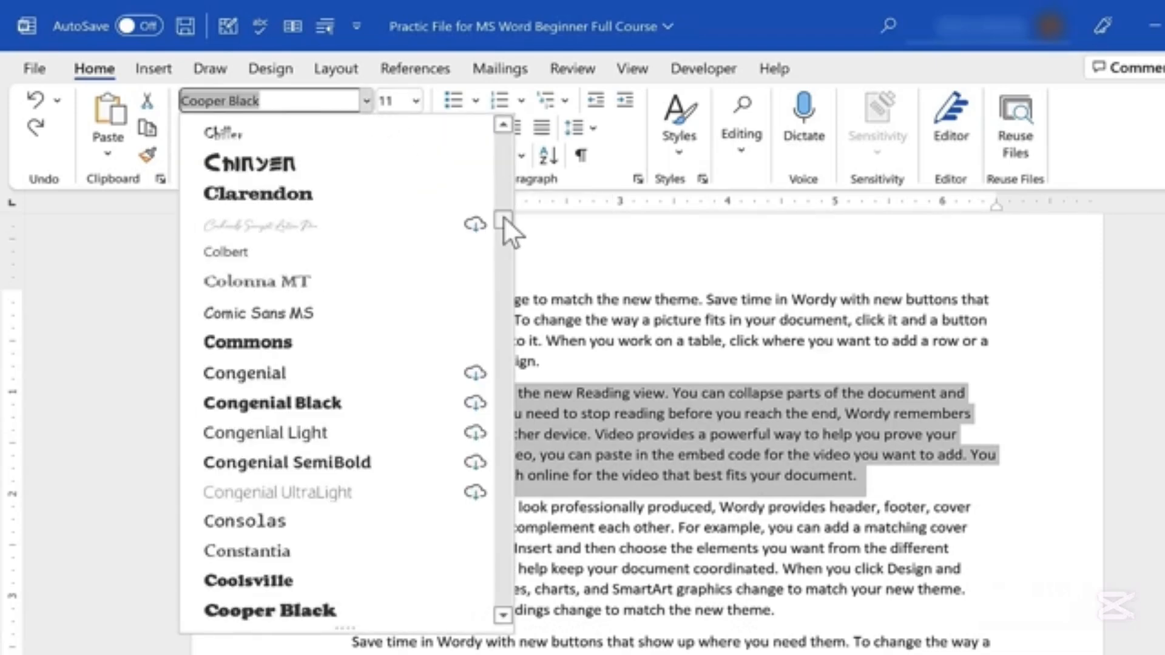
{"action": "left_click_drag", "start_coordinate": [504, 217], "coordinate": [500, 148]}
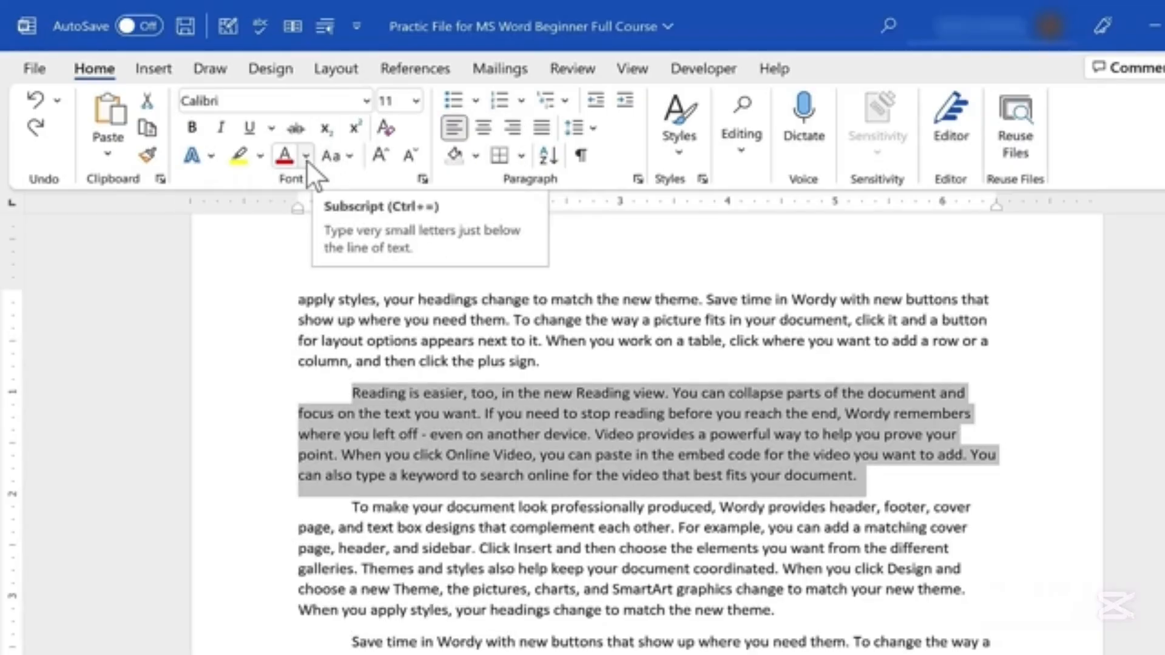
Try a blue font color on the selected "Reading is easier, too" paragraph and change it to the orange theme color
{"action": "left_click", "coordinate": [307, 159]}
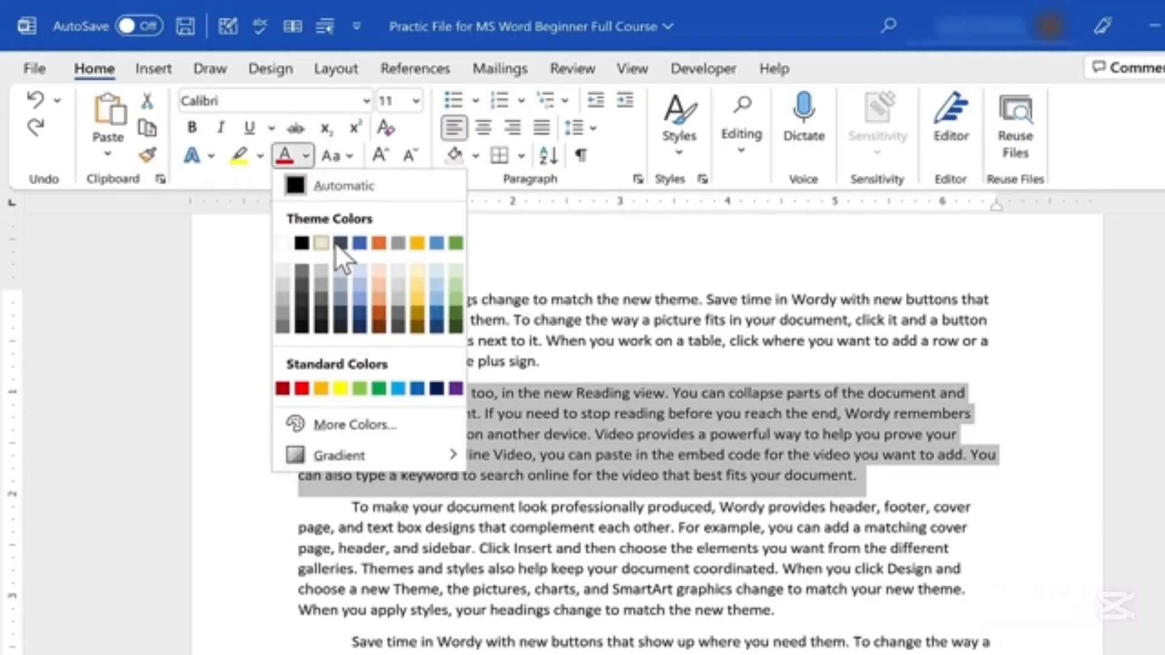
{"action": "left_click", "coordinate": [334, 242]}
{"action": "left_click", "coordinate": [306, 157]}
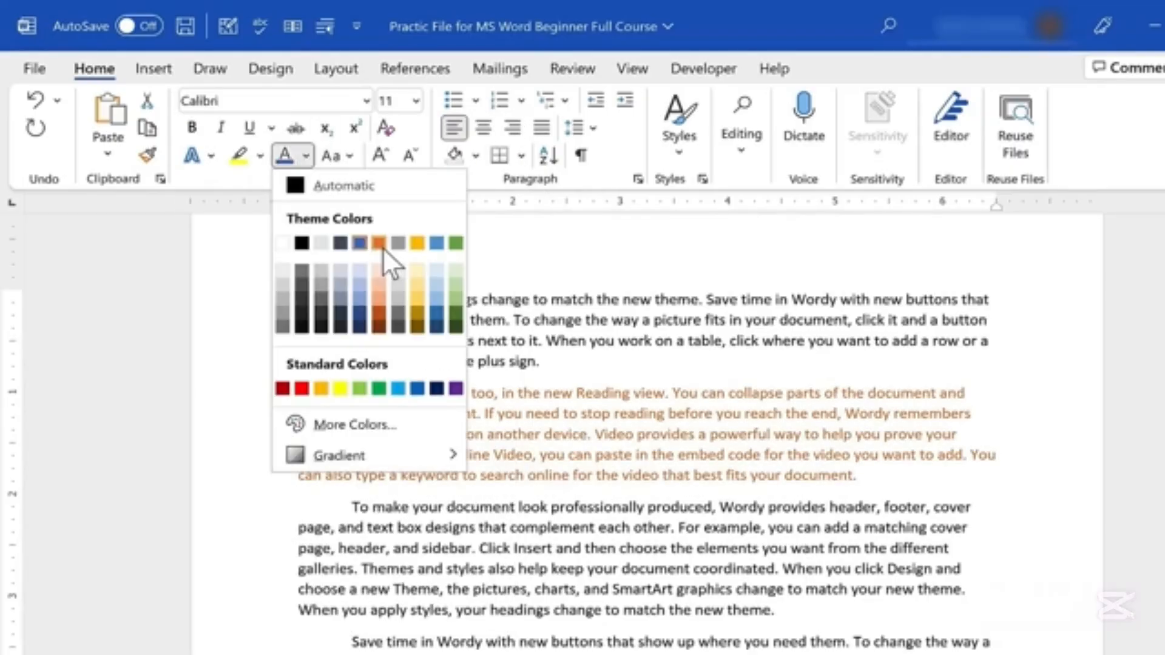
{"action": "left_click", "coordinate": [383, 242]}
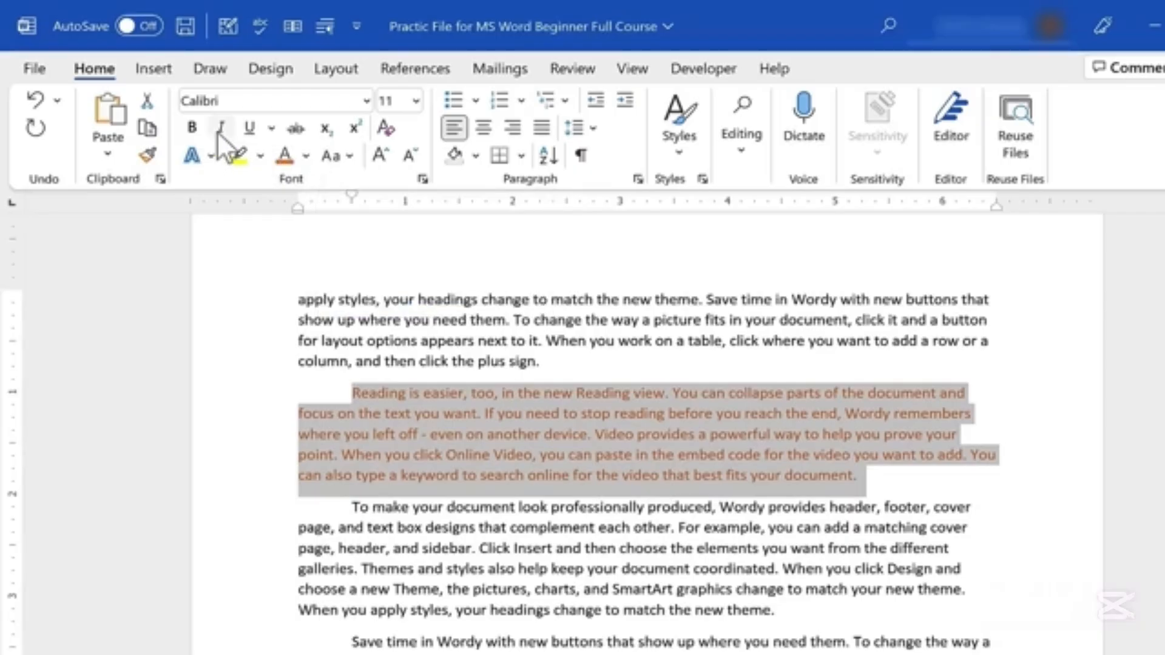
Make the selected paragraph bold and italic, and try underline and strikethrough on it, removing both again
{"action": "left_click", "coordinate": [192, 127]}
{"action": "left_click", "coordinate": [214, 126]}
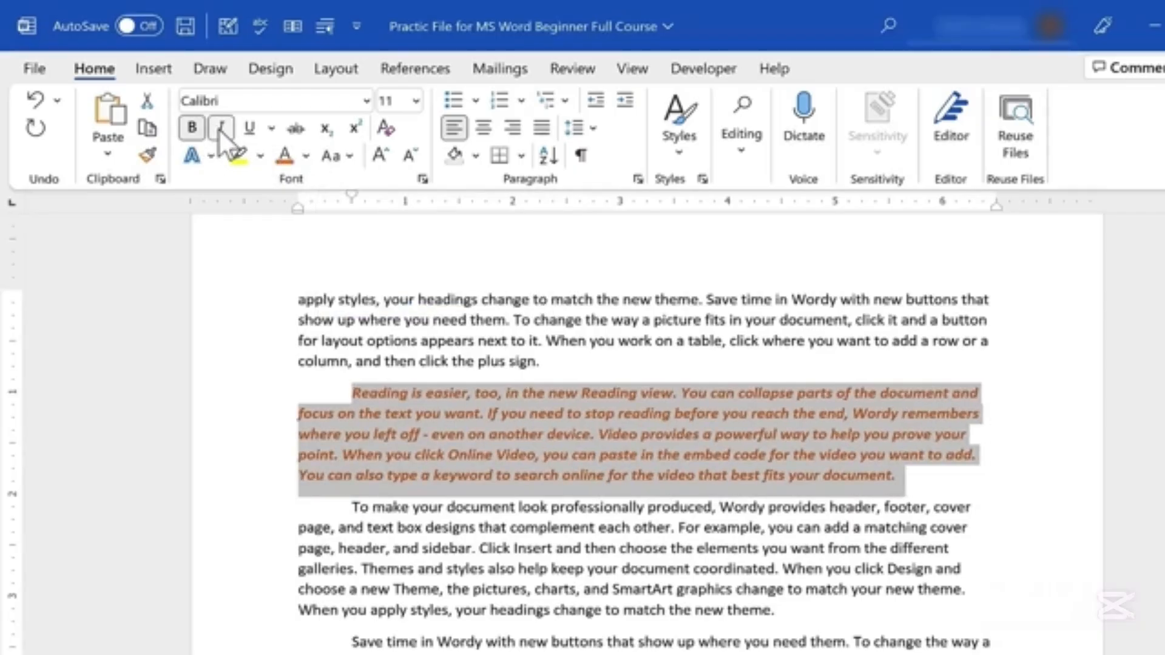
{"action": "left_click", "coordinate": [248, 129]}
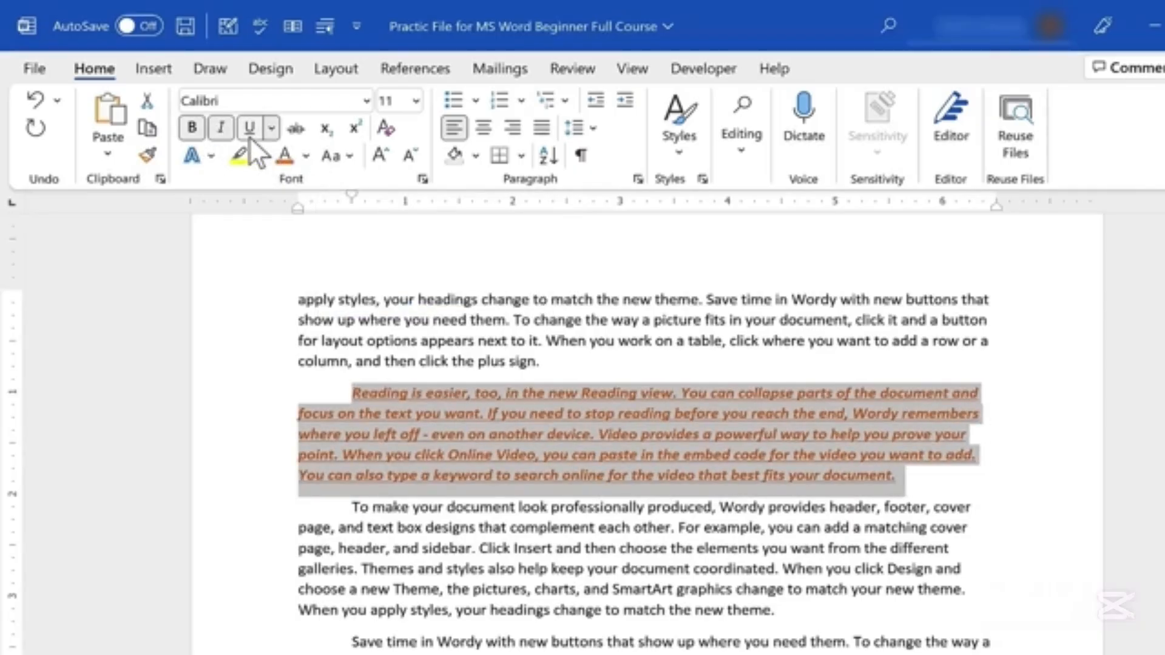
{"action": "left_click", "coordinate": [250, 136]}
{"action": "left_click", "coordinate": [295, 130]}
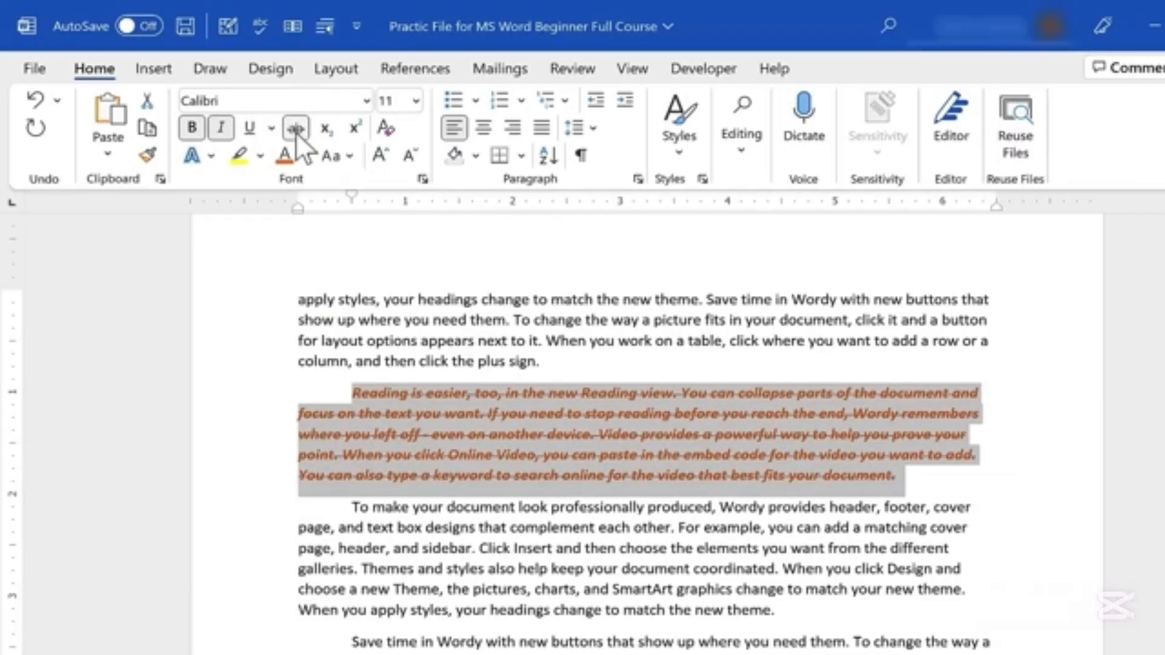
{"action": "left_click", "coordinate": [296, 130]}
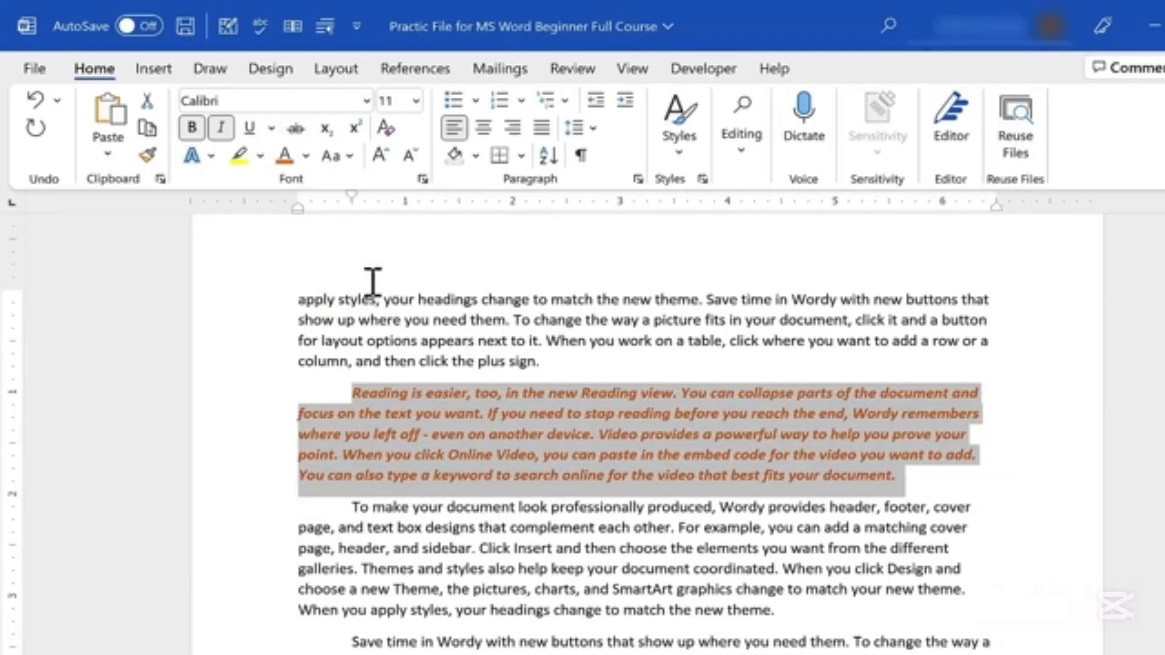
Try other letter cases on the selected paragraph, including Capitalize Each Word, and settle on Sentence case
{"action": "left_click", "coordinate": [355, 158]}
{"action": "left_click", "coordinate": [393, 241]}
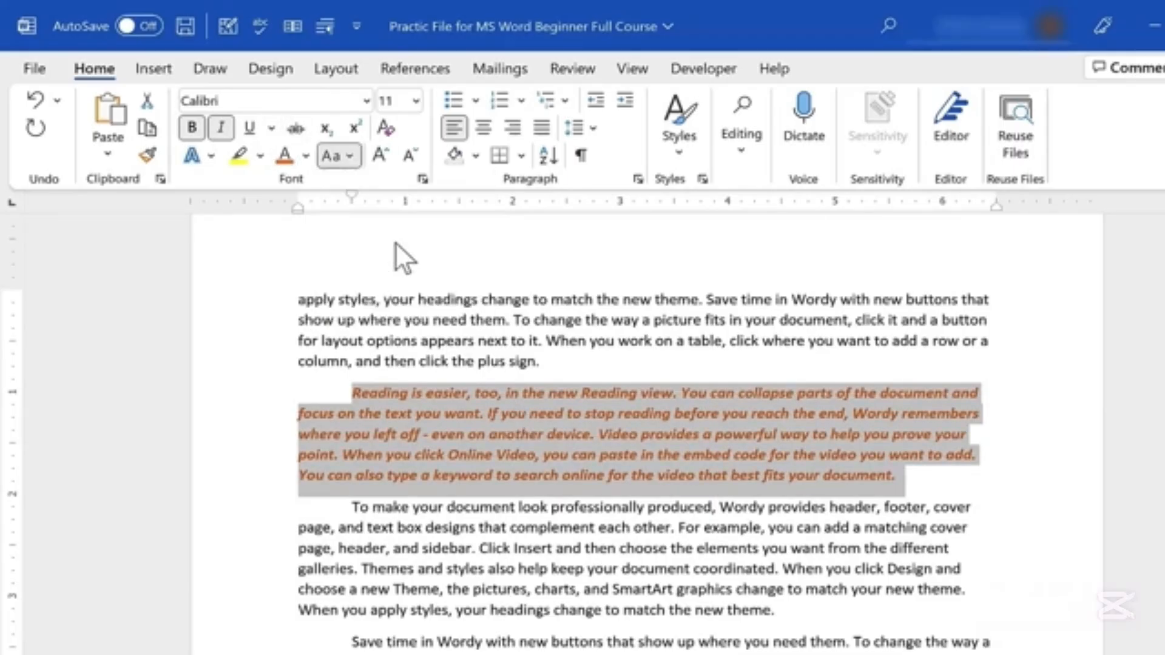
{"action": "left_click", "coordinate": [349, 156]}
{"action": "left_click", "coordinate": [432, 267]}
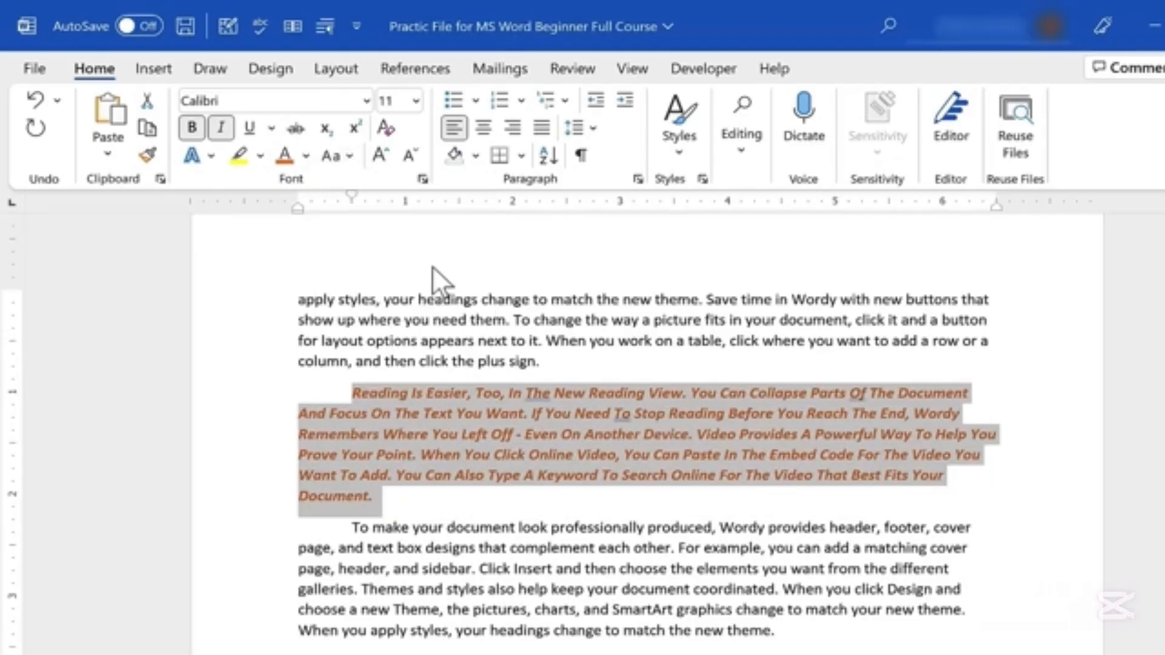
{"action": "left_click", "coordinate": [348, 156]}
{"action": "left_click", "coordinate": [369, 187]}
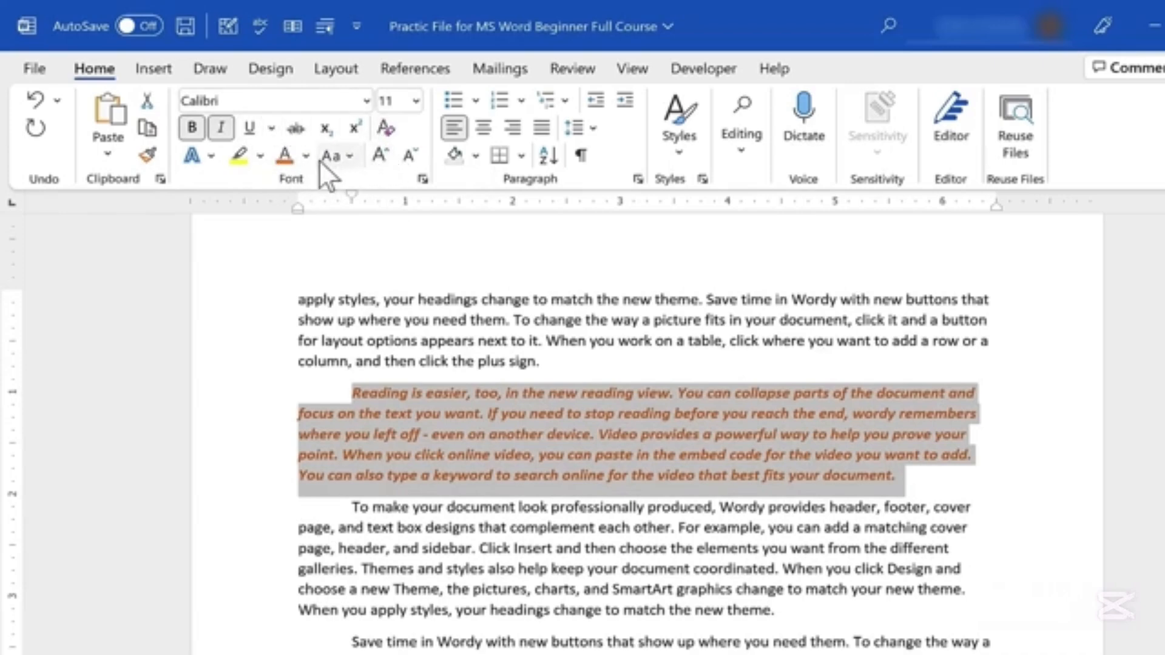
Enlarge the selected paragraph's font by three size steps and shrink it back to 11
{"action": "left_click", "coordinate": [380, 155]}
{"action": "left_click", "coordinate": [380, 155]}
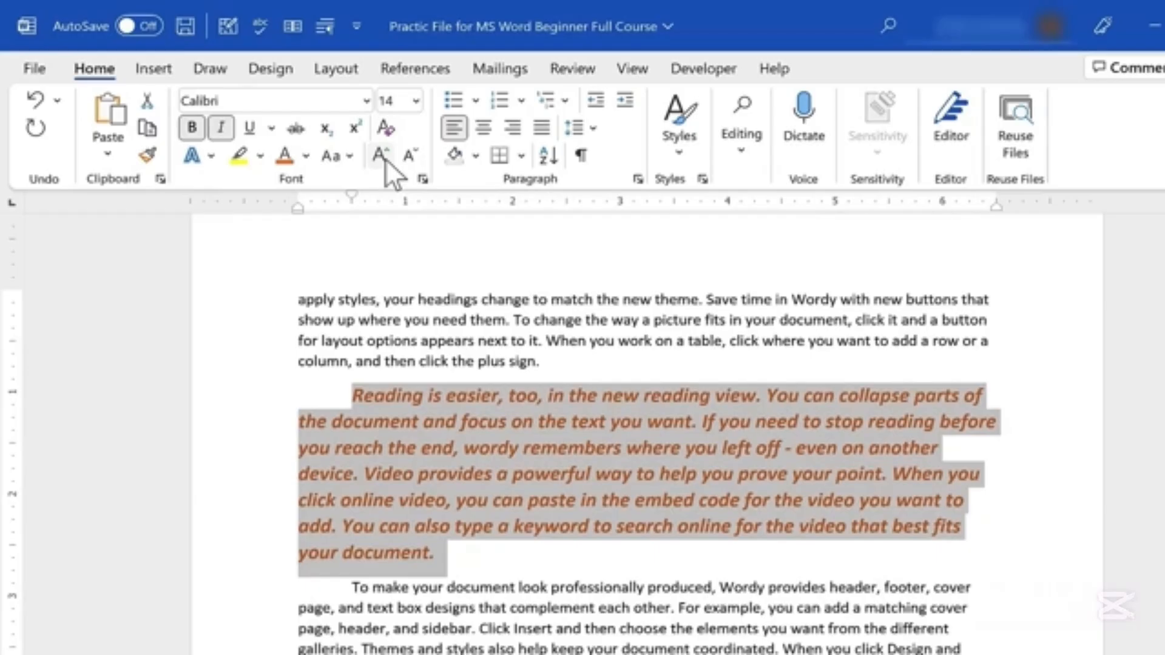
{"action": "left_click", "coordinate": [383, 158]}
{"action": "left_click", "coordinate": [415, 163]}
{"action": "left_click", "coordinate": [415, 162]}
{"action": "left_click", "coordinate": [415, 163]}
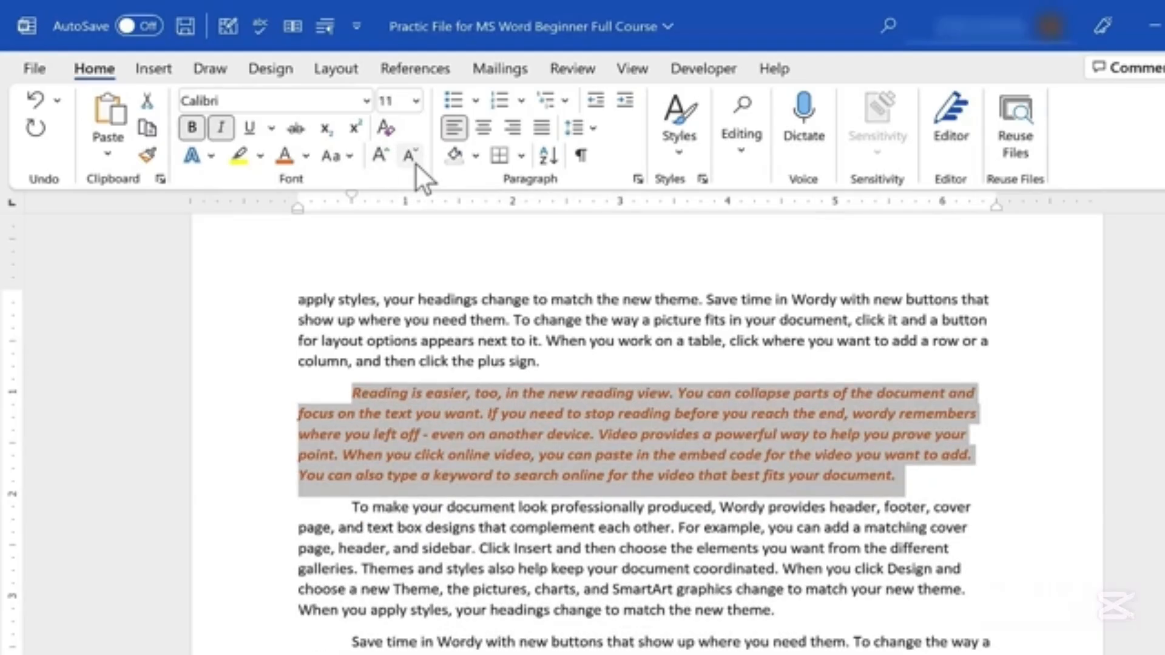
Select the "To make your document look professionally produced" paragraph, open its full font settings, and browse the available fonts
{"action": "left_click", "coordinate": [400, 526]}
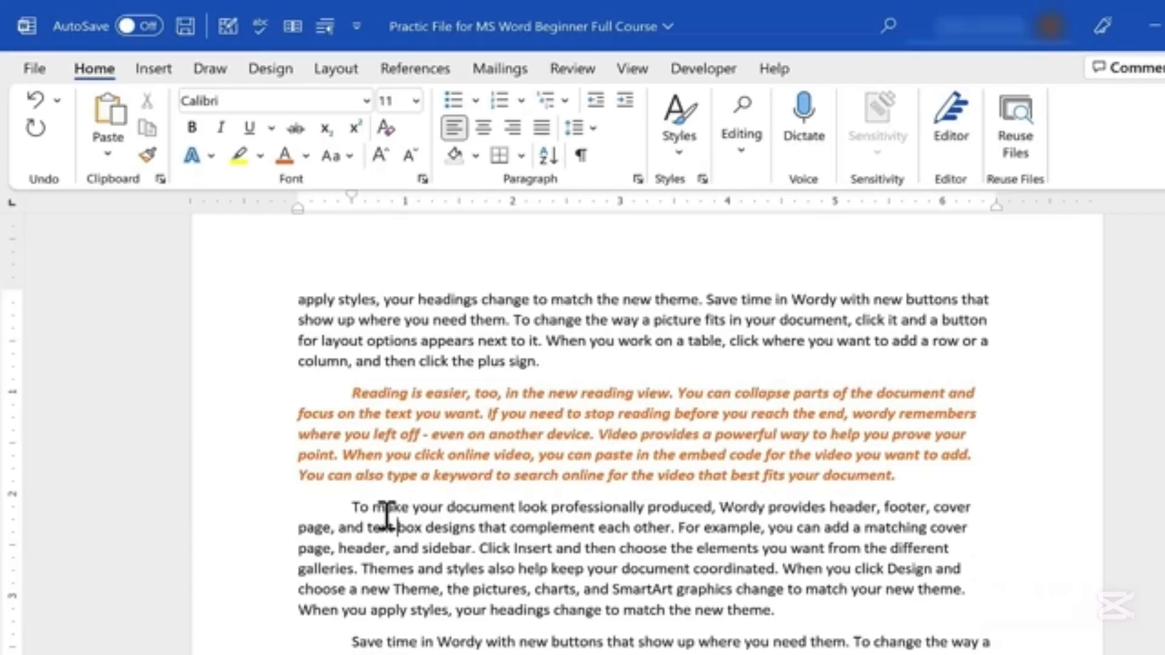
{"action": "triple_click", "coordinate": [472, 510]}
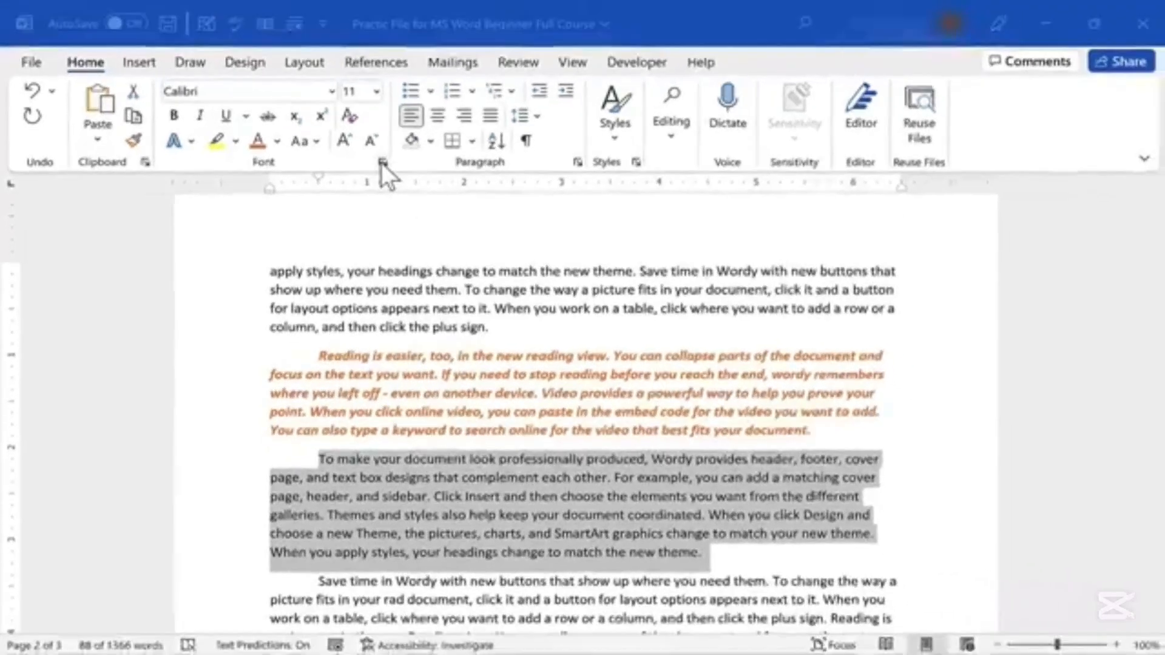
{"action": "left_click", "coordinate": [383, 162]}
{"action": "left_click_drag", "start_coordinate": [863, 78], "coordinate": [790, 77]}
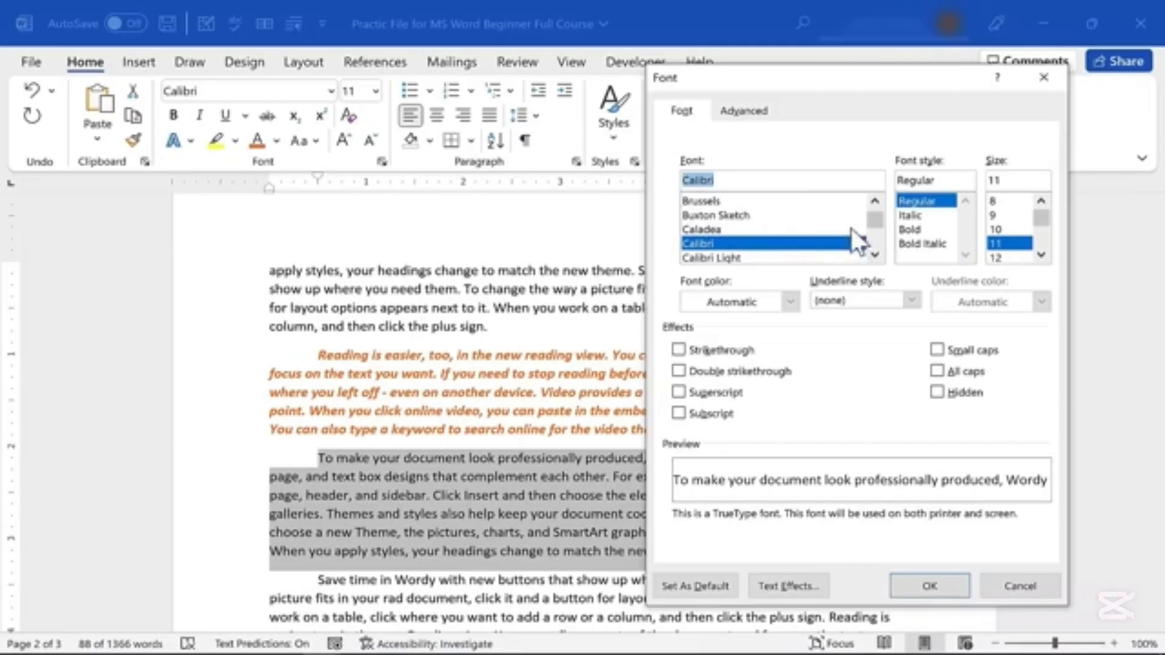
{"action": "left_click_drag", "start_coordinate": [875, 222], "coordinate": [882, 246]}
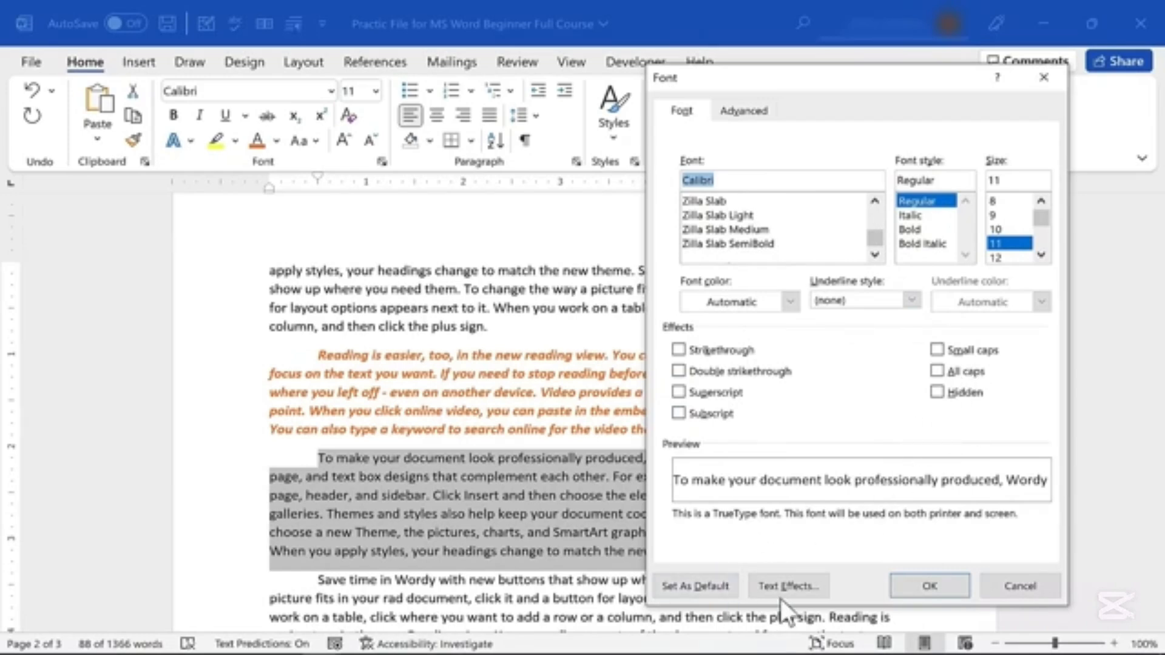
Look at the Text Fill and Text Outline groups in the text effects settings and return to the Font dialog
{"action": "left_click", "coordinate": [795, 584]}
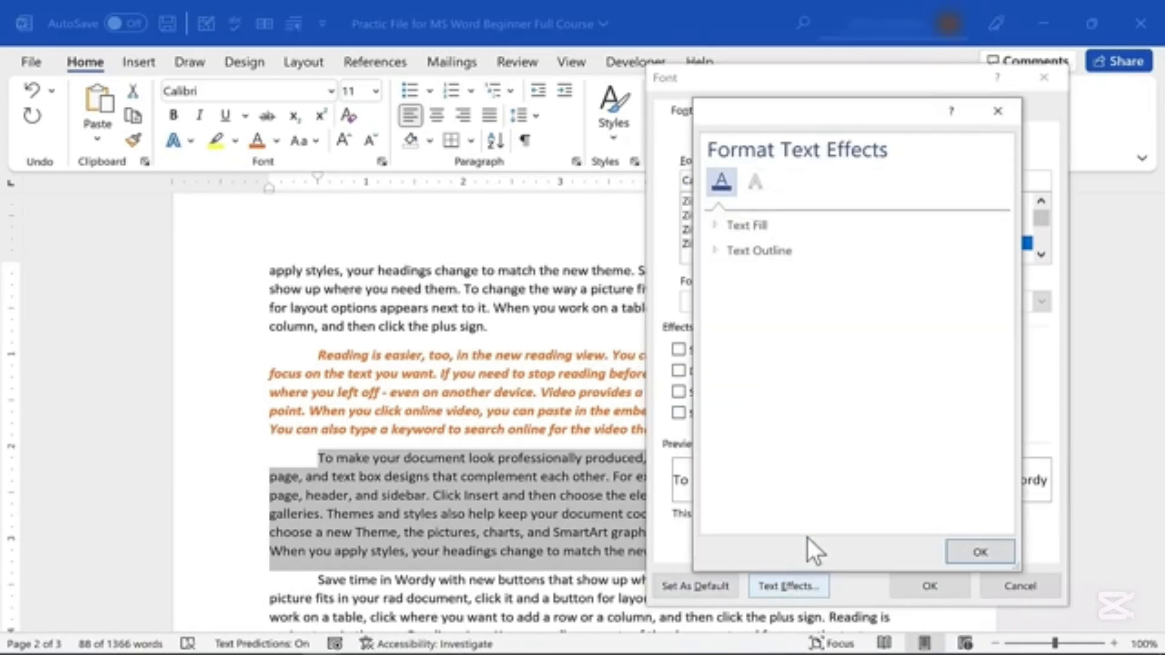
{"action": "left_click", "coordinate": [716, 224]}
{"action": "left_click", "coordinate": [719, 225]}
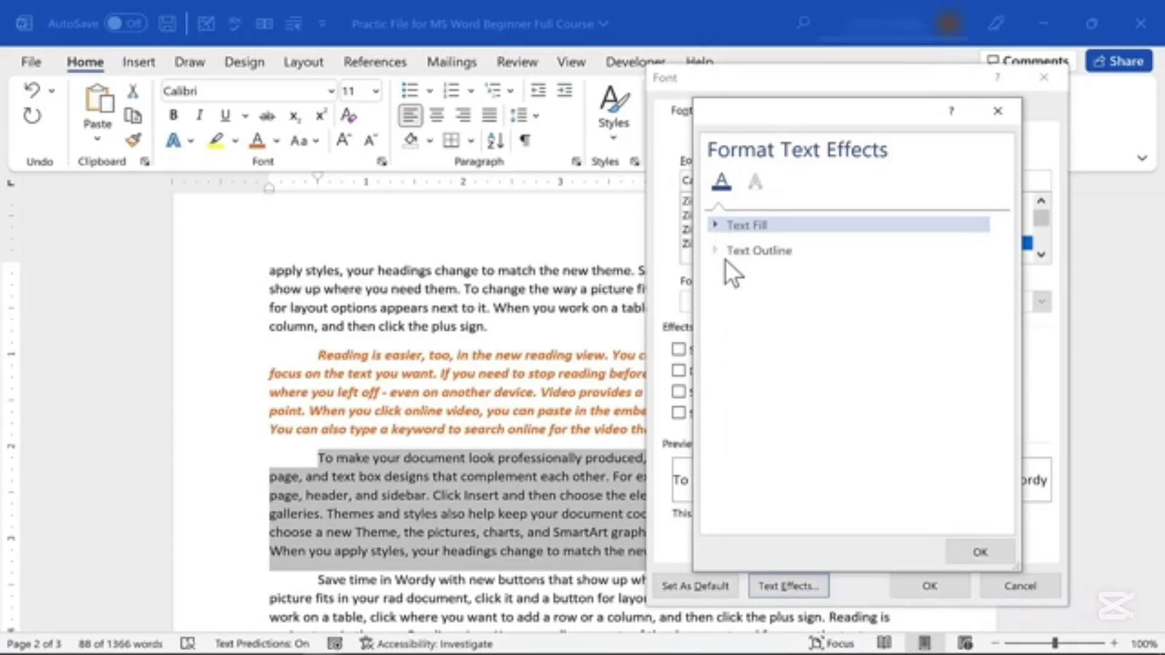
{"action": "left_click", "coordinate": [716, 249]}
{"action": "left_click", "coordinate": [761, 252]}
{"action": "key", "text": "Escape"}
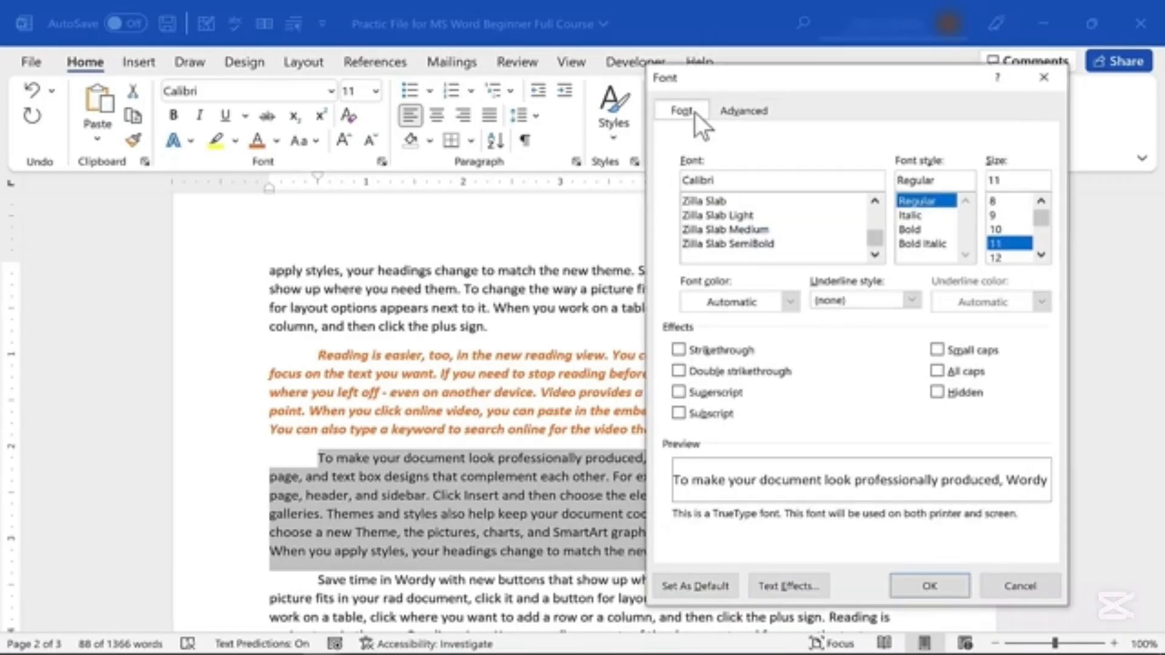
Format the selected paragraph as Bold Italic, size 9, with wider character spacing and double strikethrough, and deselect it
{"action": "left_click", "coordinate": [752, 110]}
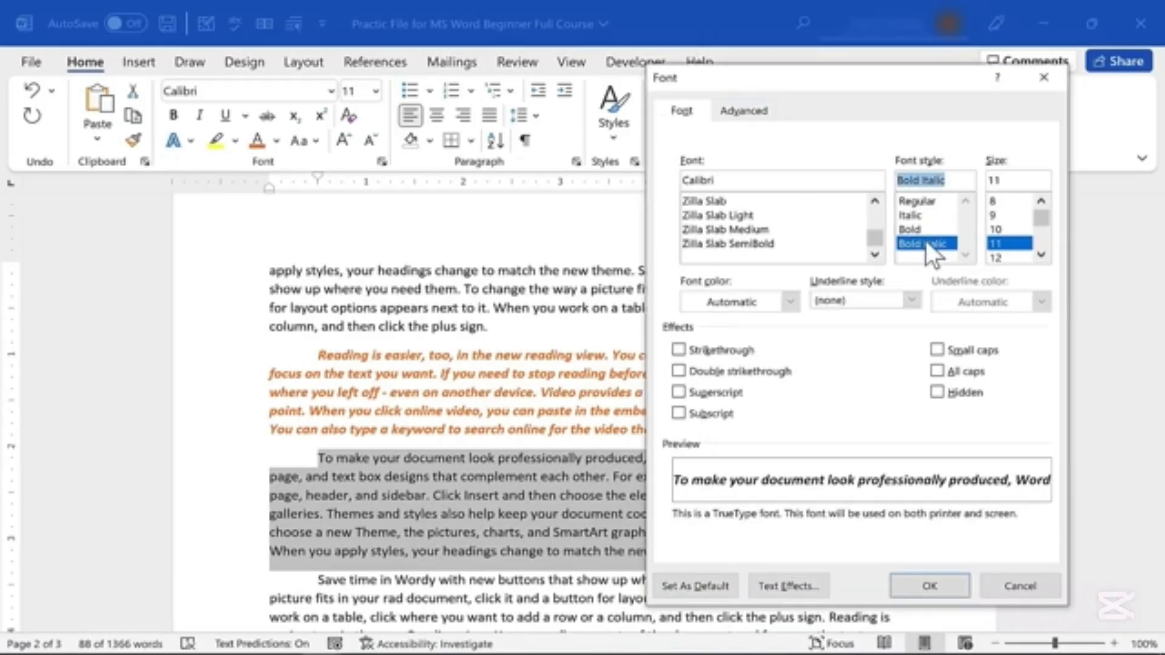
{"action": "left_click", "coordinate": [992, 214]}
{"action": "left_click", "coordinate": [745, 111]}
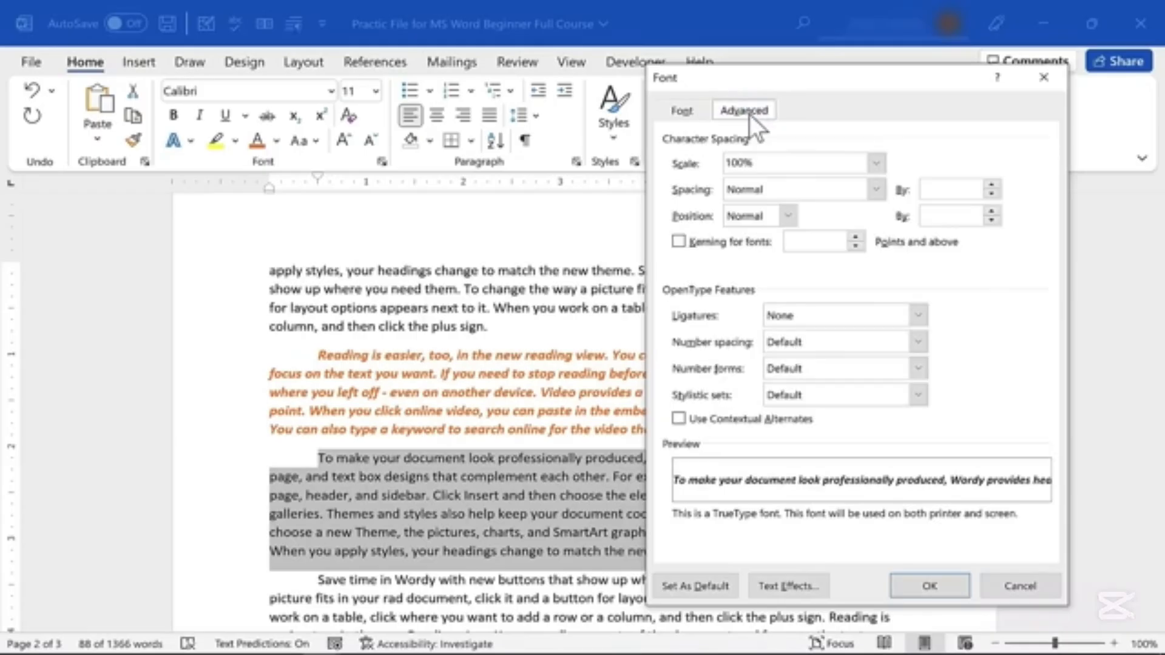
{"action": "left_click", "coordinate": [692, 111]}
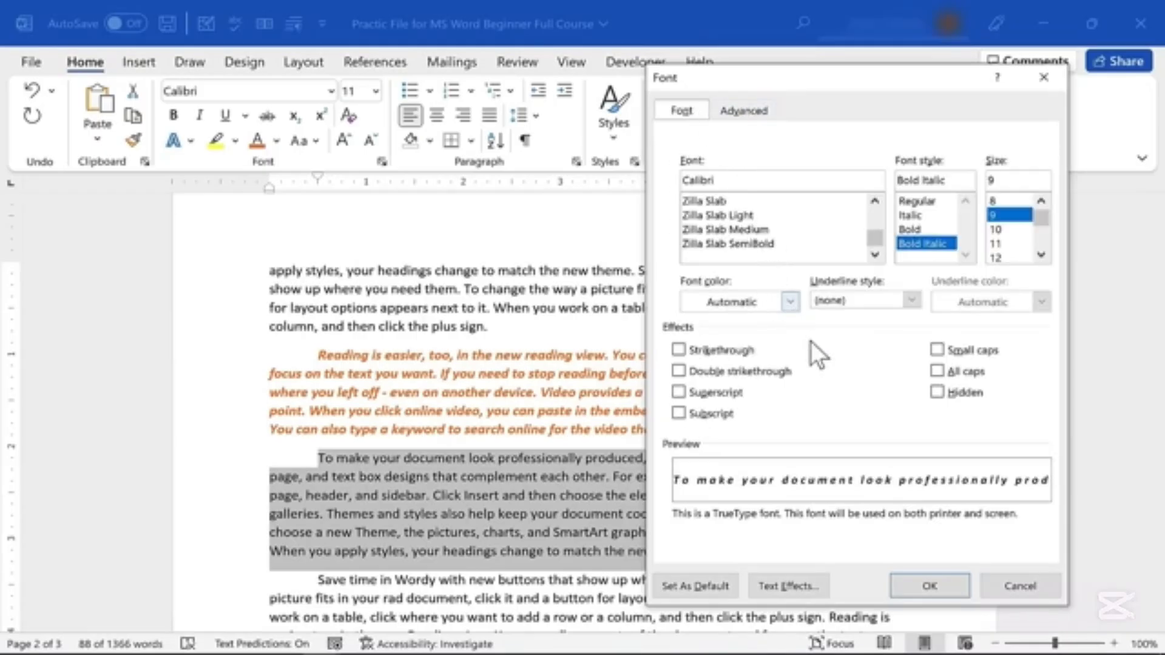
{"action": "left_click", "coordinate": [777, 371]}
{"action": "left_click", "coordinate": [929, 585]}
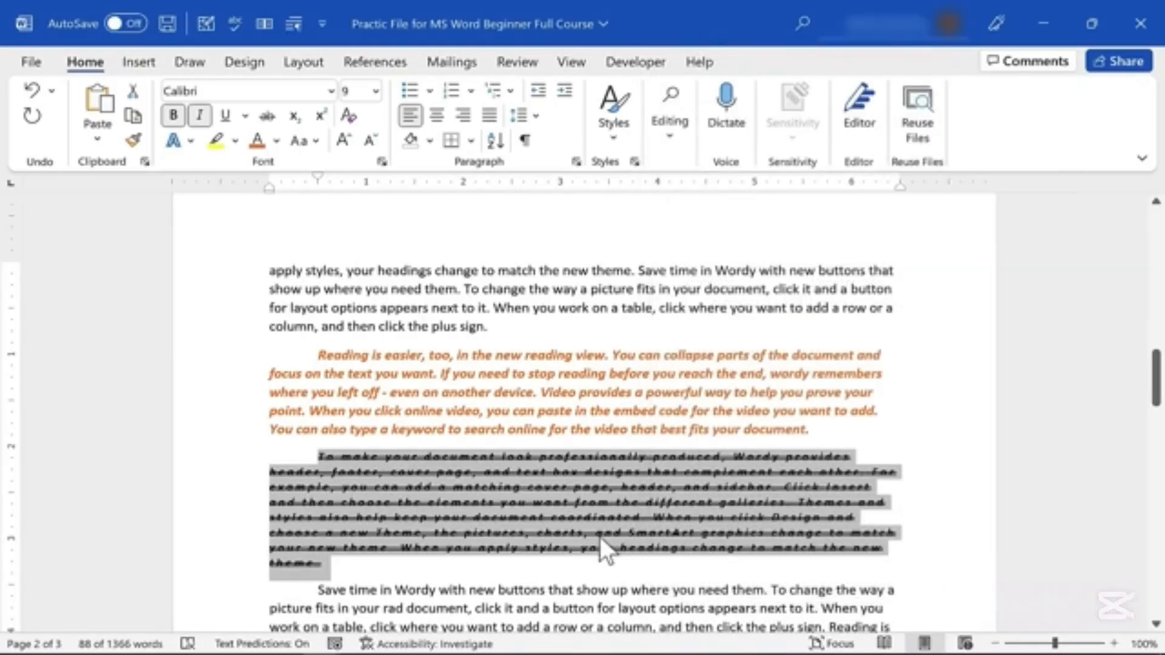
{"action": "left_click", "coordinate": [607, 566]}
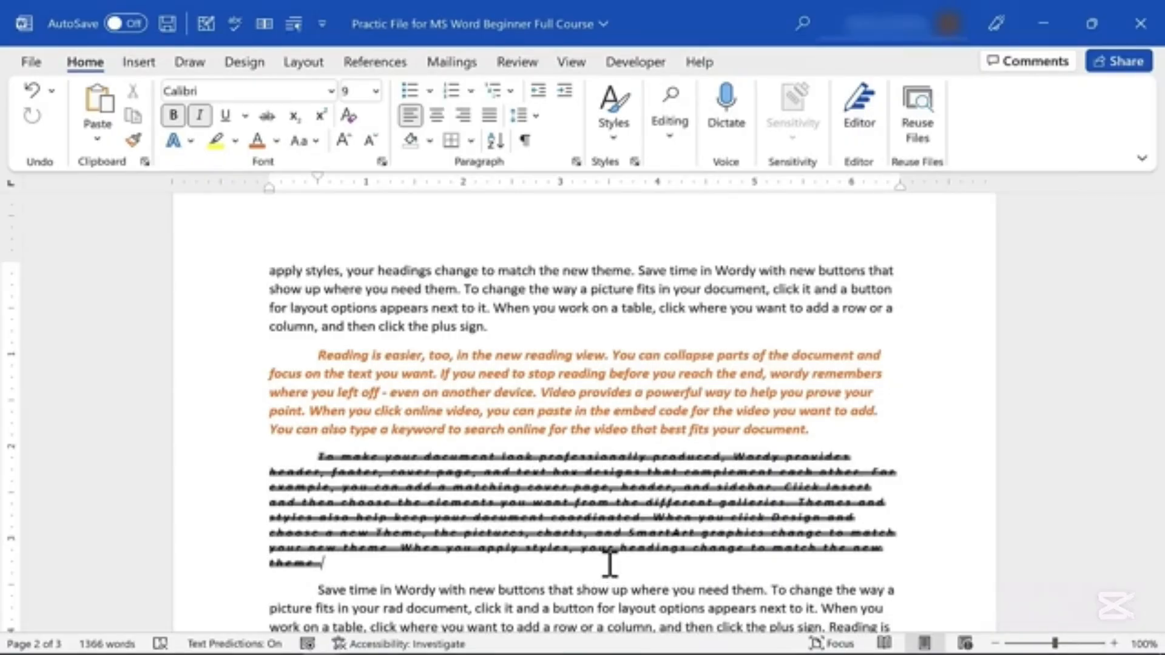
Return to the document's title, bring up the ruler display options, and select the entire document
{"action": "scroll", "coordinate": [783, 386], "scroll_direction": "up", "scroll_amount": 10}
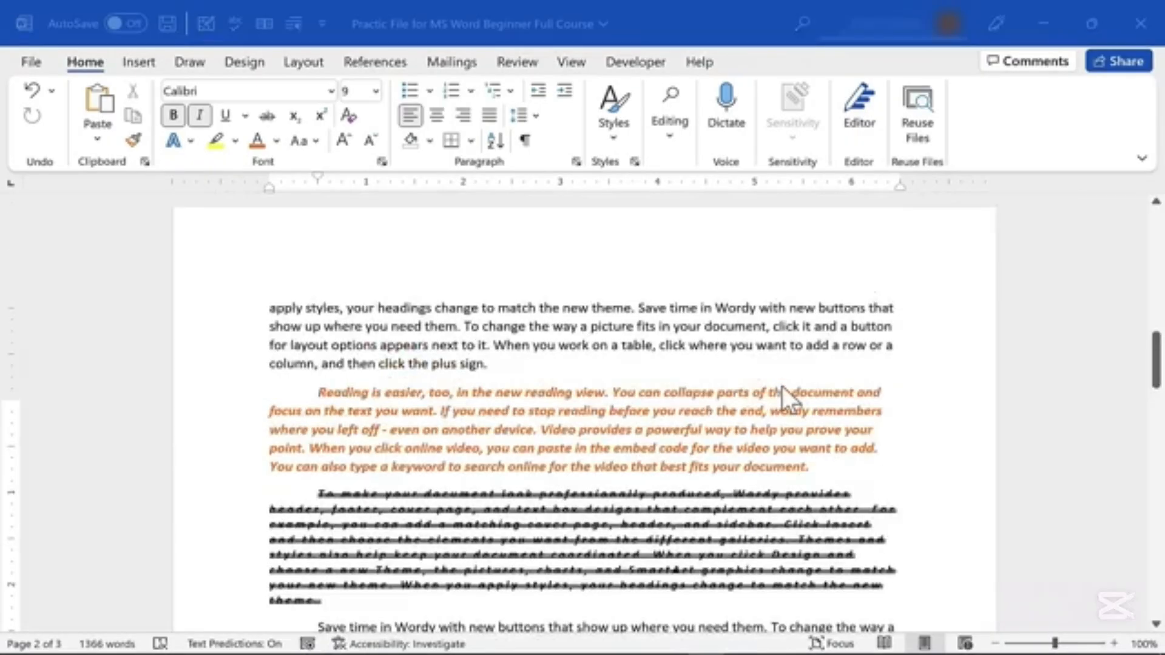
{"action": "scroll", "coordinate": [769, 388], "scroll_direction": "up", "scroll_amount": 8}
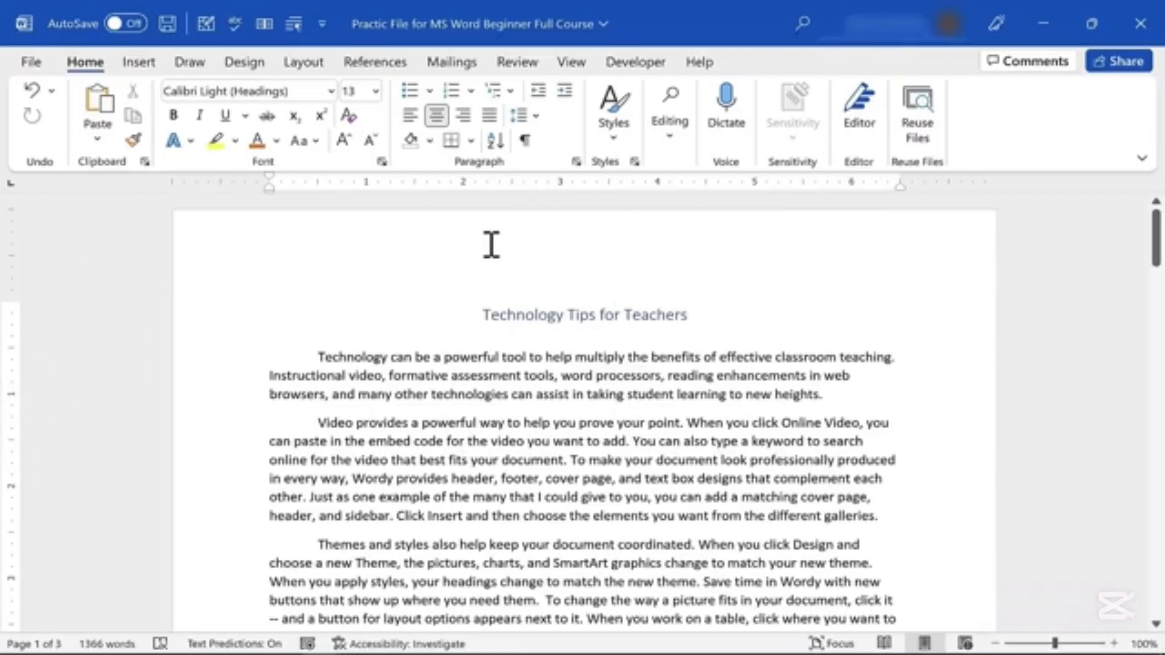
{"action": "left_click", "coordinate": [576, 65]}
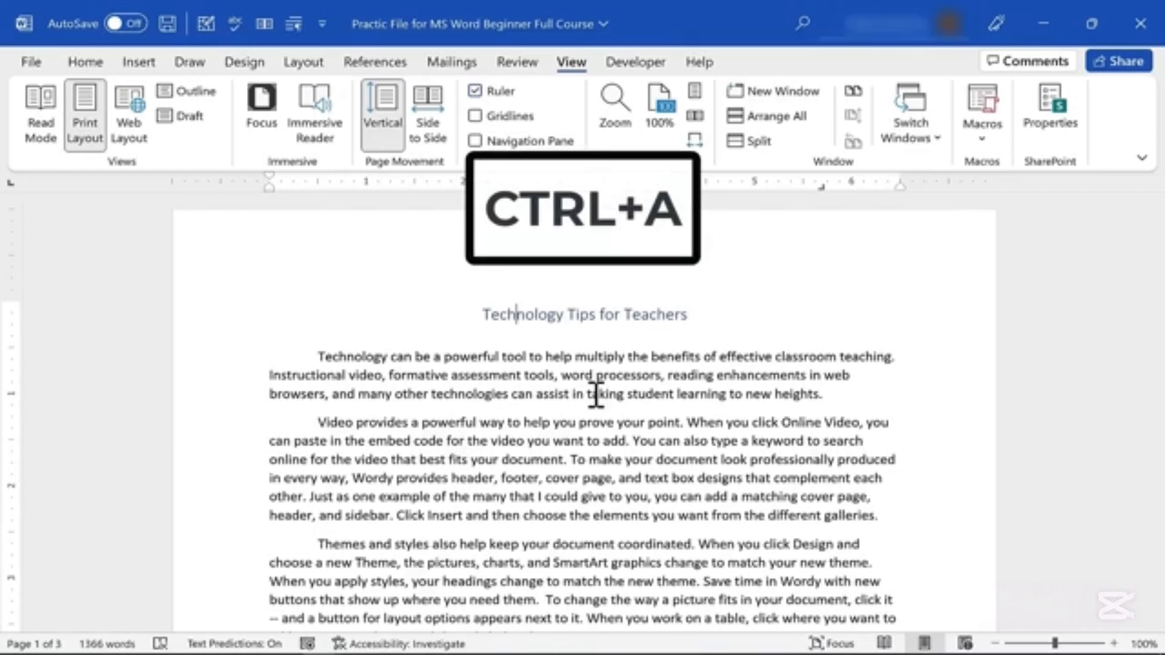
{"action": "key", "text": "ctrl+a"}
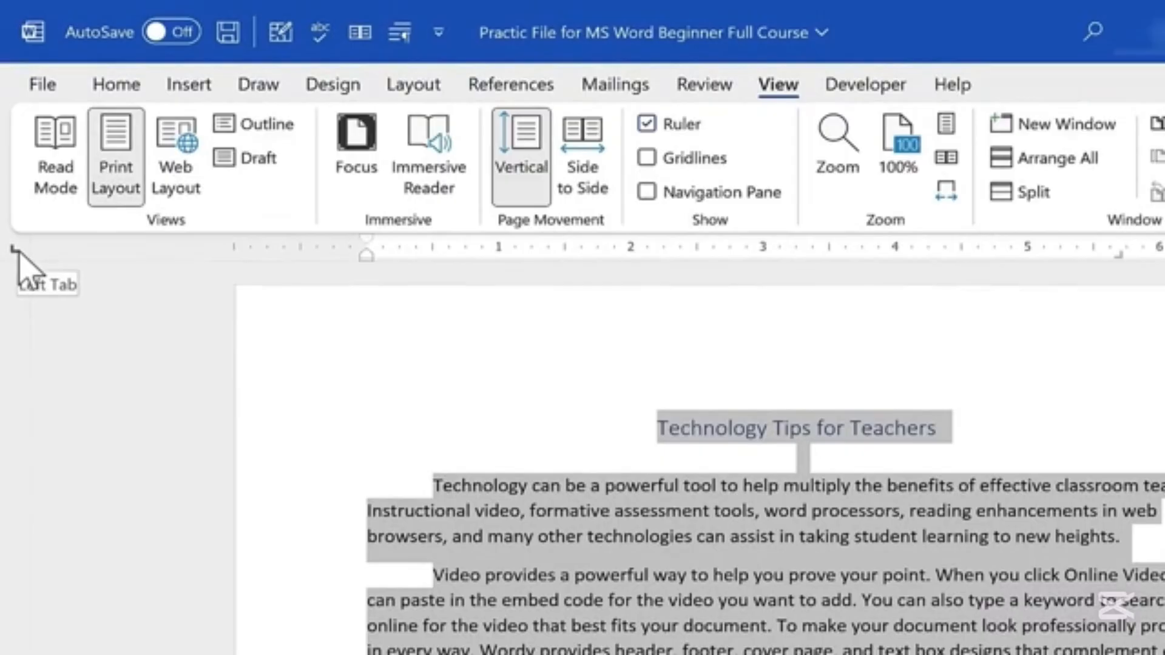
Cycle through the ruler's tab stop types and return to Left Tab
{"action": "left_click", "coordinate": [16, 251]}
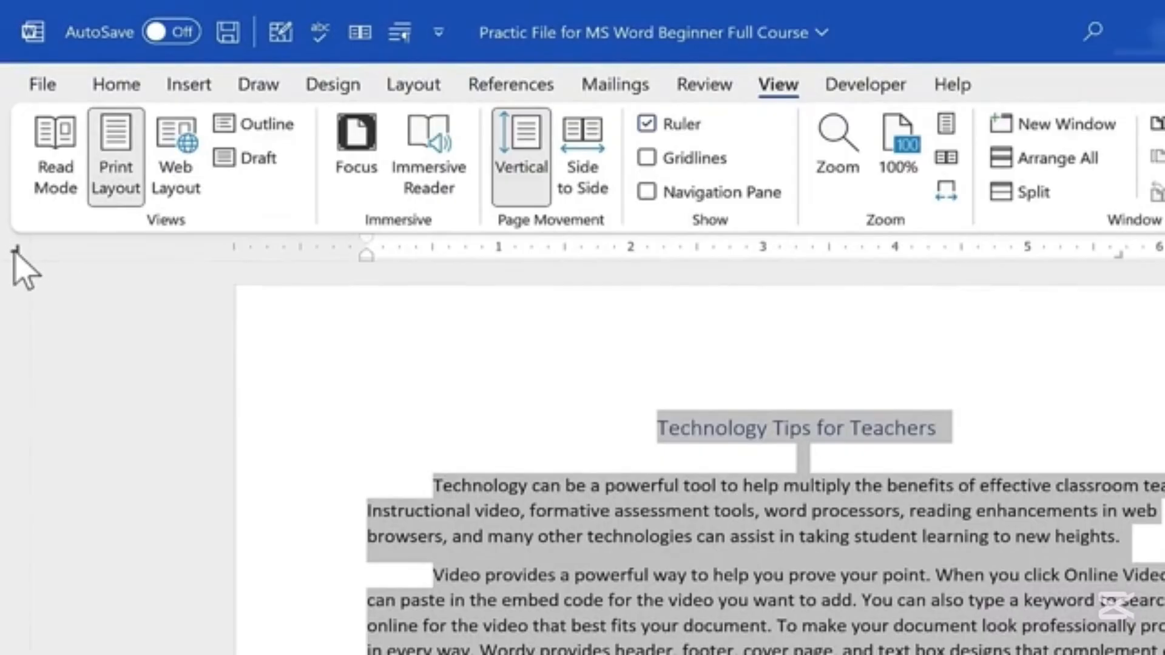
{"action": "left_click", "coordinate": [19, 253]}
{"action": "left_click", "coordinate": [16, 250]}
{"action": "left_click", "coordinate": [16, 250]}
{"action": "left_click", "coordinate": [21, 246]}
{"action": "left_click", "coordinate": [20, 247]}
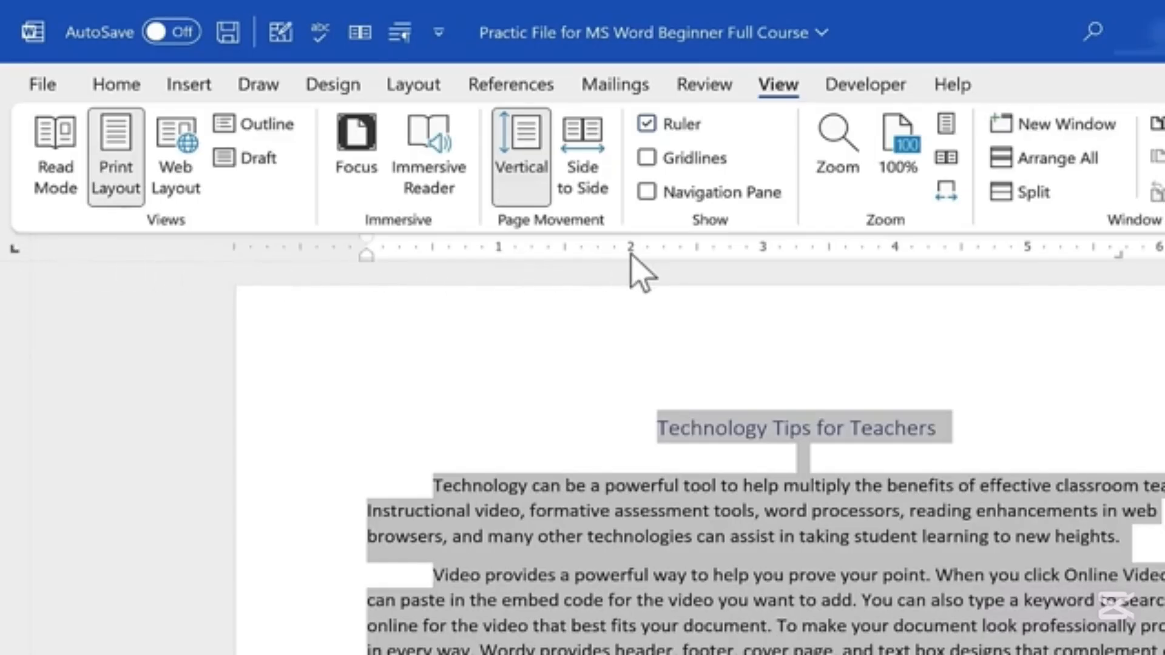
Add left tab stops at about 1.5 and 2.1 inches, and remove an extra one placed at about 2.4 inches
{"action": "left_click", "coordinate": [565, 254]}
{"action": "left_click", "coordinate": [647, 254]}
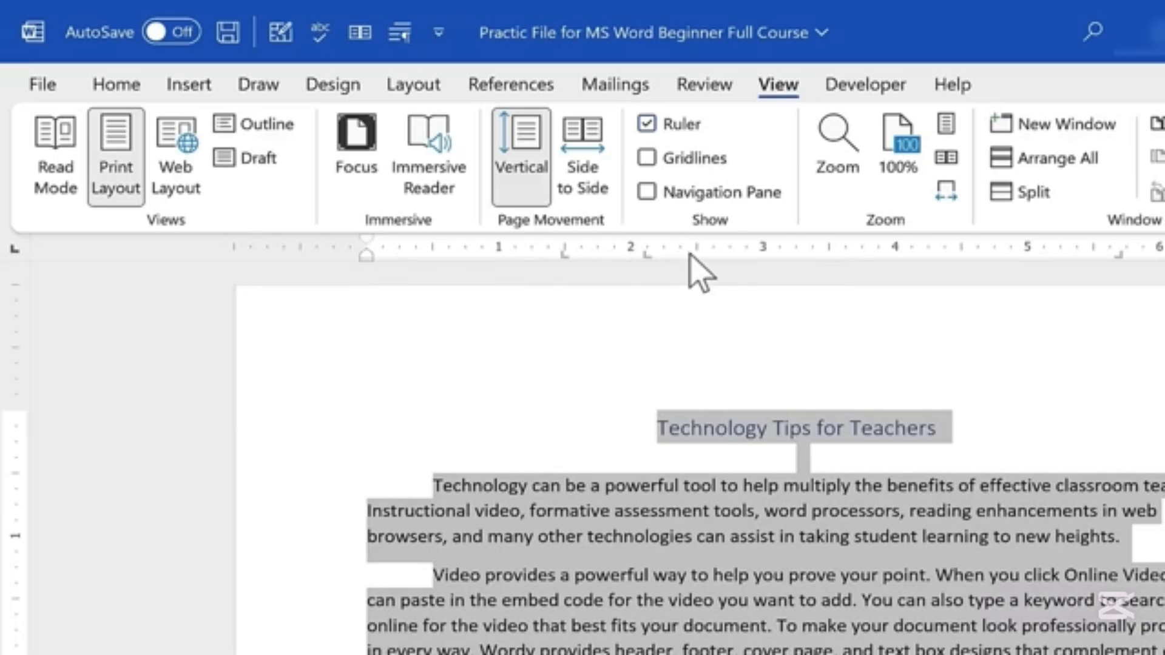
{"action": "left_click", "coordinate": [689, 254]}
{"action": "mouse_move", "coordinate": [688, 255]}
{"action": "left_mouse_down"}
{"action": "mouse_move", "coordinate": [675, 257]}
{"action": "mouse_move", "coordinate": [687, 256]}
{"action": "left_mouse_up"}
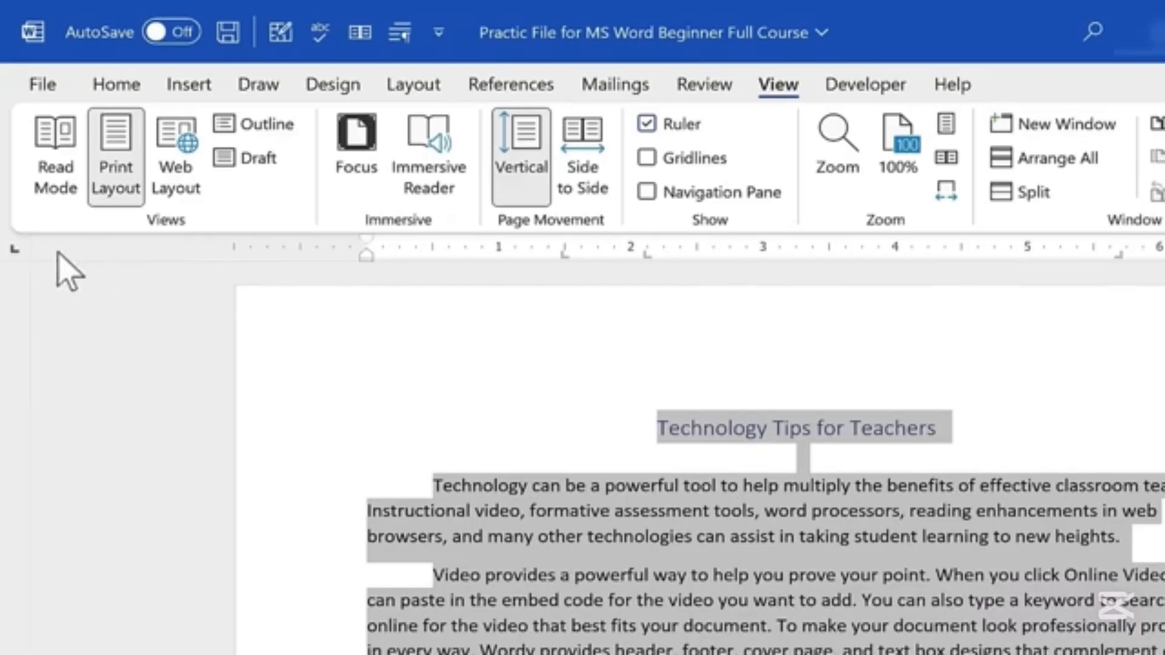
Add a center tab stop at about 3.25 inches and right tab stops at about 5.1 and 5.3 inches, then deselect the text
{"action": "left_click", "coordinate": [14, 249]}
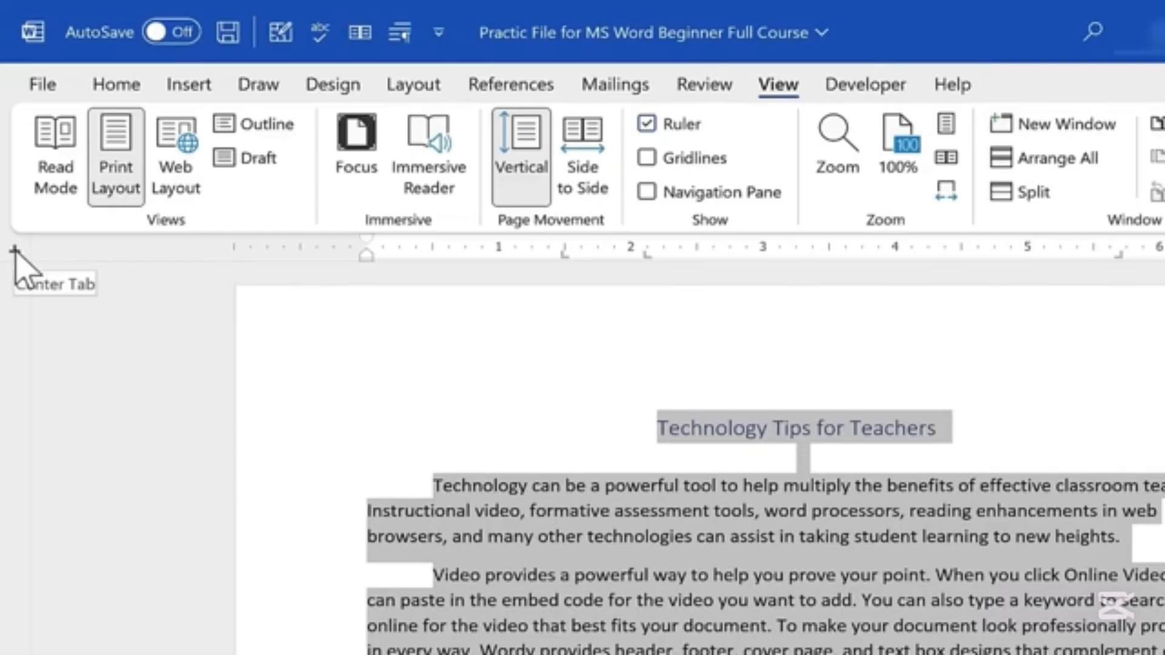
{"action": "left_click", "coordinate": [796, 250]}
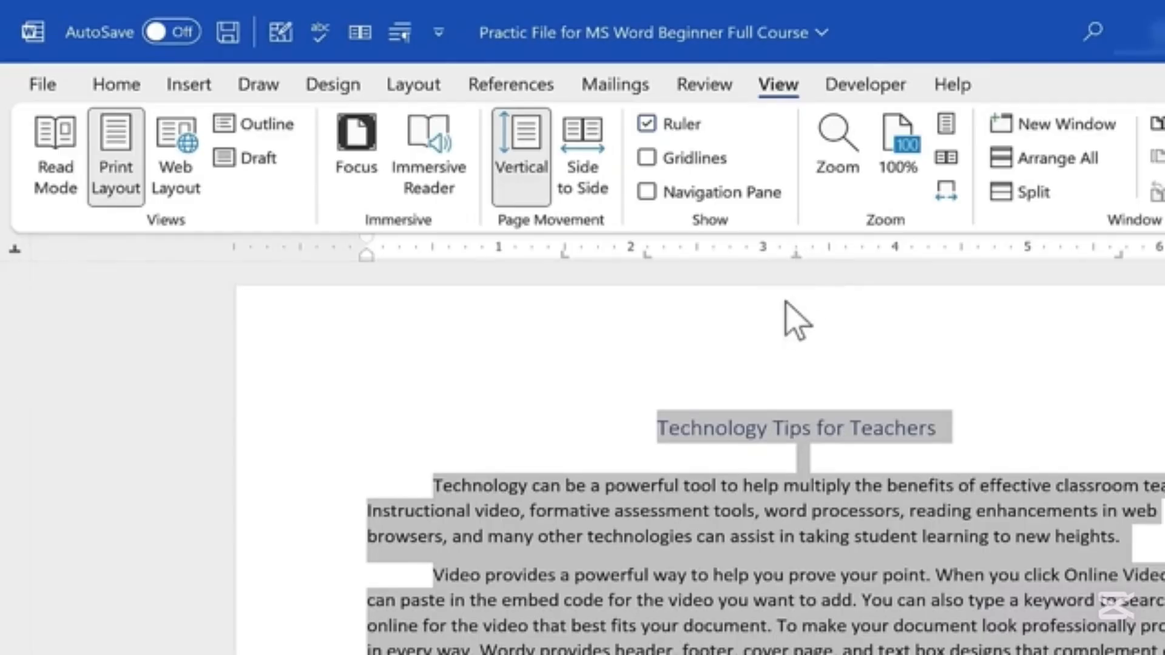
{"action": "left_click", "coordinate": [15, 249]}
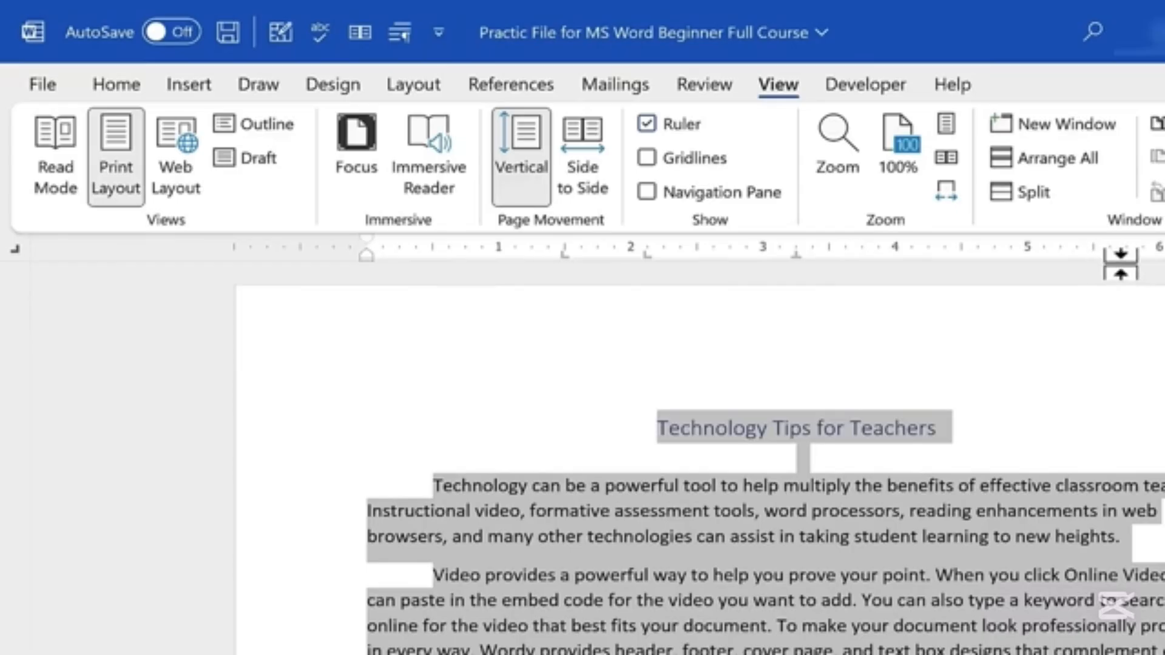
{"action": "left_click", "coordinate": [1119, 255]}
{"action": "left_click", "coordinate": [1036, 255]}
{"action": "left_click", "coordinate": [1070, 256]}
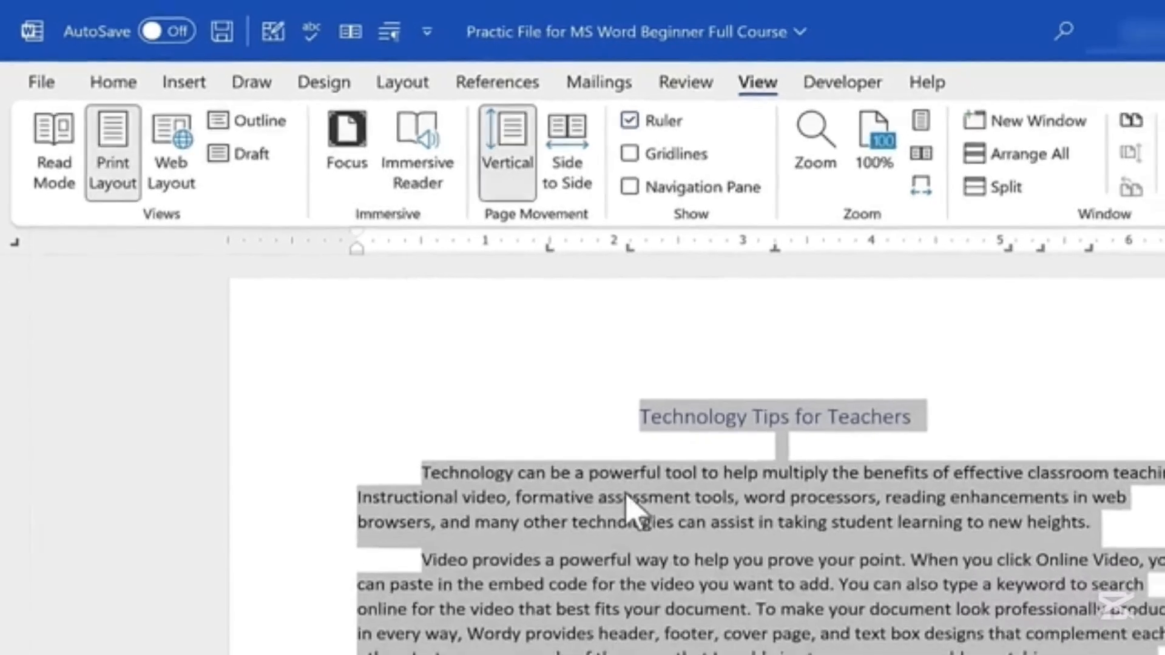
{"action": "left_click", "coordinate": [634, 510]}
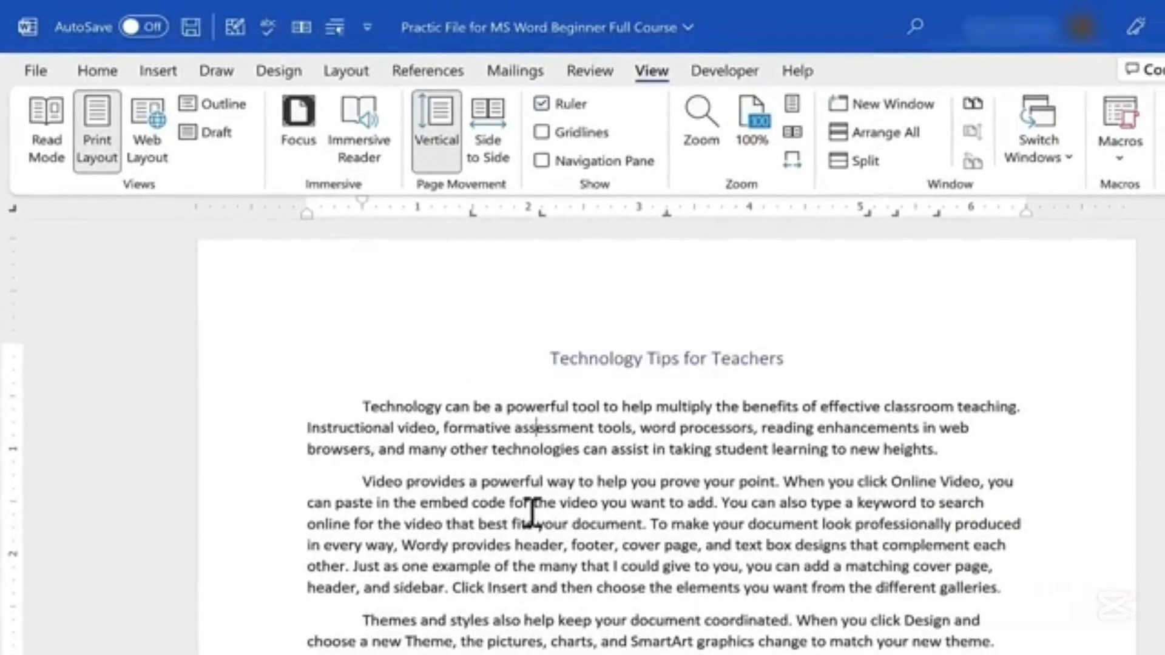
Try the tab stops by tabbing the first line of the paragraph starting "Video provides" across to successive stops
{"action": "left_click", "coordinate": [372, 449]}
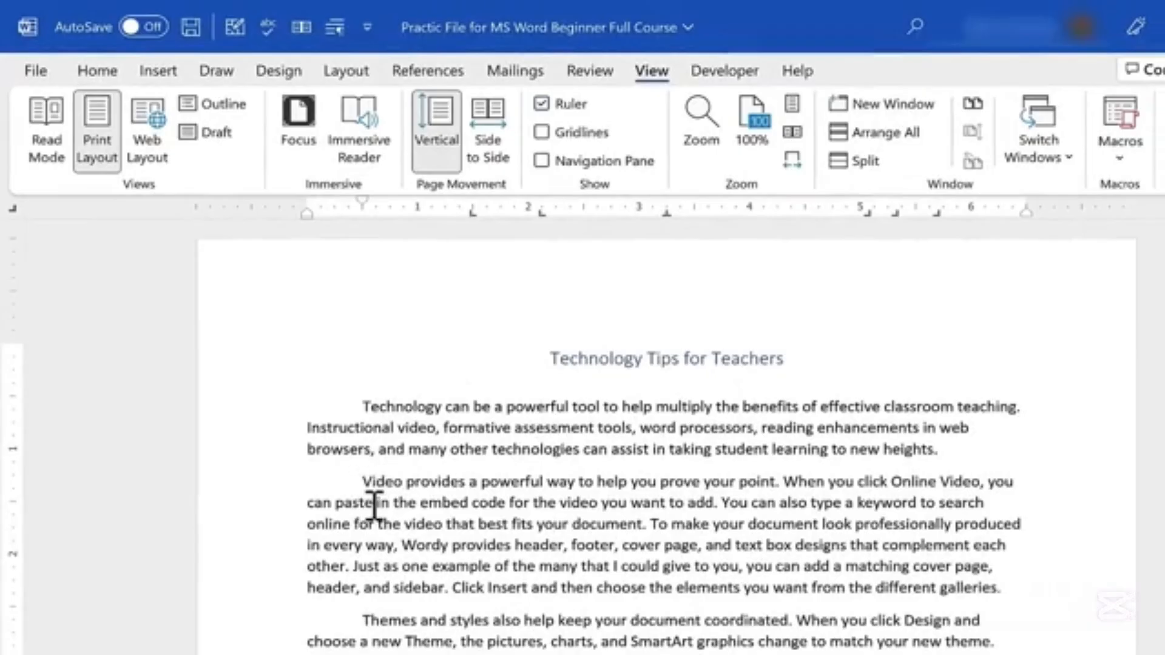
{"action": "left_click", "coordinate": [369, 484]}
{"action": "key", "text": "Tab"}
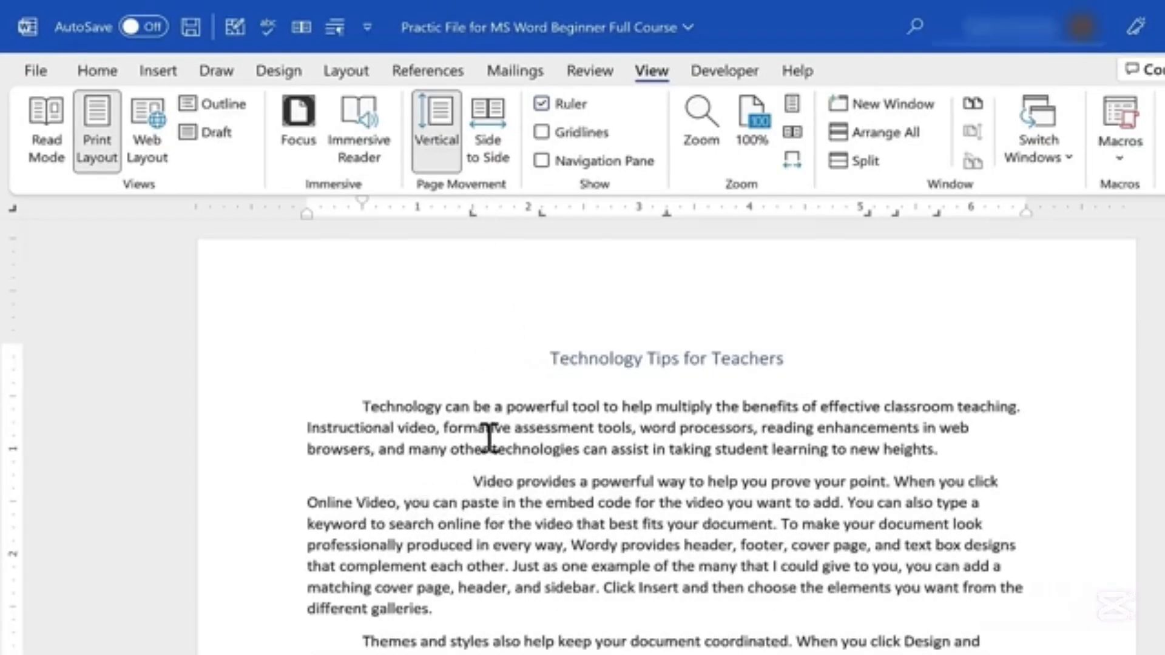
{"action": "key", "text": "Tab"}
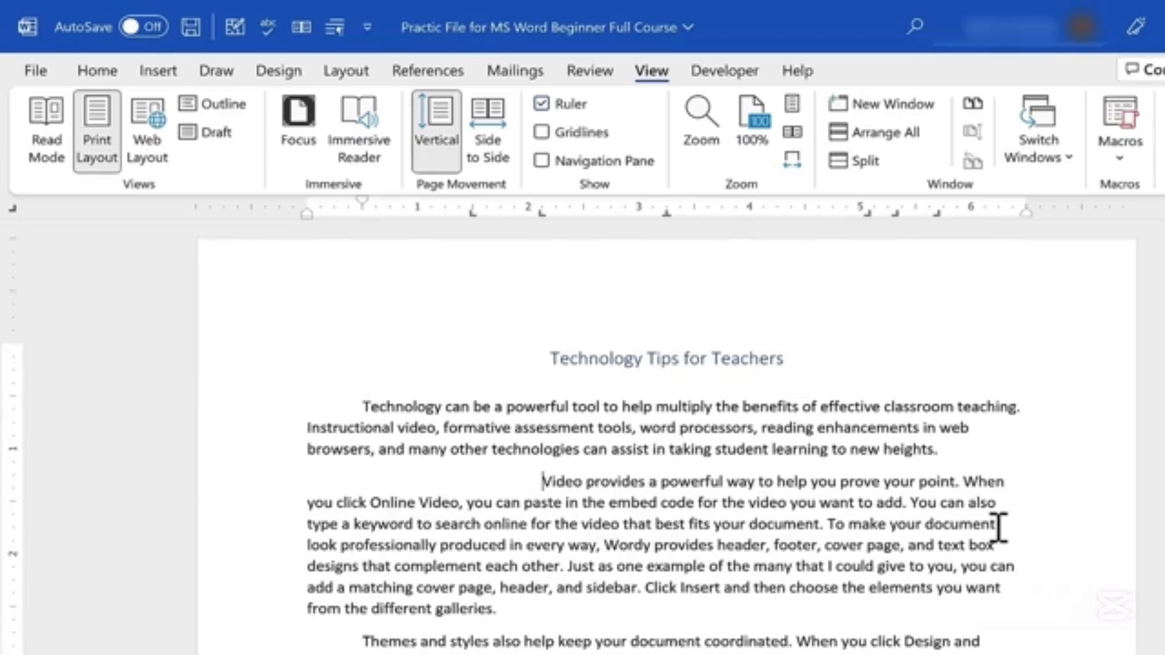
{"action": "key", "text": "Tab"}
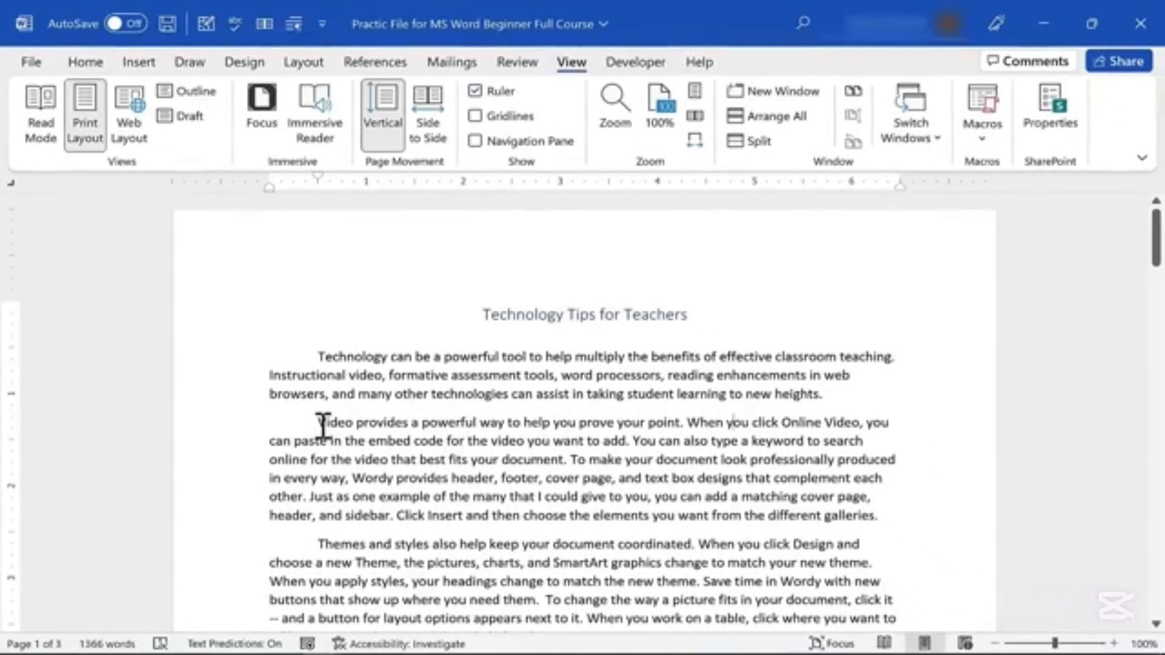
Select the "Video provides" paragraph, try centered and right alignment, return it to left, and increase and decrease its indent once
{"action": "left_click_drag", "start_coordinate": [318, 422], "coordinate": [923, 526]}
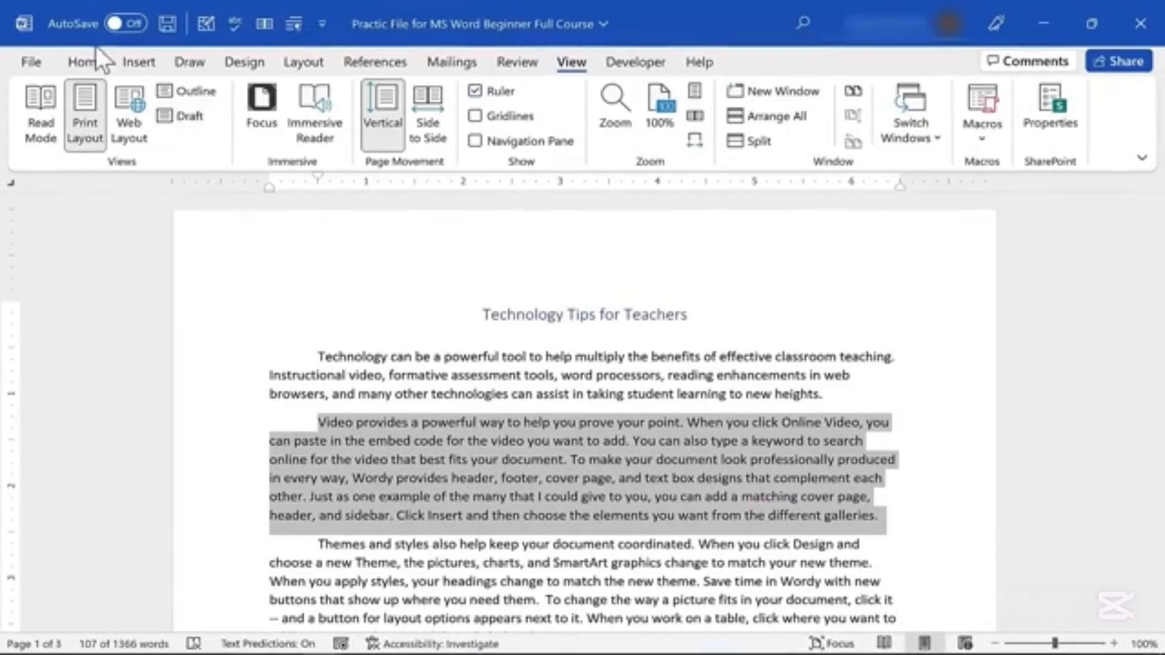
{"action": "left_click", "coordinate": [89, 60]}
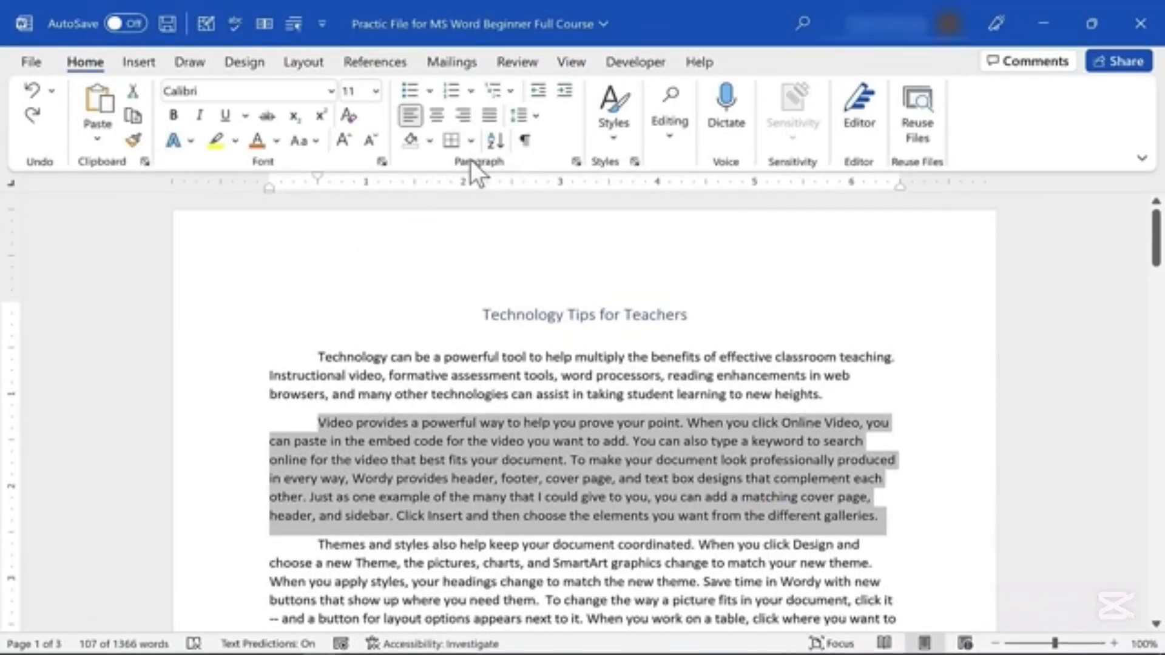
{"action": "left_click", "coordinate": [437, 114]}
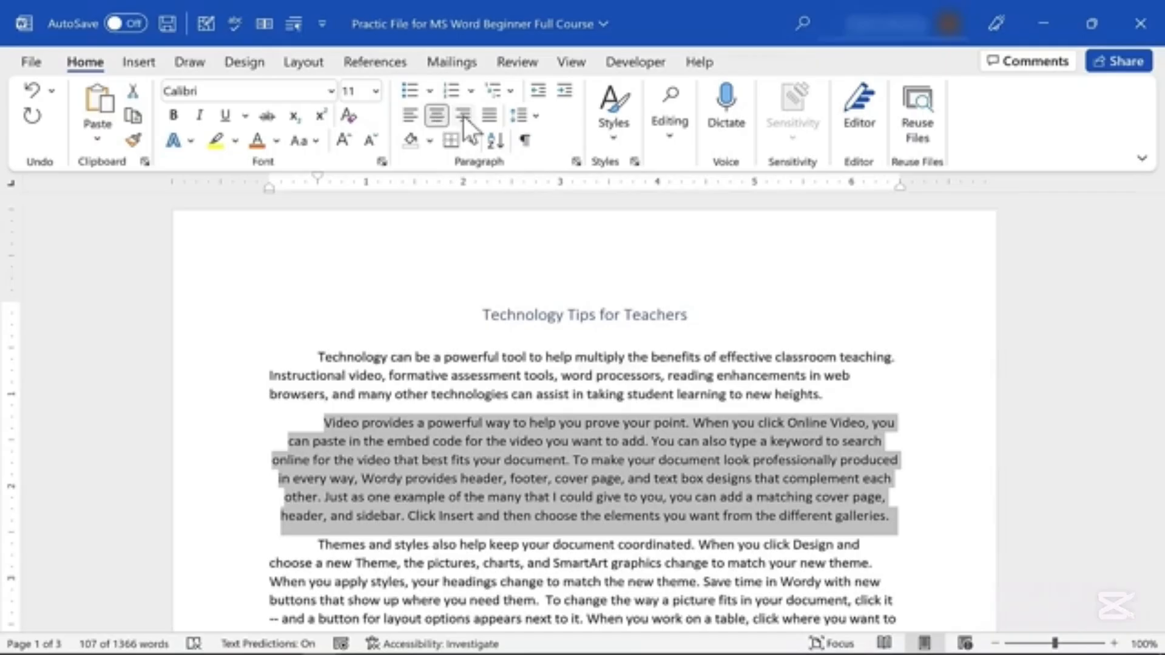
{"action": "left_click", "coordinate": [463, 115]}
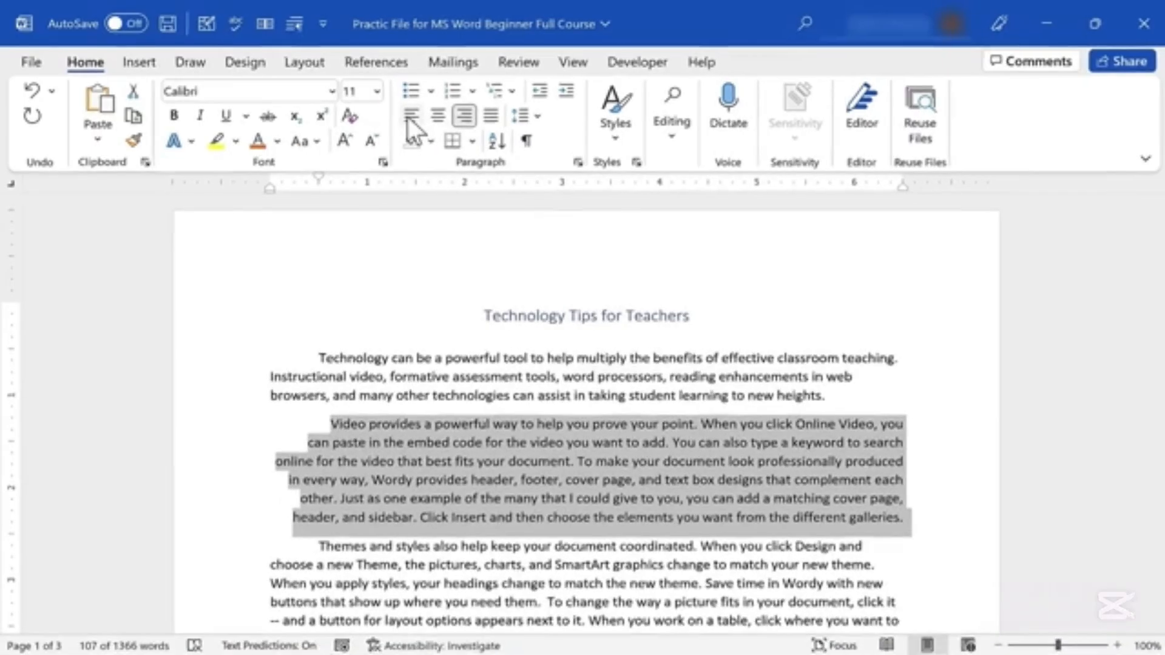
{"action": "left_click", "coordinate": [410, 116]}
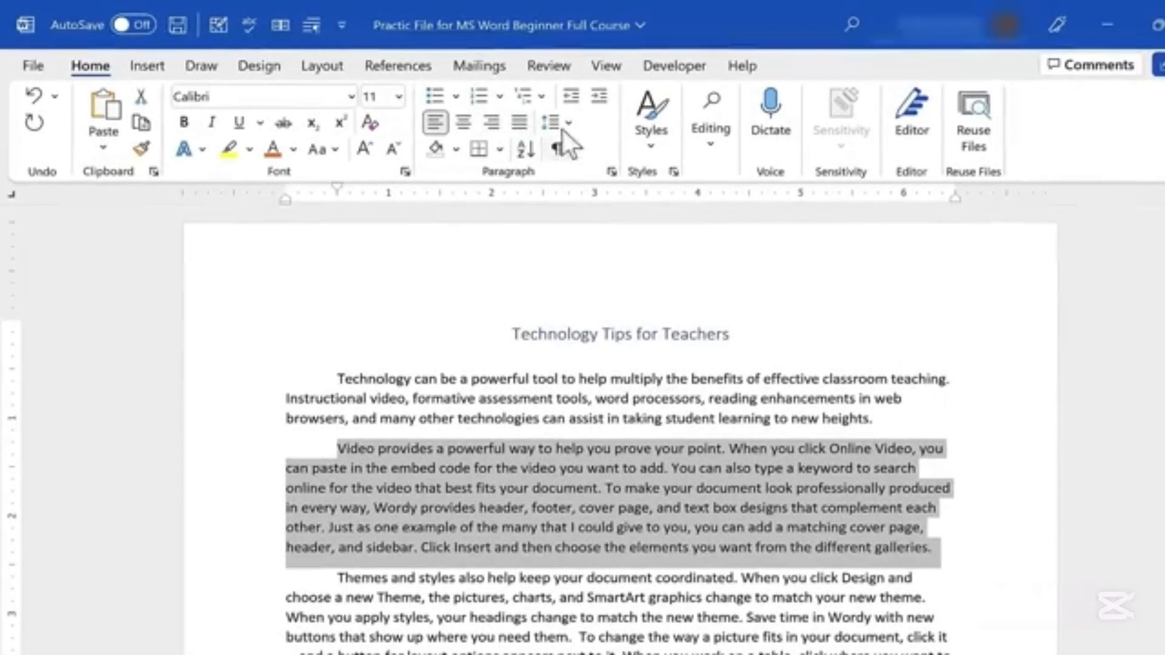
{"action": "left_click", "coordinate": [604, 98]}
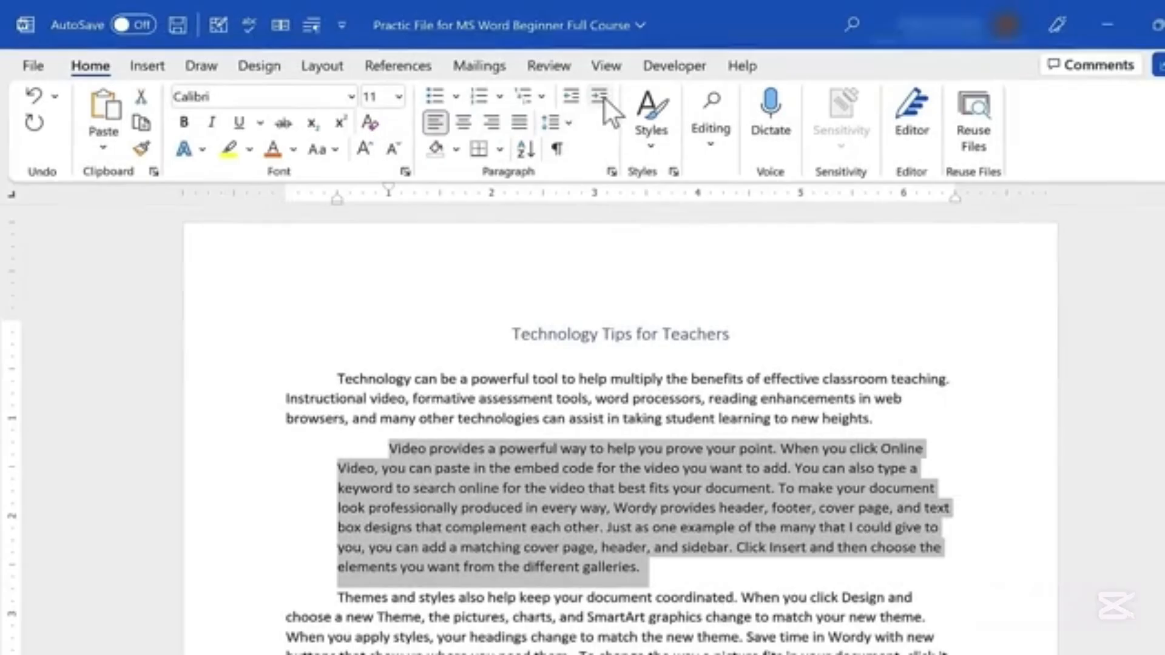
{"action": "left_click", "coordinate": [577, 97]}
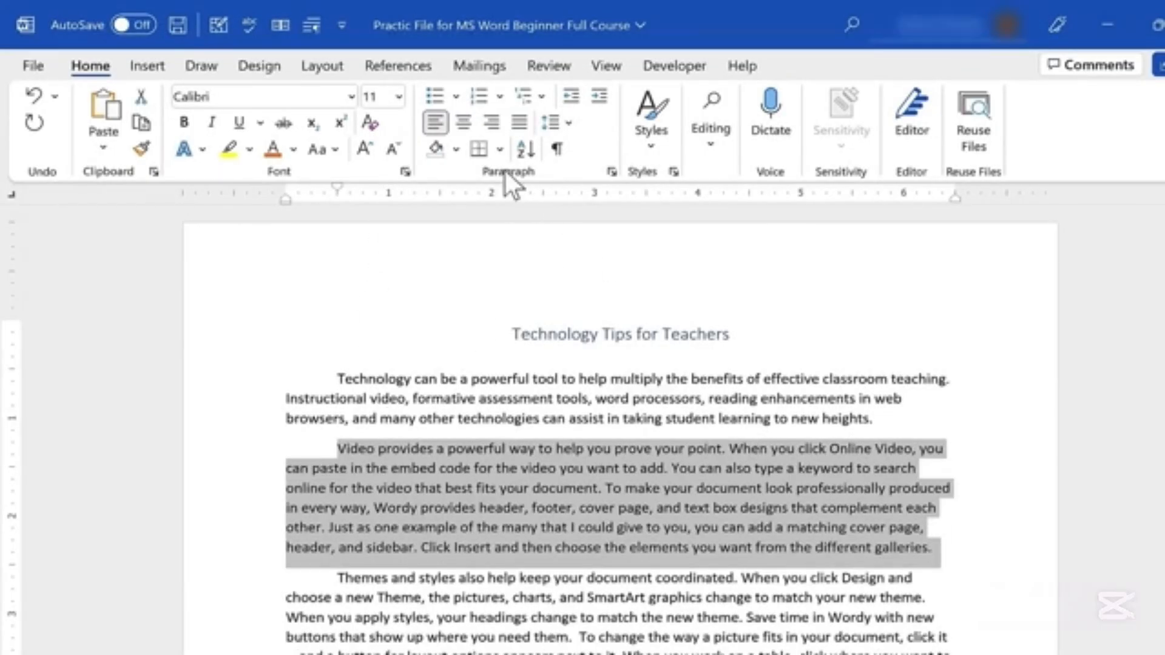
Apply outside borders to the selected paragraph and undo them
{"action": "left_click", "coordinate": [501, 149]}
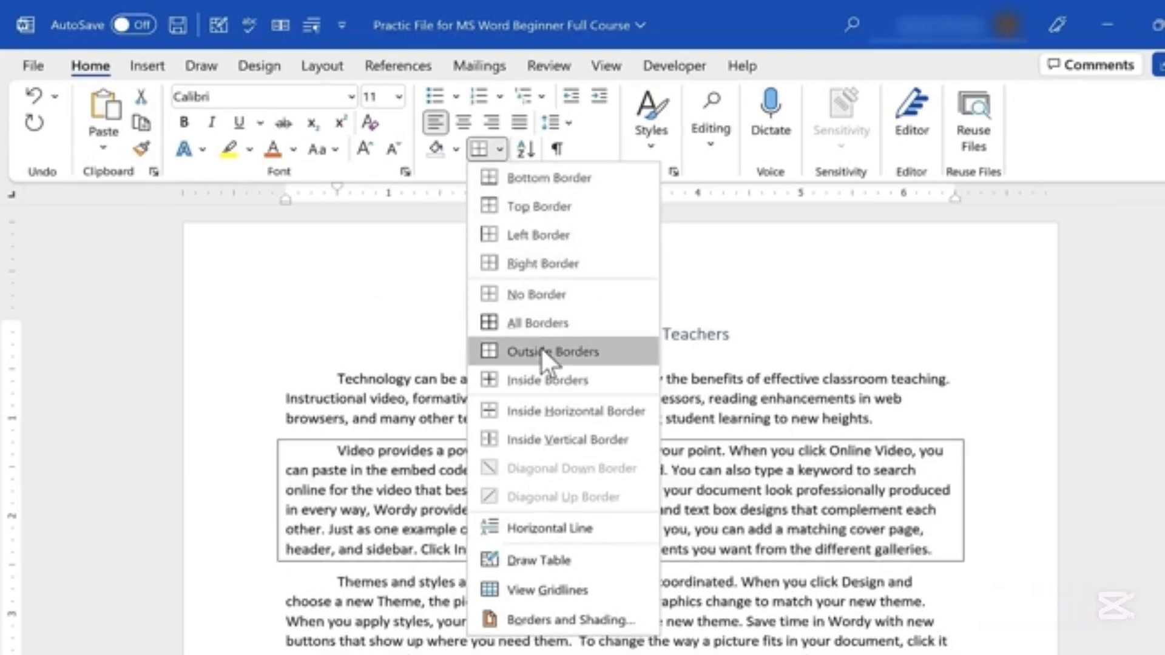
{"action": "left_click", "coordinate": [542, 352]}
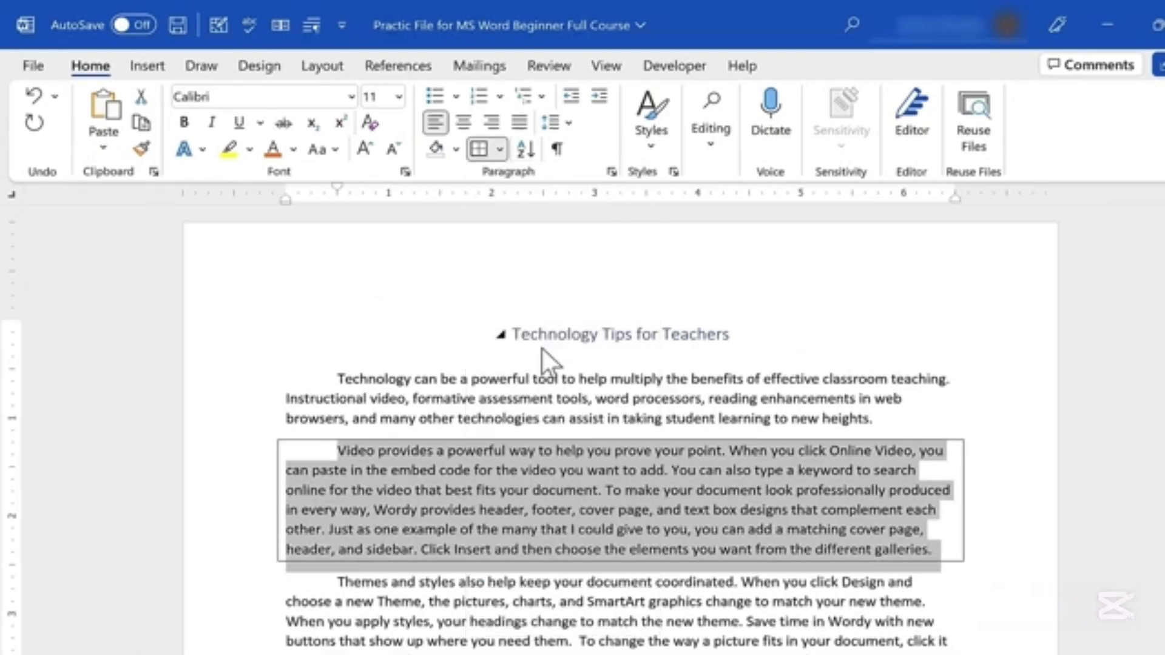
{"action": "left_click", "coordinate": [955, 549]}
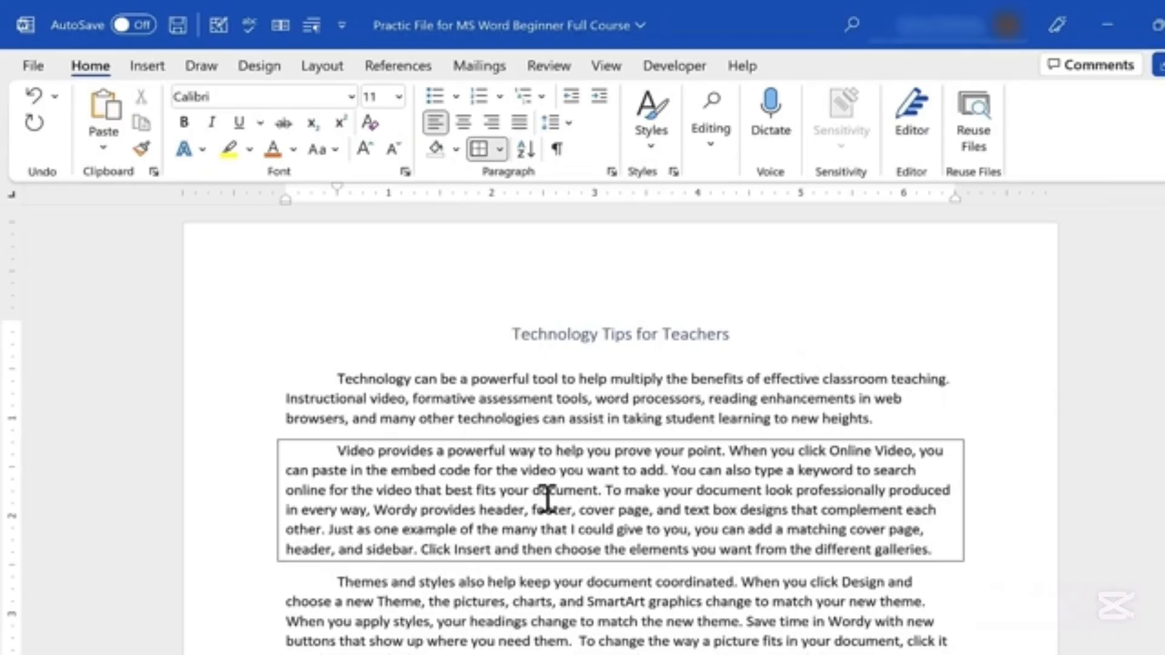
{"action": "key", "text": "ctrl+z"}
Shade the selected paragraph with a light blue theme color and undo the shading
{"action": "left_click", "coordinate": [456, 149]}
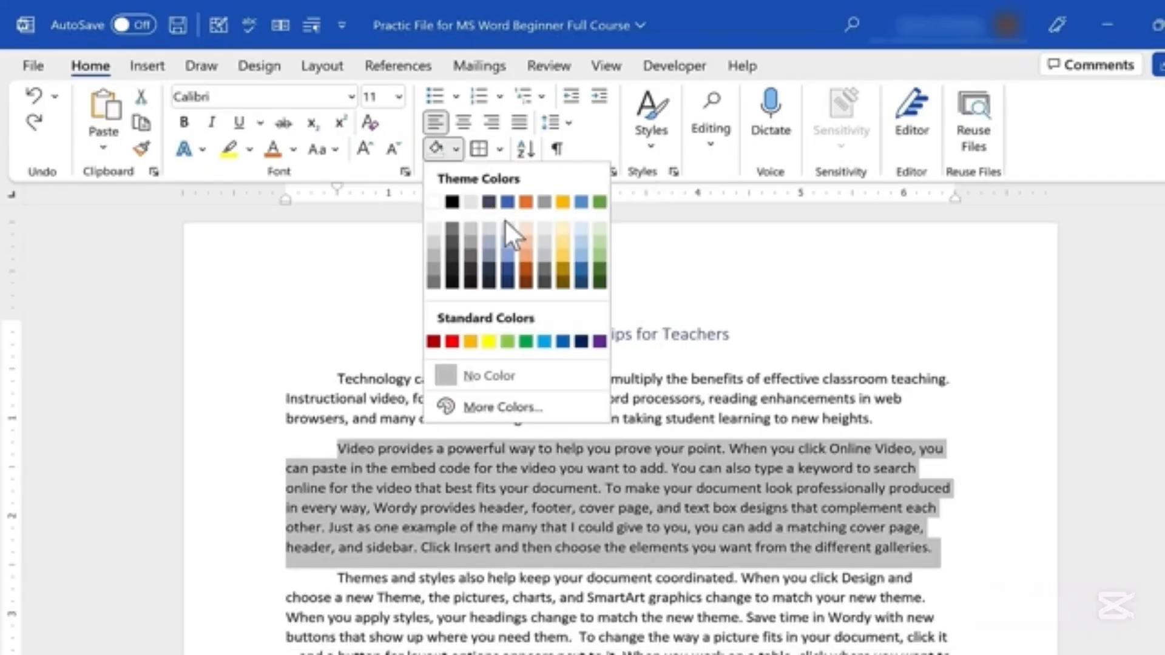
{"action": "left_click", "coordinate": [508, 230]}
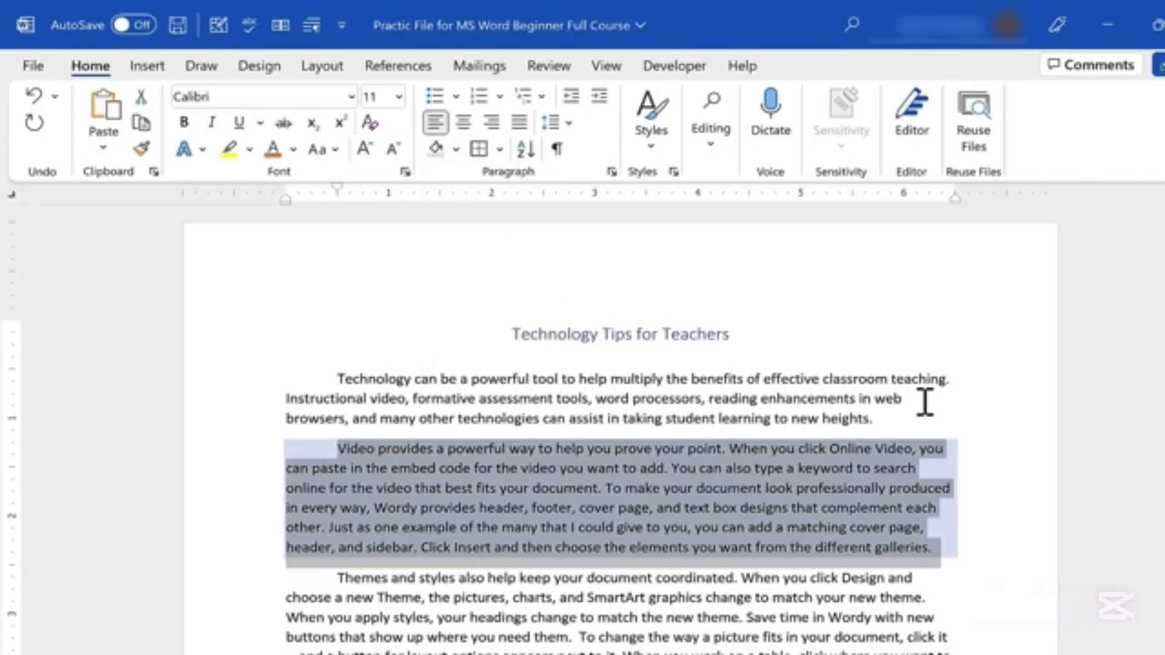
{"action": "left_click", "coordinate": [956, 399]}
{"action": "key", "text": "ctrl+z"}
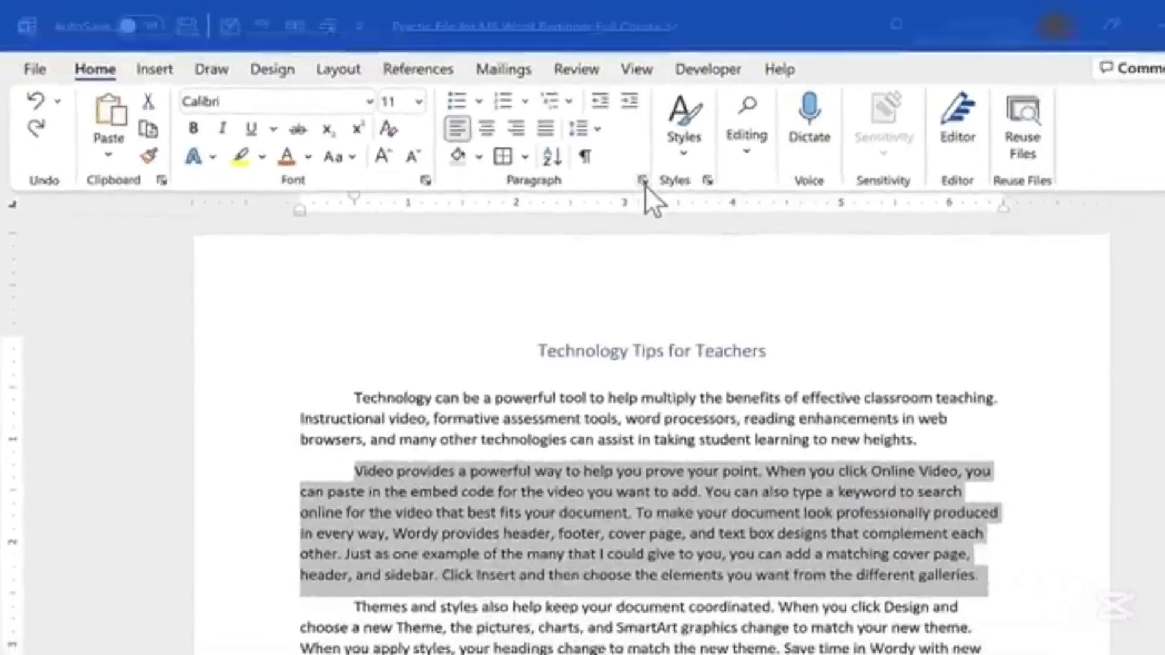
Set the selected paragraph's line spacing to Double in the Paragraph settings, and deselect it
{"action": "left_click", "coordinate": [768, 215]}
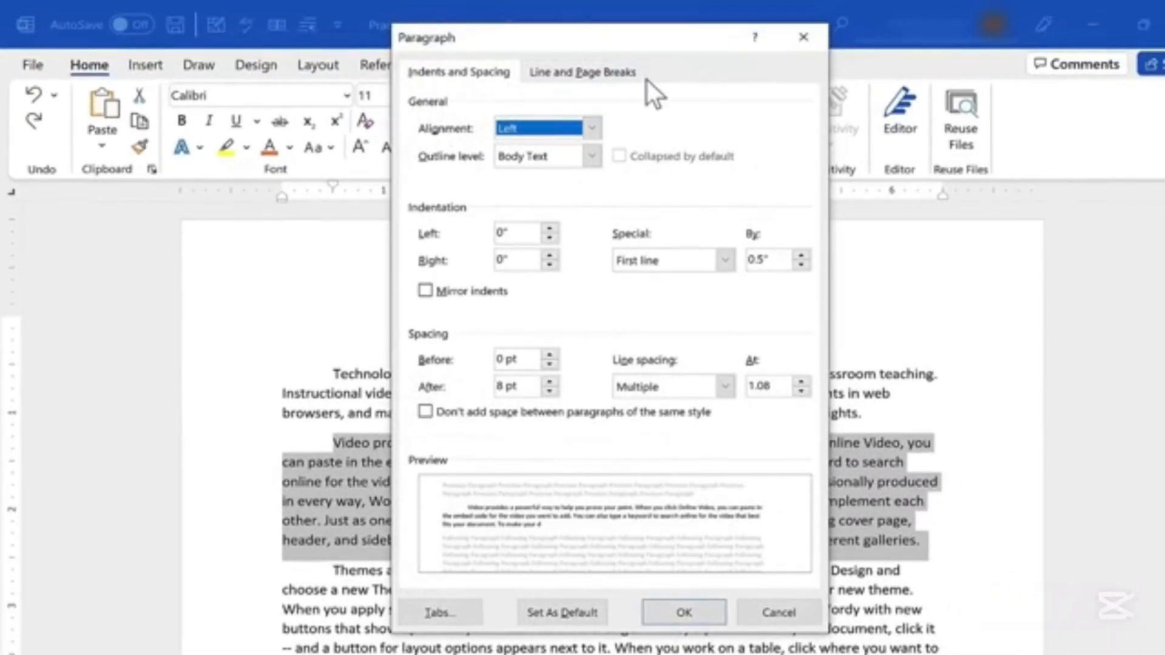
{"action": "left_click_drag", "start_coordinate": [654, 41], "coordinate": [956, 56]}
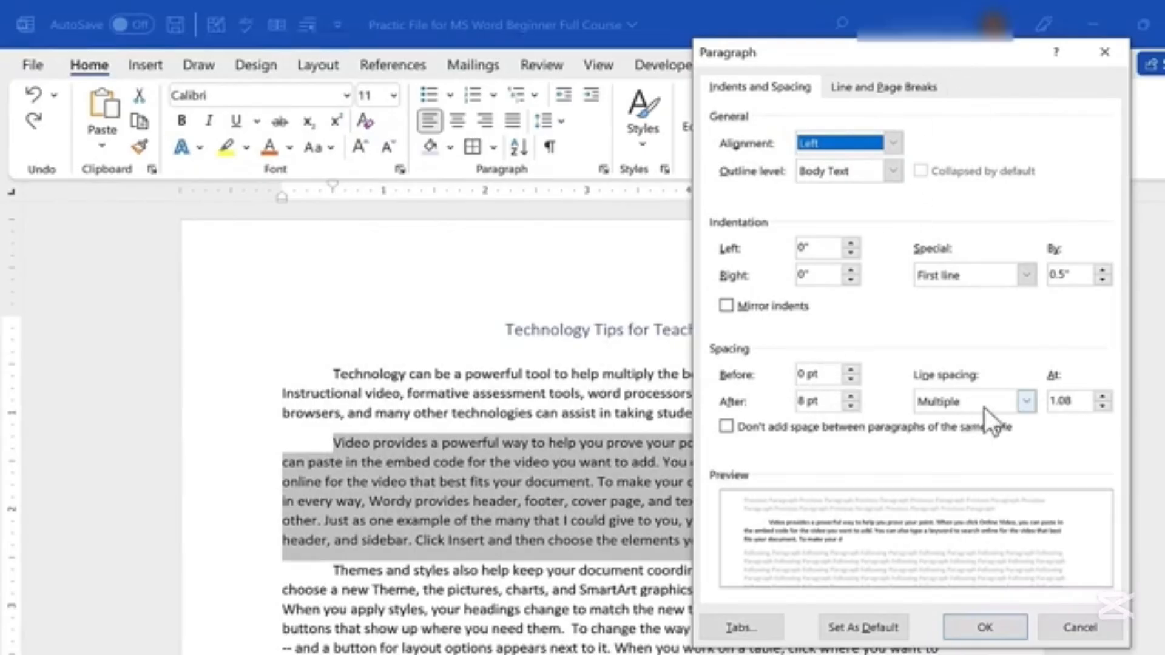
{"action": "left_click", "coordinate": [1028, 403]}
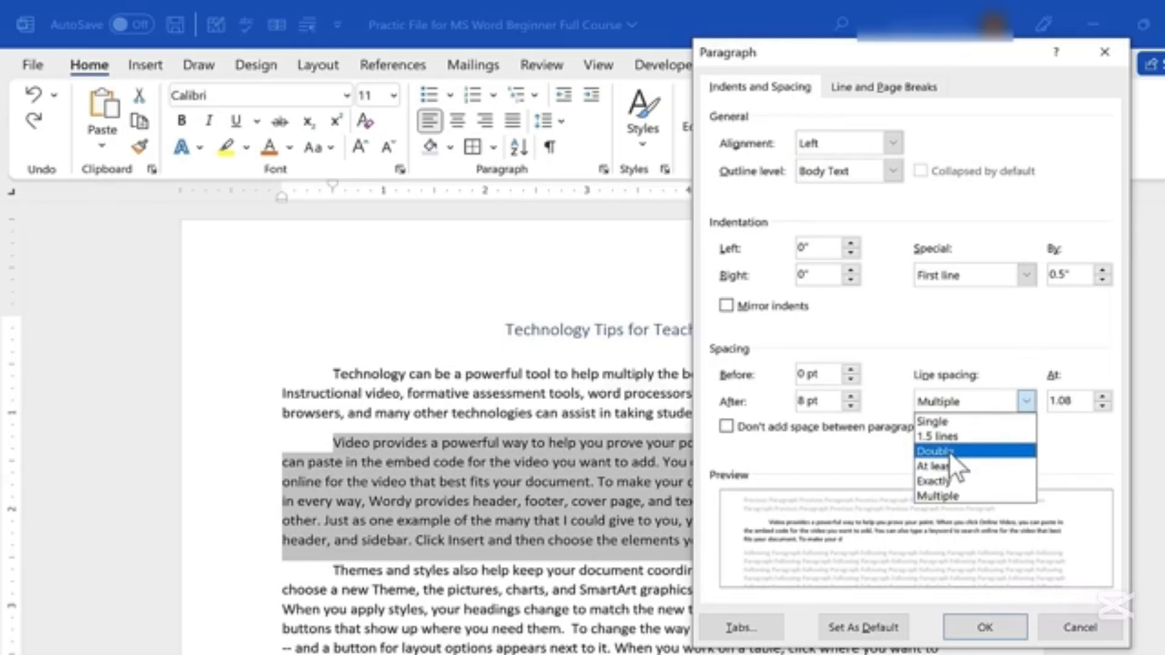
{"action": "left_click", "coordinate": [969, 444]}
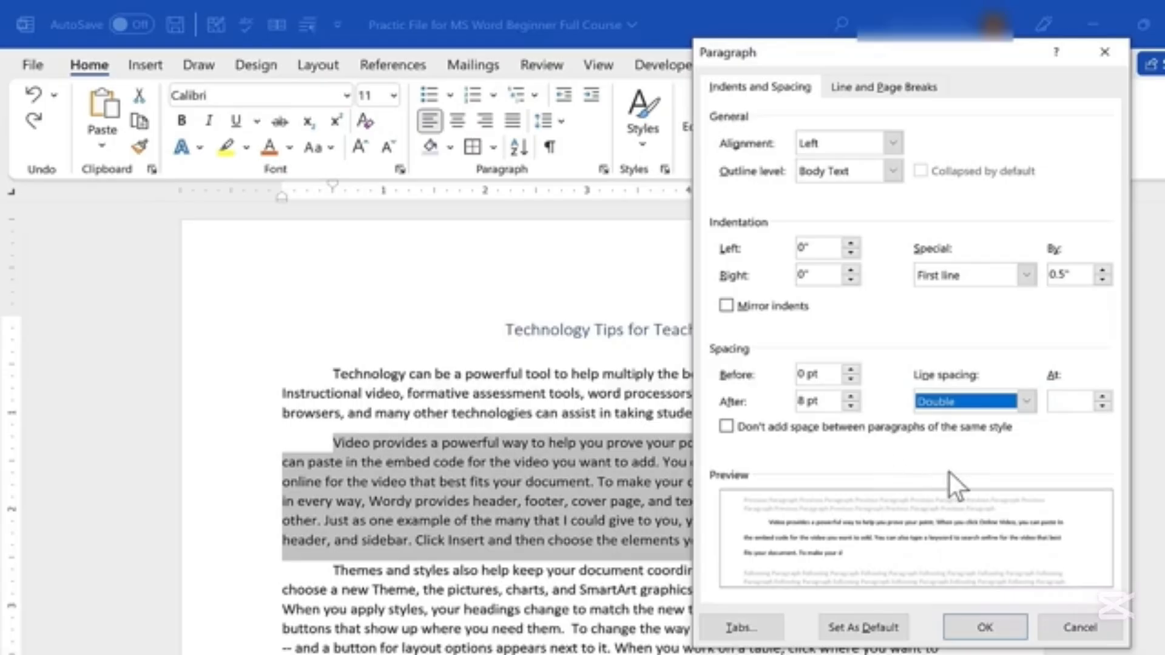
{"action": "left_click", "coordinate": [995, 628]}
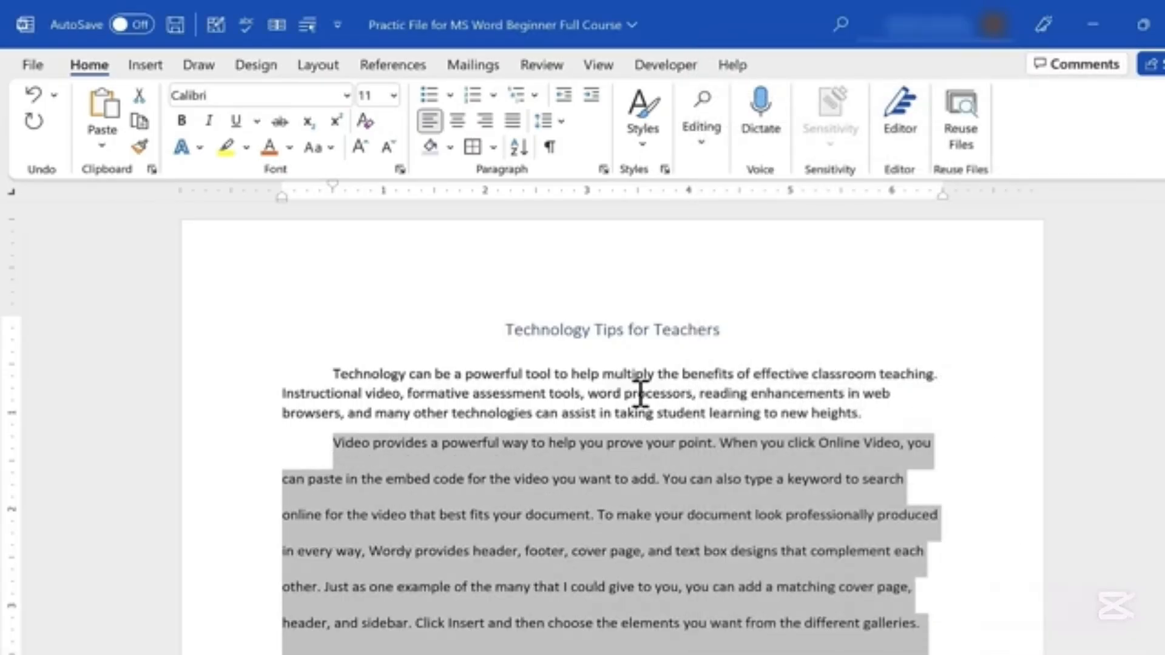
{"action": "left_click", "coordinate": [597, 412]}
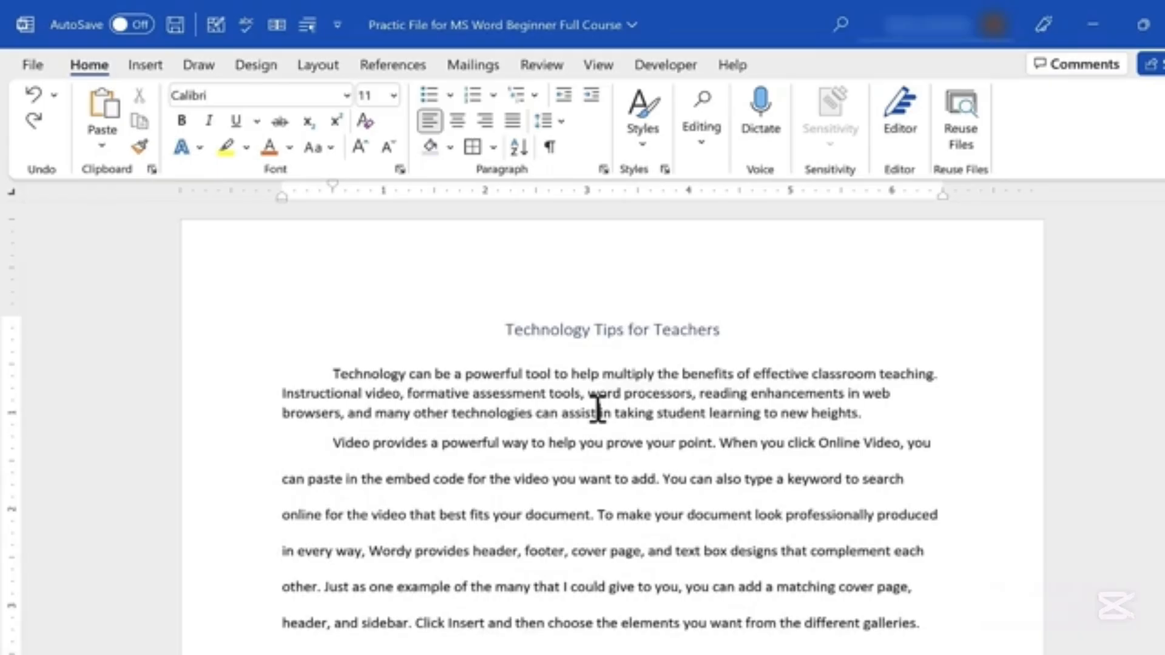
Select the entire document, set its line spacing to Double, and look through the pages
{"action": "key", "text": "ctrl+a"}
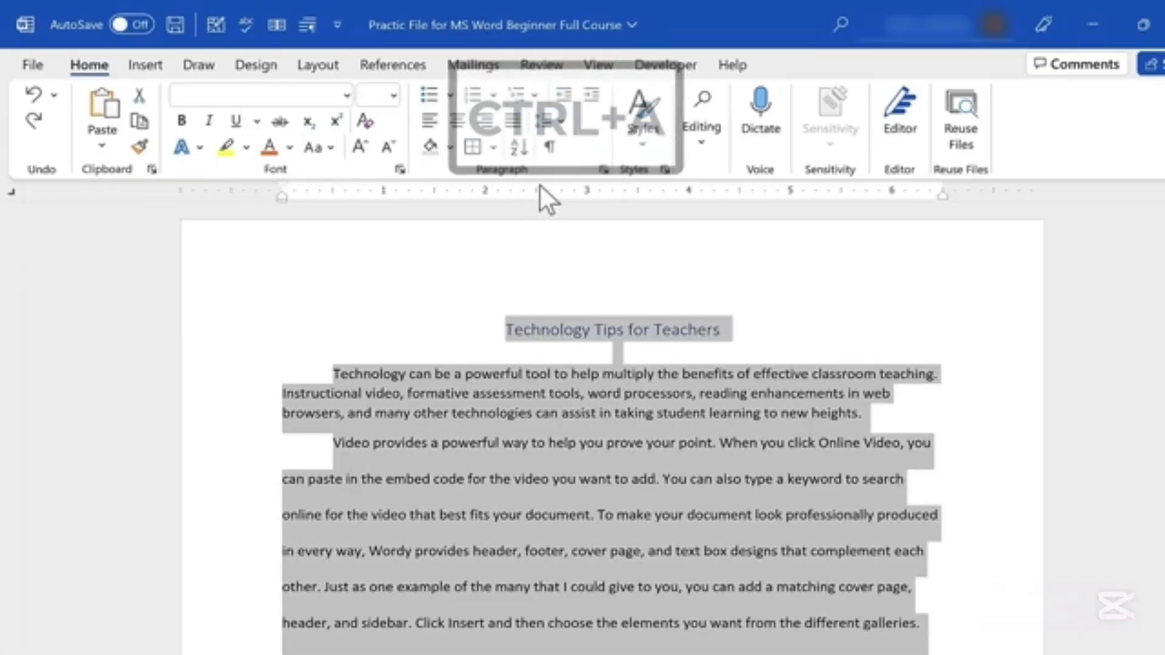
{"action": "left_click", "coordinate": [603, 170]}
{"action": "left_click", "coordinate": [1027, 401]}
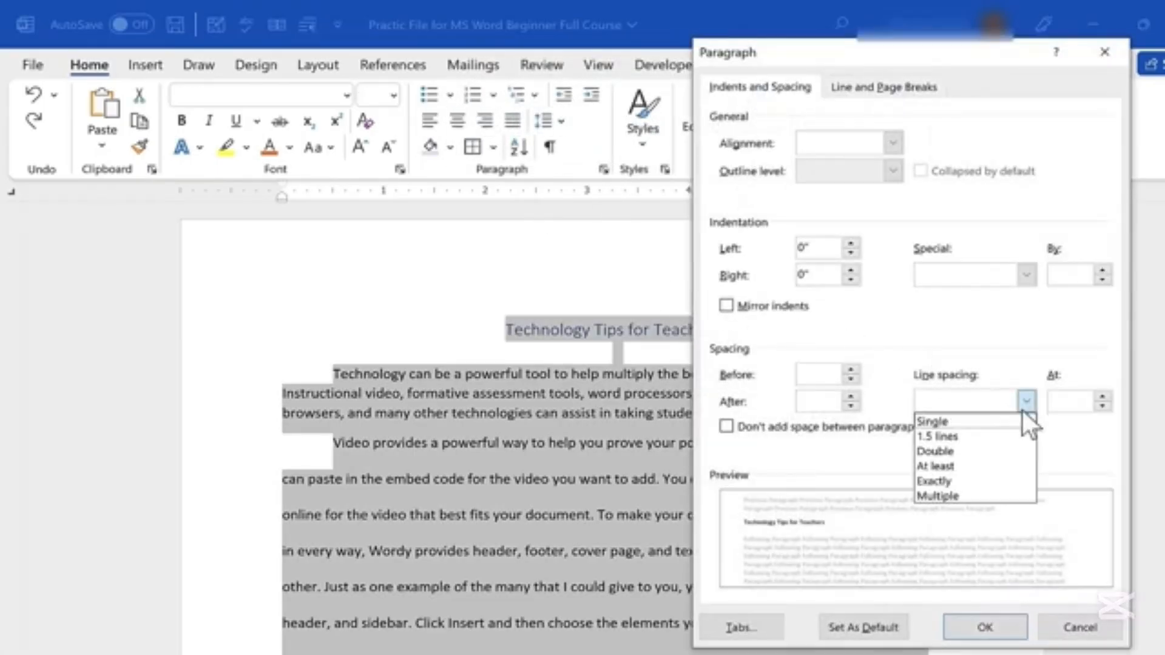
{"action": "left_click", "coordinate": [966, 450]}
{"action": "left_click", "coordinate": [985, 625]}
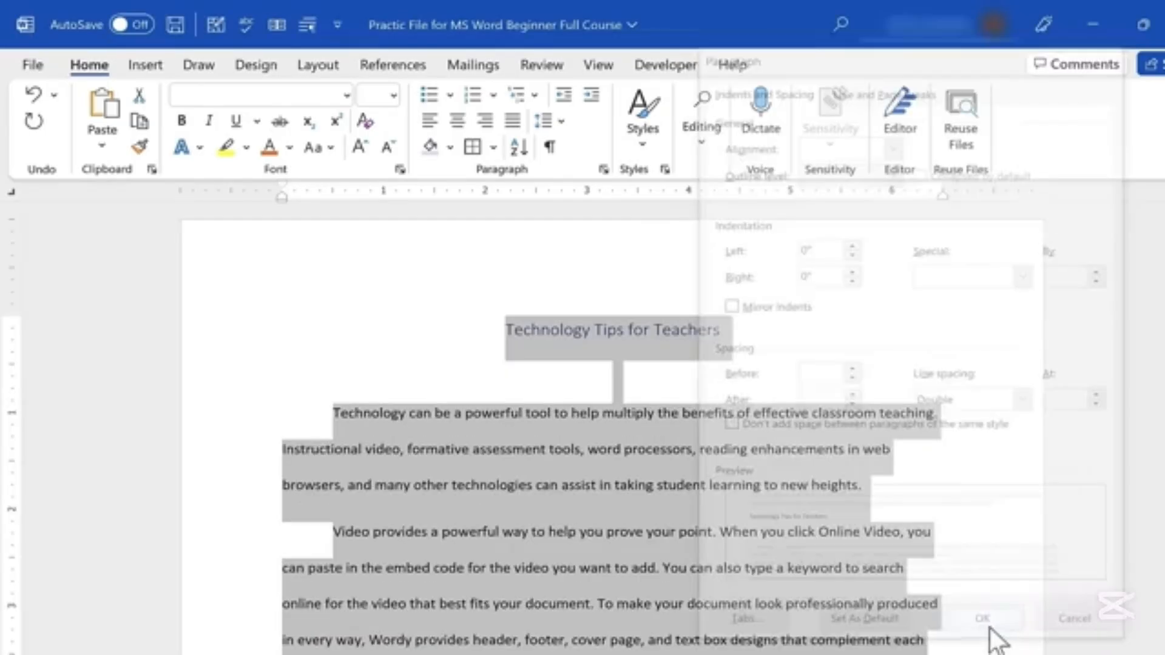
{"action": "scroll", "coordinate": [789, 522], "scroll_direction": "down", "scroll_amount": 10}
{"action": "scroll", "coordinate": [787, 556], "scroll_direction": "down", "scroll_amount": 2}
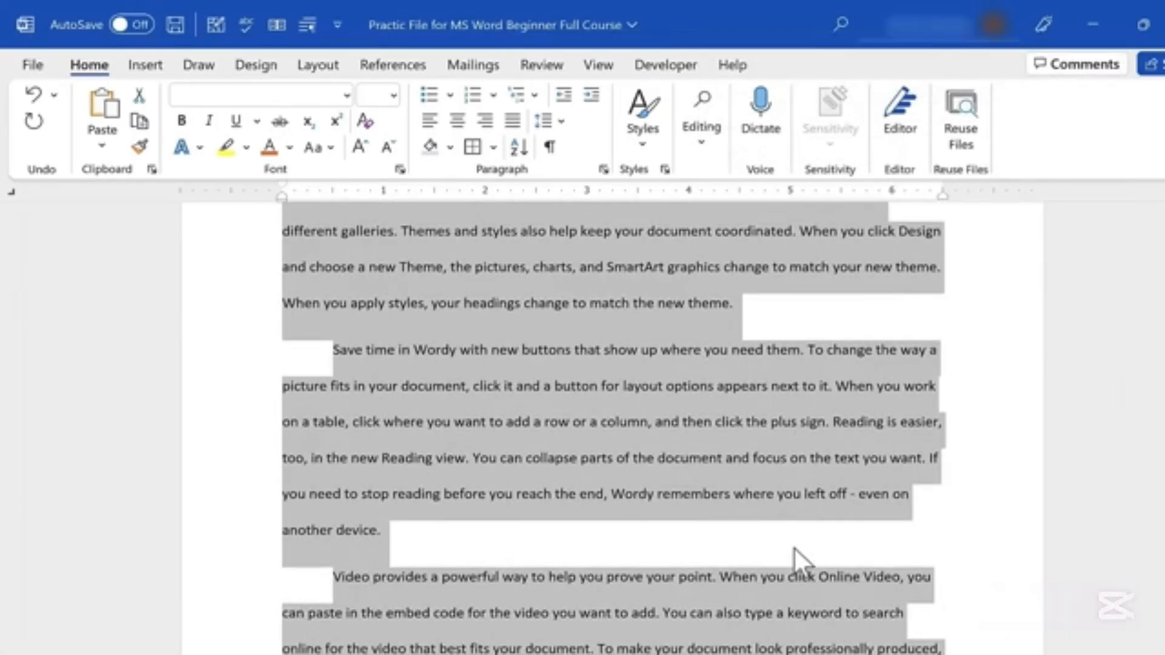
Open the Paragraph settings for the "Video provides" paragraph, reduce its first-line indent to 0.3", and return it to 0.5"
{"action": "left_click", "coordinate": [604, 170]}
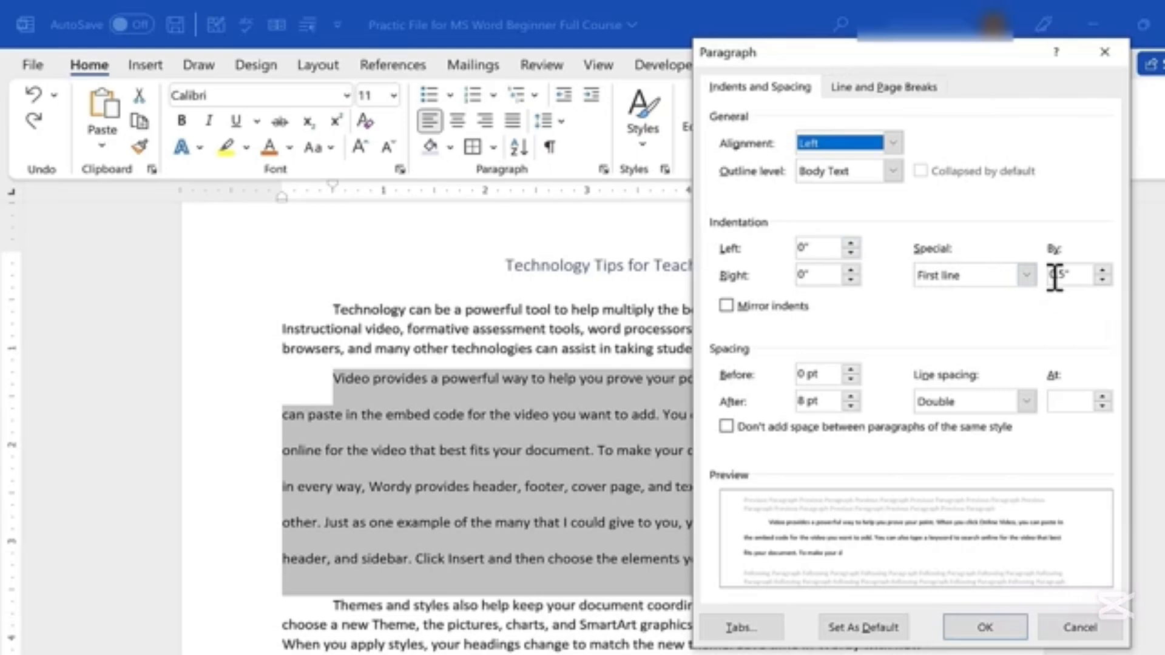
{"action": "left_click", "coordinate": [1102, 279]}
{"action": "left_click", "coordinate": [1102, 279]}
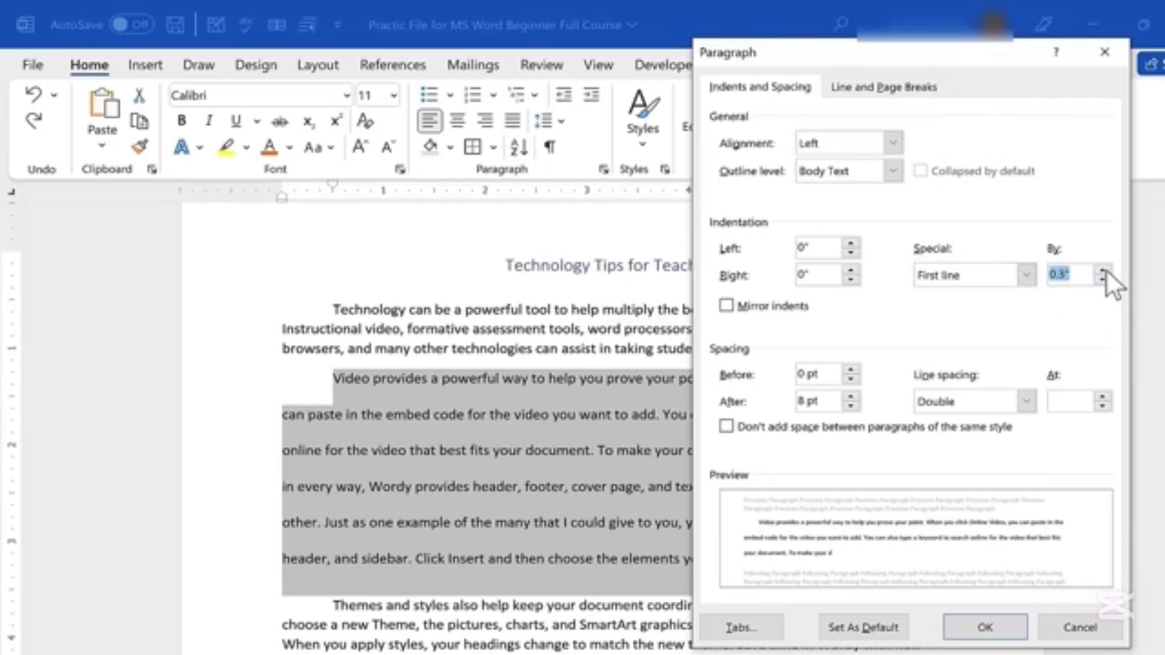
{"action": "left_click", "coordinate": [1107, 271]}
{"action": "left_click", "coordinate": [1106, 270]}
{"action": "key", "text": "shift+Tab"}
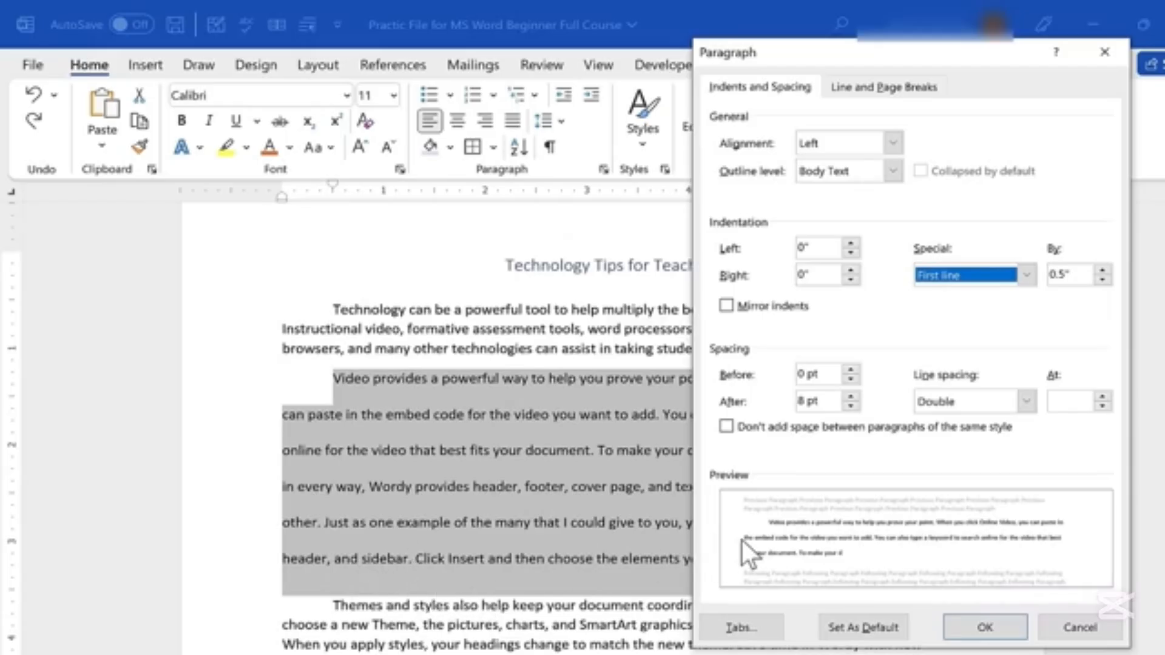
Set the "Video provides" paragraph's spacing after to 6 pt, and reopen its Paragraph settings
{"action": "left_click", "coordinate": [853, 406]}
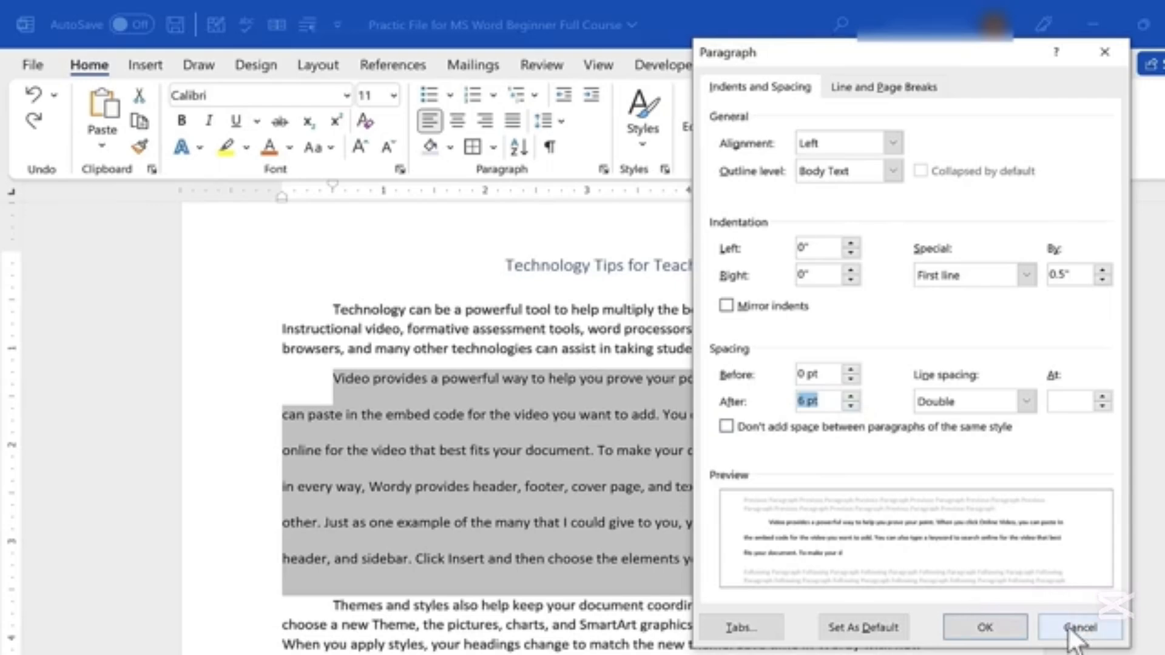
{"action": "left_click", "coordinate": [985, 627]}
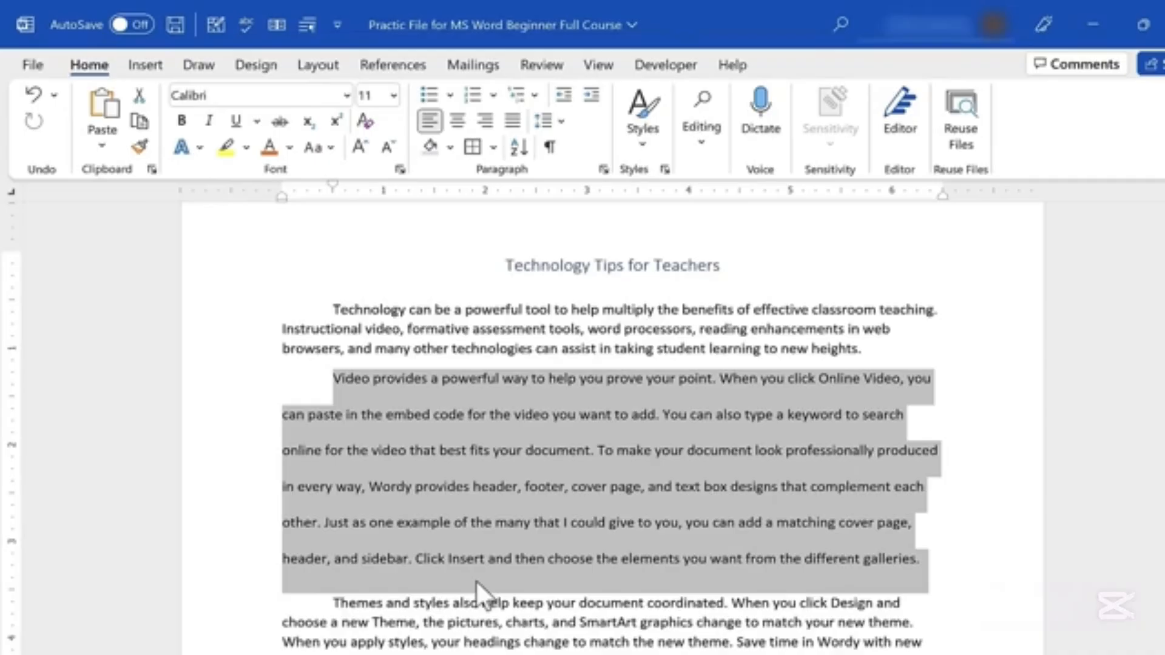
{"action": "left_click", "coordinate": [607, 169]}
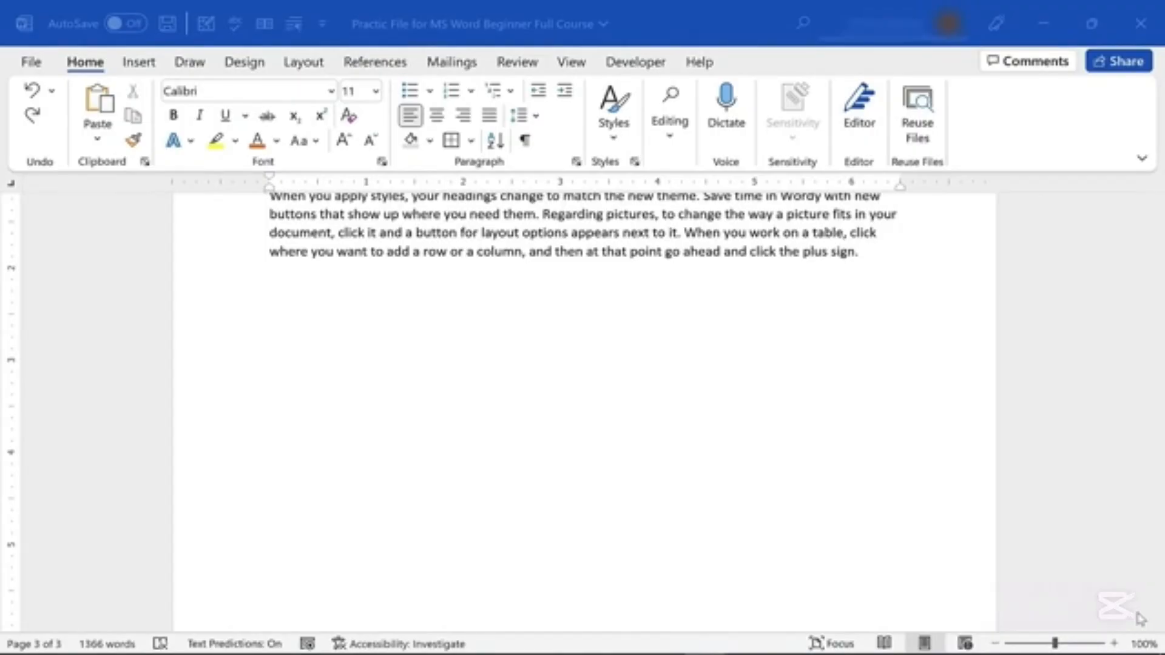
Insert the Calendar 2 quick table on the blank line below the document's last paragraph, and undo the insertion
{"action": "scroll", "coordinate": [517, 434], "scroll_direction": "up", "scroll_amount": 5}
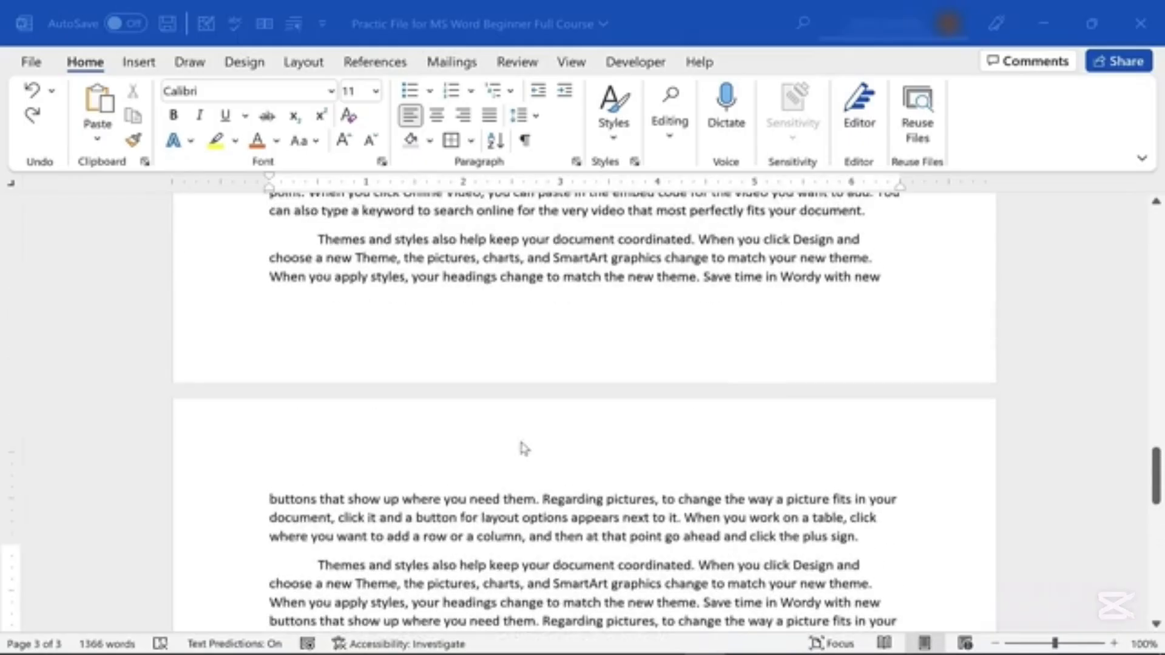
{"action": "scroll", "coordinate": [517, 433], "scroll_direction": "down", "scroll_amount": 5}
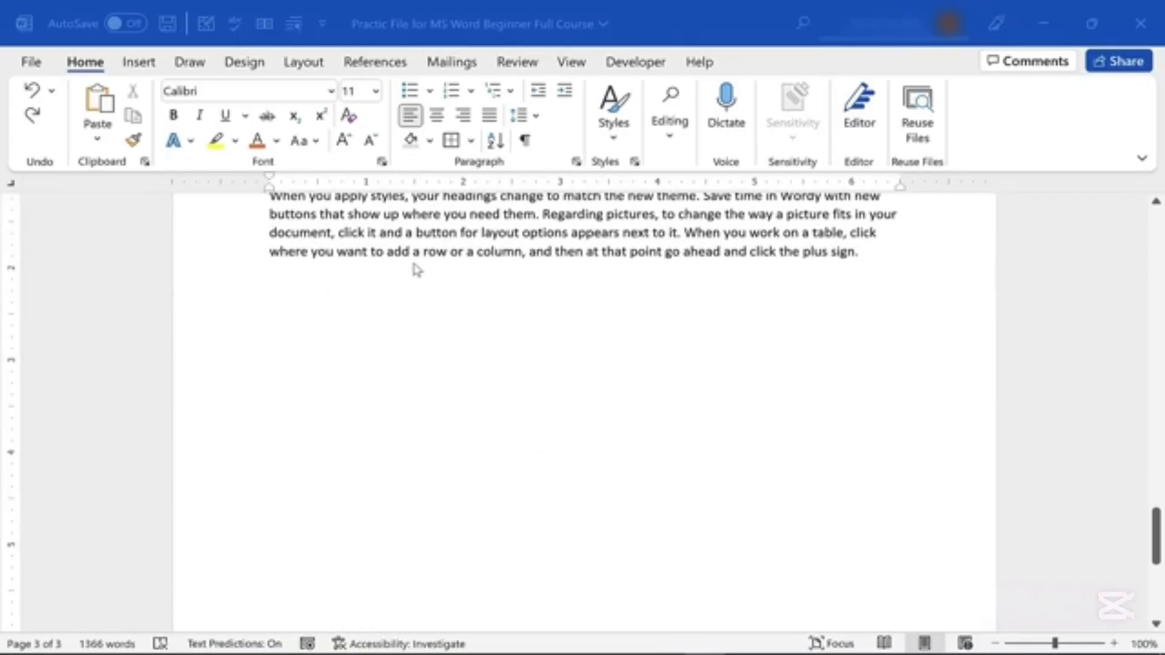
{"action": "left_click", "coordinate": [438, 321]}
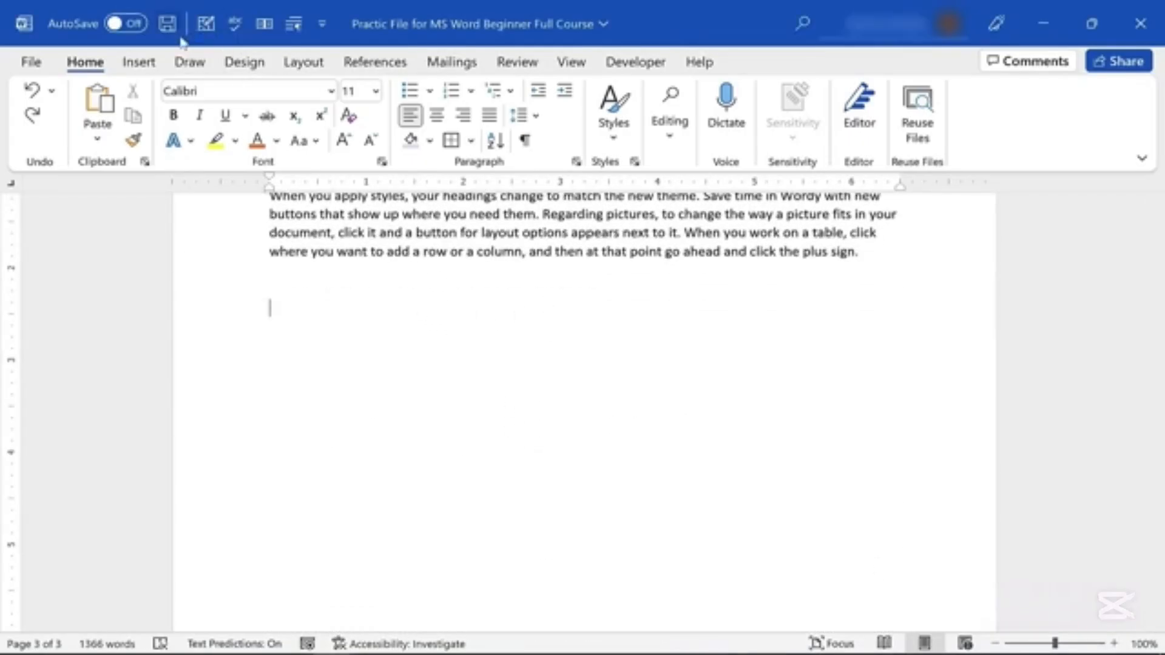
{"action": "left_click", "coordinate": [147, 62]}
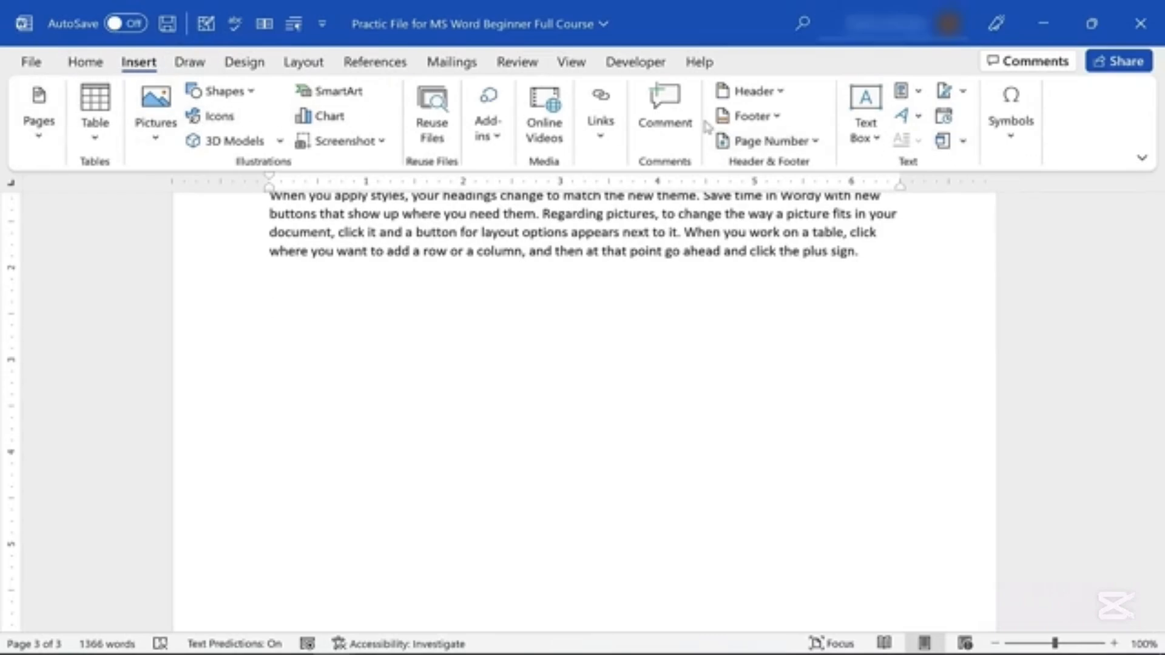
{"action": "left_click", "coordinate": [96, 124]}
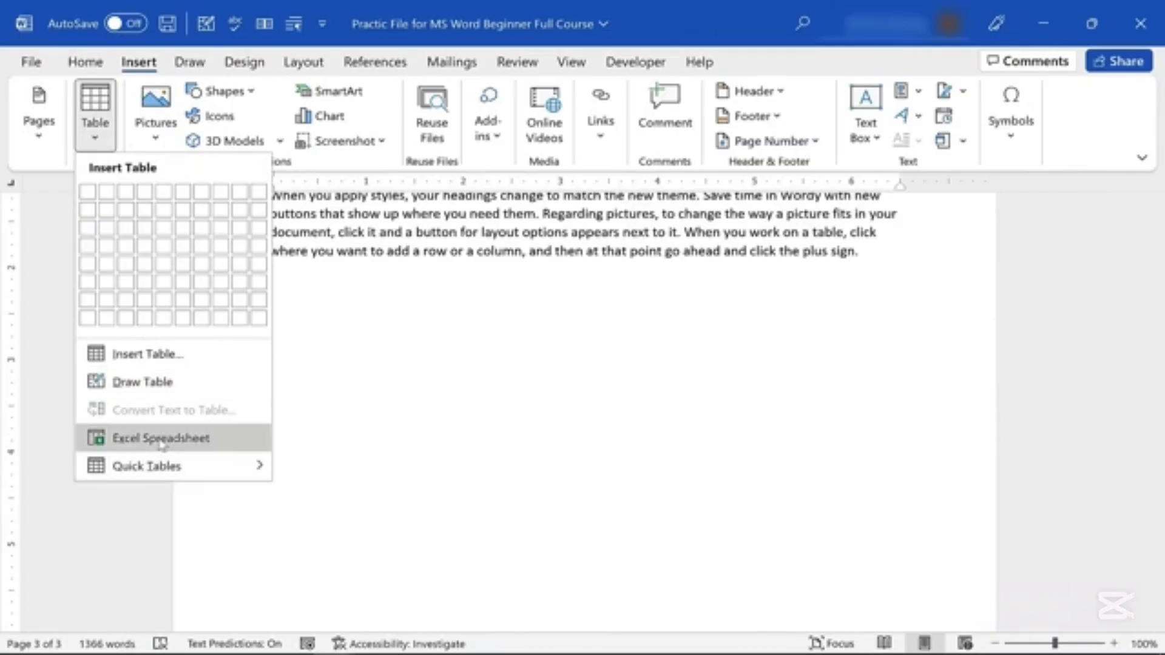
{"action": "mouse_move", "coordinate": [182, 468]}
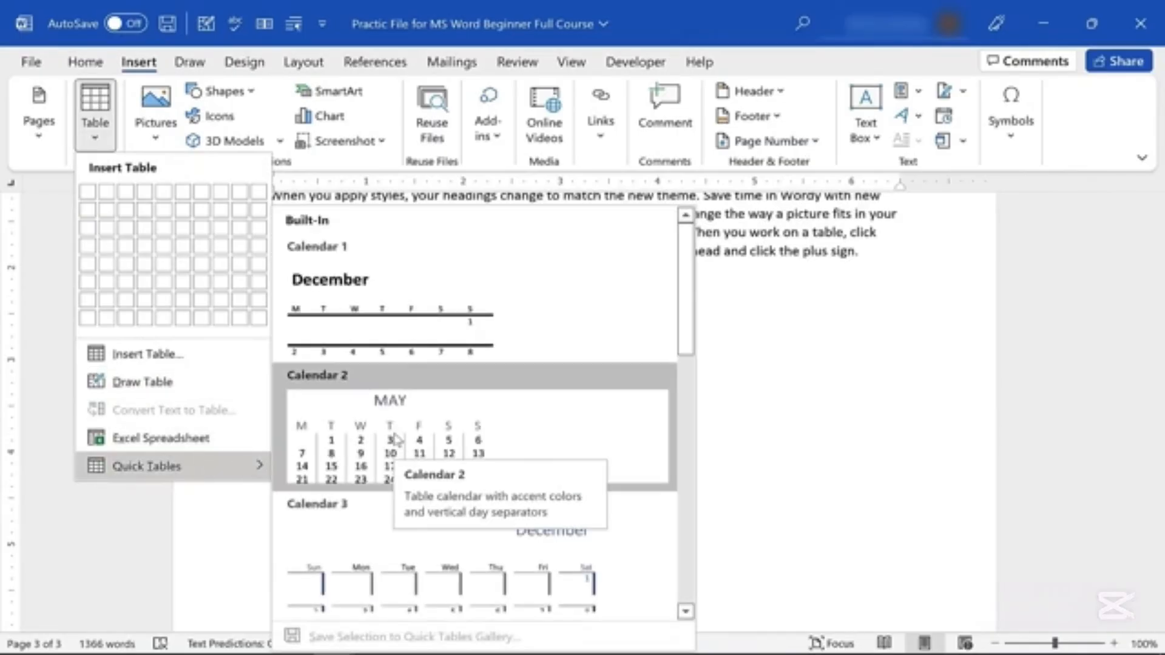
{"action": "scroll", "coordinate": [395, 446], "scroll_direction": "down", "scroll_amount": 10}
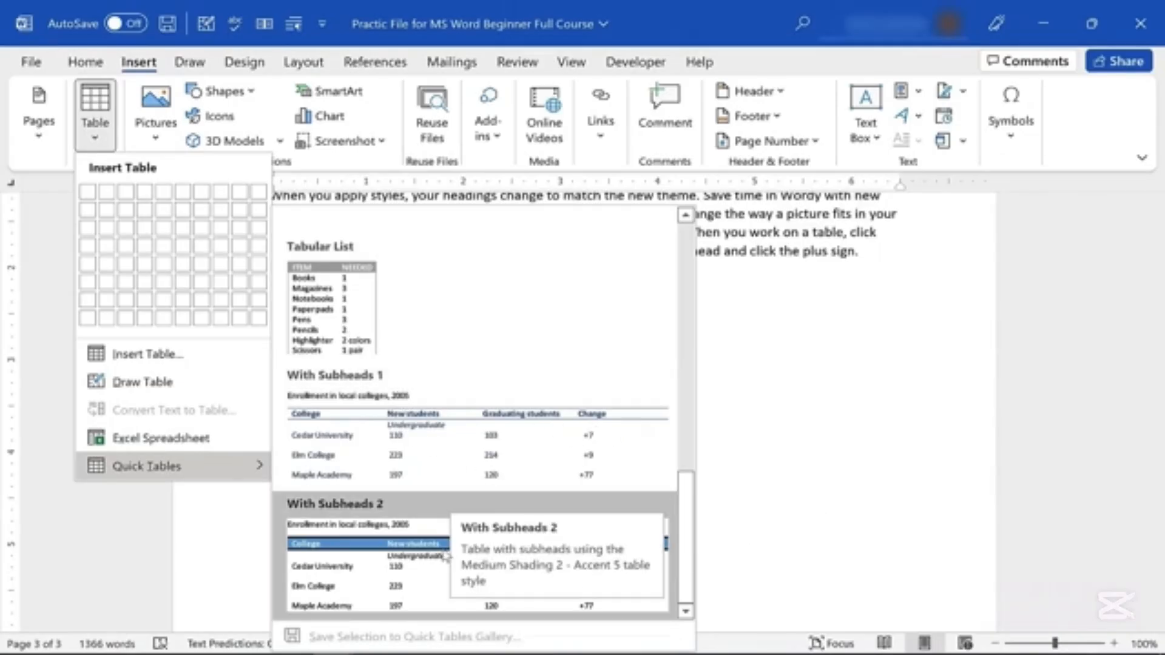
{"action": "scroll", "coordinate": [661, 550], "scroll_direction": "up", "scroll_amount": 10}
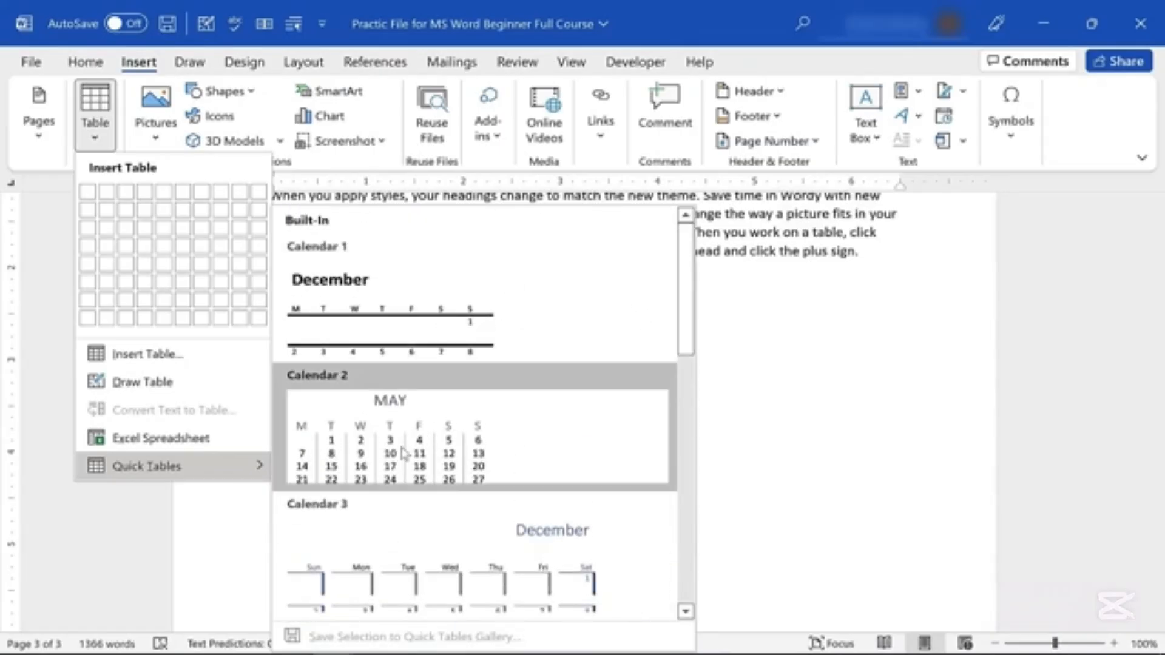
{"action": "left_click", "coordinate": [396, 457]}
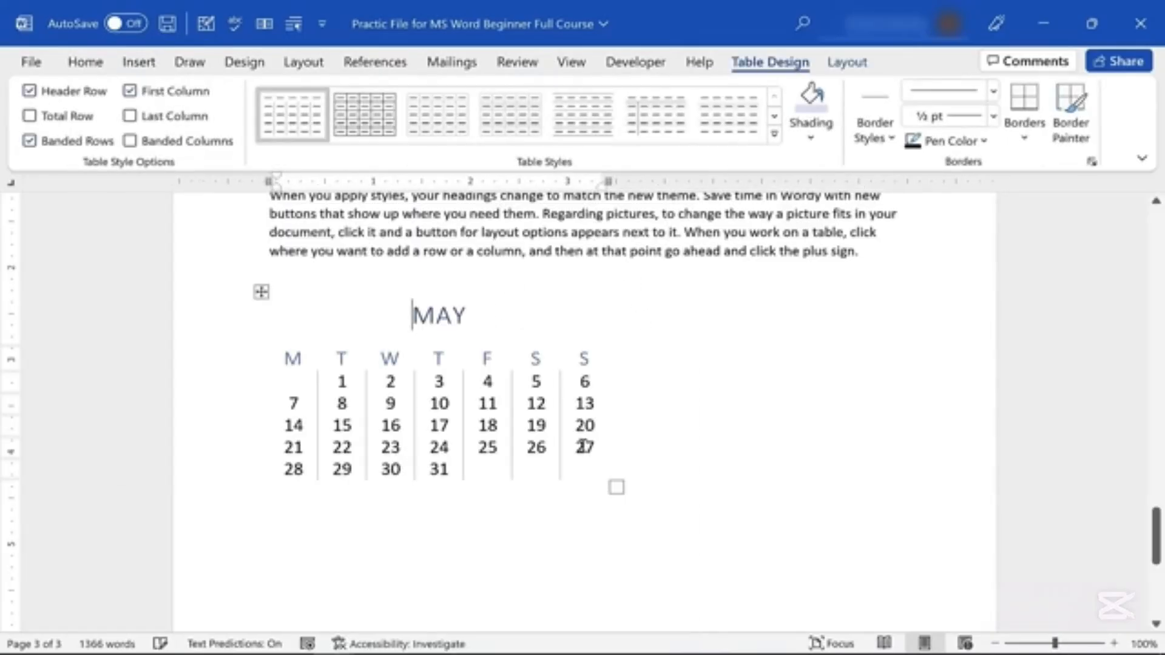
{"action": "key", "text": "ctrl+z"}
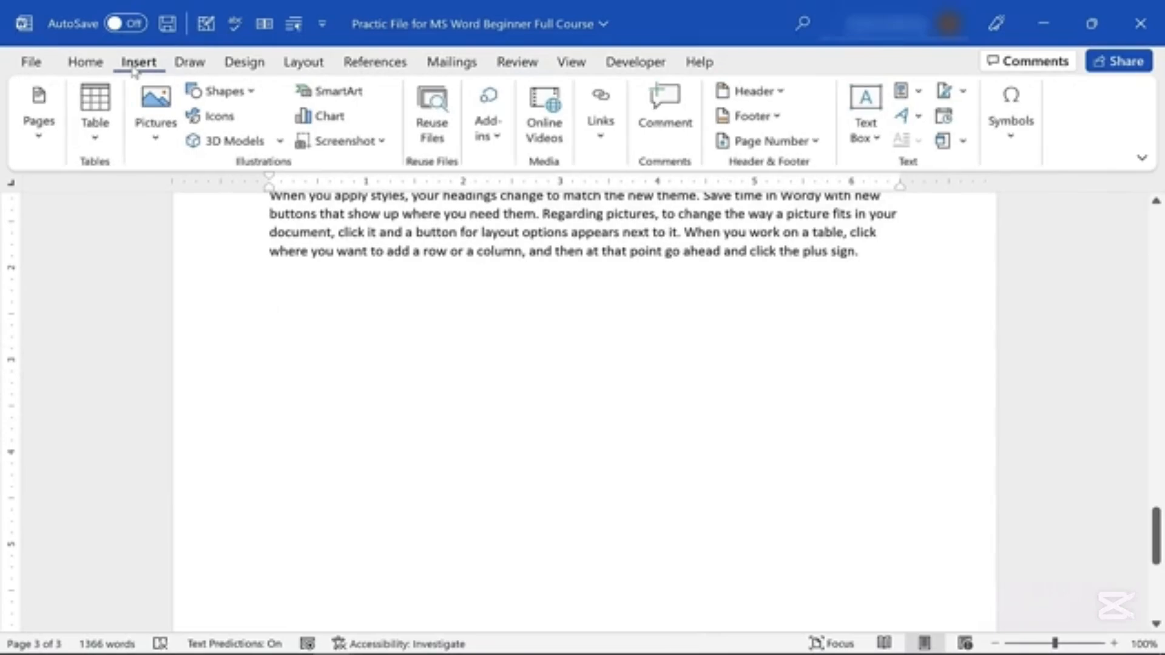
Try inserting a table with 5 columns and 2 rows below the last paragraph, and undo it
{"action": "left_click", "coordinate": [102, 130]}
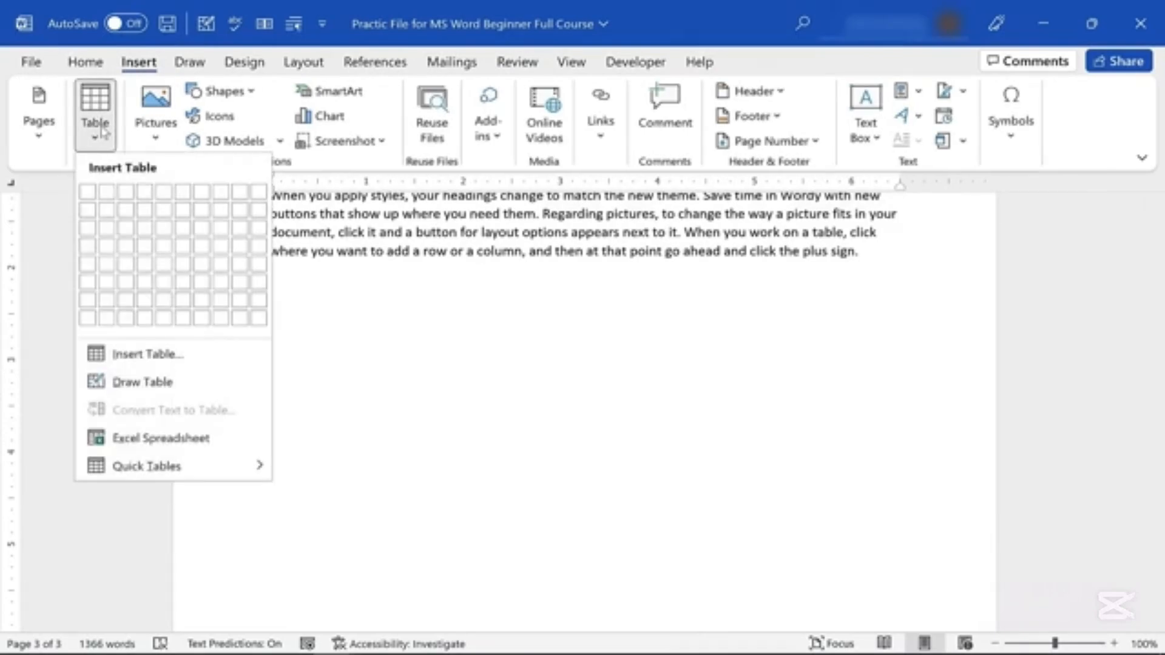
{"action": "left_click", "coordinate": [152, 355]}
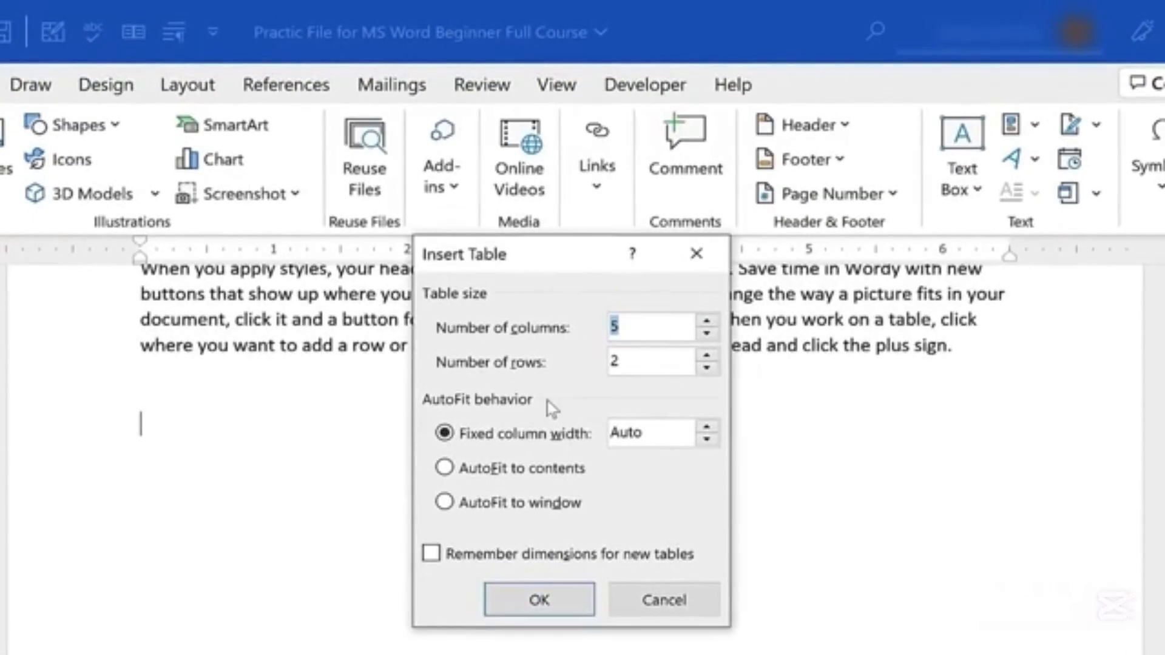
{"action": "left_click", "coordinate": [548, 602]}
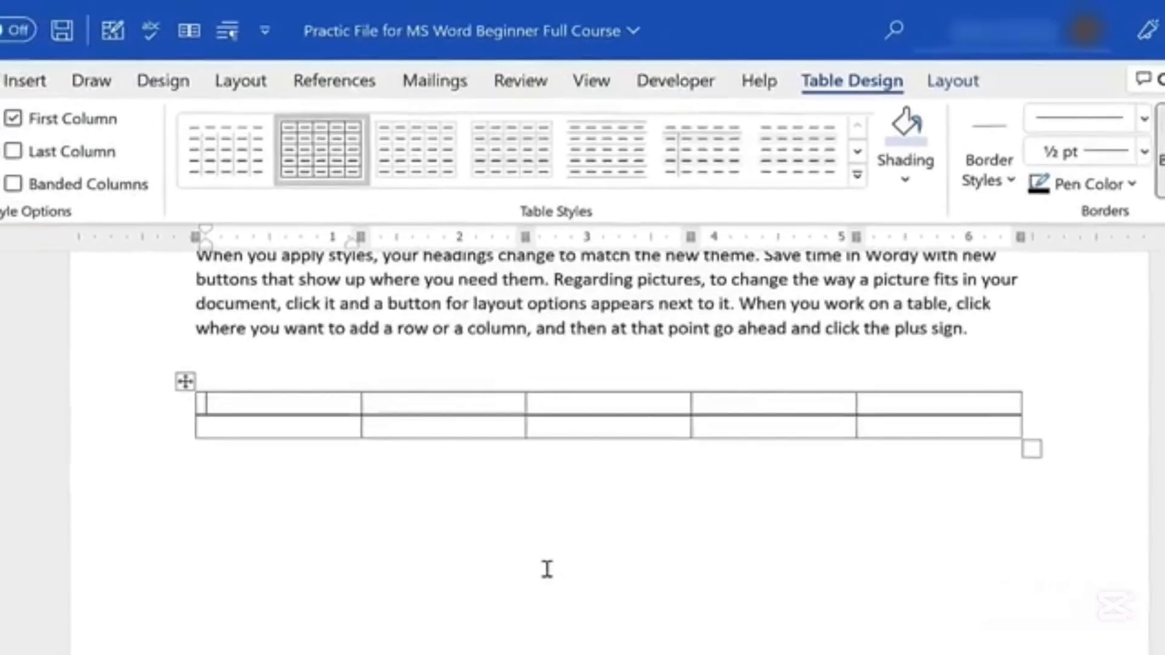
{"action": "key", "text": "ctrl+z"}
Insert a table with 3 columns and 4 rows below the last paragraph
{"action": "left_click", "coordinate": [24, 80]}
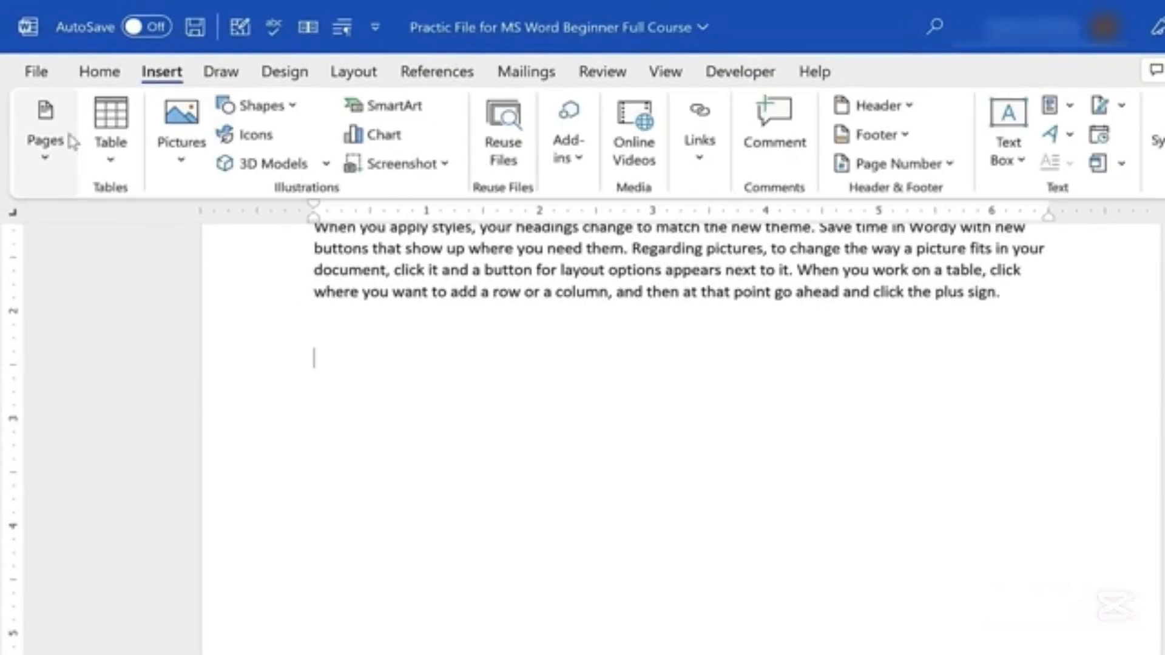
{"action": "left_click", "coordinate": [100, 160]}
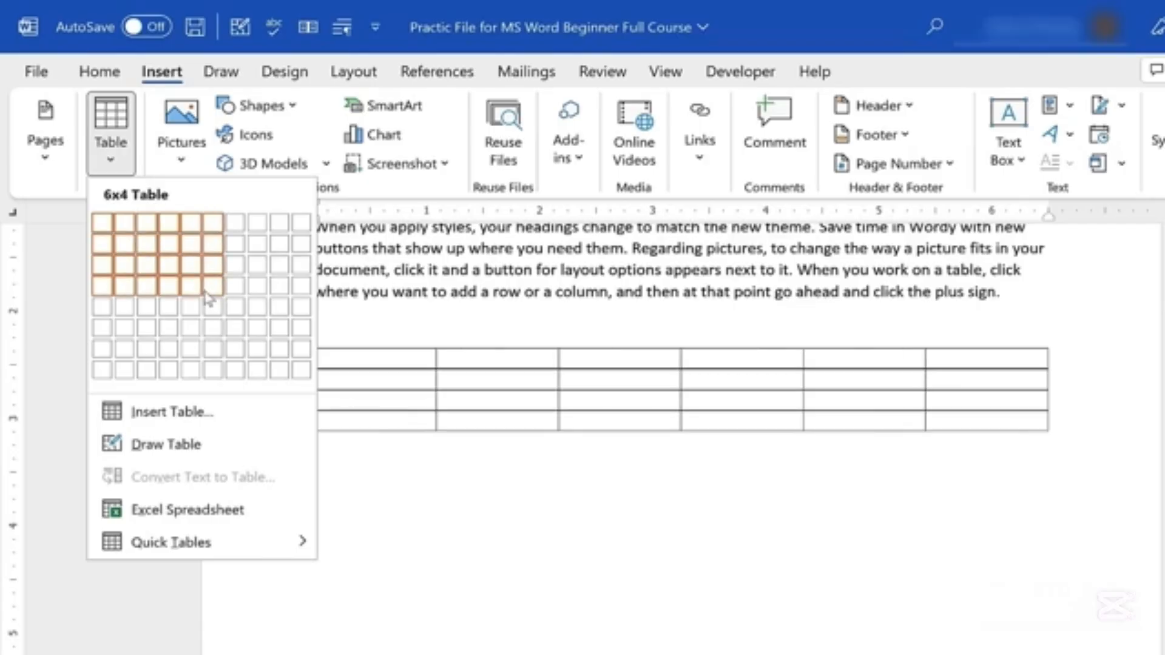
{"action": "left_click", "coordinate": [147, 286]}
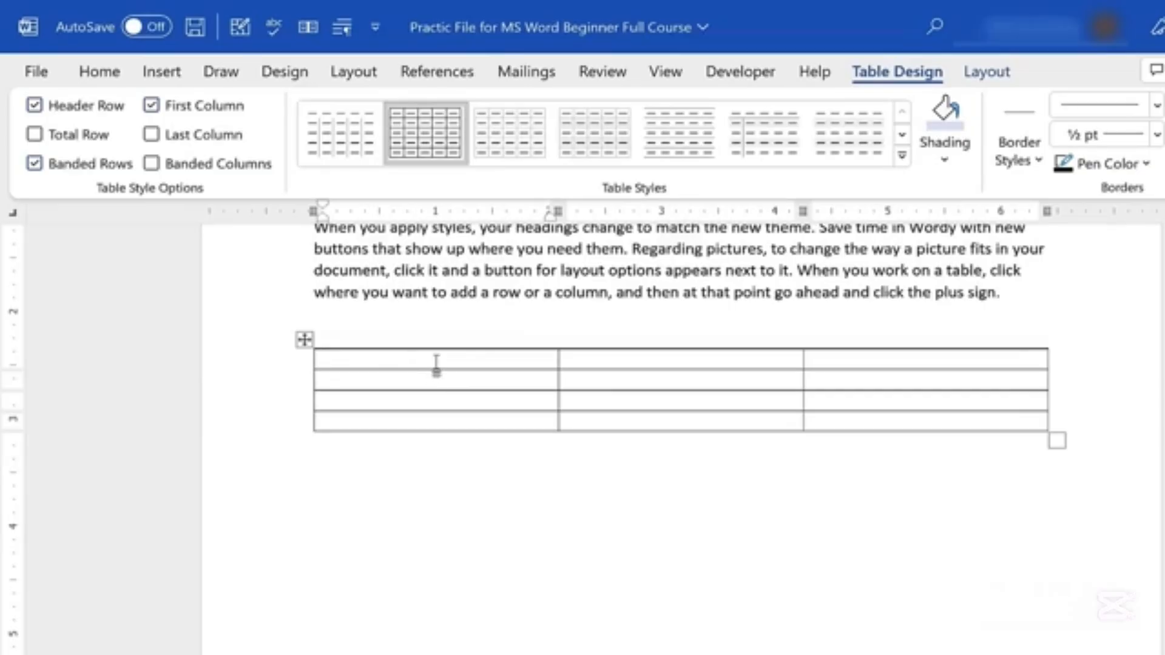
Enter the column headings Name, Address and Phone Number in the table's first row
{"action": "type", "text": "Name"}
{"action": "key", "text": "Tab"}
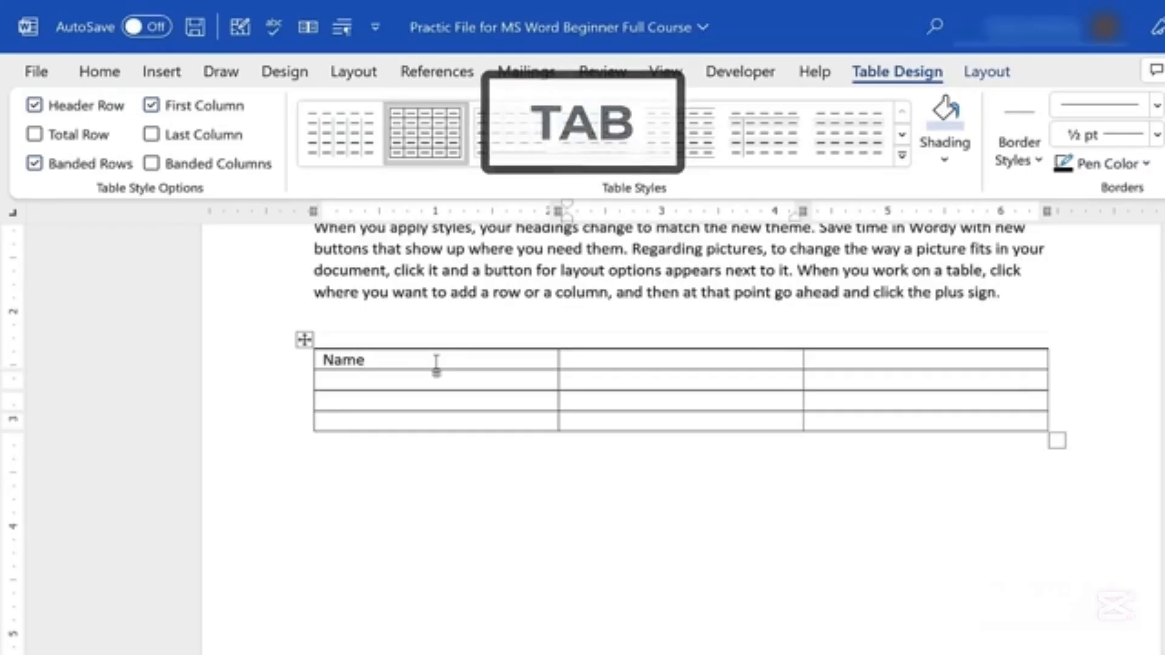
{"action": "type", "text": "Address"}
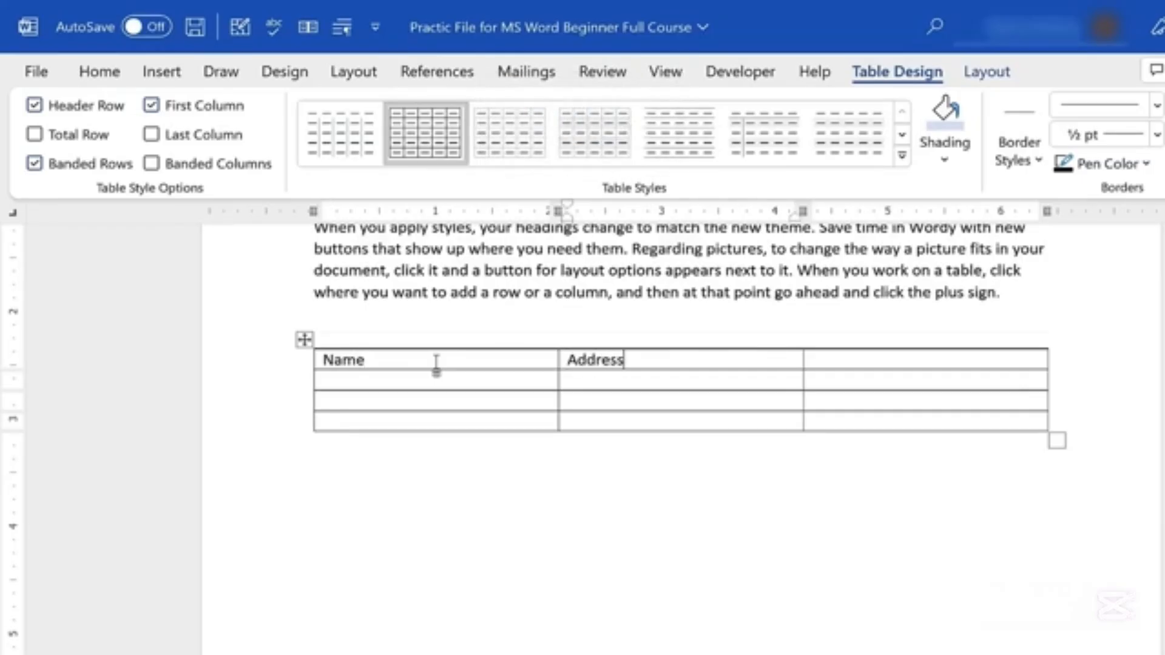
{"action": "key", "text": "Tab"}
{"action": "type", "text": "Phone Numb"}
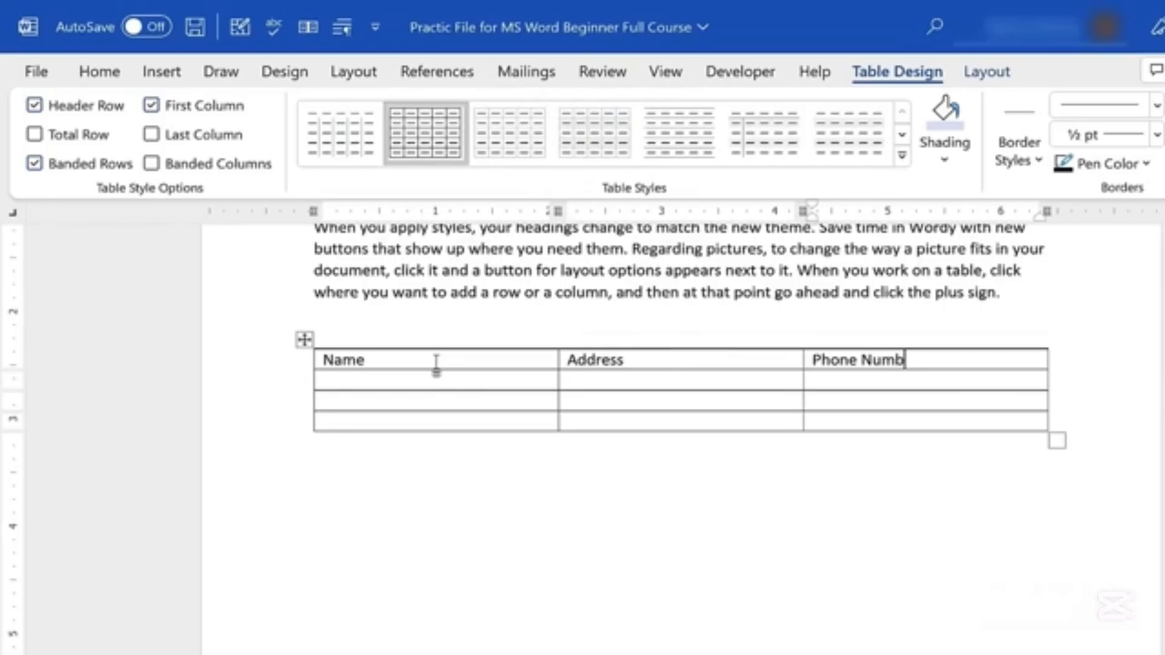
{"action": "type", "text": "er"}
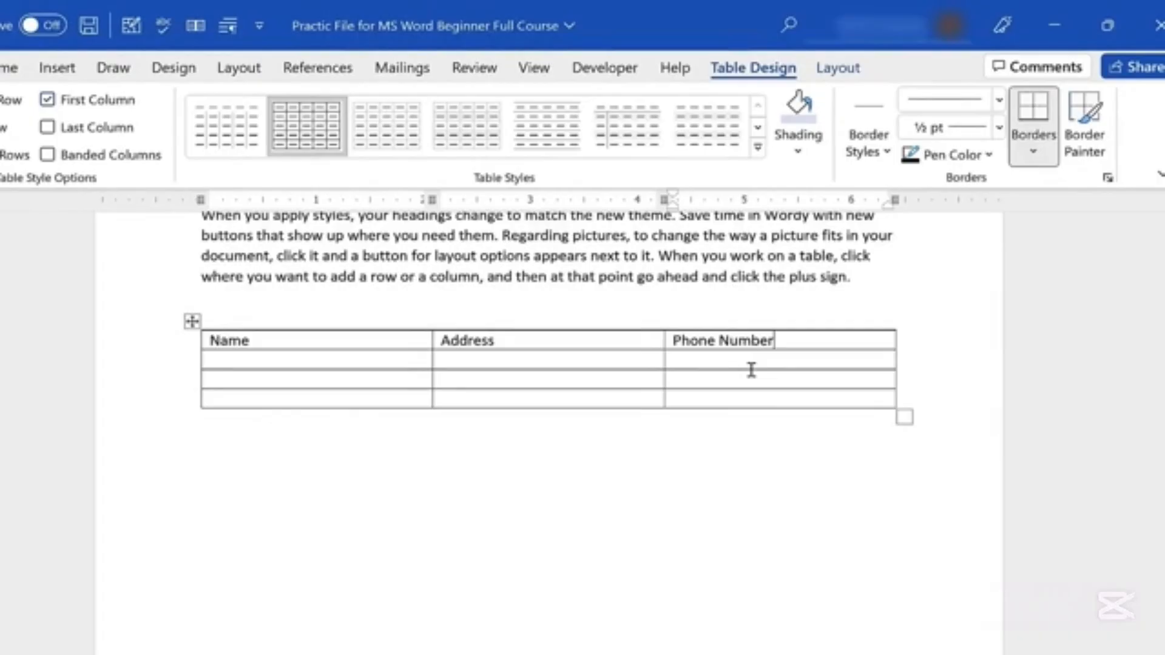
Add a column after Phone Number and give it the heading Email
{"action": "right_click", "coordinate": [874, 342]}
{"action": "left_click", "coordinate": [835, 344]}
{"action": "right_click", "coordinate": [841, 341]}
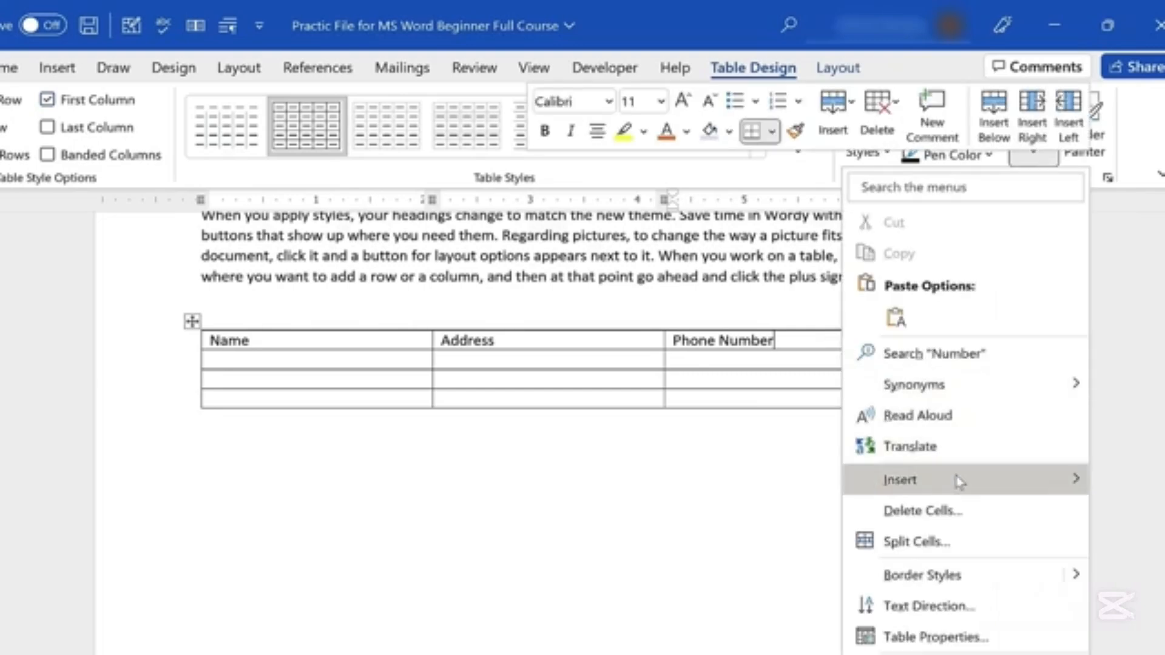
{"action": "mouse_move", "coordinate": [959, 481]}
{"action": "left_click", "coordinate": [782, 512]}
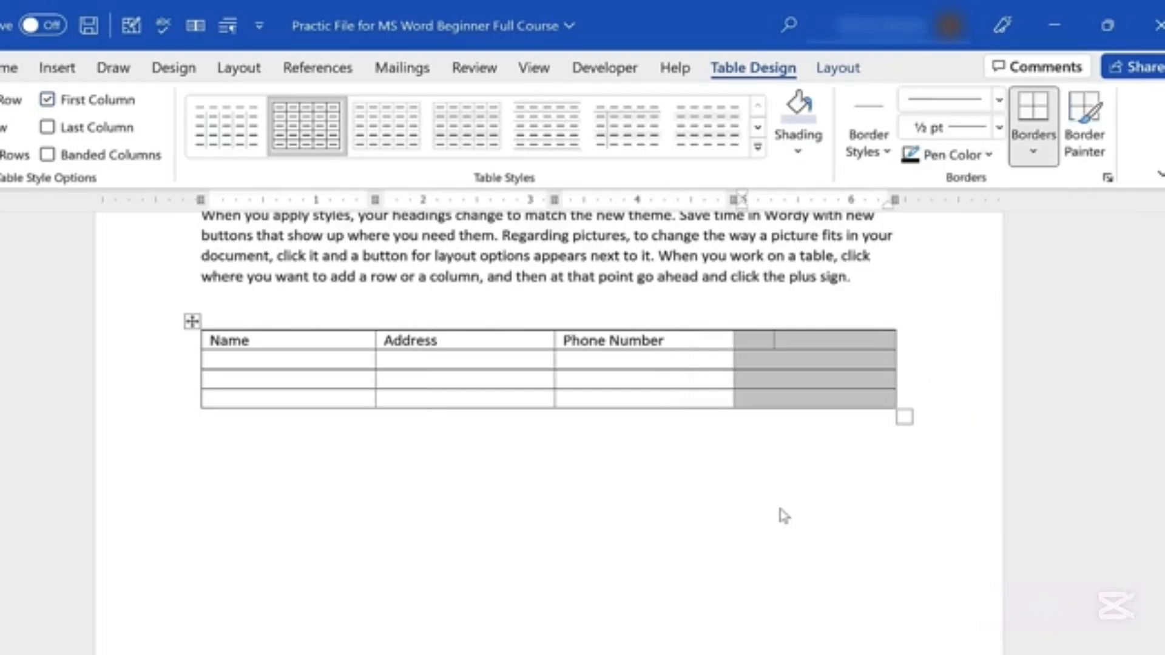
{"action": "left_click", "coordinate": [786, 341]}
{"action": "type", "text": "Email"}
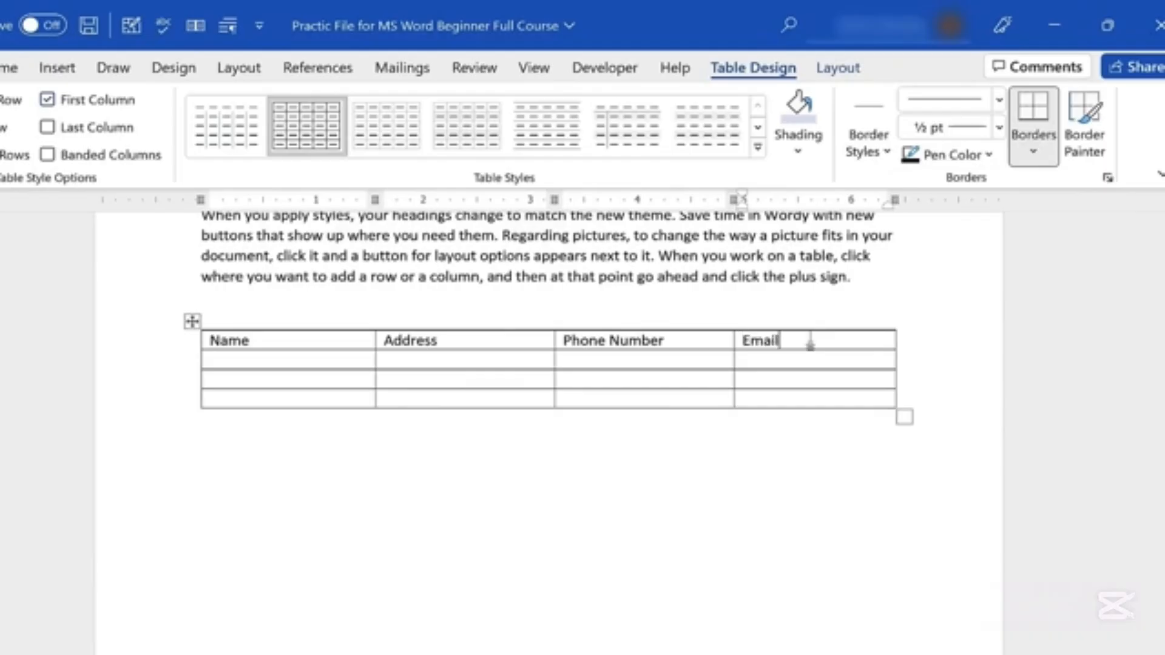
Fill the table's last row with the placeholder entries "Asljfaslfks", "Asdfjlkasj;", "Alsjdf;as" and "Asldfasjl;"
{"action": "left_click", "coordinate": [337, 399]}
{"action": "type", "text": "asljfaslfks"}
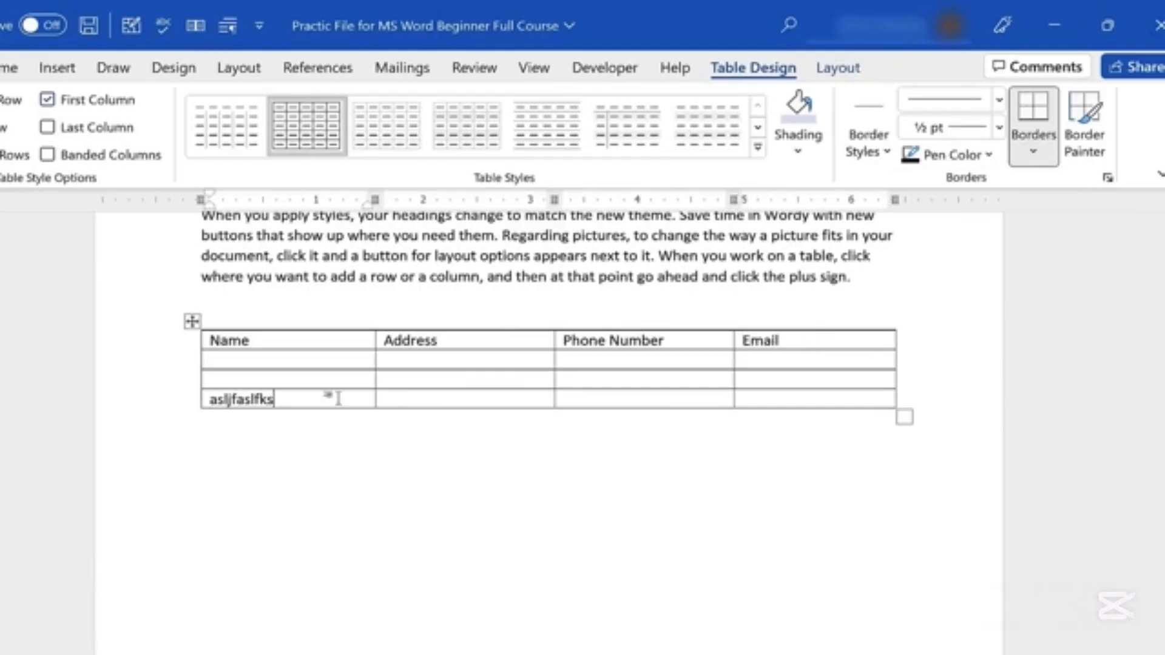
{"action": "key", "text": "Tab"}
{"action": "type", "text": "asdfjlkasj;"}
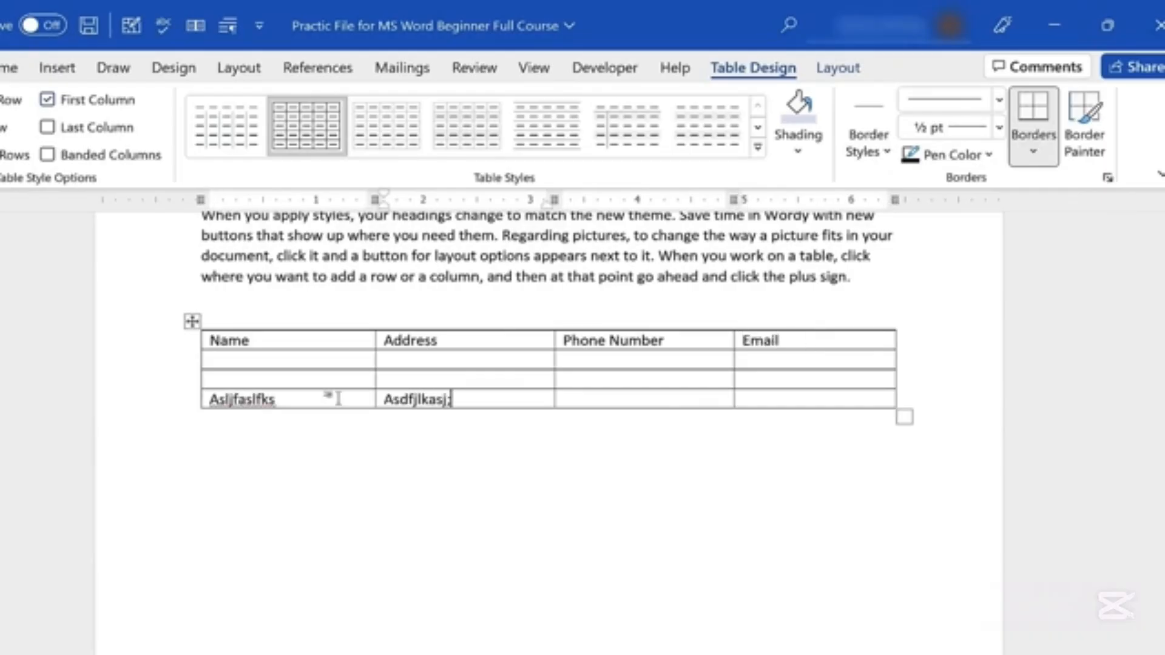
{"action": "key", "text": "Tab"}
{"action": "type", "text": "alsjdf;as"}
{"action": "key", "text": "Tab"}
{"action": "type", "text": "asldfasjl;"}
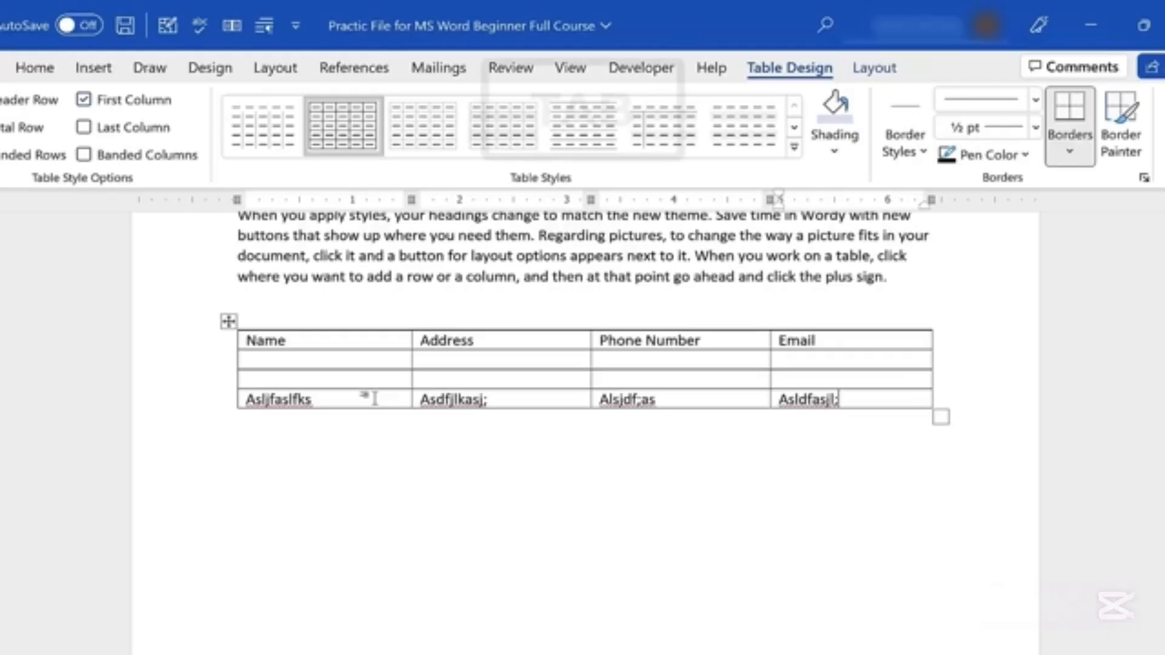
Append a row with the entries "Lajksd", "A;lskjfklja", "Jalksdf;a" and "Alsd;fk", followed by an empty row
{"action": "key", "text": "Tab"}
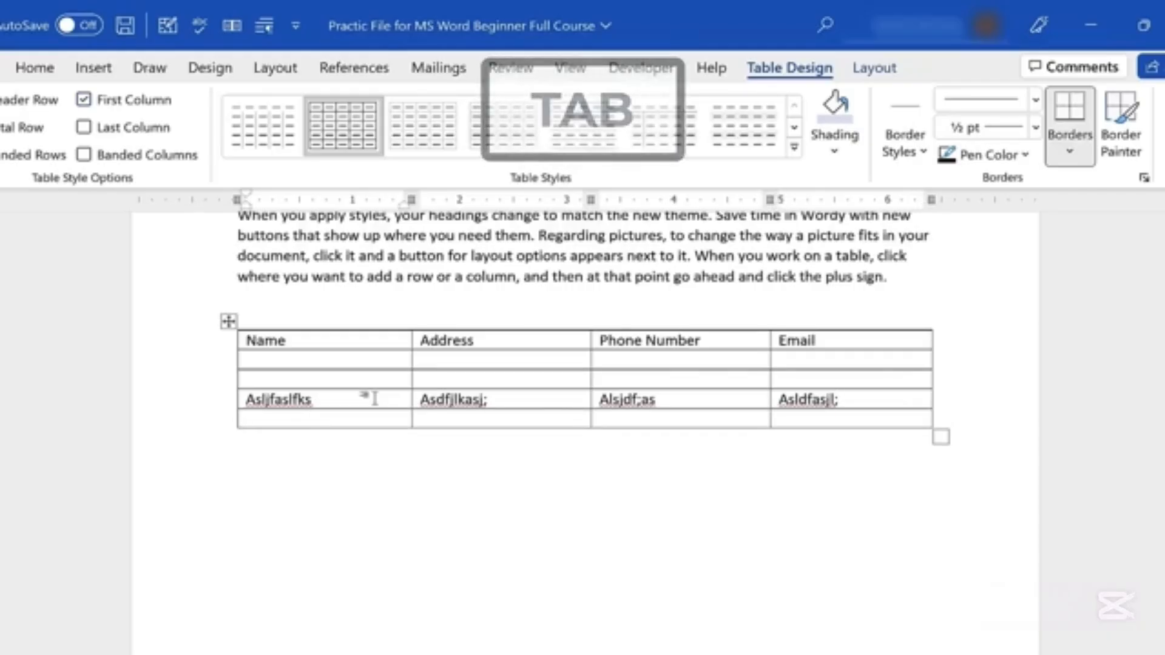
{"action": "type", "text": "Lajksd"}
{"action": "key", "text": "Tab"}
{"action": "type", "text": "A;lskjfklja"}
{"action": "key", "text": "Tab"}
{"action": "type", "text": "jalksdf;a"}
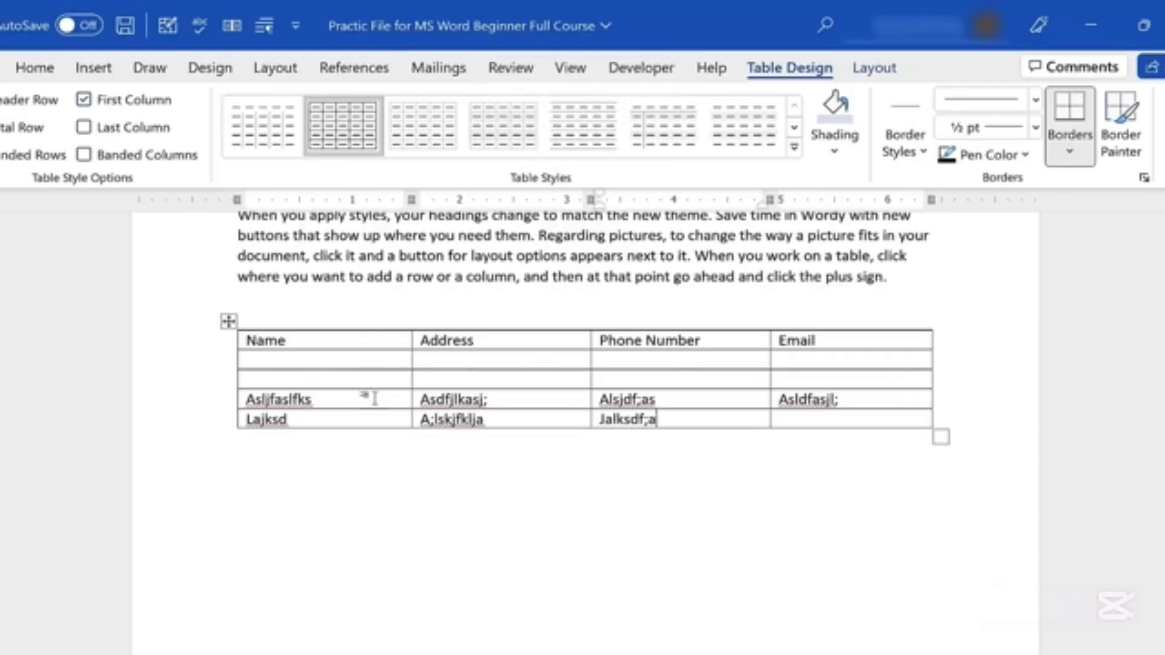
{"action": "key", "text": "Tab"}
{"action": "type", "text": "Alsd;fk"}
{"action": "key", "text": "Tab"}
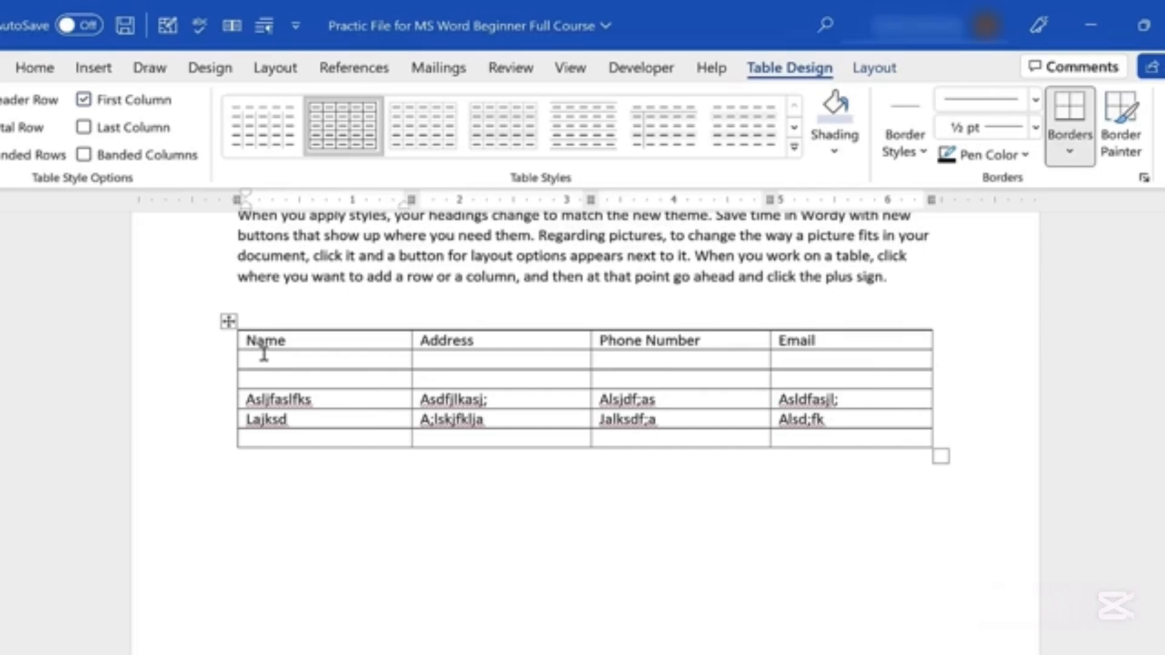
Format the table's header row with orange shading and bold, centered text
{"action": "left_click_drag", "start_coordinate": [241, 340], "coordinate": [285, 349]}
{"action": "left_click_drag", "start_coordinate": [290, 333], "coordinate": [856, 343]}
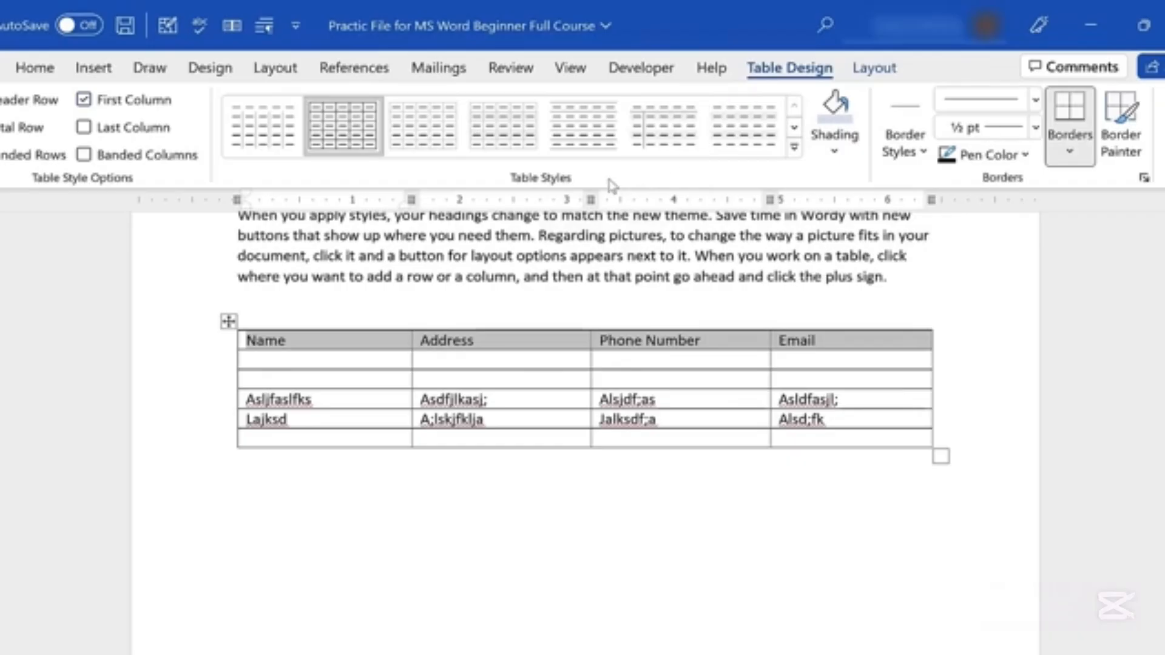
{"action": "left_click", "coordinate": [835, 157]}
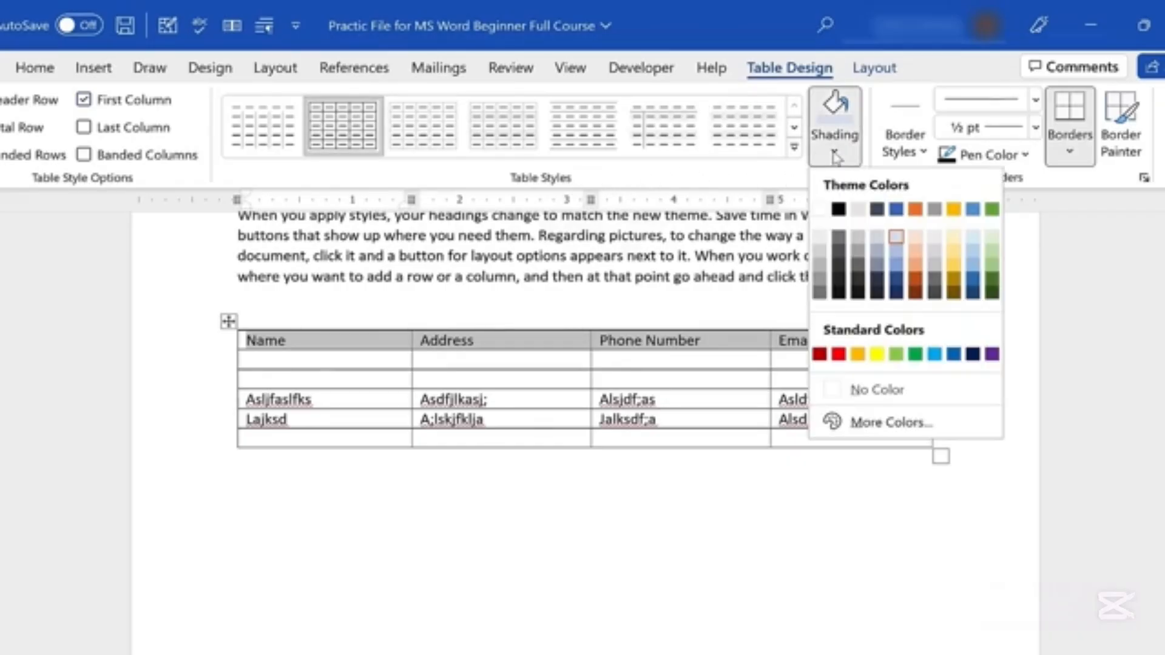
{"action": "left_click", "coordinate": [916, 210]}
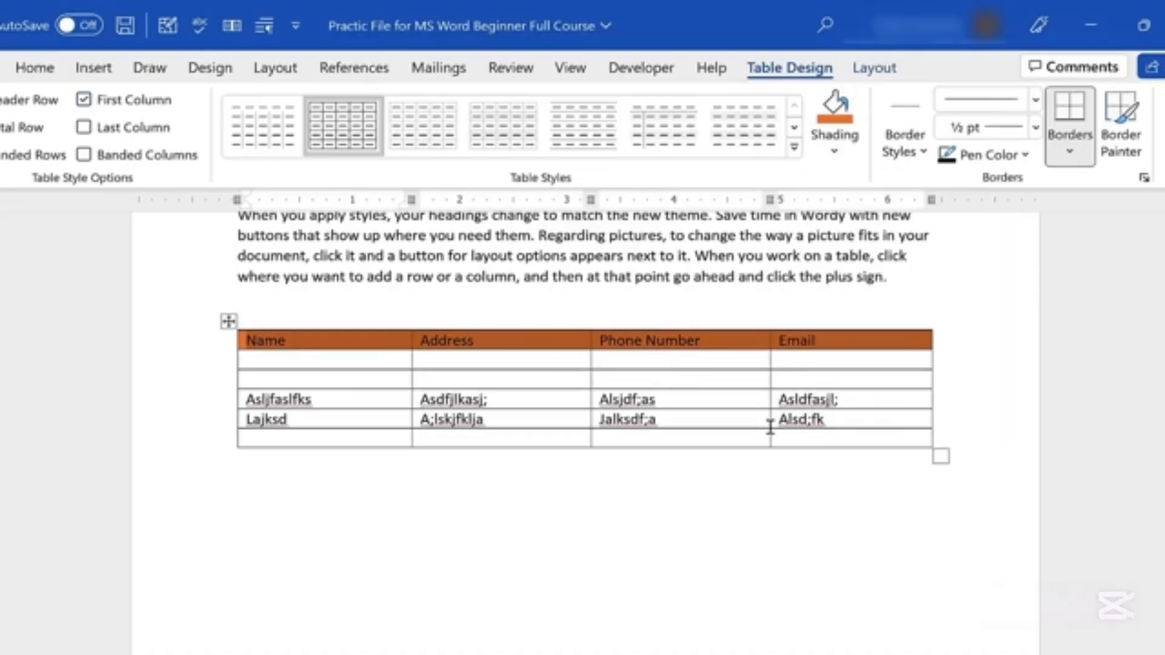
{"action": "left_click", "coordinate": [38, 71]}
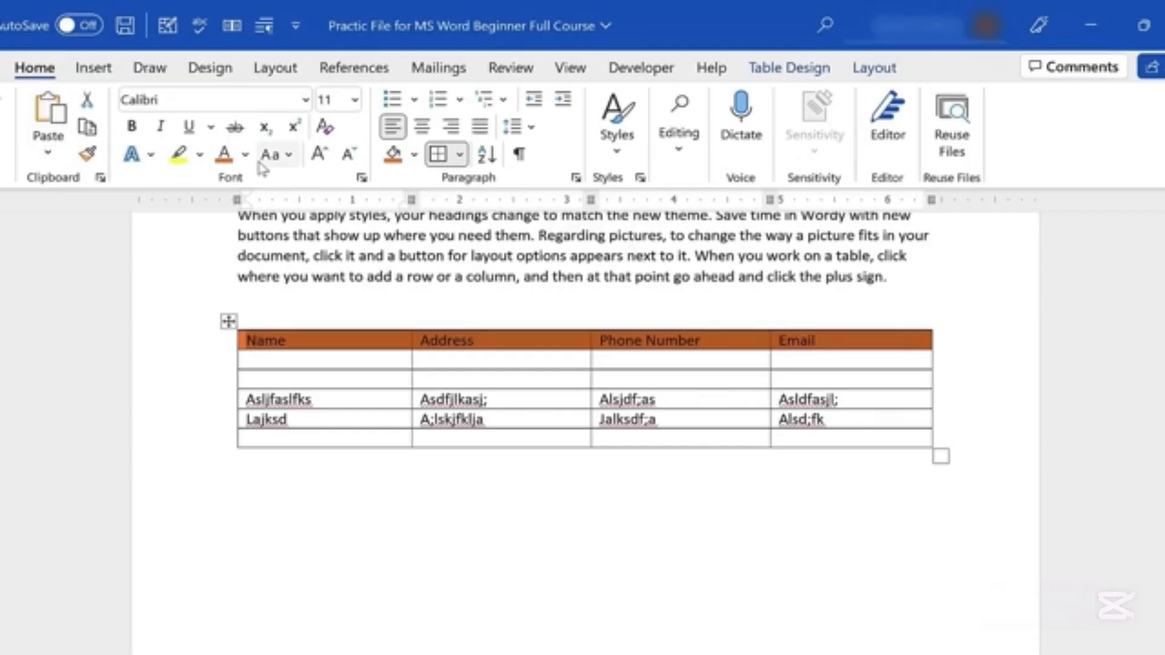
{"action": "left_click", "coordinate": [131, 126]}
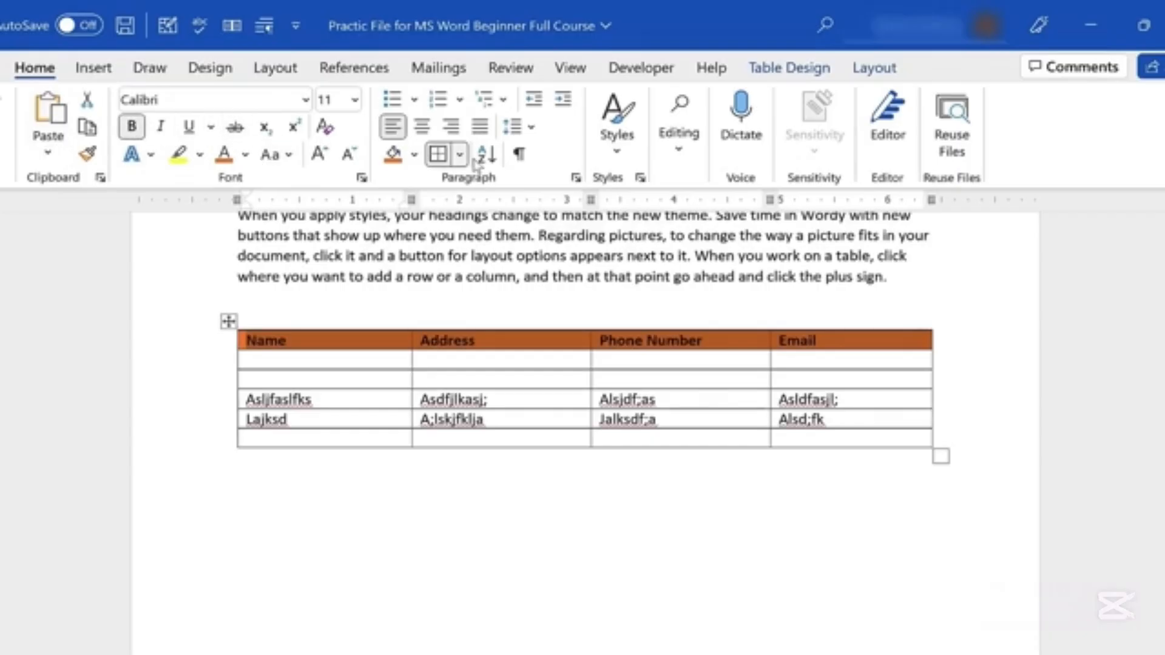
{"action": "left_click", "coordinate": [423, 127]}
{"action": "left_click", "coordinate": [724, 471]}
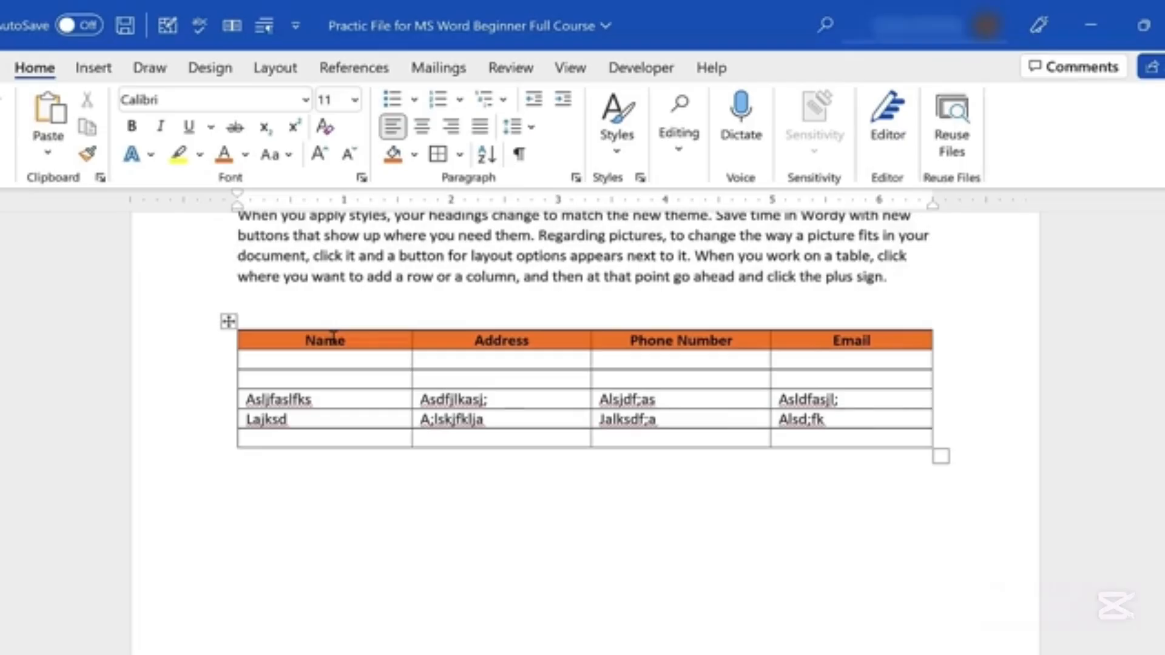
Apply the green Grid Table 4 style to the whole table
{"action": "left_click_drag", "start_coordinate": [334, 337], "coordinate": [836, 437]}
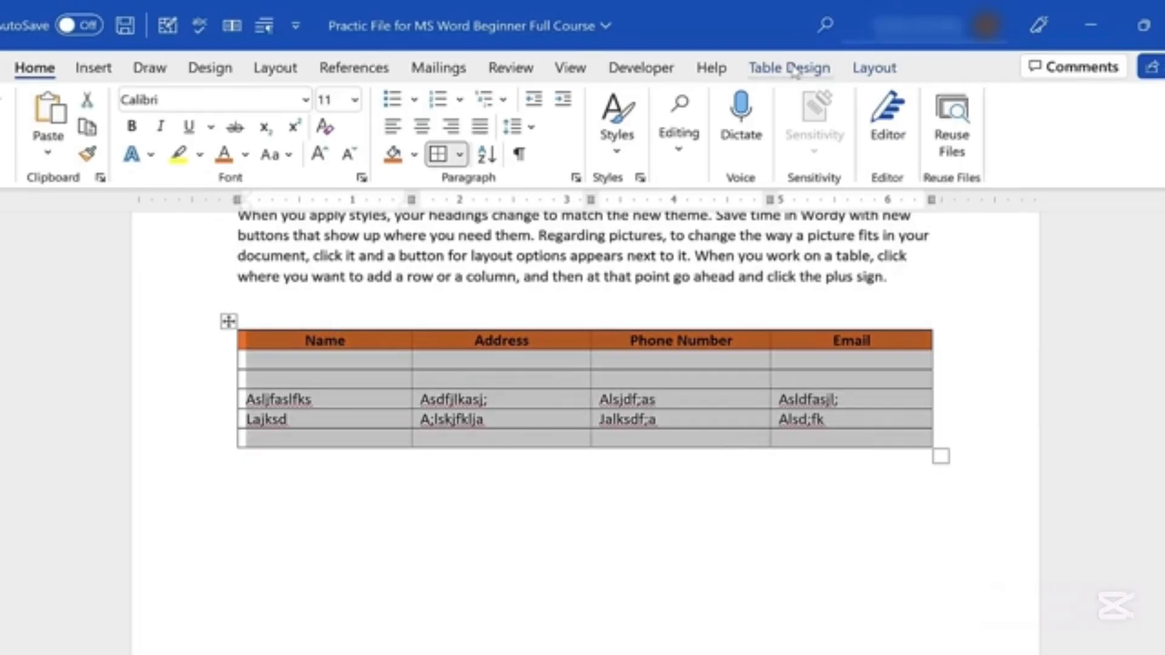
{"action": "left_click", "coordinate": [792, 68]}
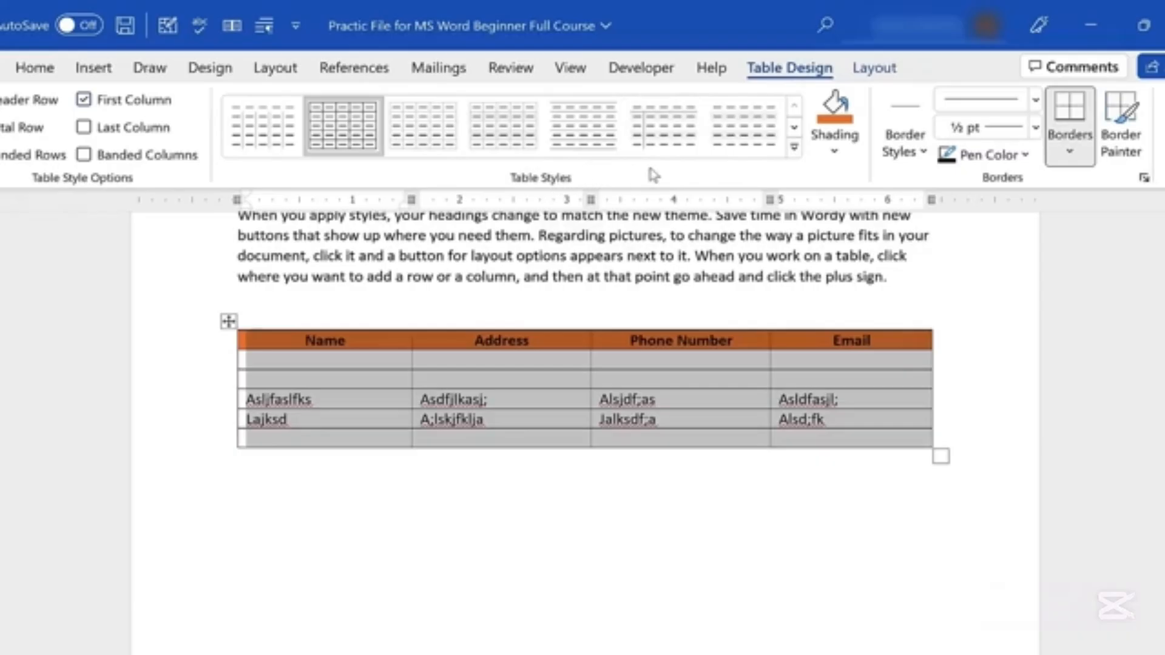
{"action": "left_click", "coordinate": [795, 158]}
{"action": "scroll", "coordinate": [607, 310], "scroll_direction": "down", "scroll_amount": 3}
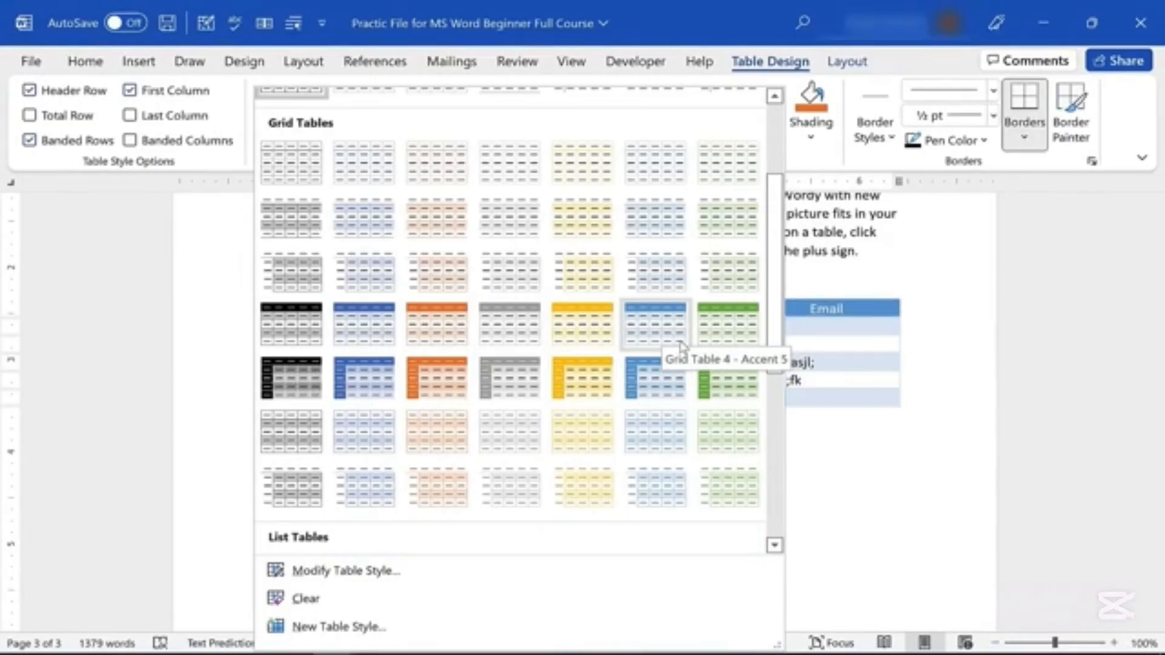
{"action": "left_click", "coordinate": [727, 328]}
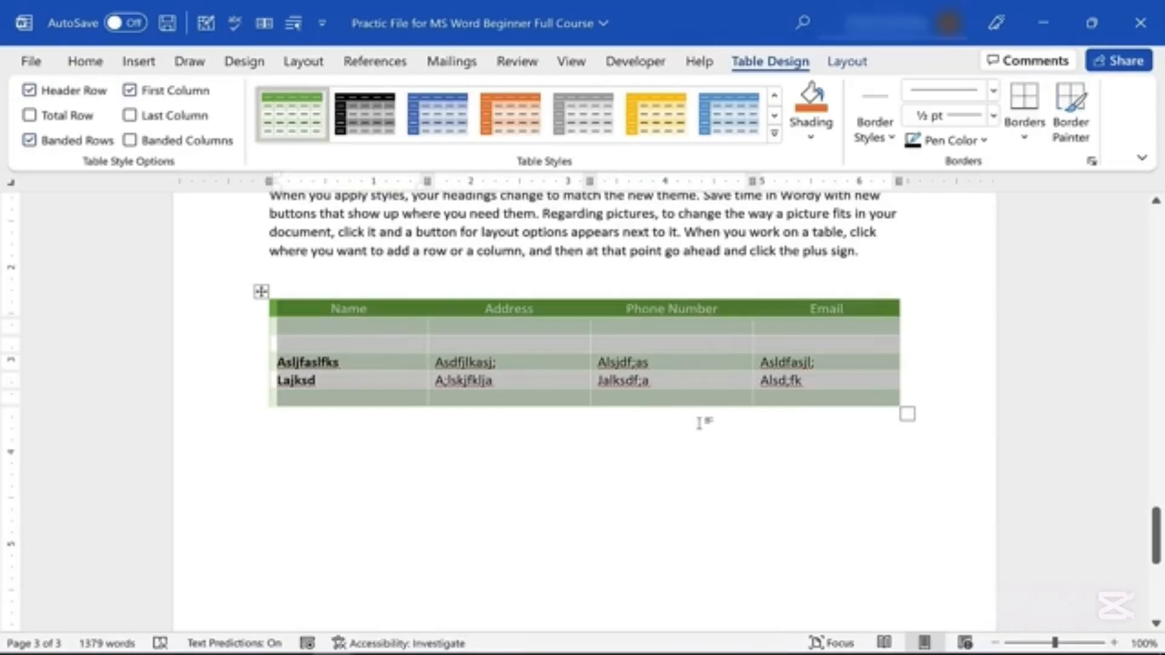
{"action": "left_click", "coordinate": [699, 423]}
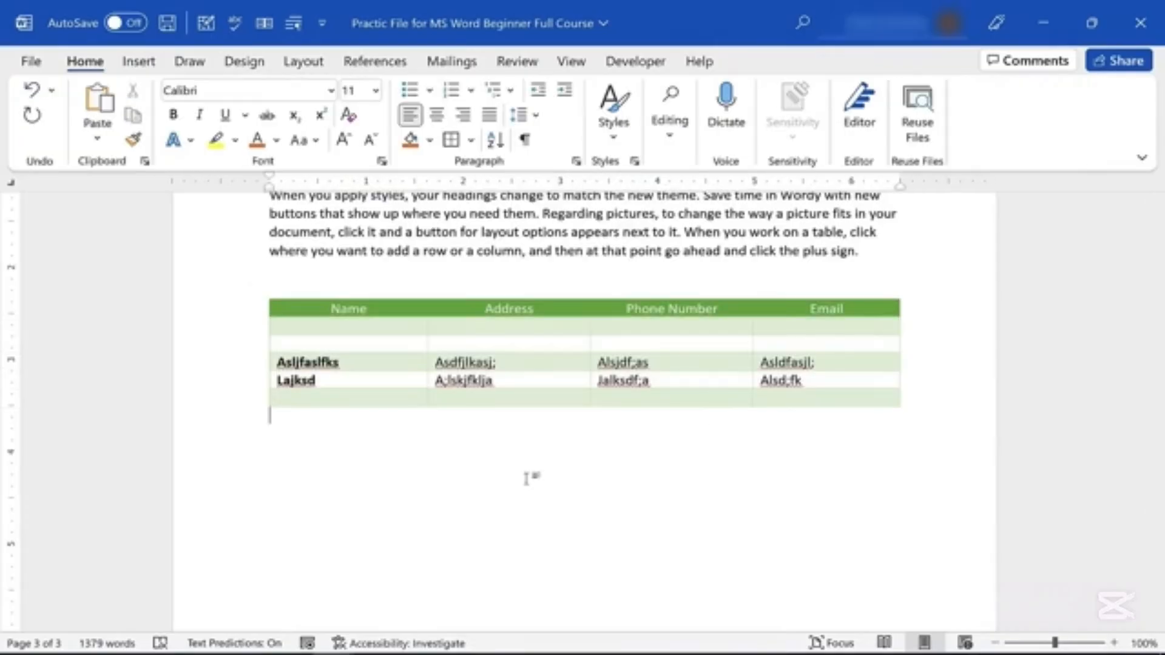
Convert the whole contact table to text, separating the entries with tabs
{"action": "mouse_move", "coordinate": [312, 307]}
{"action": "left_mouse_down"}
{"action": "mouse_move", "coordinate": [593, 379]}
{"action": "mouse_move", "coordinate": [799, 405]}
{"action": "left_mouse_up"}
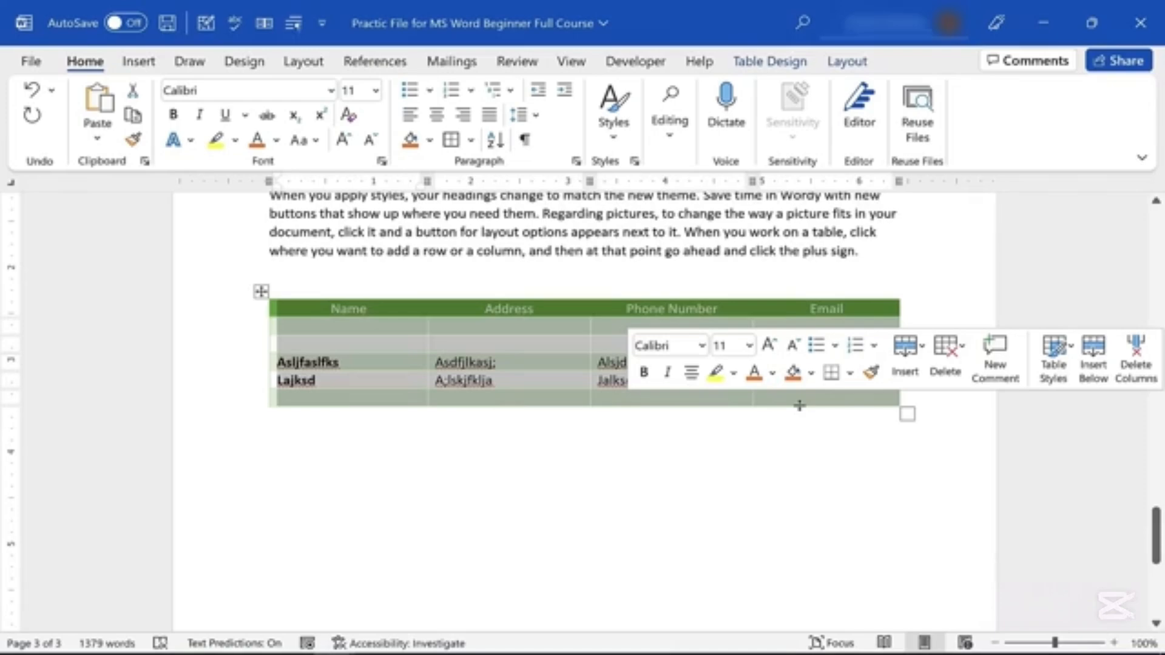
{"action": "left_click", "coordinate": [745, 495]}
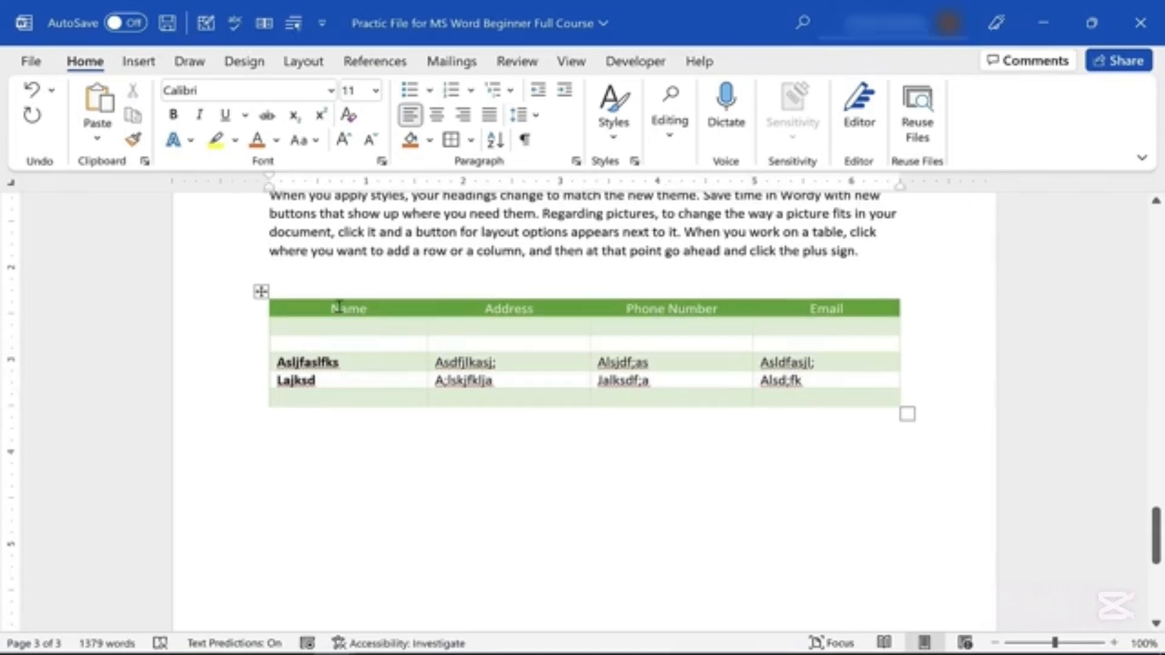
{"action": "left_click_drag", "start_coordinate": [340, 307], "coordinate": [802, 401]}
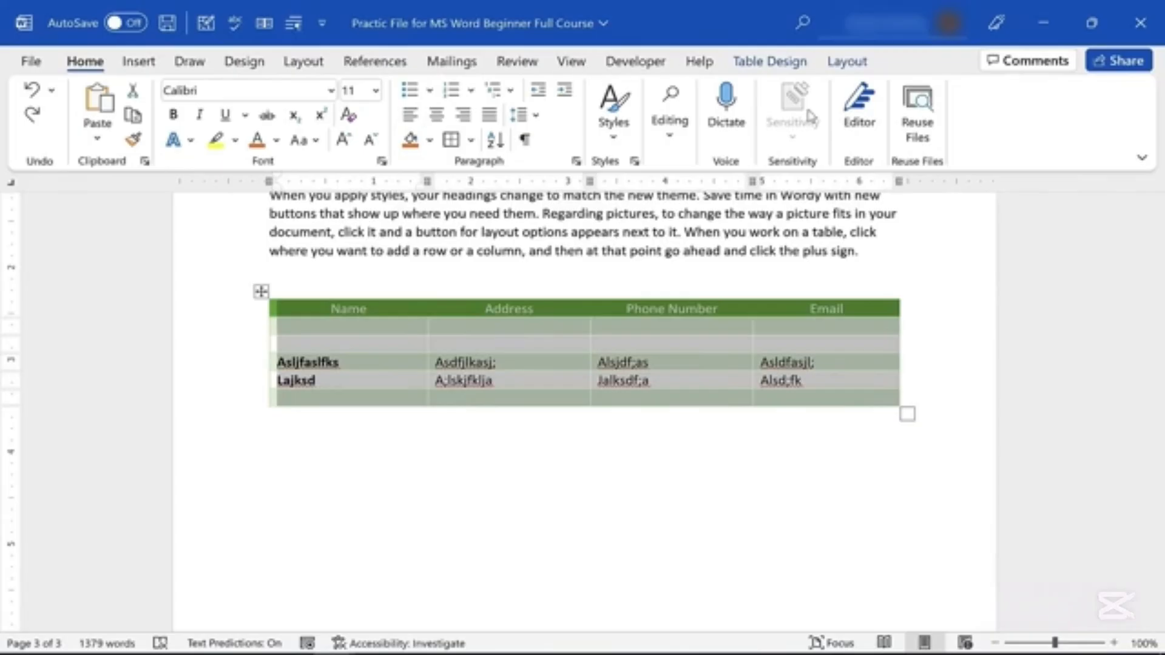
{"action": "left_click", "coordinate": [848, 63]}
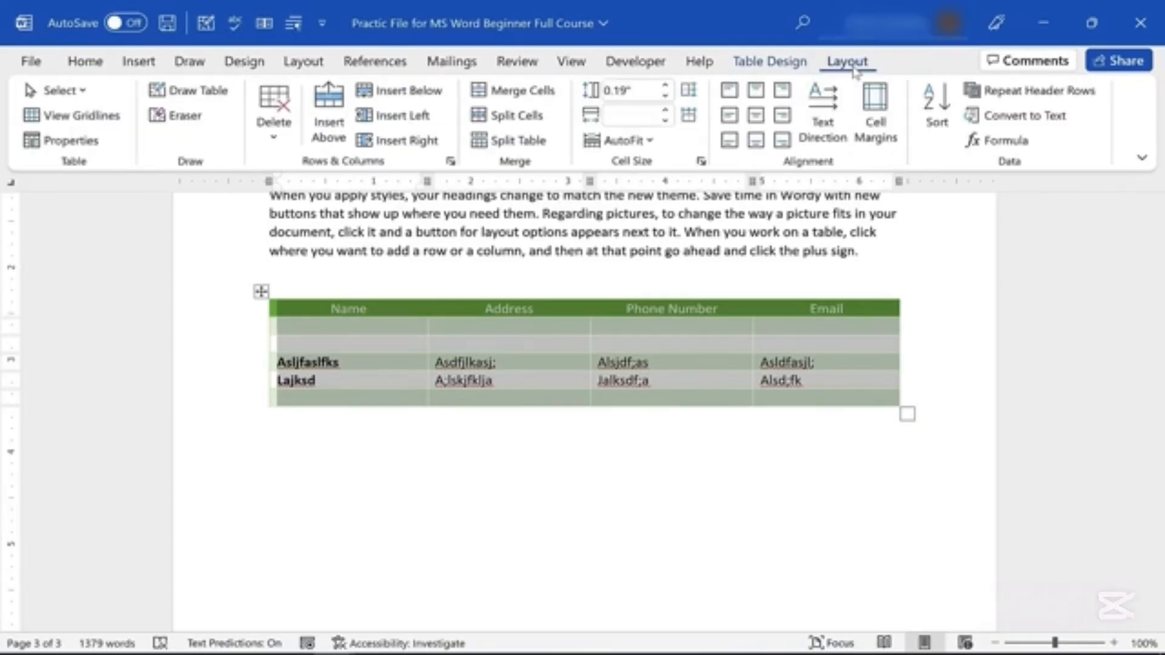
{"action": "left_click", "coordinate": [314, 69]}
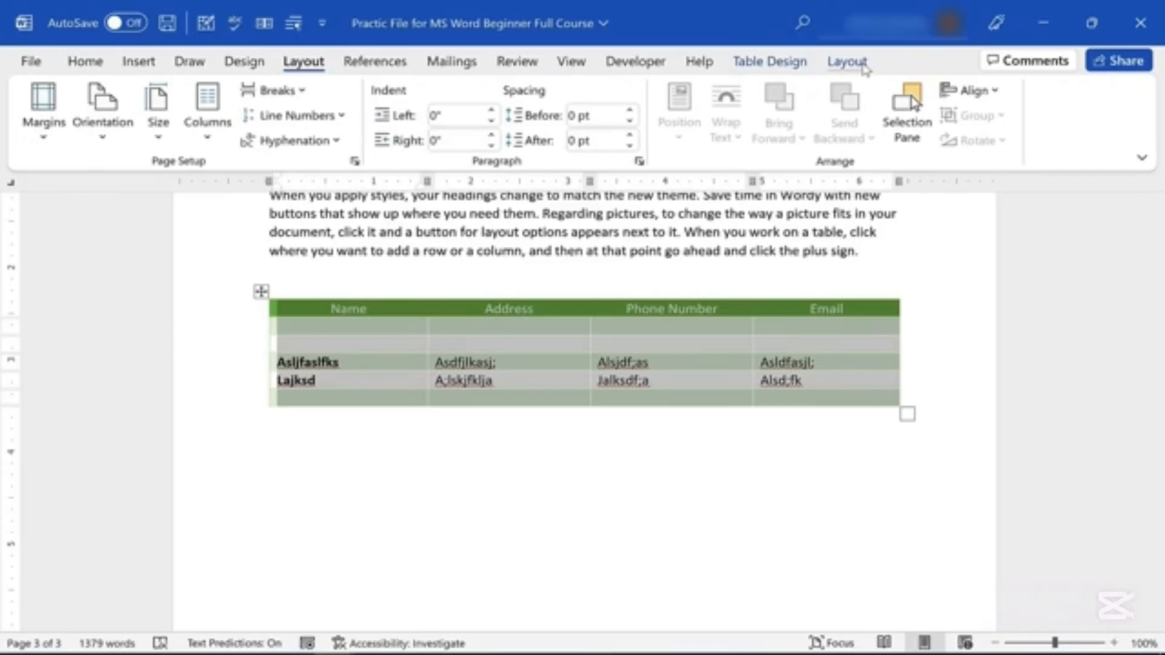
{"action": "left_click", "coordinate": [864, 68]}
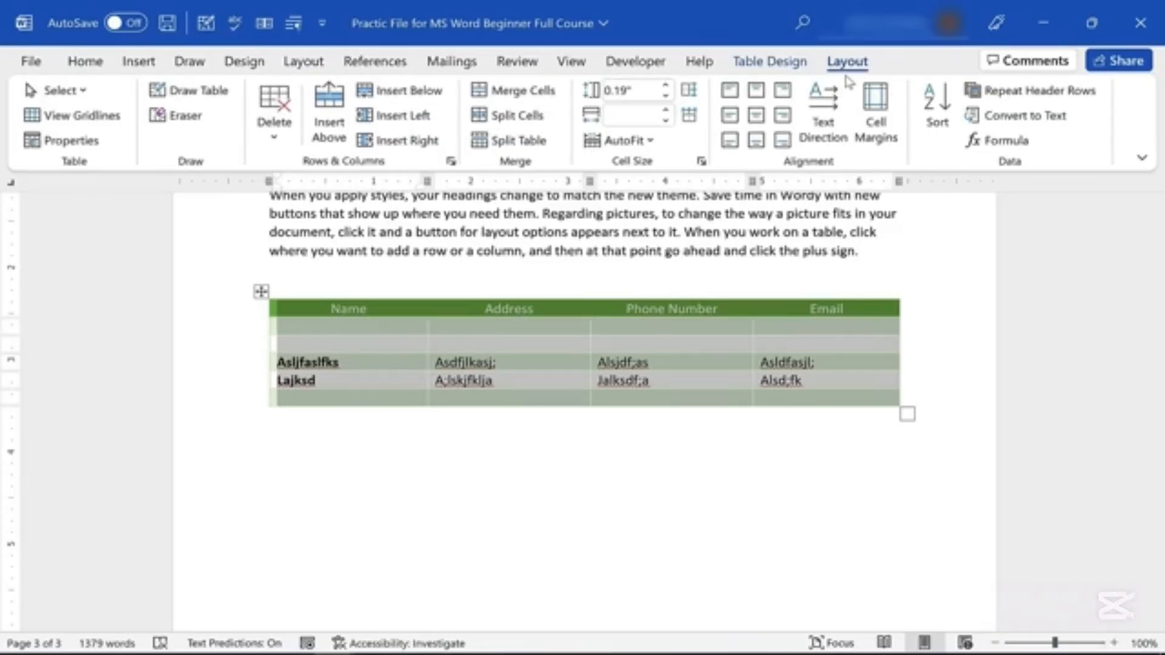
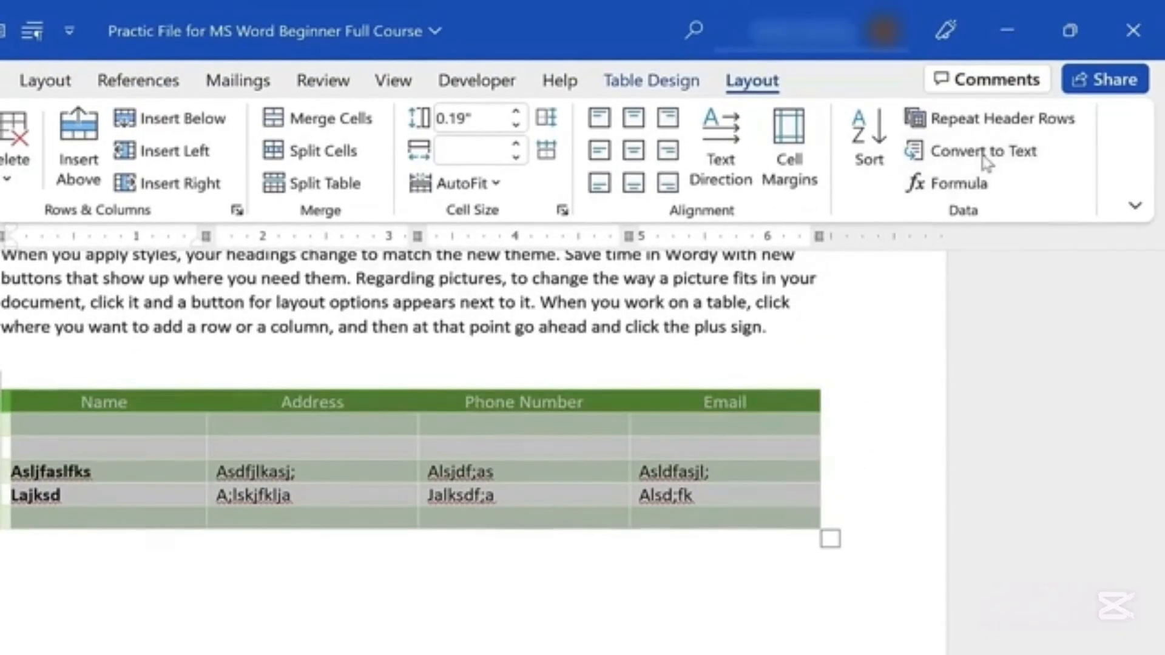
{"action": "left_click", "coordinate": [1025, 156]}
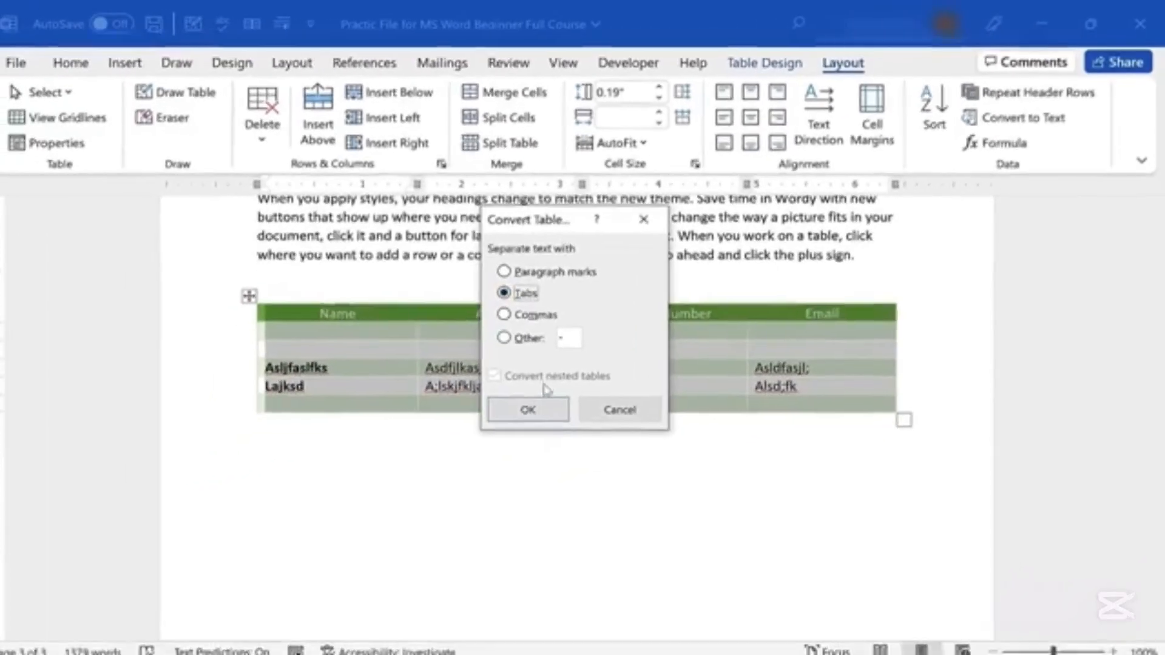
{"action": "left_click", "coordinate": [529, 408]}
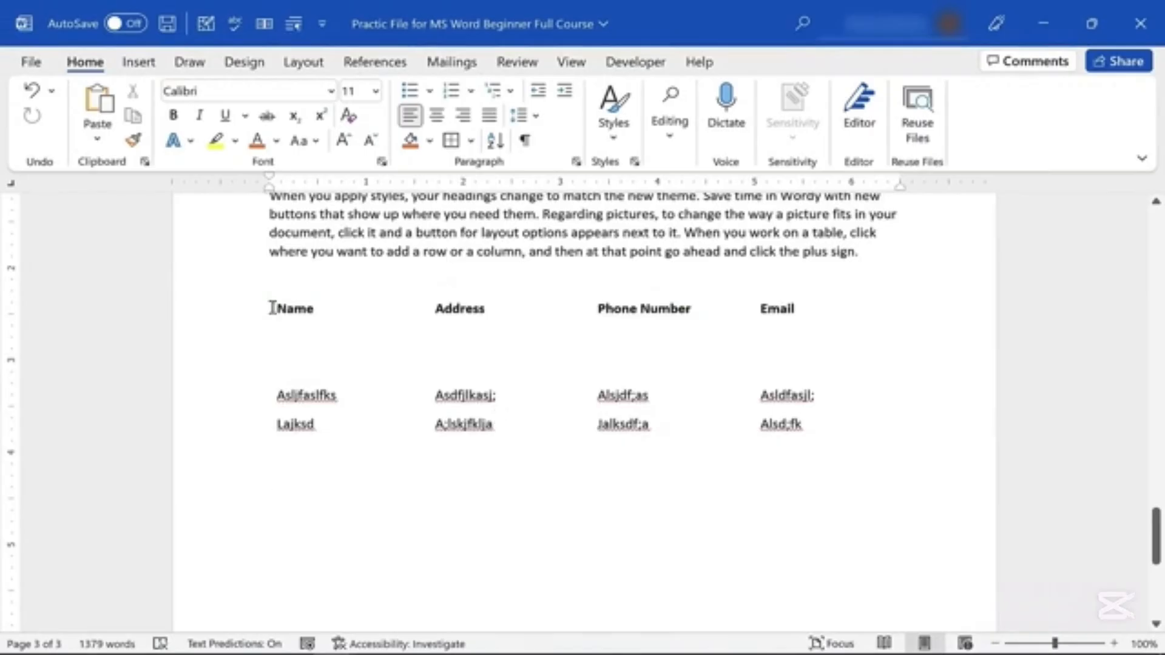
Convert the tab-separated contact text back into a four-column table
{"action": "left_click_drag", "start_coordinate": [271, 308], "coordinate": [832, 429]}
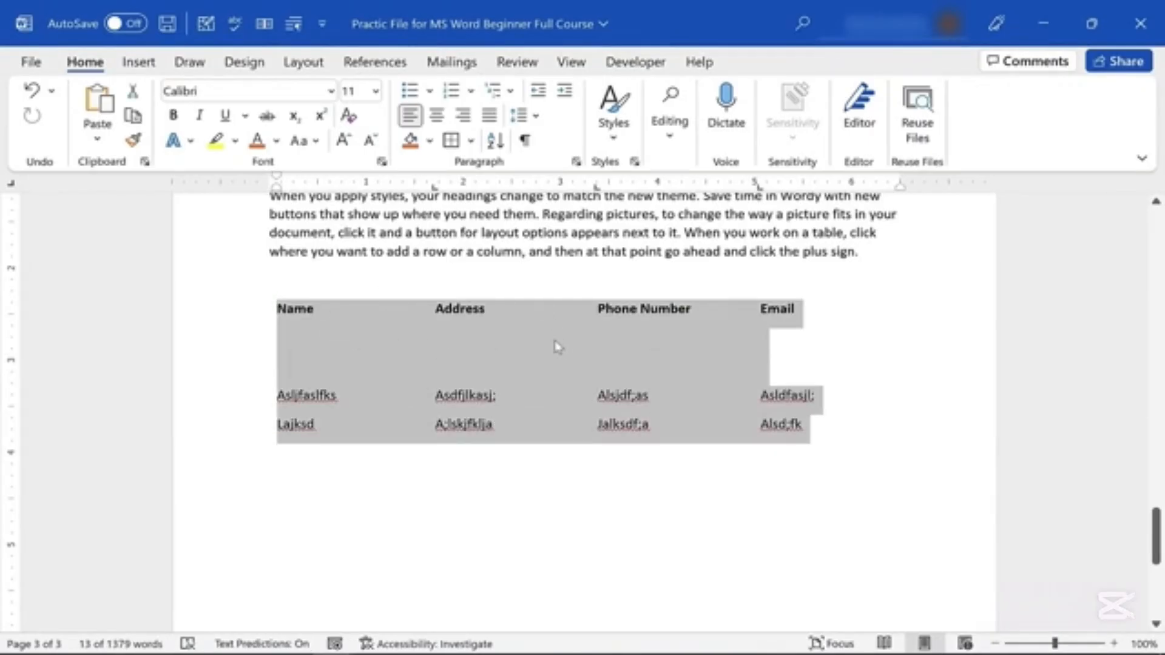
{"action": "left_click", "coordinate": [138, 62]}
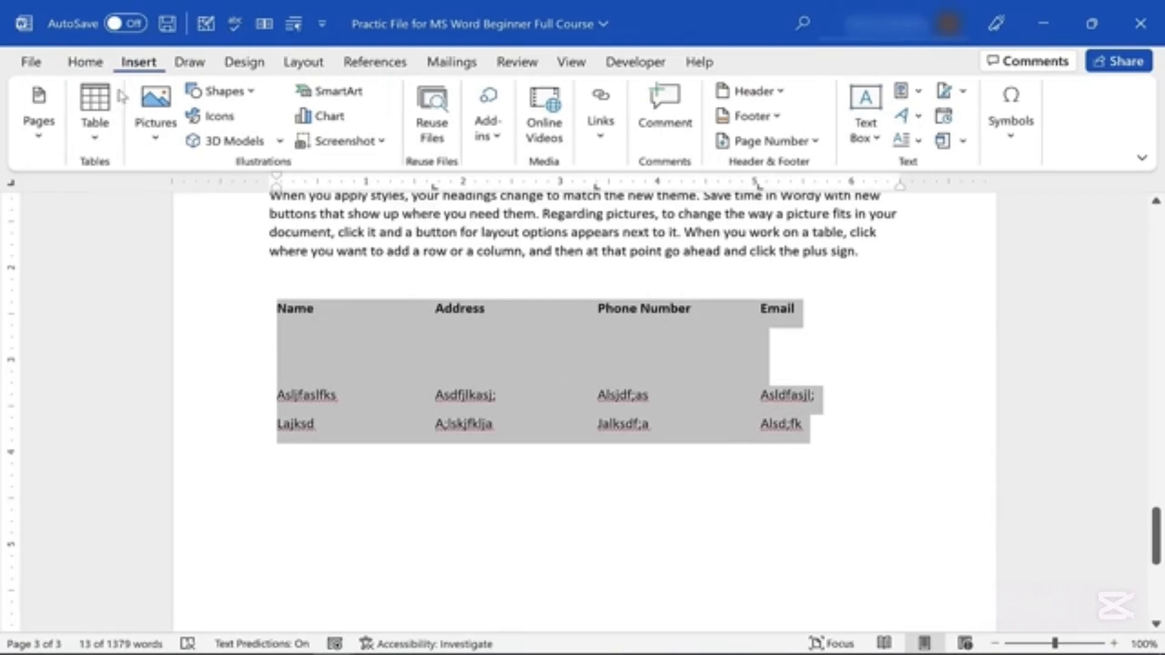
{"action": "left_click", "coordinate": [97, 129]}
{"action": "left_click", "coordinate": [130, 413]}
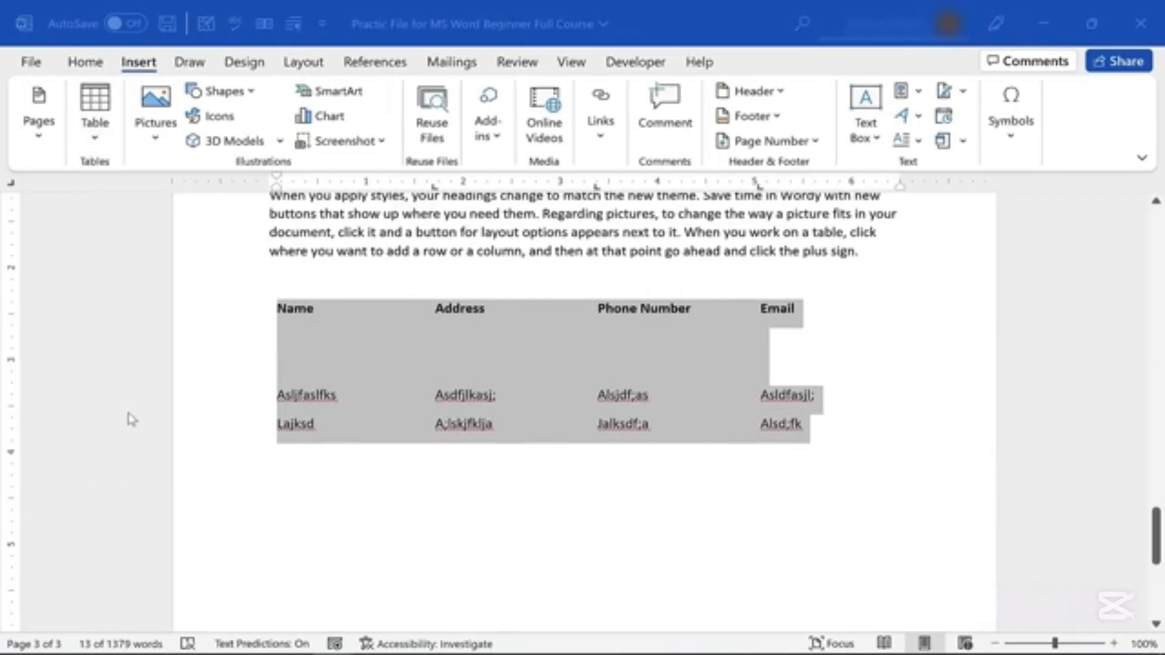
{"action": "left_click", "coordinate": [569, 458]}
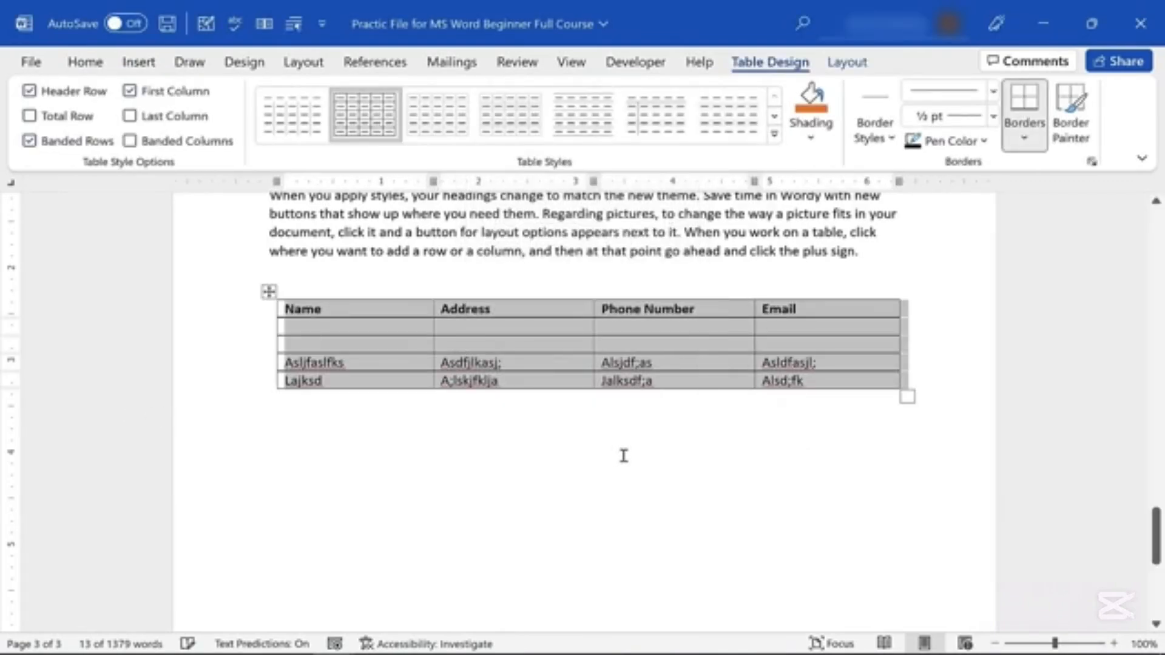
{"action": "left_click", "coordinate": [586, 519]}
Convert the last "Themes and styles" paragraph above the contact table into a table, splitting its text at the commas
{"action": "scroll", "coordinate": [573, 506], "scroll_direction": "up", "scroll_amount": 3}
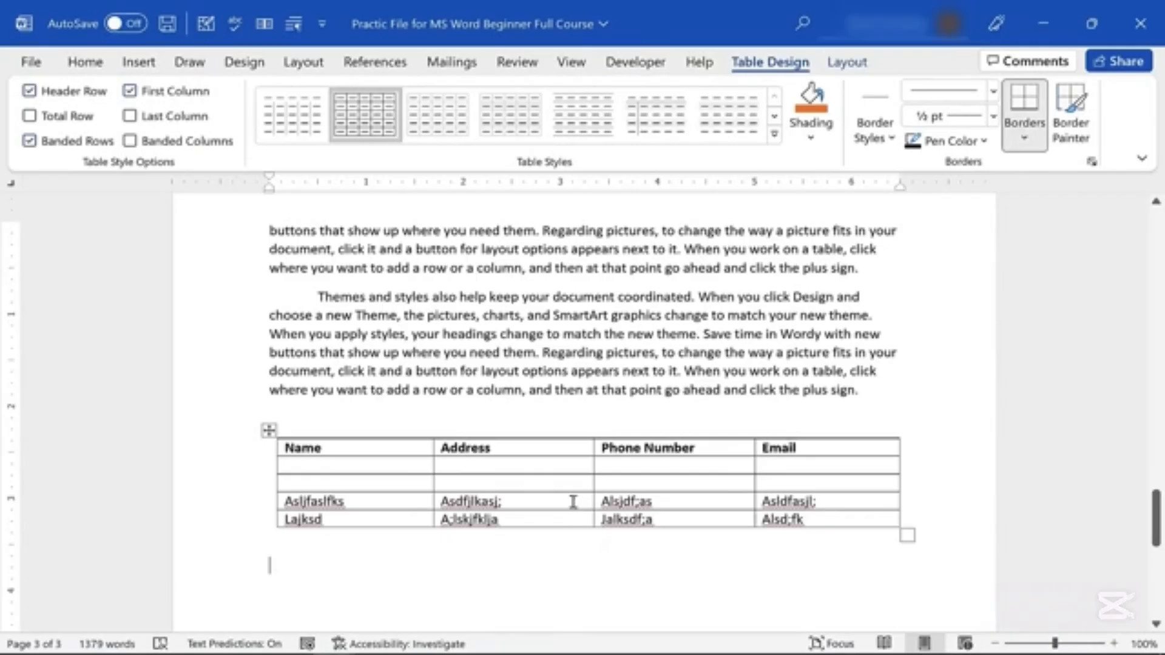
{"action": "left_click_drag", "start_coordinate": [320, 296], "coordinate": [875, 404]}
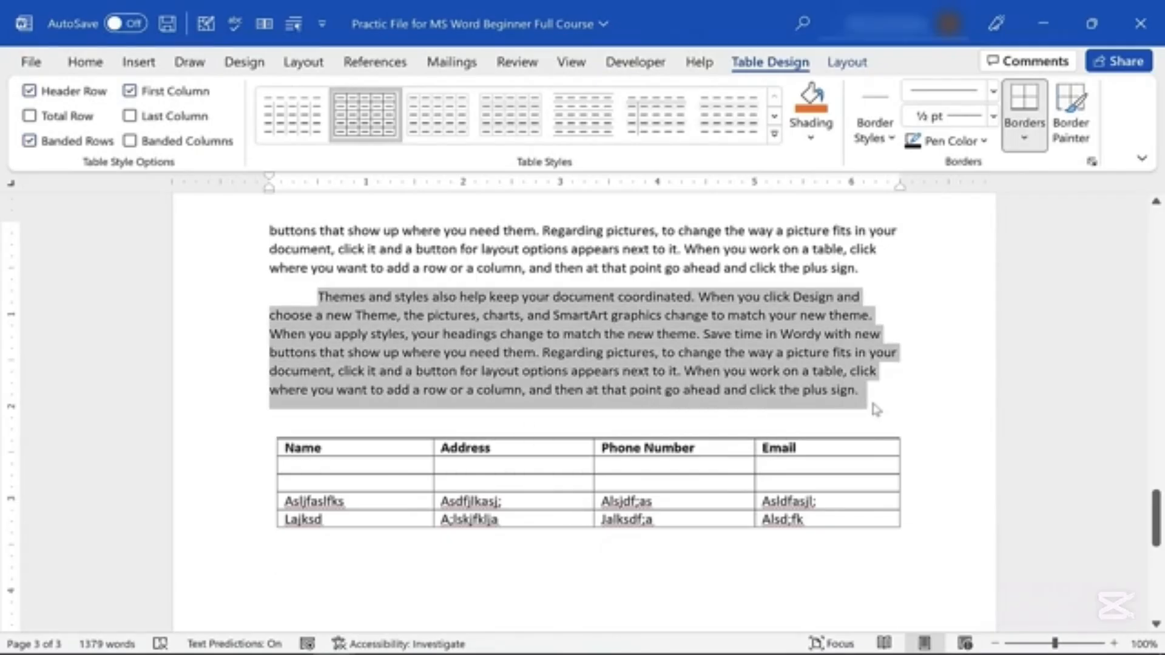
{"action": "left_click", "coordinate": [142, 63]}
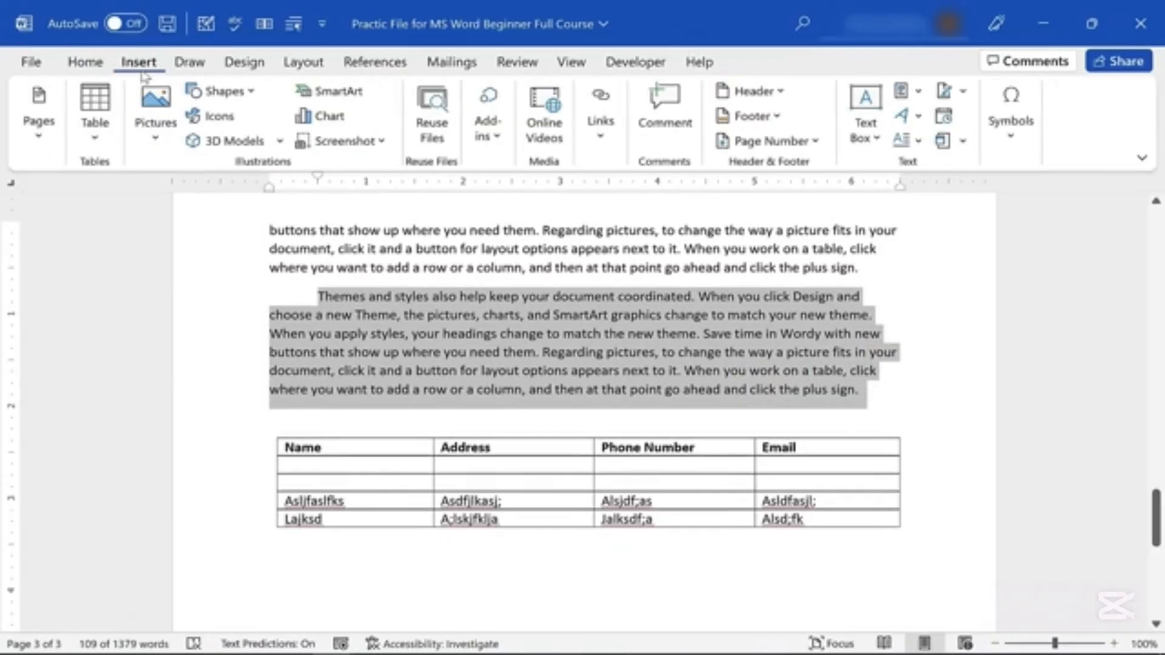
{"action": "left_click", "coordinate": [95, 109]}
{"action": "left_click", "coordinate": [146, 420]}
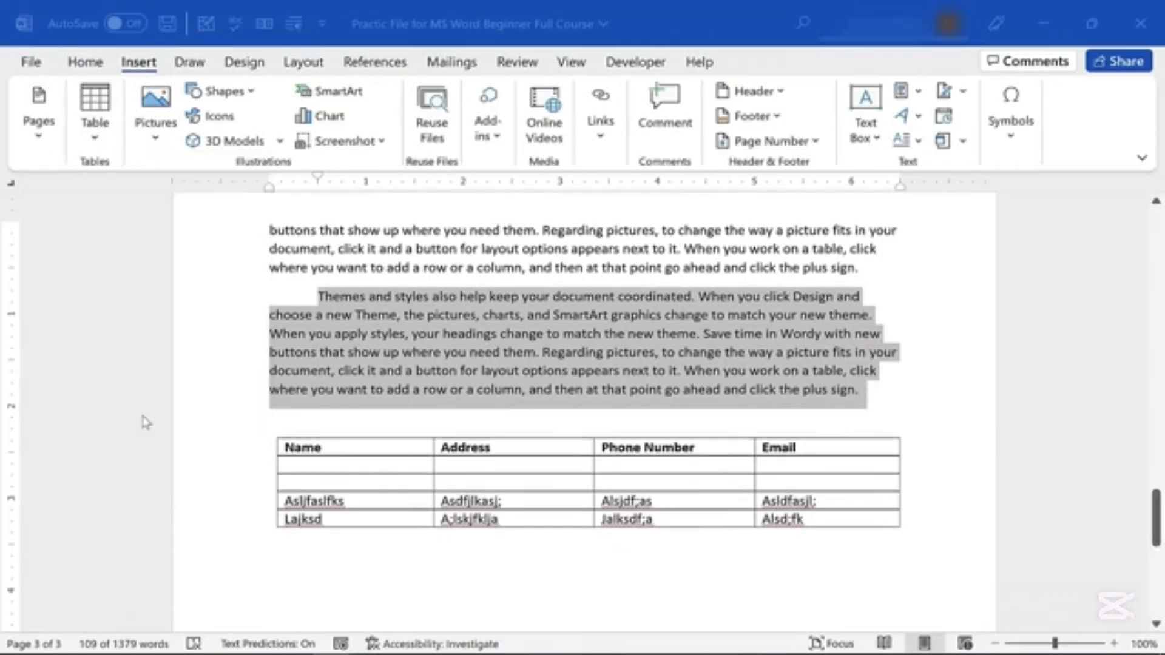
{"action": "left_click", "coordinate": [563, 459]}
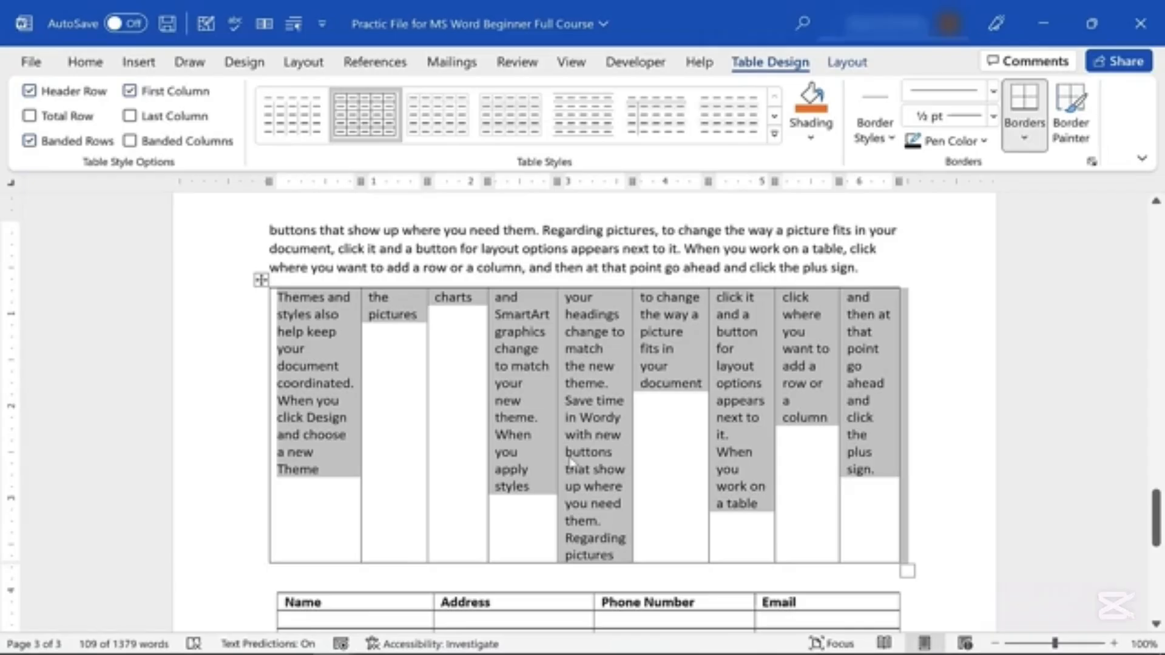
Undo the paragraph conversion and both contact table conversions to restore the green-styled table
{"action": "key", "text": "ctrl+z"}
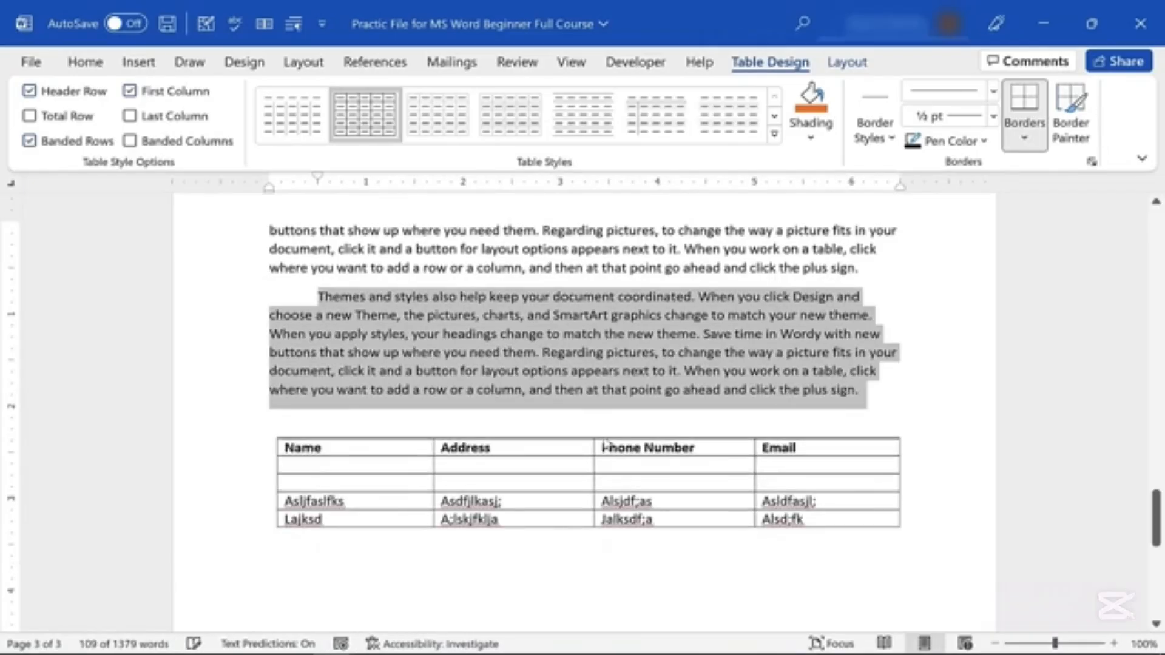
{"action": "key", "text": "ctrl+z"}
{"action": "key", "text": "ctrl+z"}
{"action": "key", "text": "ctrl+z"}
{"action": "key", "text": "ctrl+z"}
{"action": "key", "text": "ctrl+z"}
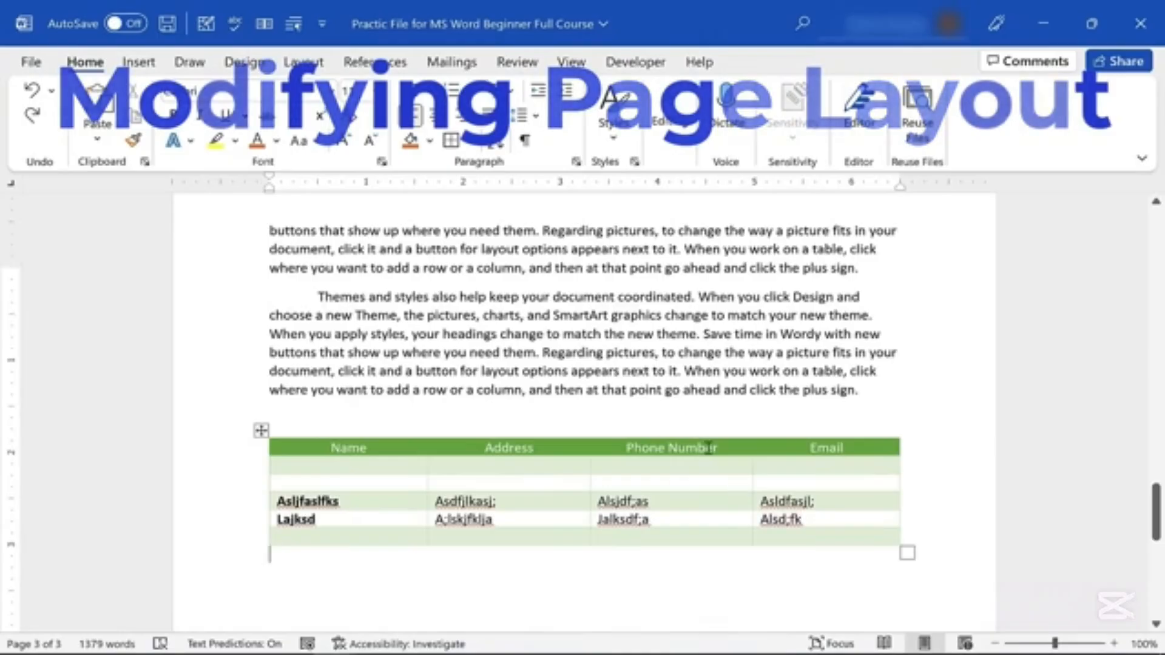
Switch the document's page orientation to Landscape, look over the pages, and set it back to Portrait
{"action": "scroll", "coordinate": [708, 448], "scroll_direction": "up", "scroll_amount": 2}
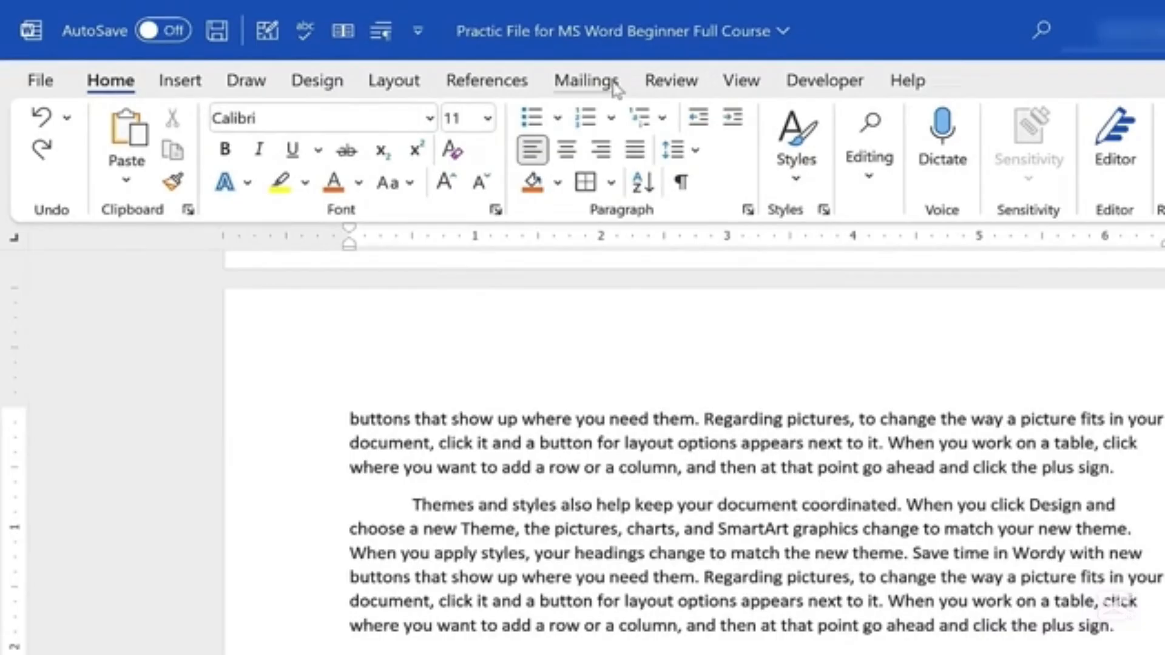
{"action": "left_click", "coordinate": [388, 85]}
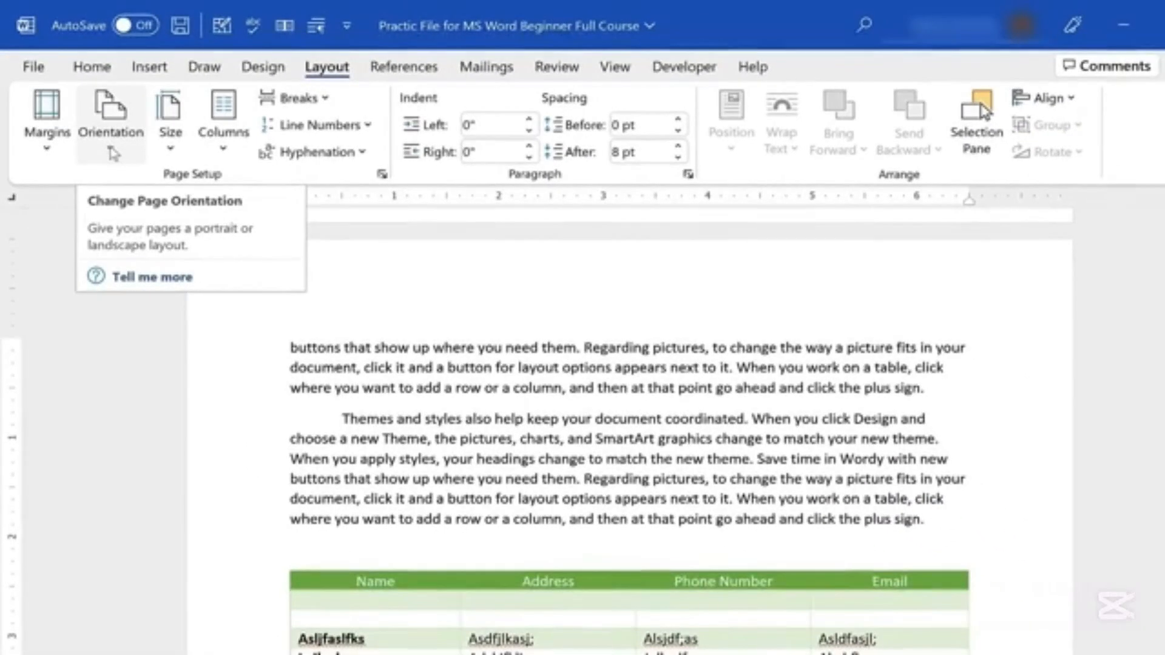
{"action": "left_click", "coordinate": [113, 153]}
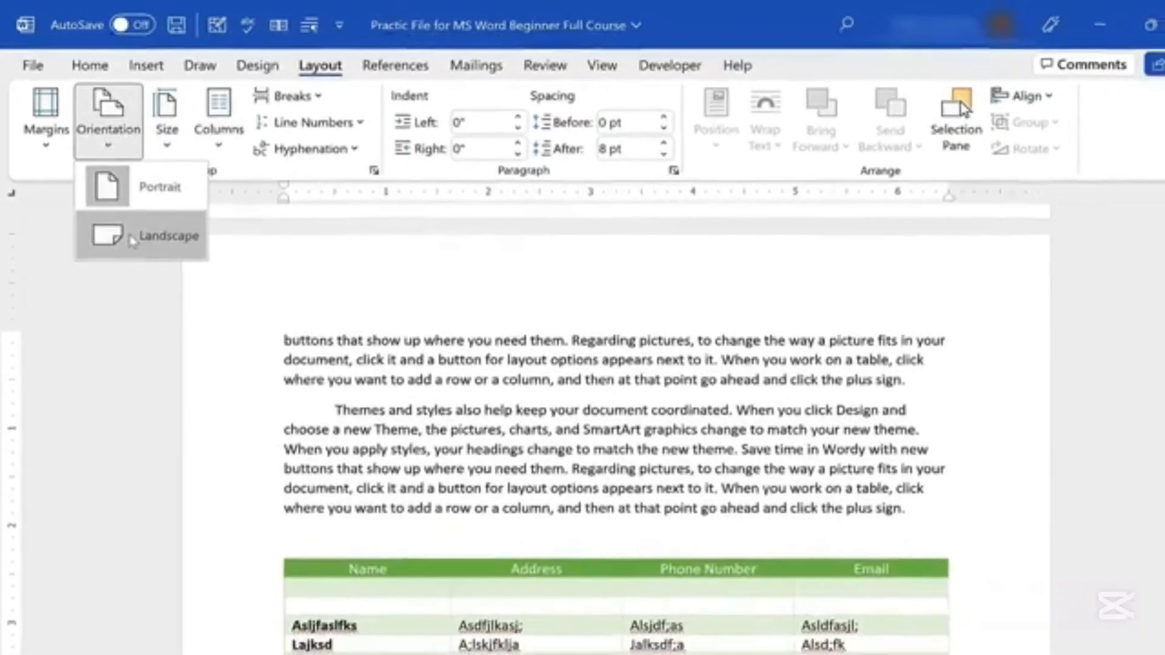
{"action": "left_click", "coordinate": [133, 238]}
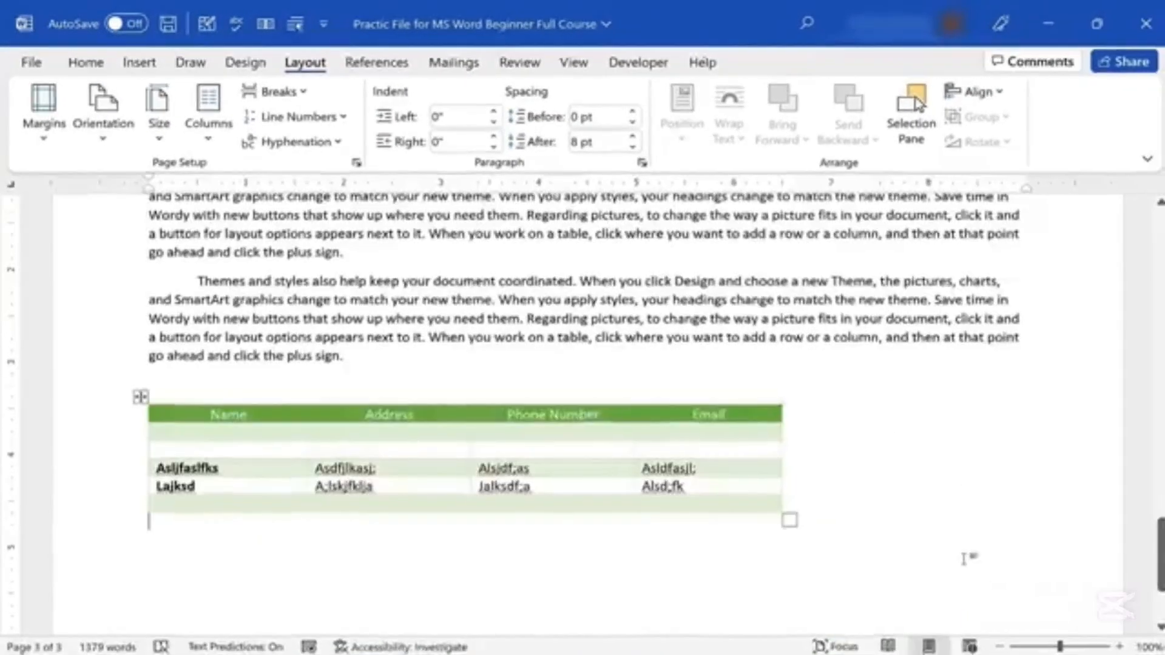
{"action": "scroll", "coordinate": [1035, 600], "scroll_direction": "down", "scroll_amount": 5}
{"action": "scroll", "coordinate": [961, 559], "scroll_direction": "down", "scroll_amount": 2}
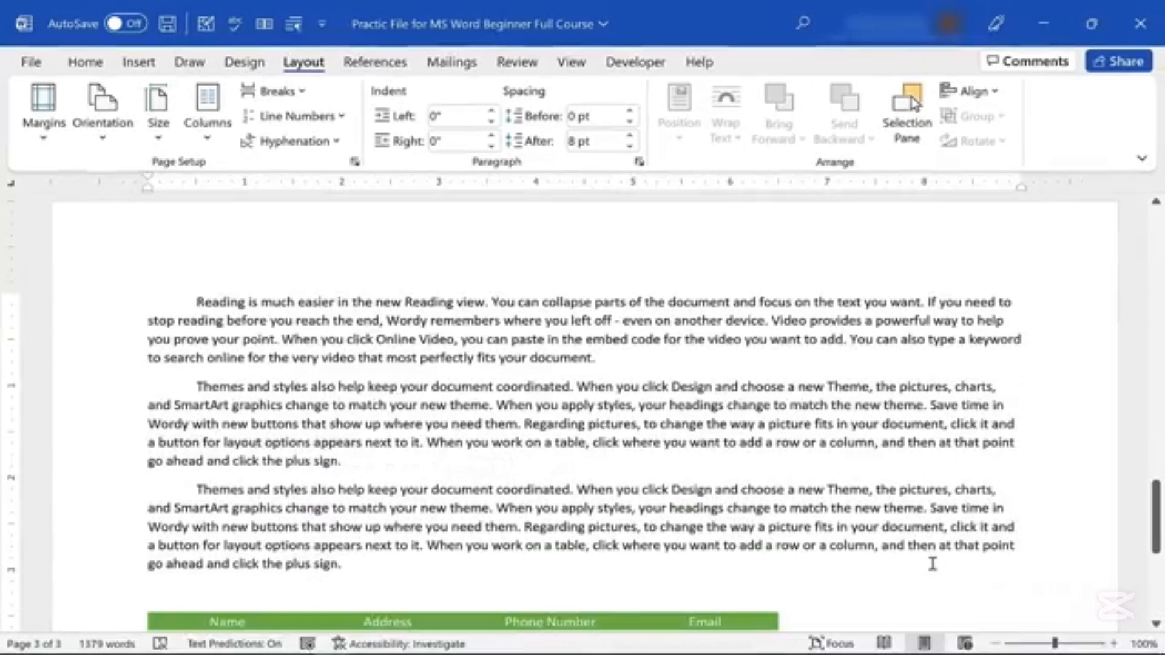
{"action": "scroll", "coordinate": [933, 564], "scroll_direction": "down", "scroll_amount": 5}
{"action": "left_click", "coordinate": [102, 142]}
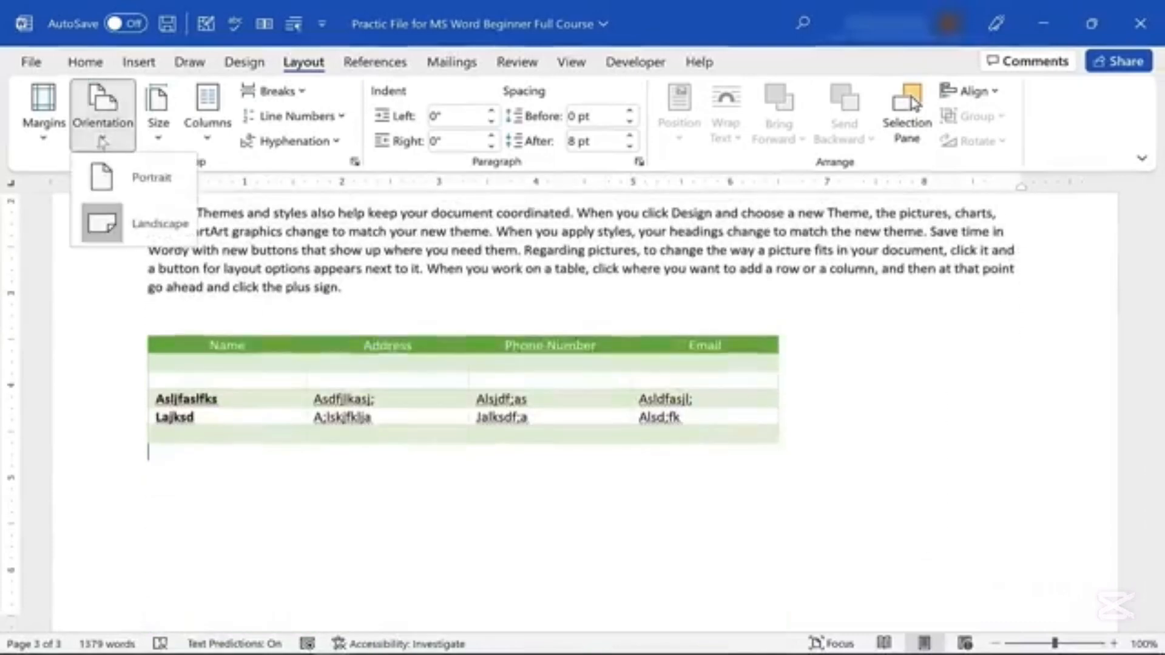
{"action": "left_click", "coordinate": [138, 177]}
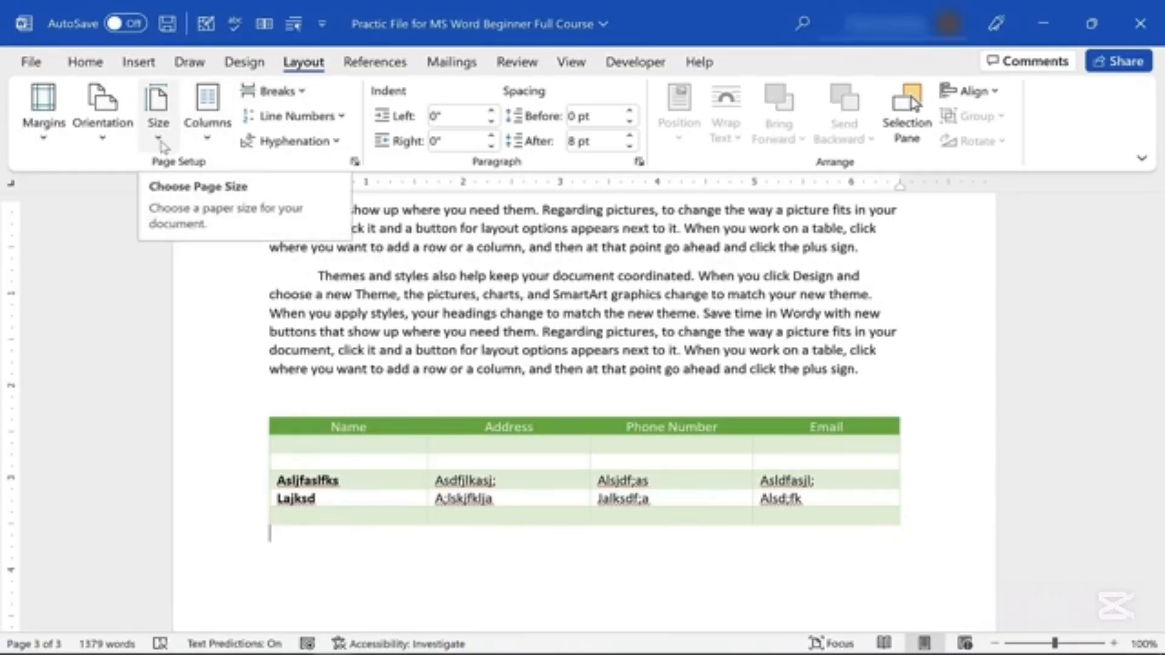
Change the paper size to Legal (8.5" x 14"), look over the pages, and set it back to Letter
{"action": "left_click", "coordinate": [160, 141]}
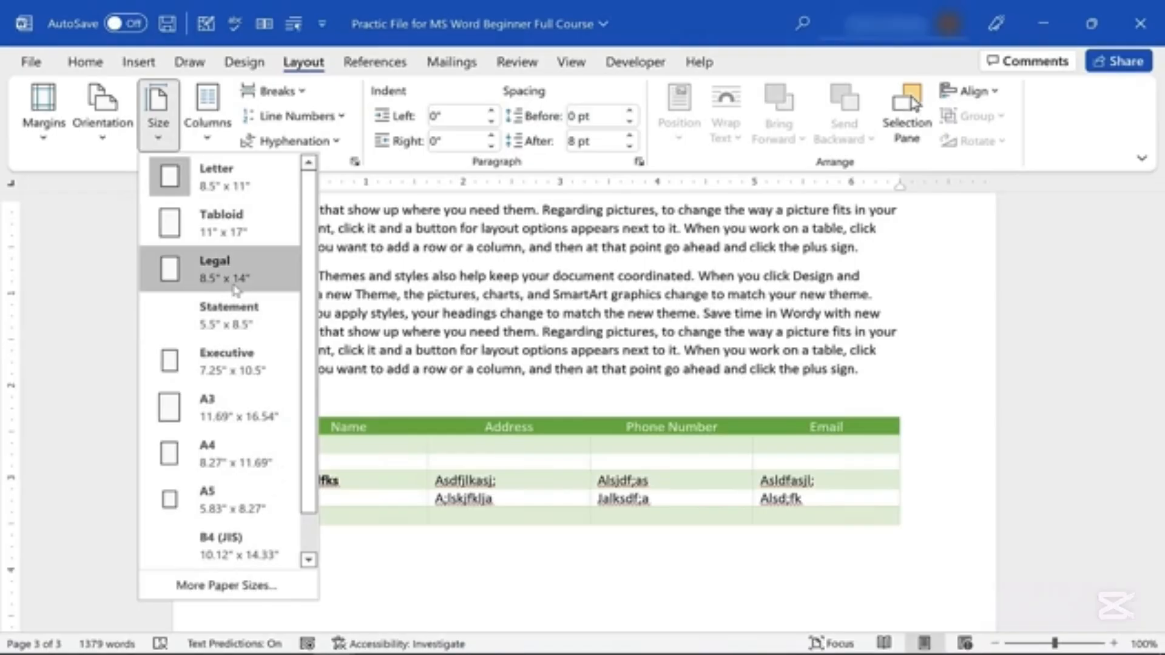
{"action": "left_click", "coordinate": [224, 267]}
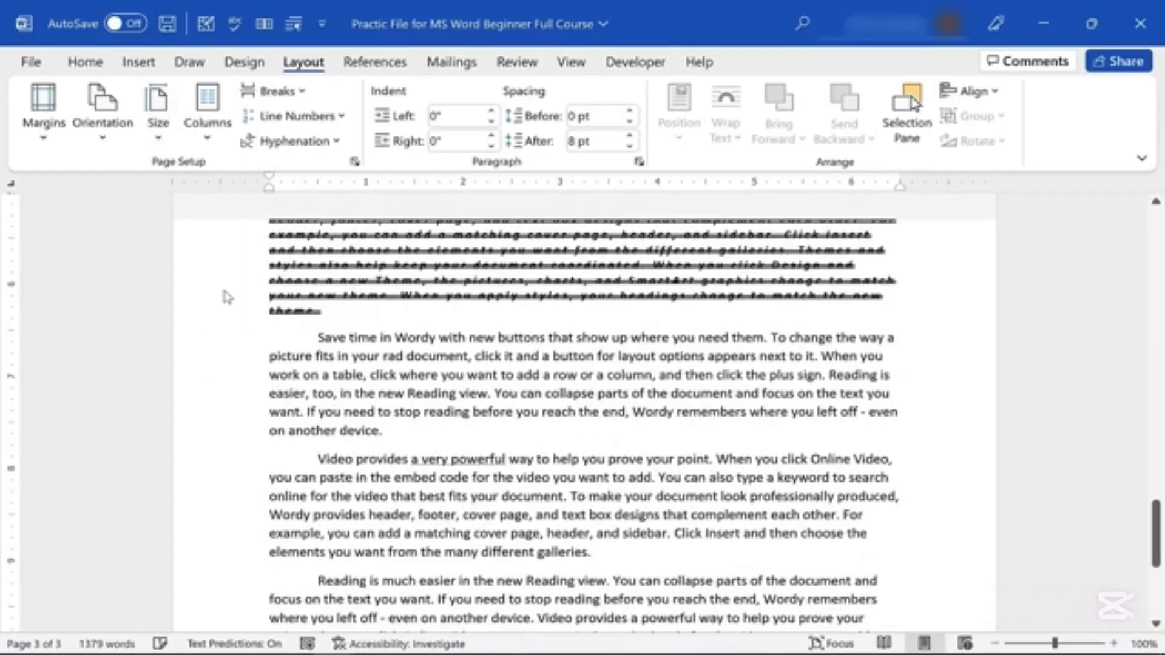
{"action": "scroll", "coordinate": [642, 413], "scroll_direction": "down", "scroll_amount": 3}
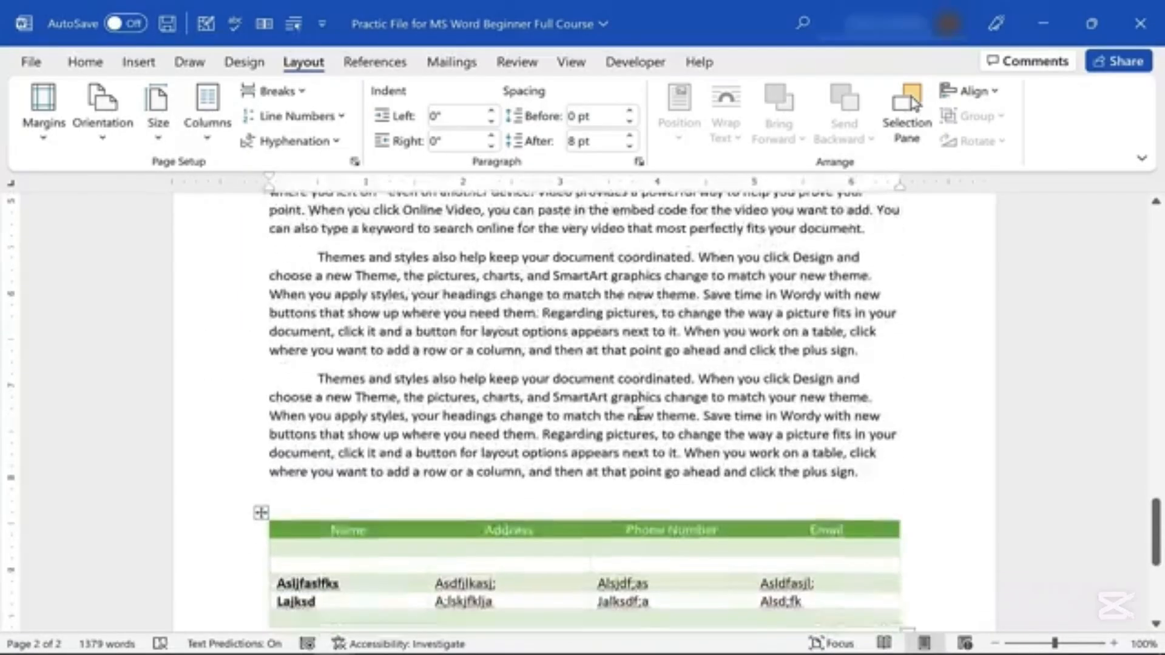
{"action": "scroll", "coordinate": [622, 416], "scroll_direction": "up", "scroll_amount": 7}
{"action": "left_click", "coordinate": [184, 180]}
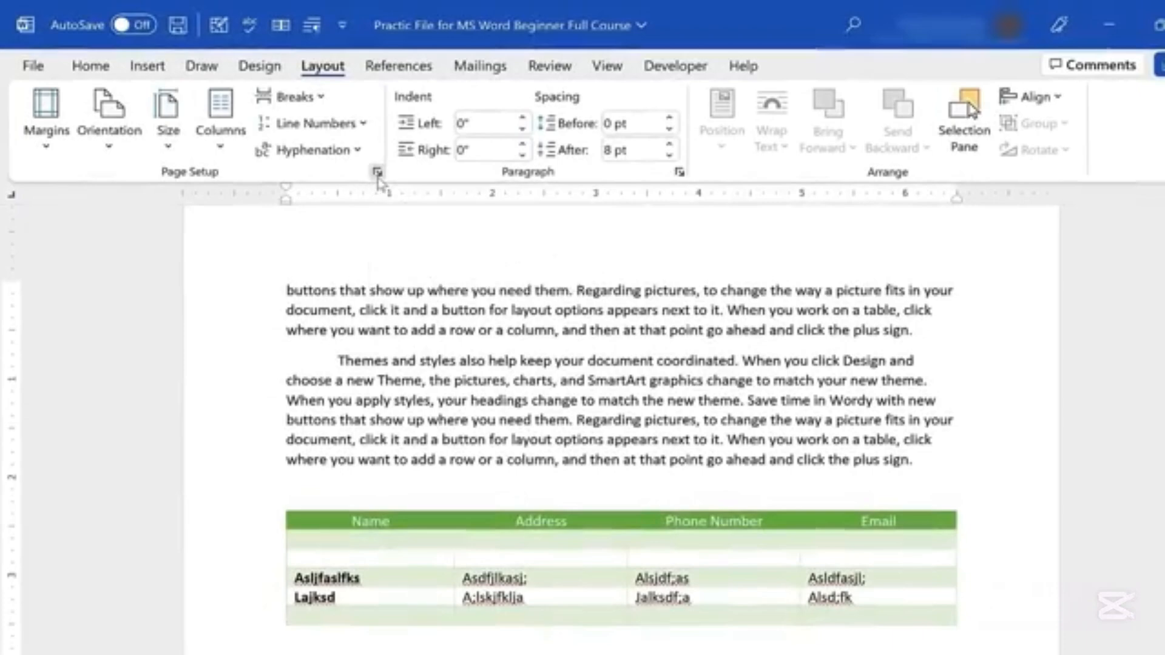
Set the left and right page margins to 0.5" for the whole document in Page Setup
{"action": "left_click", "coordinate": [376, 173]}
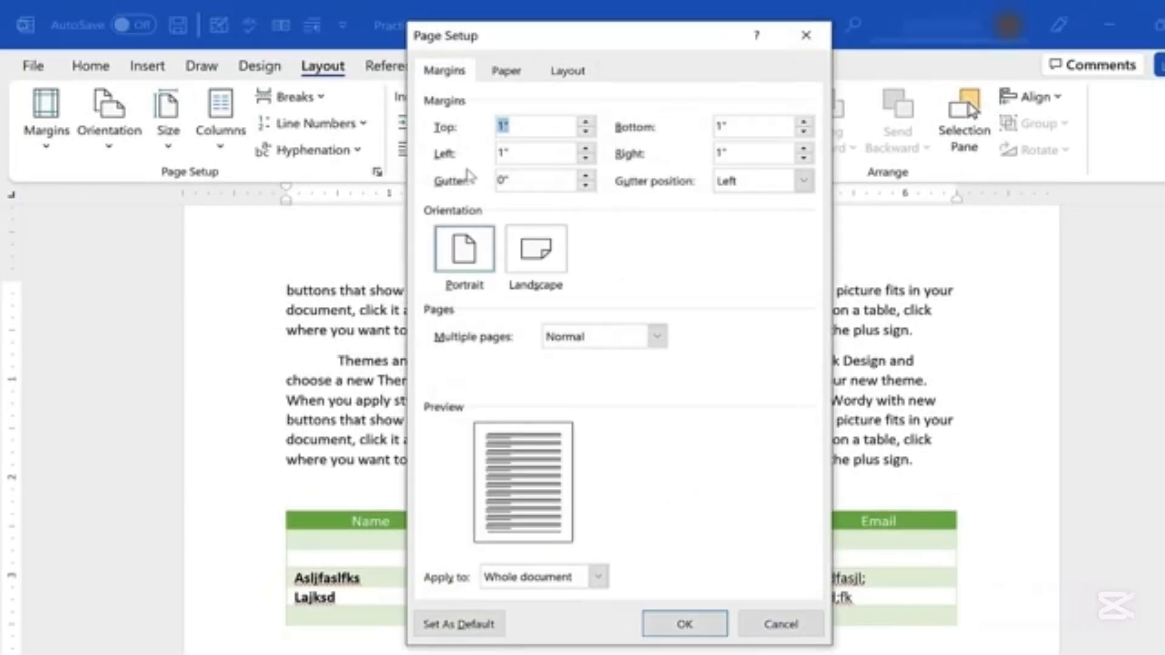
{"action": "left_click", "coordinate": [445, 71]}
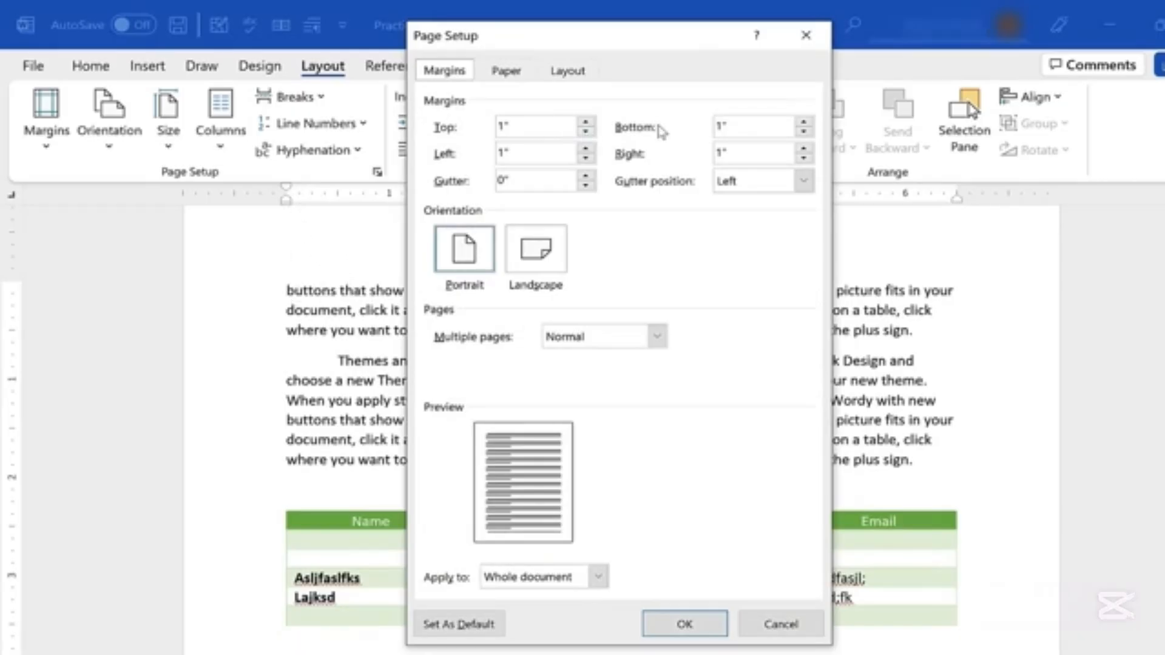
{"action": "left_click", "coordinate": [587, 159]}
{"action": "left_click", "coordinate": [587, 161]}
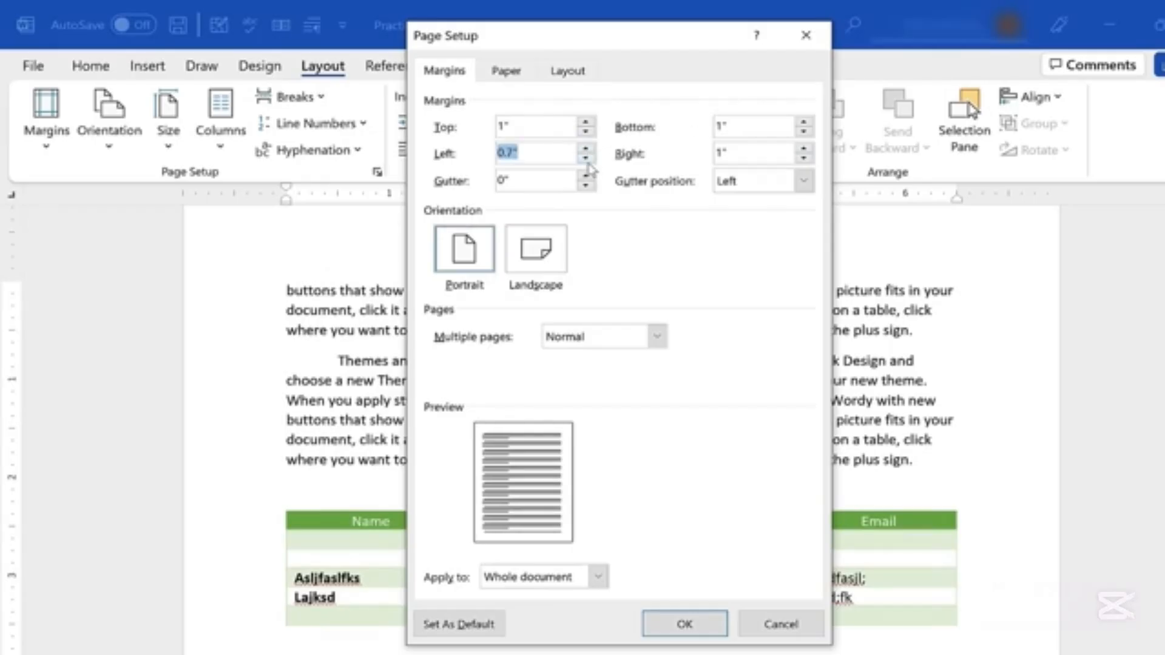
{"action": "left_click", "coordinate": [587, 160]}
{"action": "left_click", "coordinate": [805, 159]}
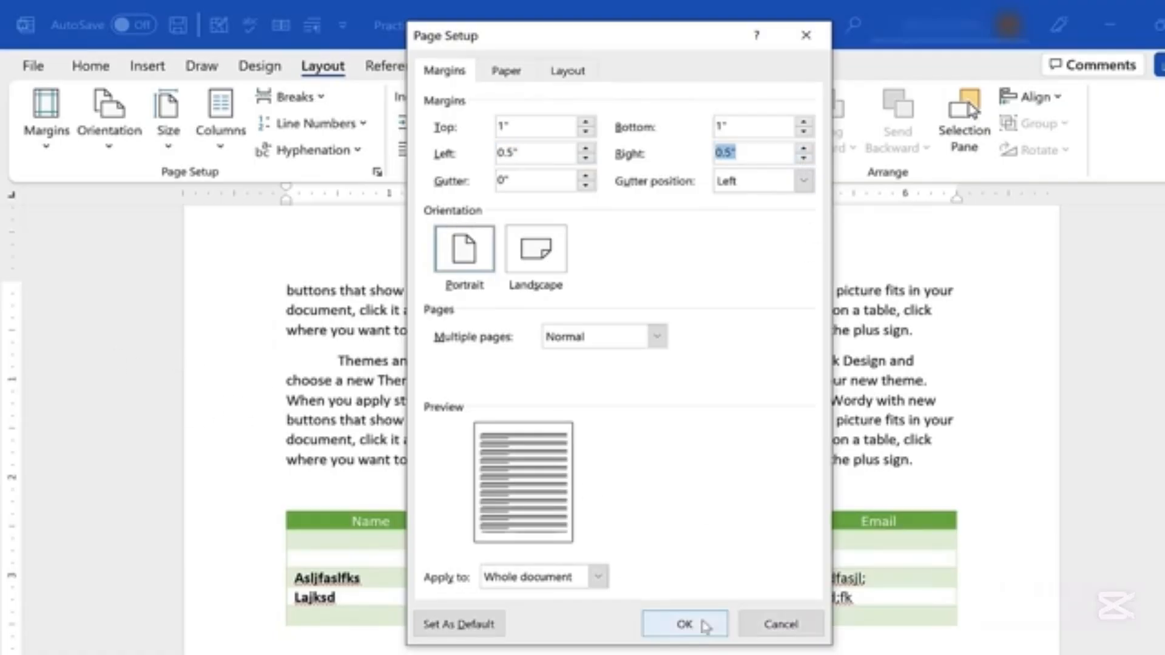
{"action": "left_click", "coordinate": [705, 626]}
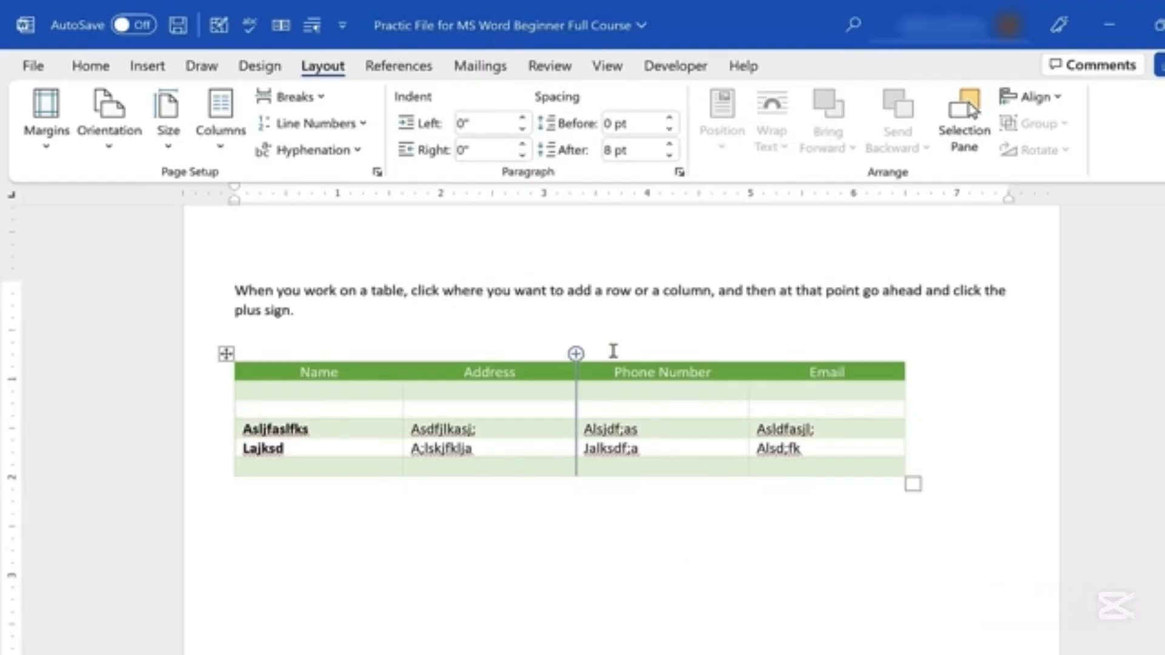
Look over the margins, paper and layout settings in Page Setup and leave without changing them
{"action": "left_click", "coordinate": [376, 173]}
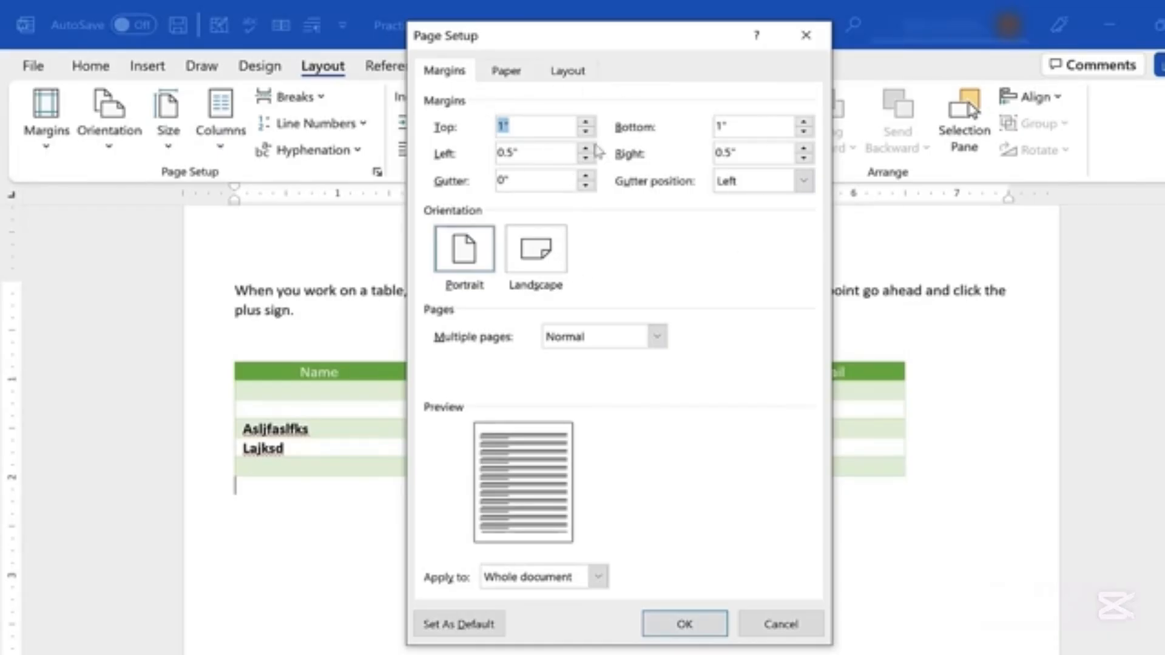
{"action": "key", "text": "alt+m"}
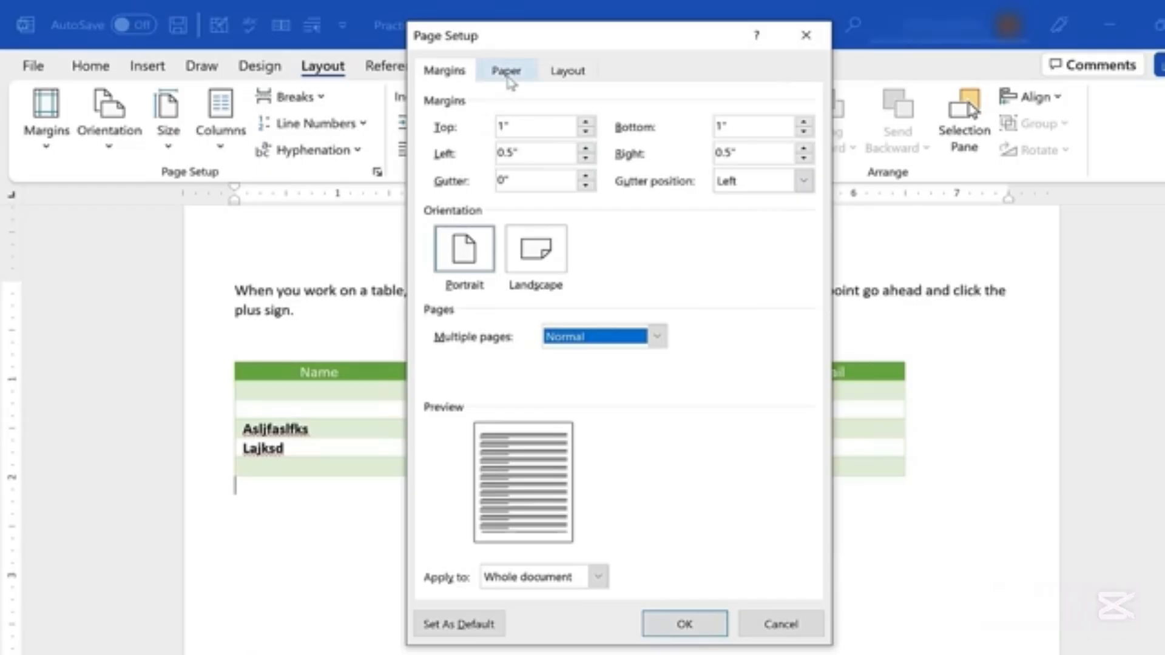
{"action": "left_click", "coordinate": [506, 71]}
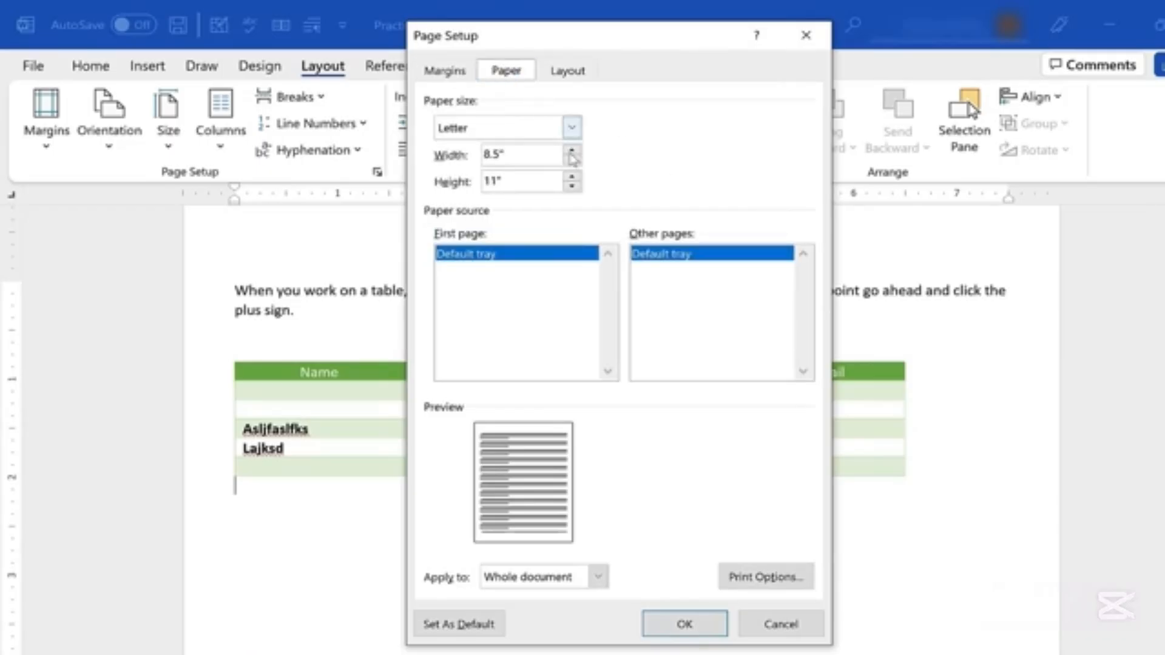
{"action": "left_click", "coordinate": [569, 72]}
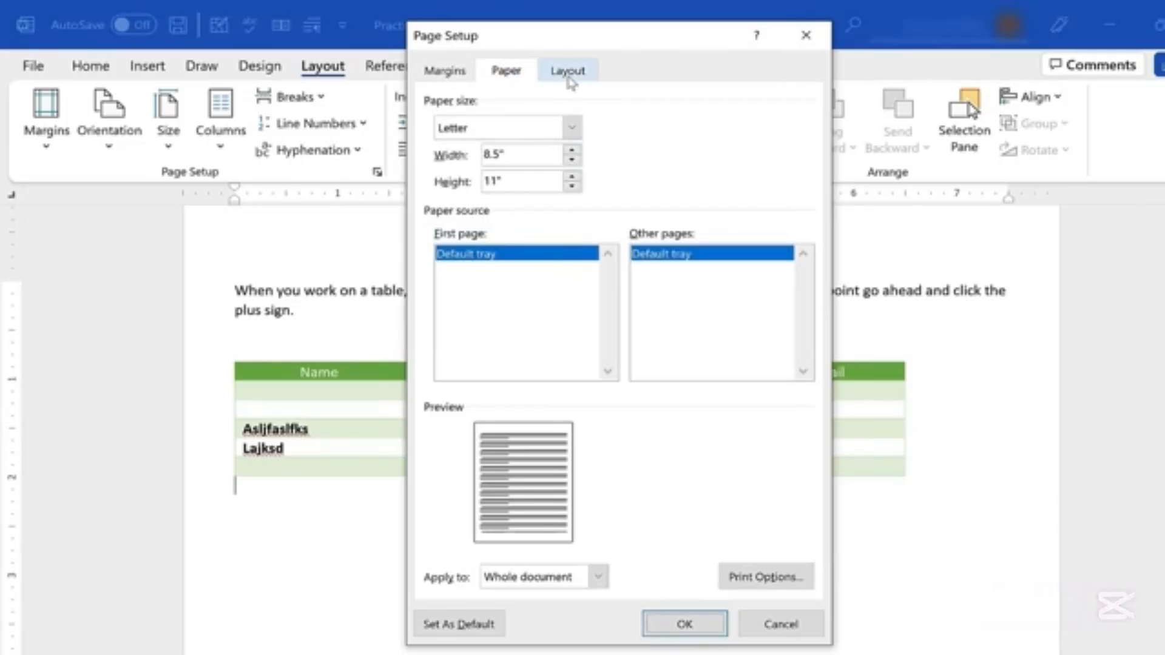
{"action": "left_click", "coordinate": [445, 71]}
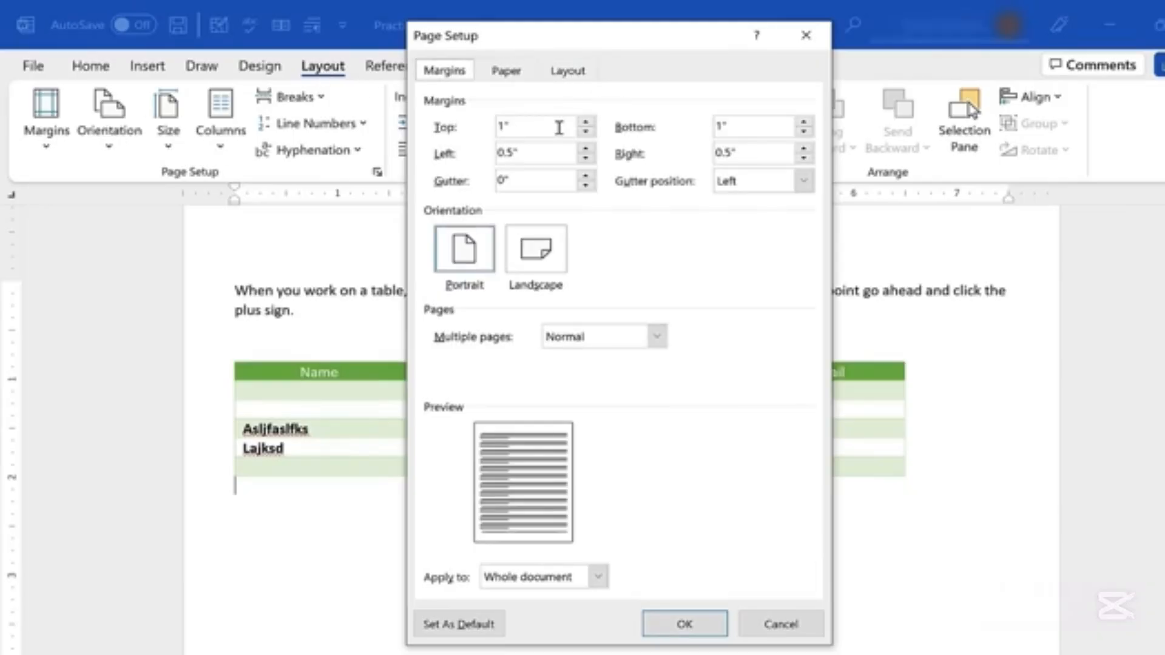
{"action": "left_click", "coordinate": [781, 624]}
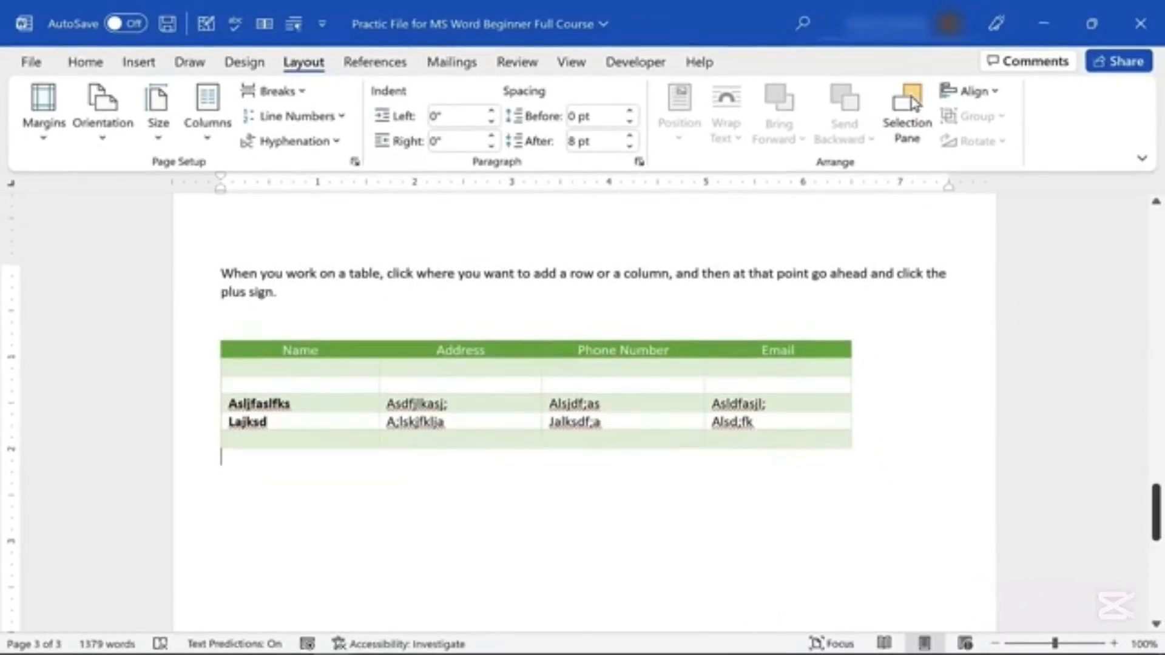
Insert page numbers at the bottom of the pages using the centred Plain Number 2 style
{"action": "scroll", "coordinate": [1156, 424], "scroll_direction": "down", "scroll_amount": 10}
{"action": "scroll", "coordinate": [1160, 397], "scroll_direction": "up", "scroll_amount": 8}
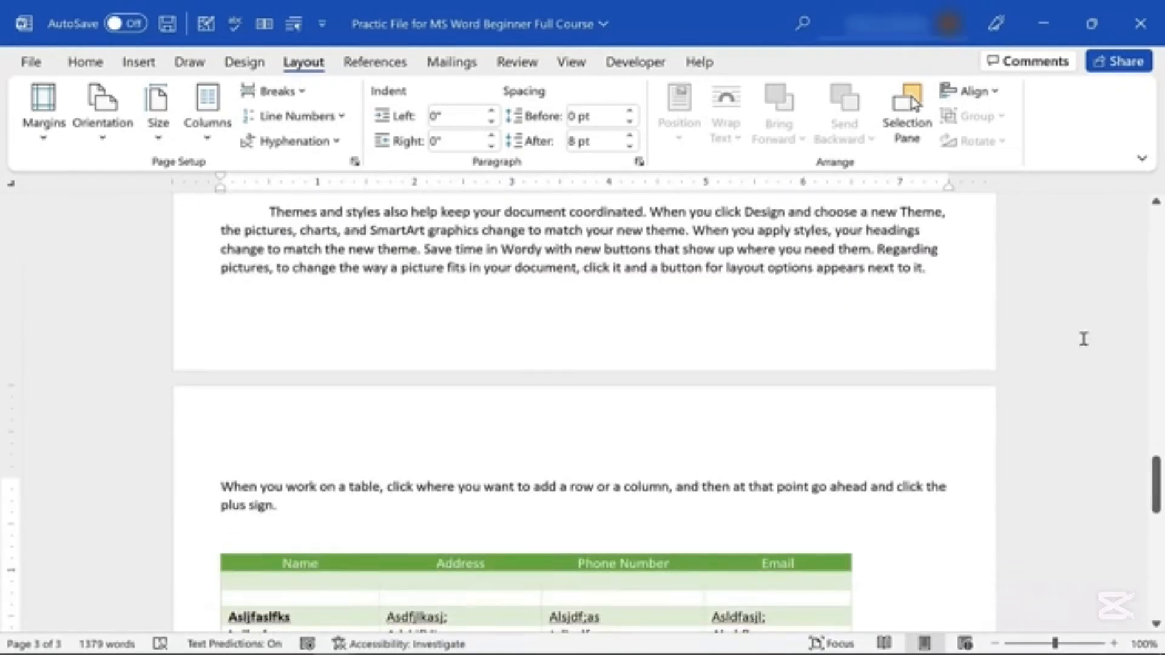
{"action": "scroll", "coordinate": [659, 254], "scroll_direction": "up", "scroll_amount": 10}
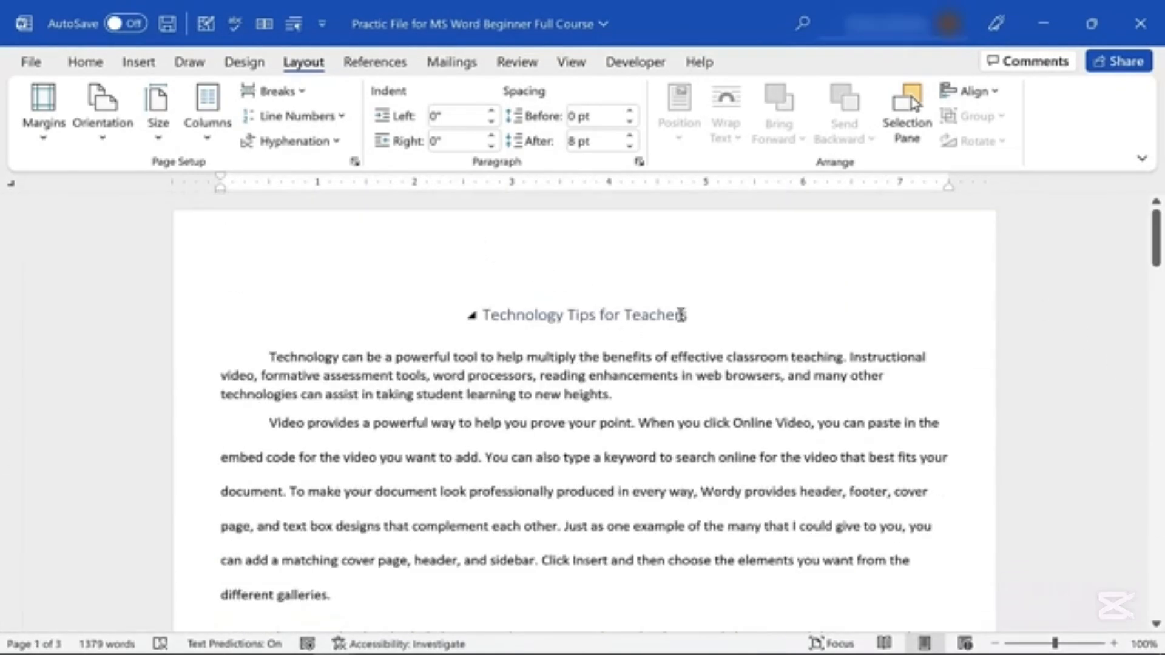
{"action": "left_click", "coordinate": [138, 63]}
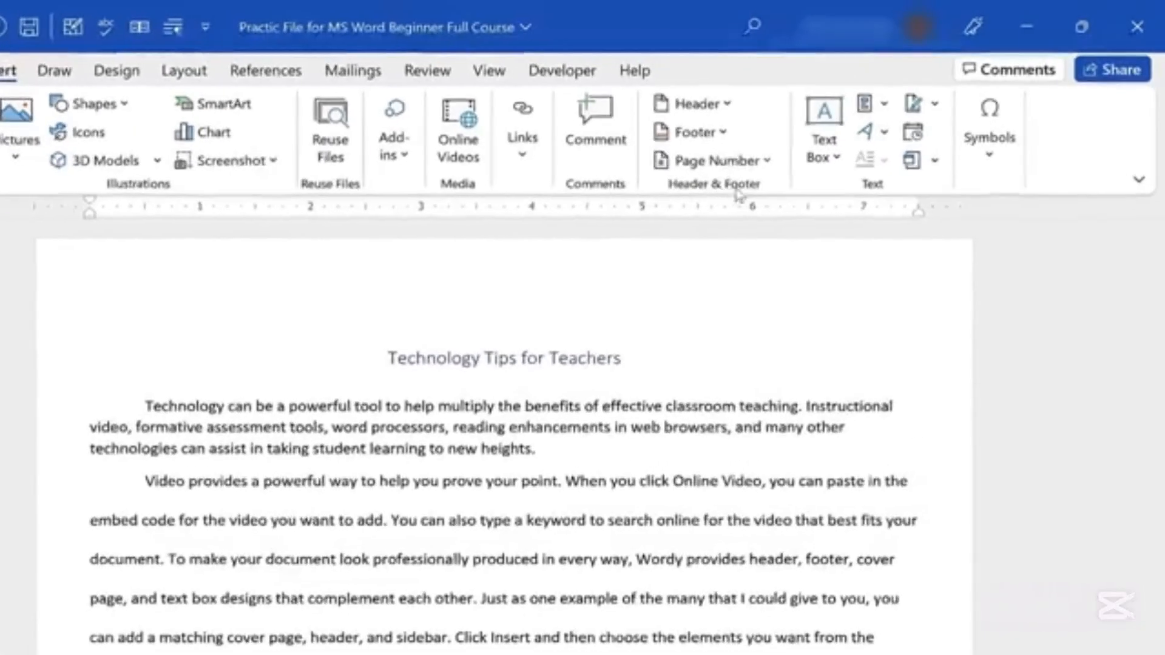
{"action": "left_click", "coordinate": [758, 164]}
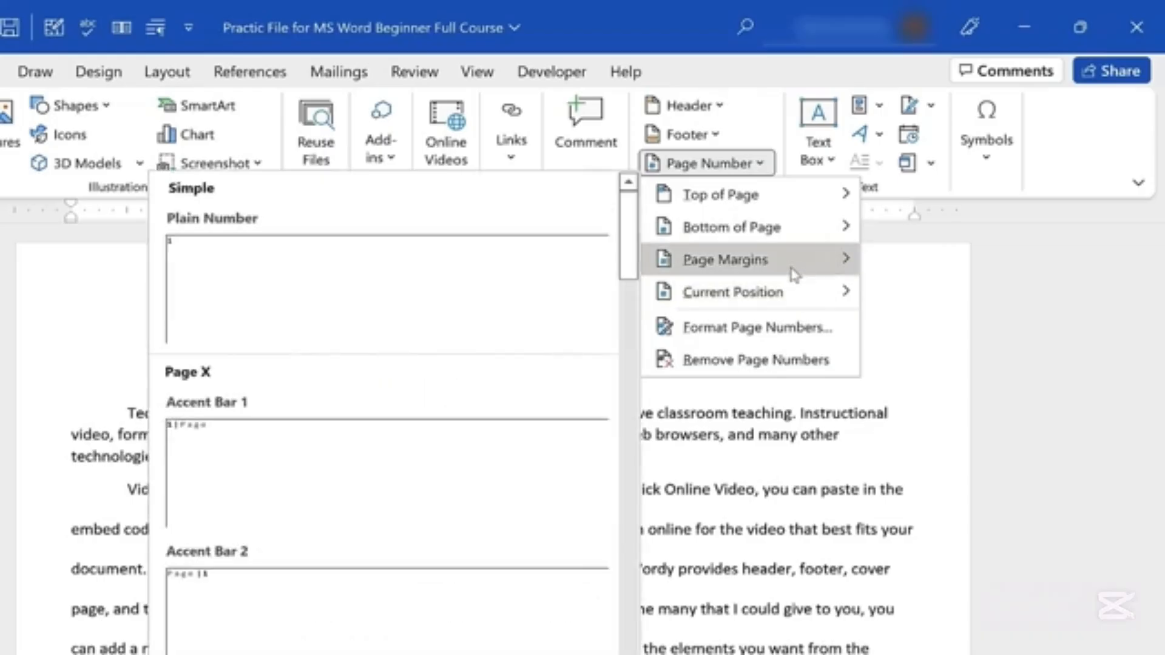
{"action": "mouse_move", "coordinate": [798, 237]}
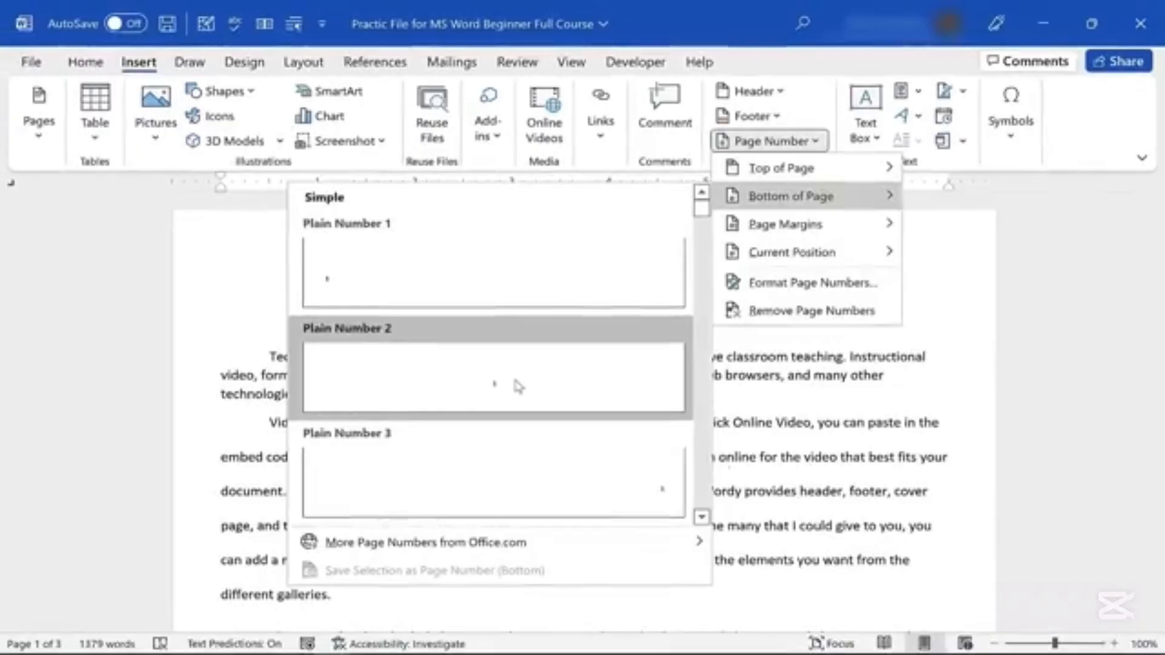
{"action": "left_click", "coordinate": [516, 380]}
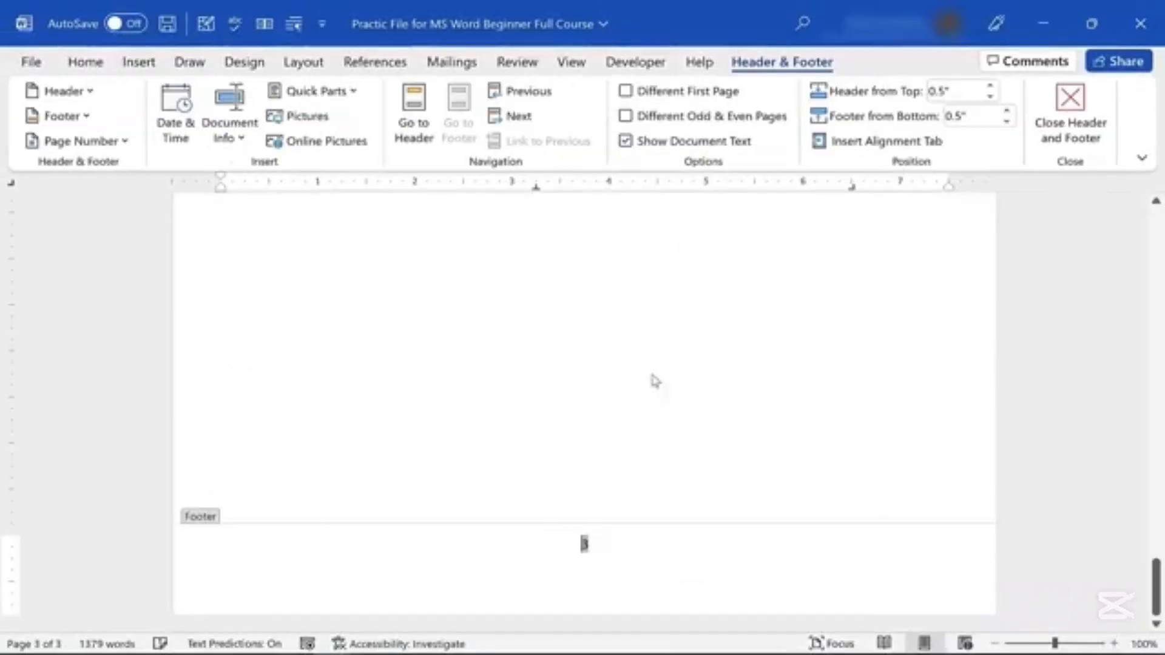
Look over the page numbers in the footers and enable Different First Page for the header and footer
{"action": "scroll", "coordinate": [797, 449], "scroll_direction": "up", "scroll_amount": 10}
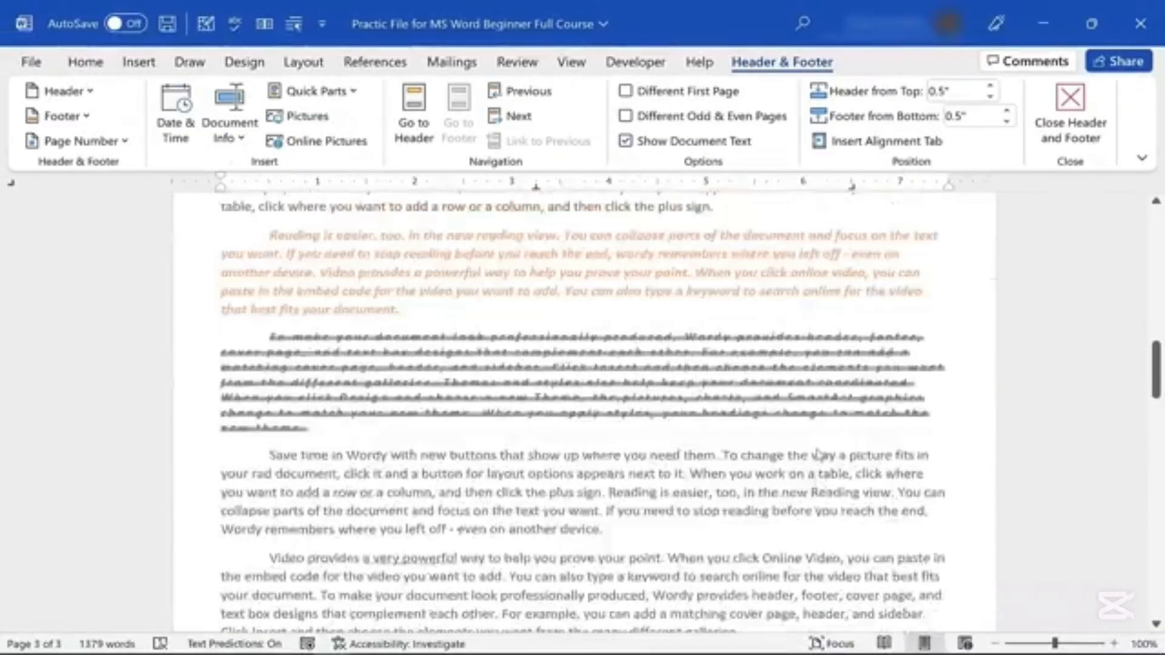
{"action": "scroll", "coordinate": [818, 445], "scroll_direction": "up", "scroll_amount": 4}
{"action": "mouse_move", "coordinate": [1159, 326]}
{"action": "left_mouse_down"}
{"action": "mouse_move", "coordinate": [1159, 311]}
{"action": "mouse_move", "coordinate": [1159, 330]}
{"action": "left_mouse_up"}
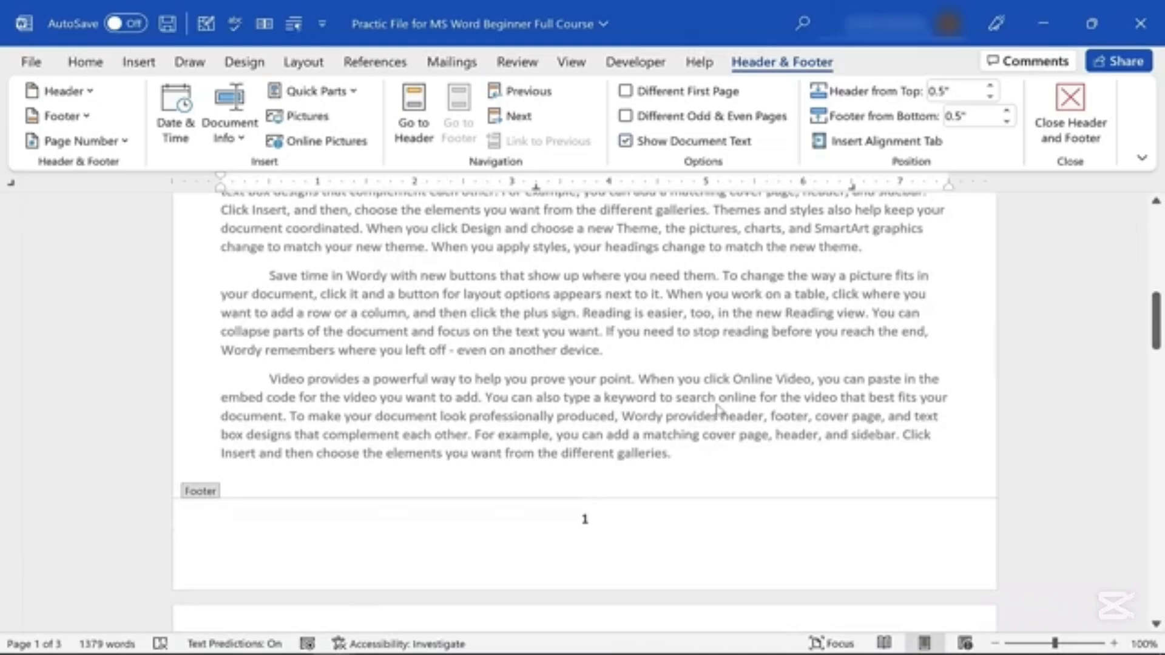
{"action": "left_click", "coordinate": [632, 94]}
Enter "Sensitive Information" in the first page header and close header and footer editing
{"action": "left_click_drag", "start_coordinate": [1156, 582], "coordinate": [1141, 207]}
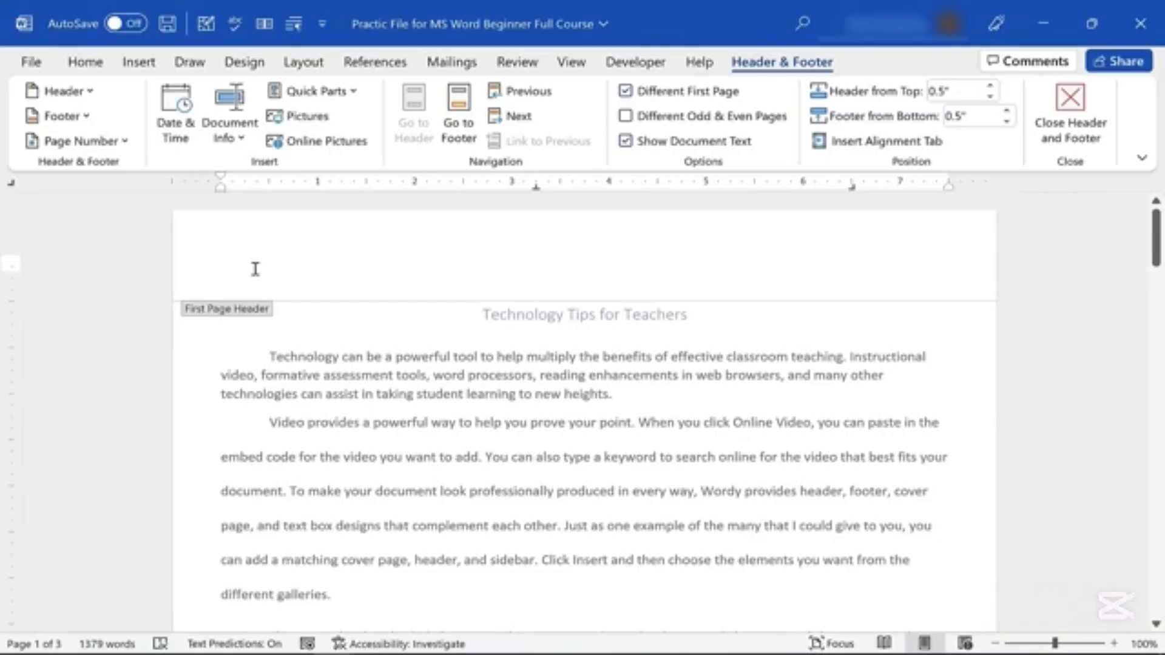
{"action": "type", "text": "Sen"}
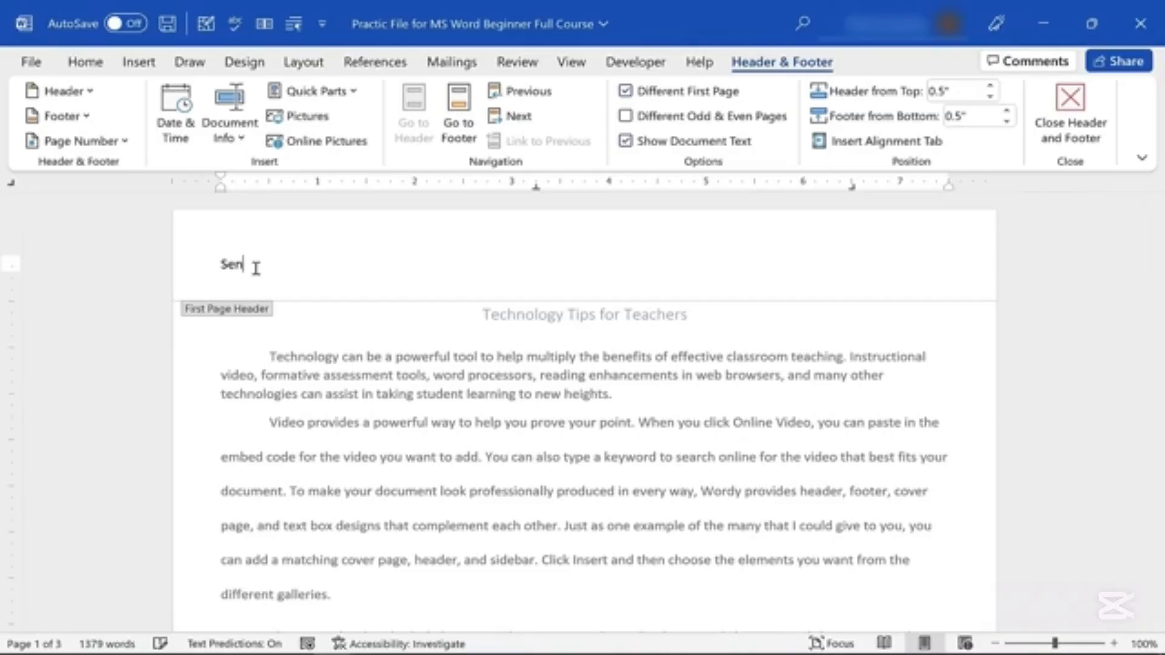
{"action": "type", "text": "sitive Information"}
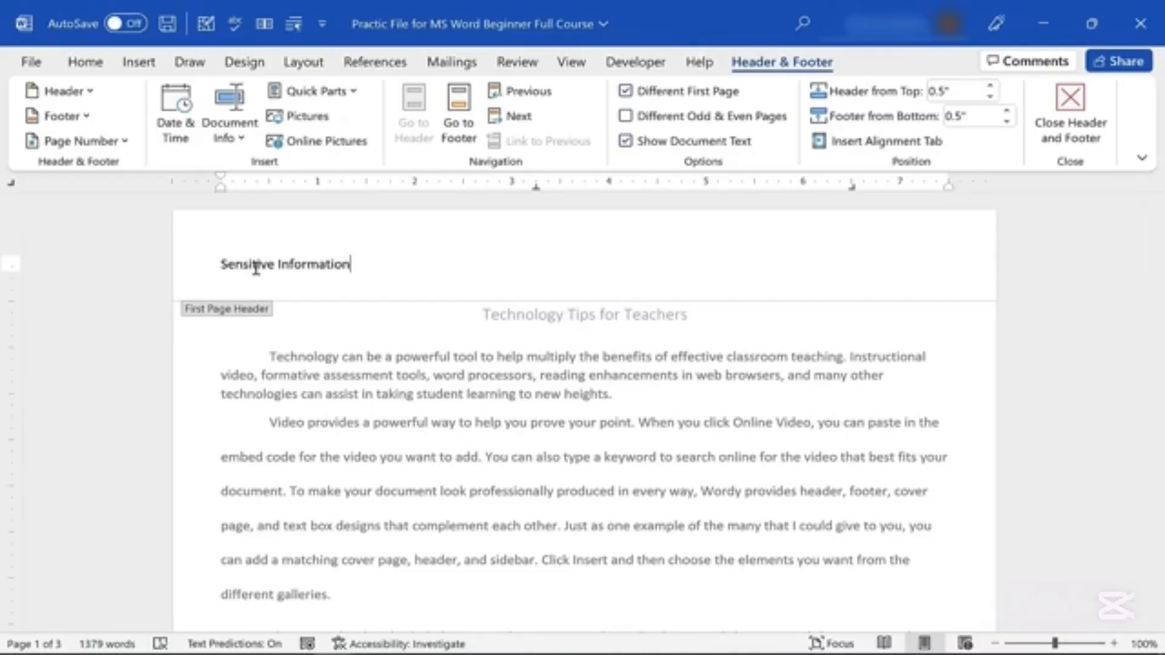
{"action": "left_click", "coordinate": [1071, 112]}
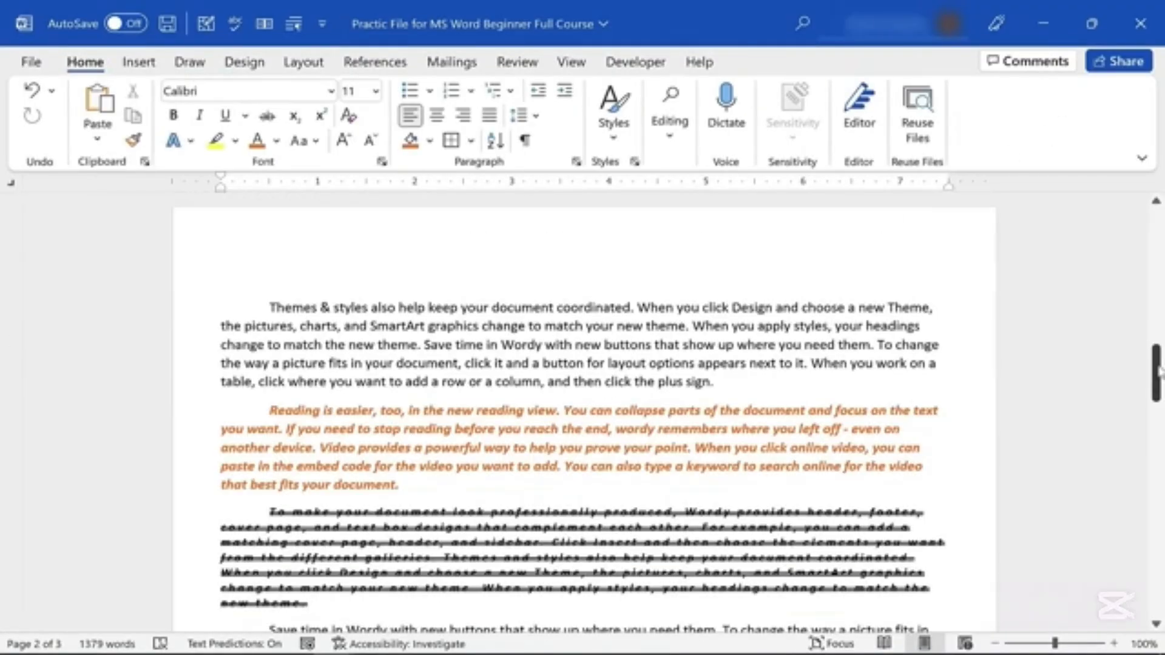
{"action": "left_click_drag", "start_coordinate": [1139, 173], "coordinate": [1138, 170]}
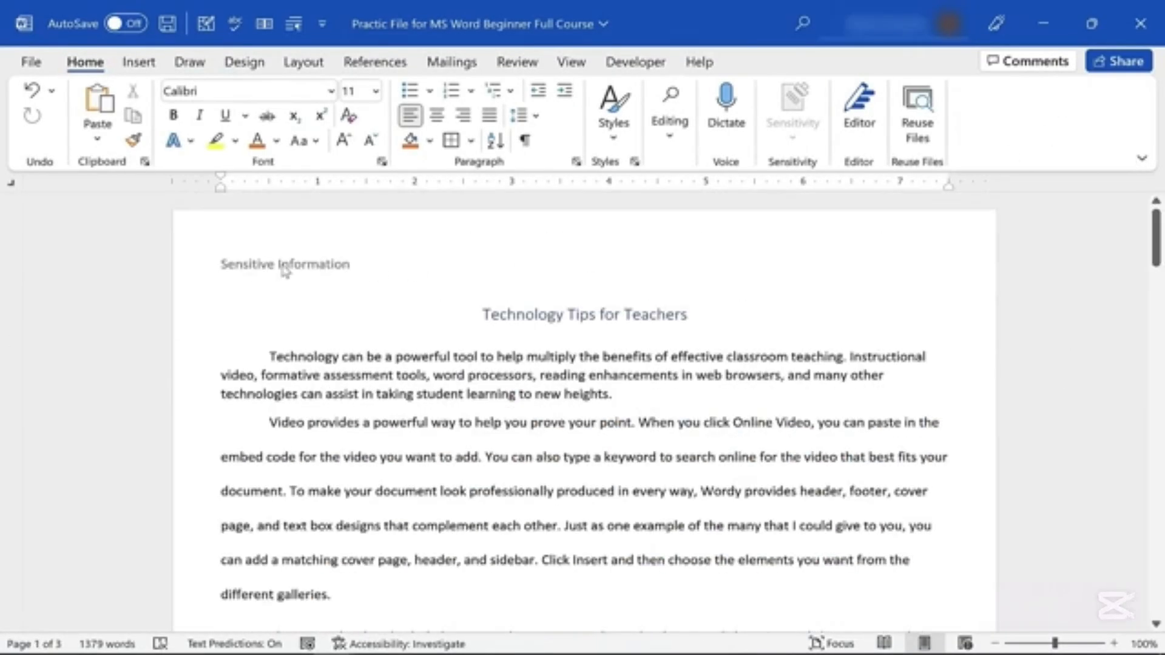
Look over the built-in header and footer designs without applying any of them
{"action": "left_click", "coordinate": [139, 65]}
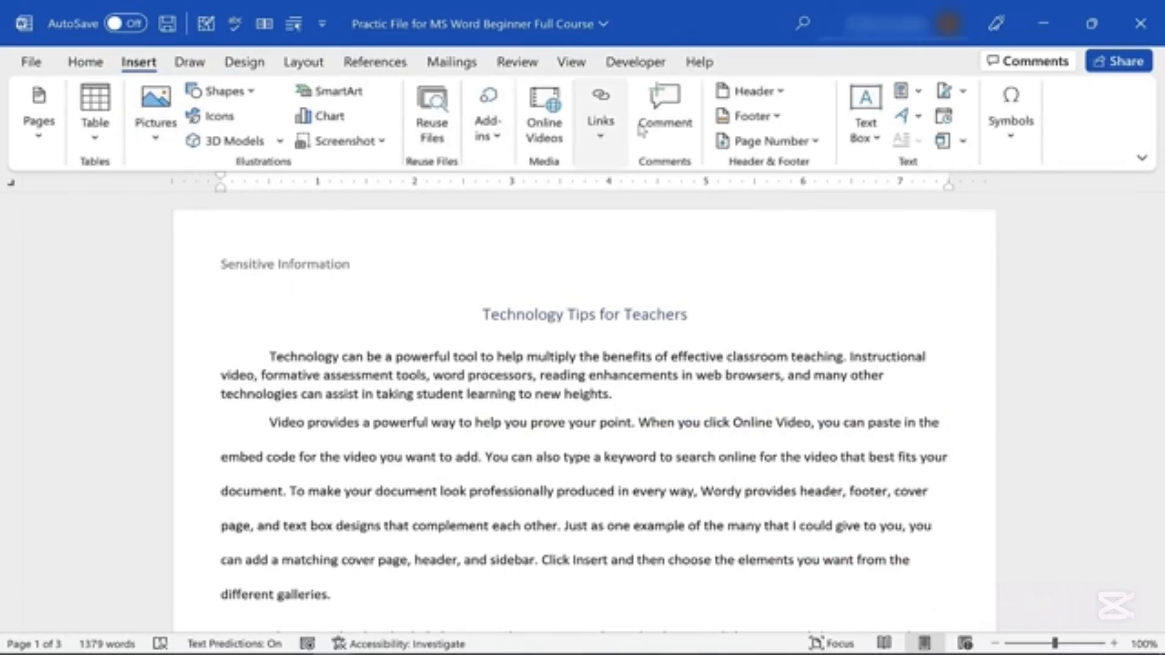
{"action": "left_click", "coordinate": [777, 96]}
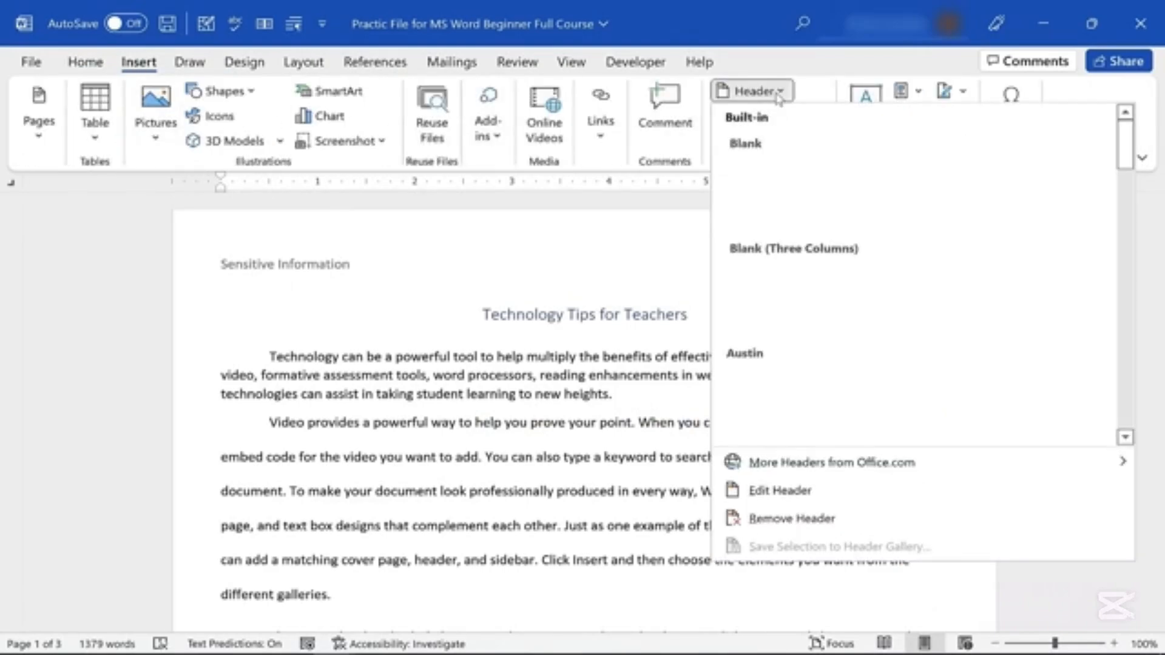
{"action": "left_click", "coordinate": [687, 204]}
{"action": "left_click", "coordinate": [768, 120]}
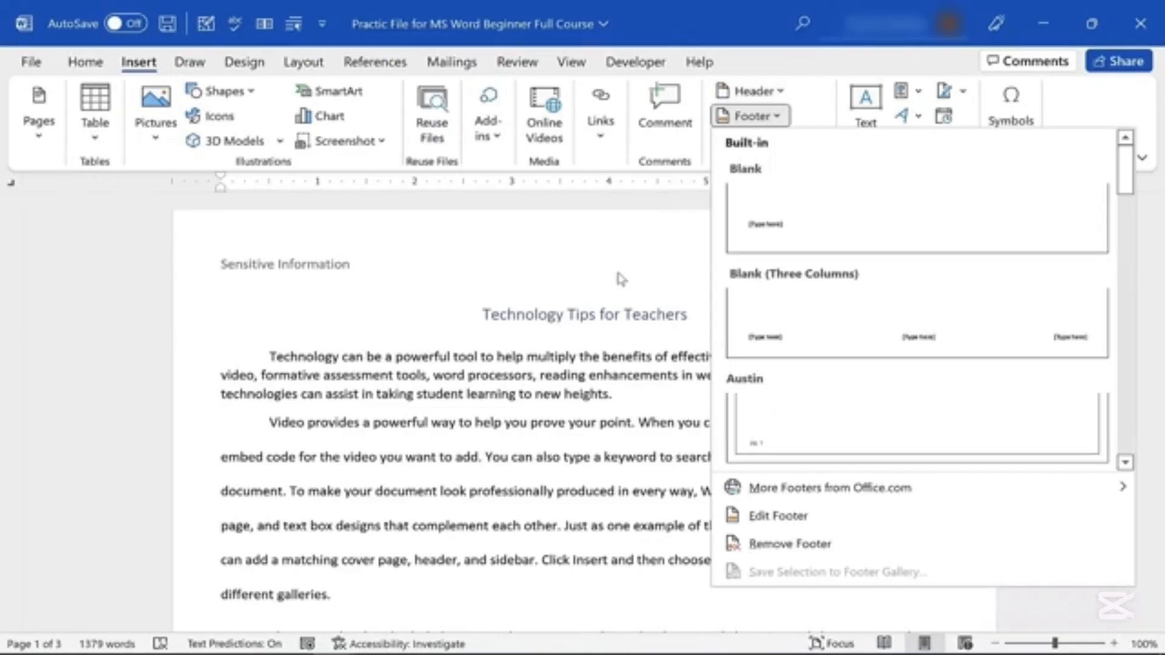
{"action": "left_click", "coordinate": [611, 218]}
Open the header for editing, look over the Document Info options, and close header editing without adding anything
{"action": "left_click", "coordinate": [760, 96]}
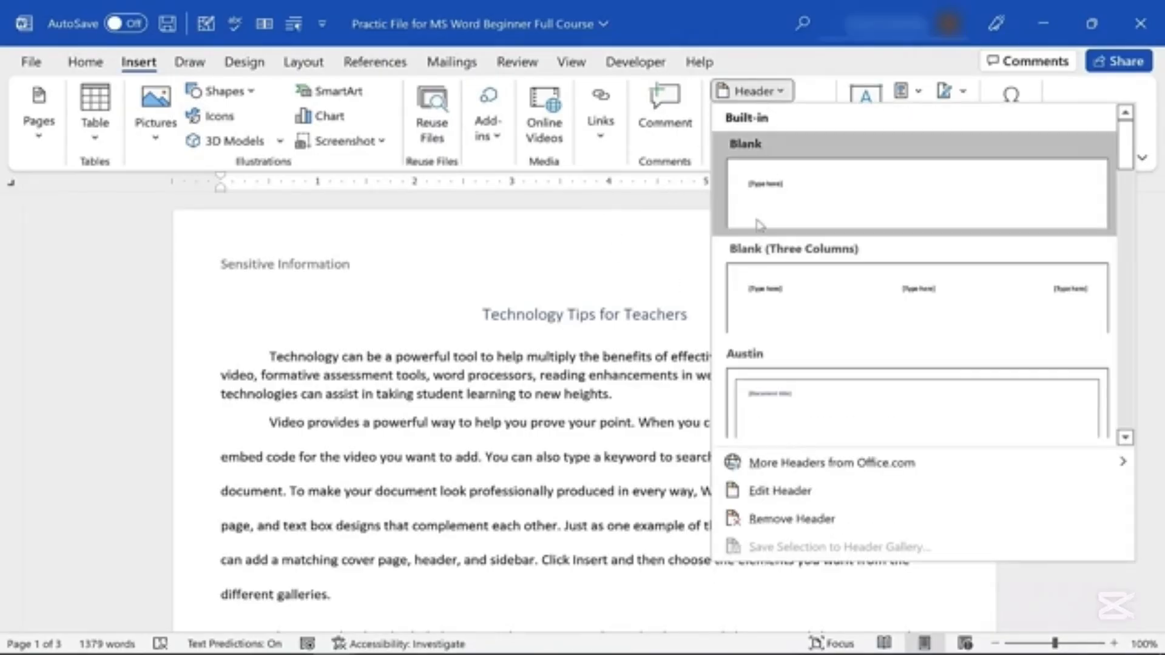
{"action": "left_click", "coordinate": [783, 490]}
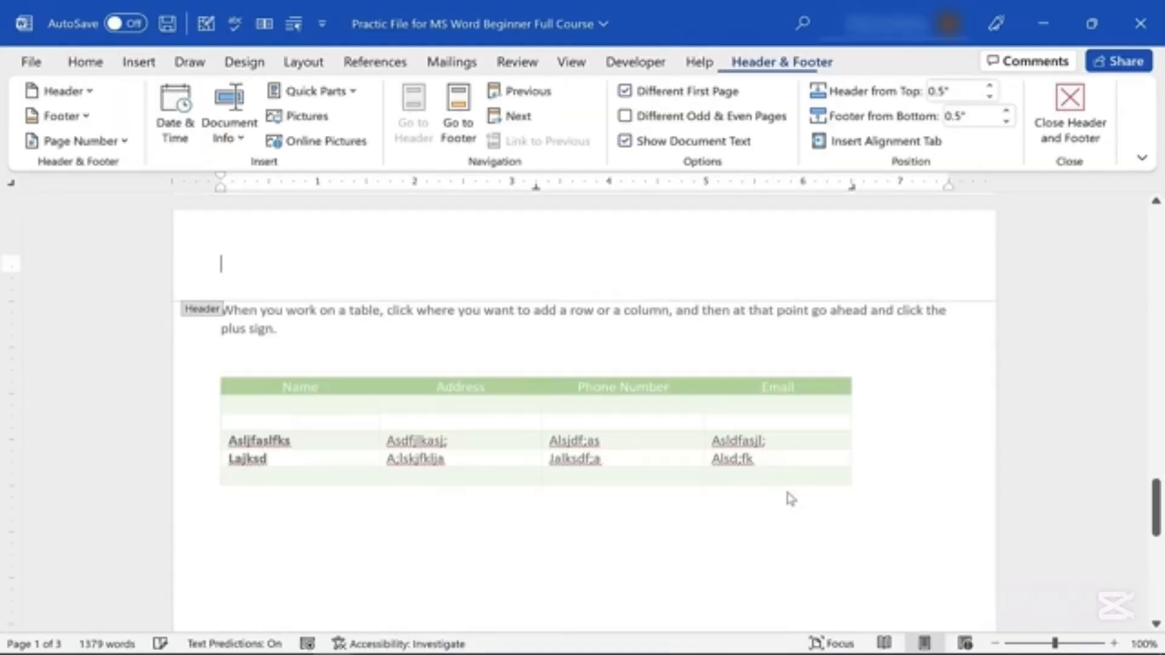
{"action": "scroll", "coordinate": [391, 342], "scroll_direction": "up", "scroll_amount": 2}
{"action": "scroll", "coordinate": [392, 340], "scroll_direction": "down", "scroll_amount": 1}
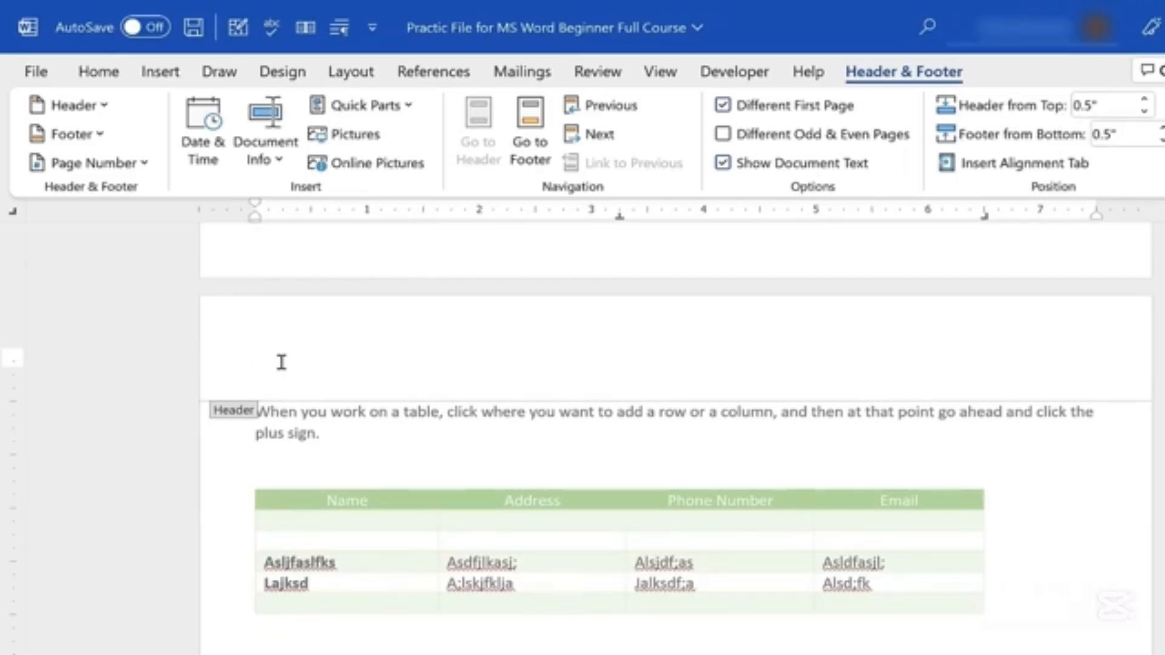
{"action": "left_click", "coordinate": [267, 155]}
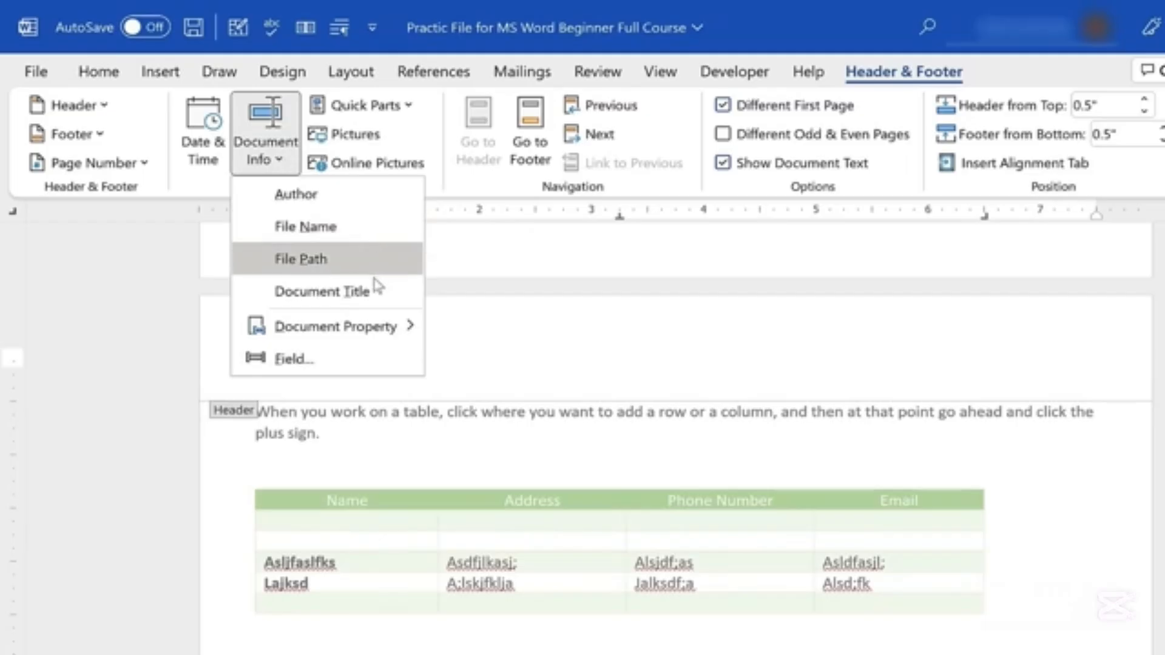
{"action": "left_click", "coordinate": [566, 343]}
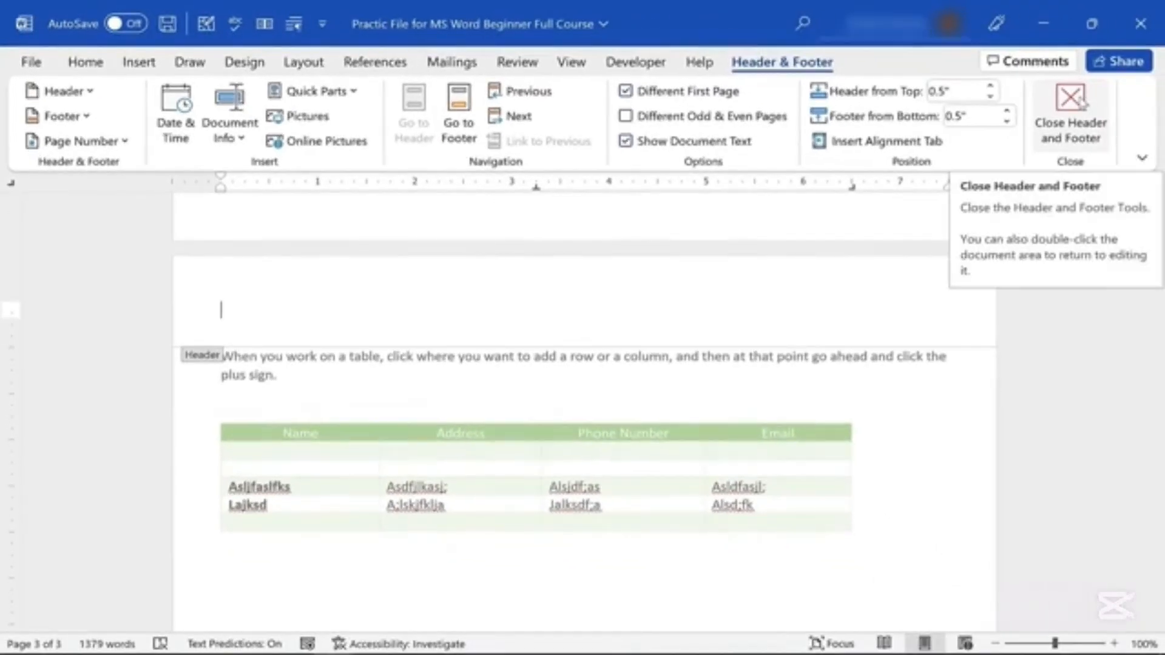
{"action": "left_click", "coordinate": [1083, 104]}
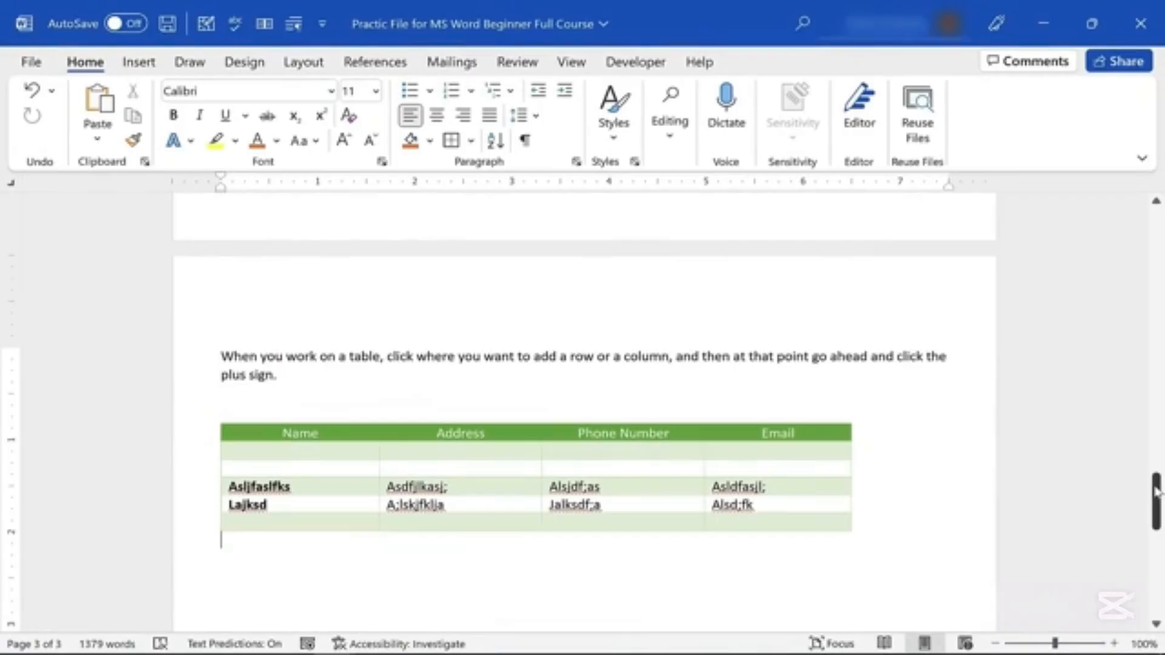
{"action": "left_click_drag", "start_coordinate": [1156, 492], "coordinate": [1156, 490]}
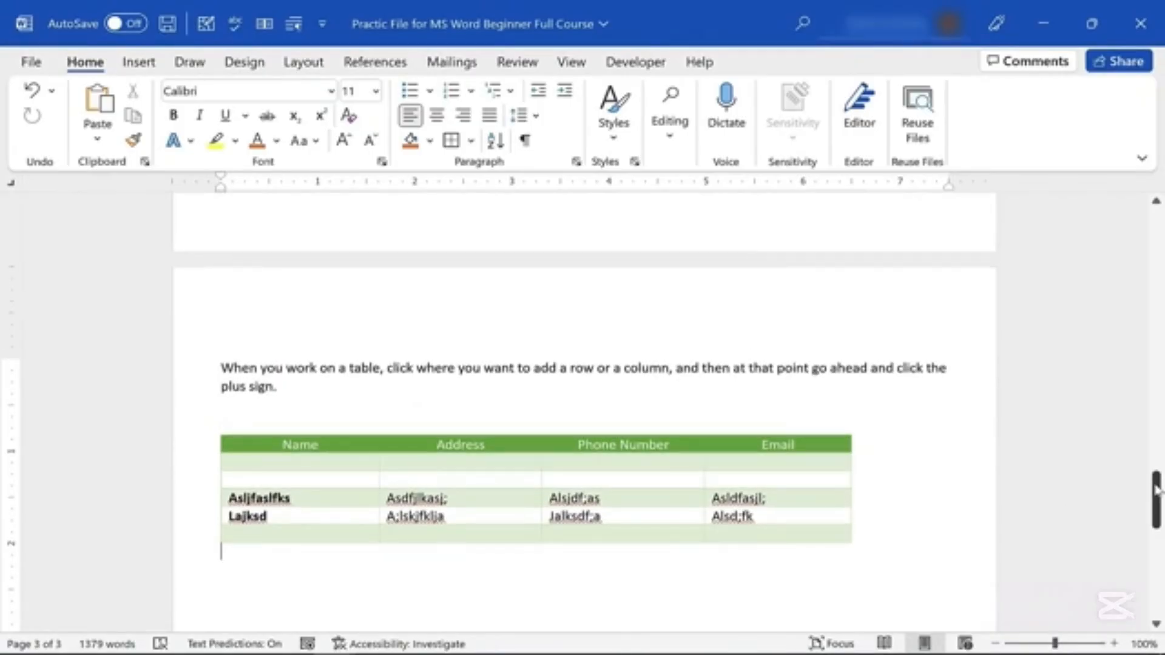
{"action": "left_click_drag", "start_coordinate": [1156, 492], "coordinate": [1114, 241]}
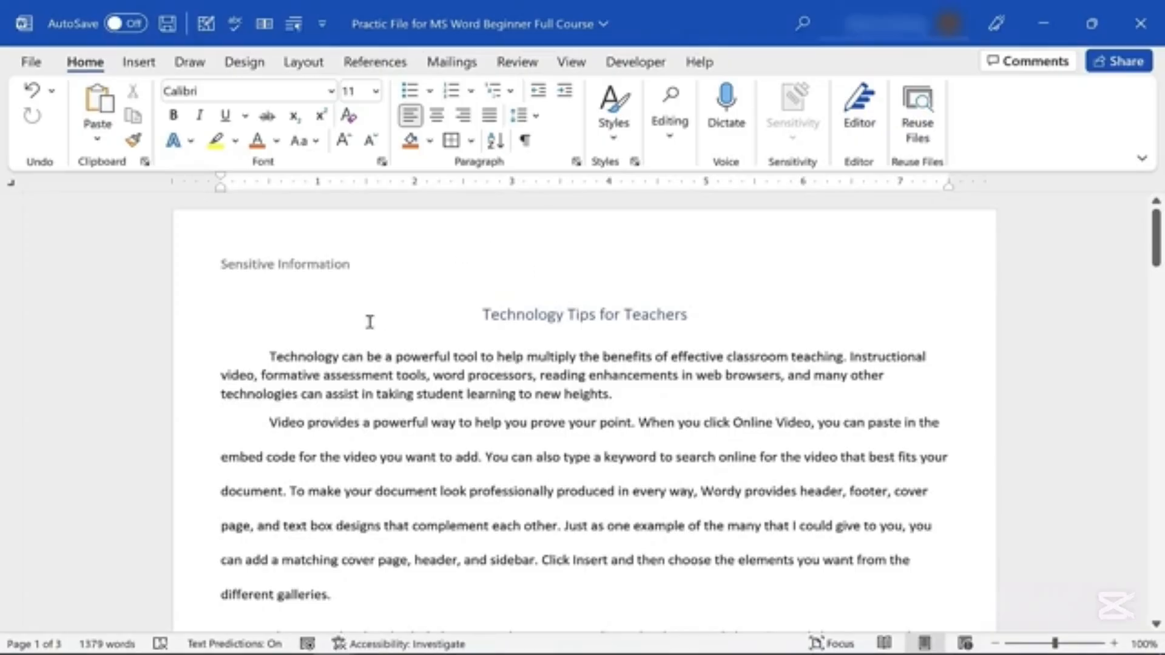
Add a bold "Chapter 1:" heading on its own line between the document title and the first paragraph
{"action": "left_click", "coordinate": [265, 352]}
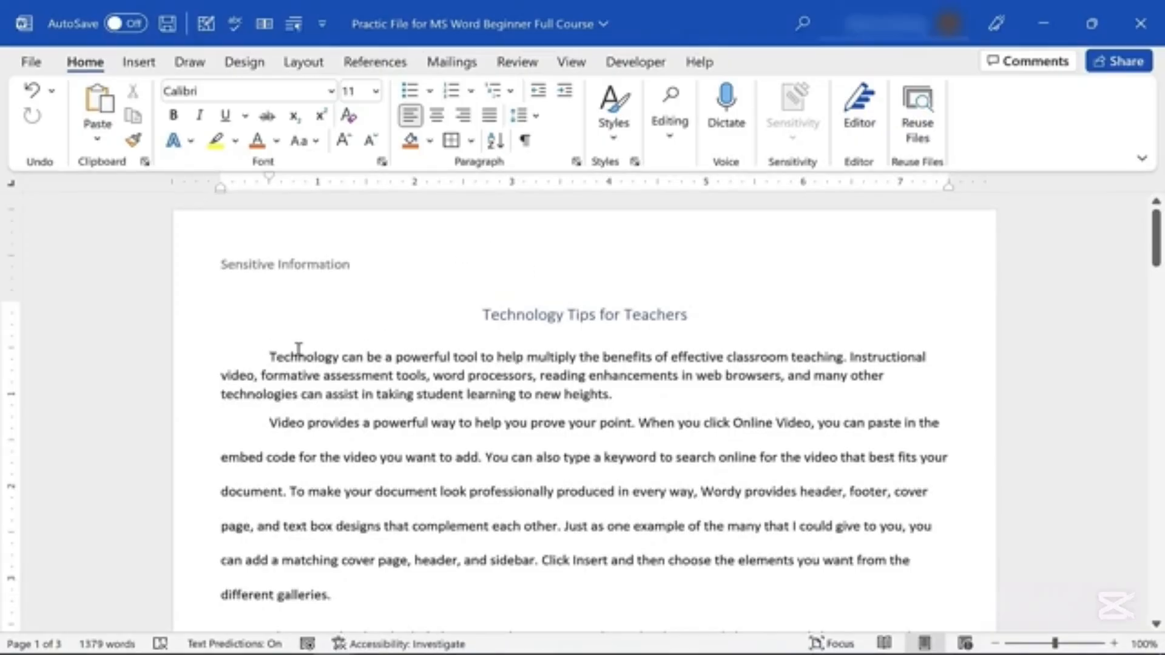
{"action": "key", "text": "Right"}
{"action": "key", "text": "Return"}
{"action": "key", "text": "Return"}
{"action": "left_click", "coordinate": [302, 371]}
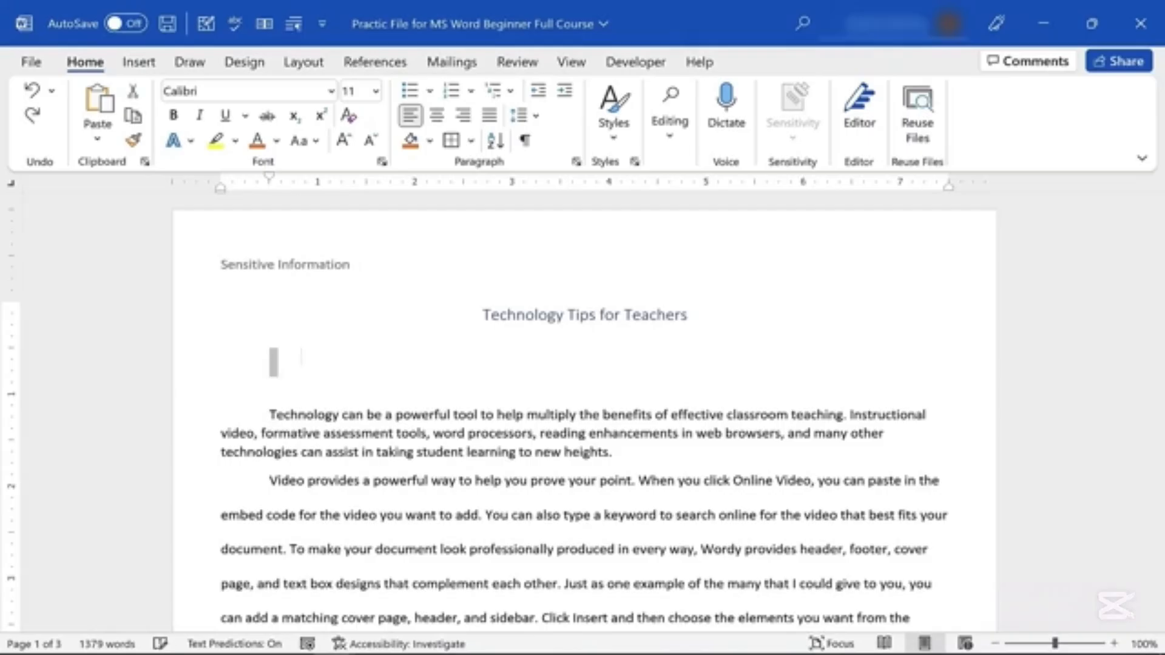
{"action": "key", "text": "BackSpace"}
{"action": "type", "text": "Chapter"}
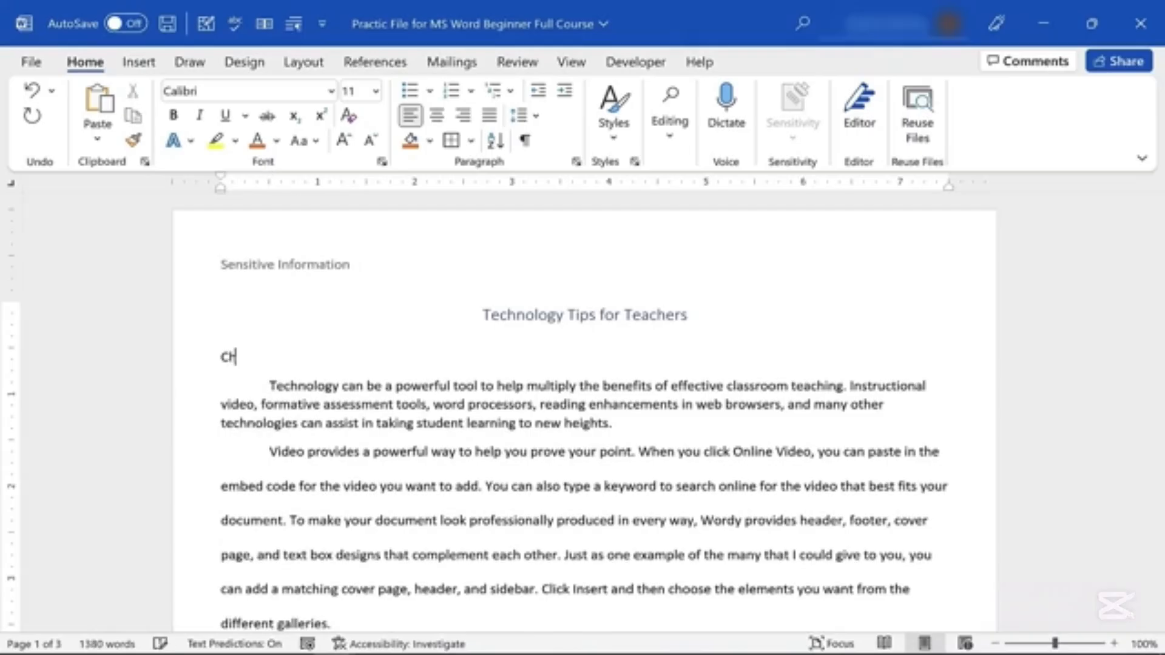
{"action": "type", "text": " 1:"}
{"action": "left_click_drag", "start_coordinate": [285, 358], "coordinate": [211, 361]}
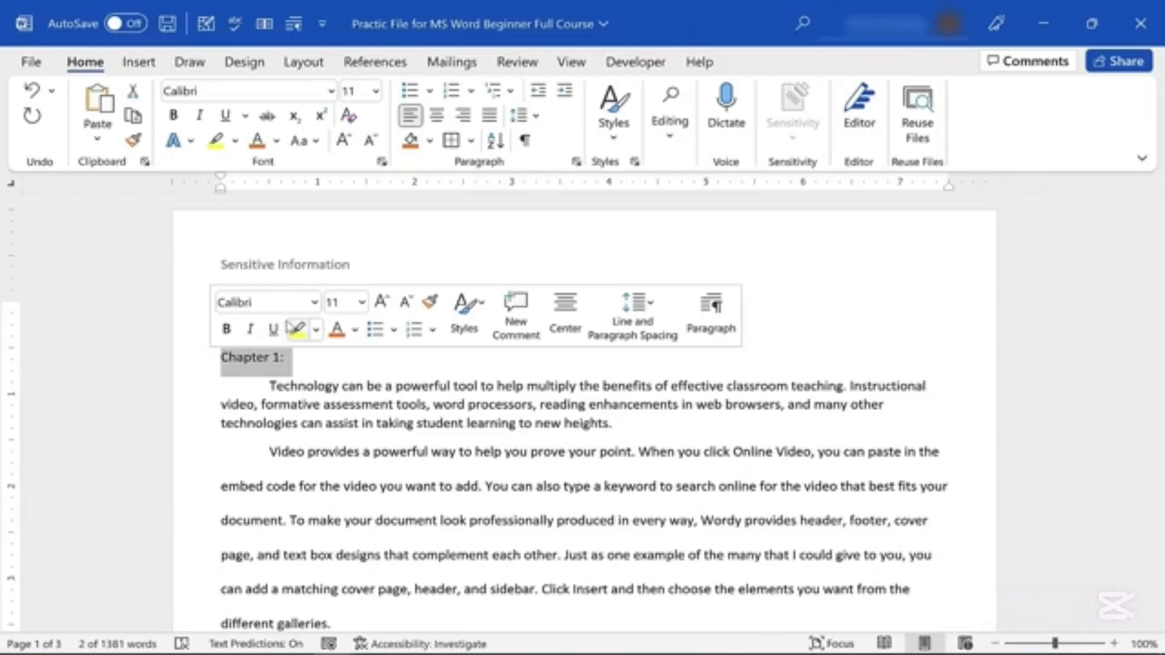
{"action": "left_click", "coordinate": [225, 329]}
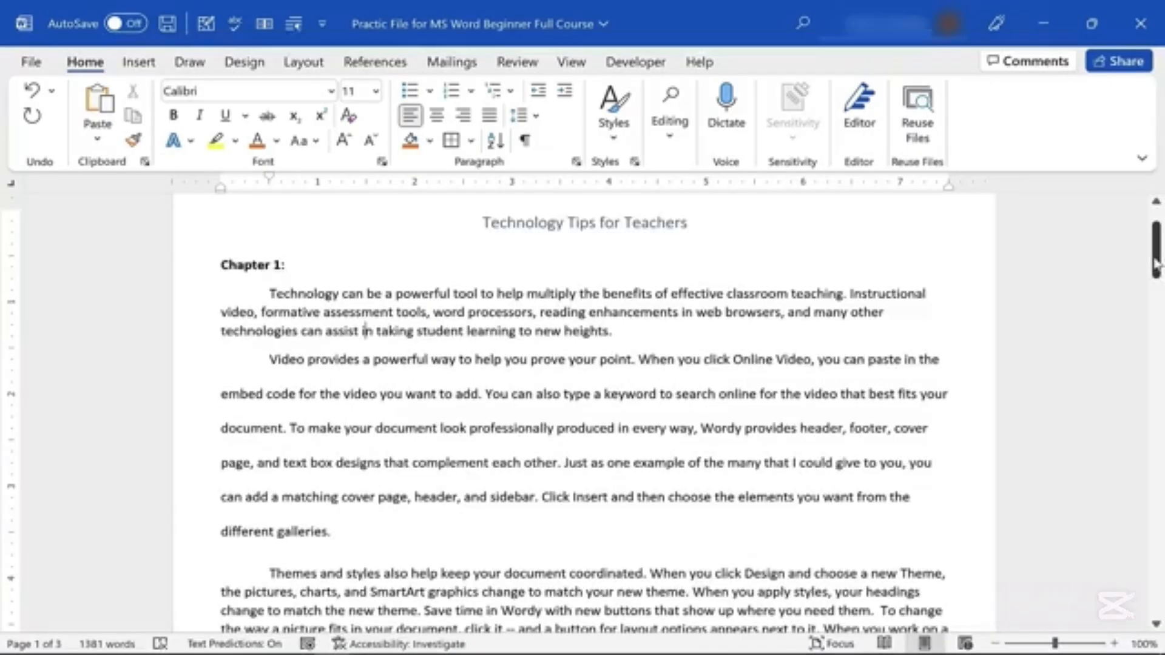
Place the insertion point at the end of the page 2 paragraph that ends with "even on another device."
{"action": "left_click_drag", "start_coordinate": [1156, 267], "coordinate": [1123, 428]}
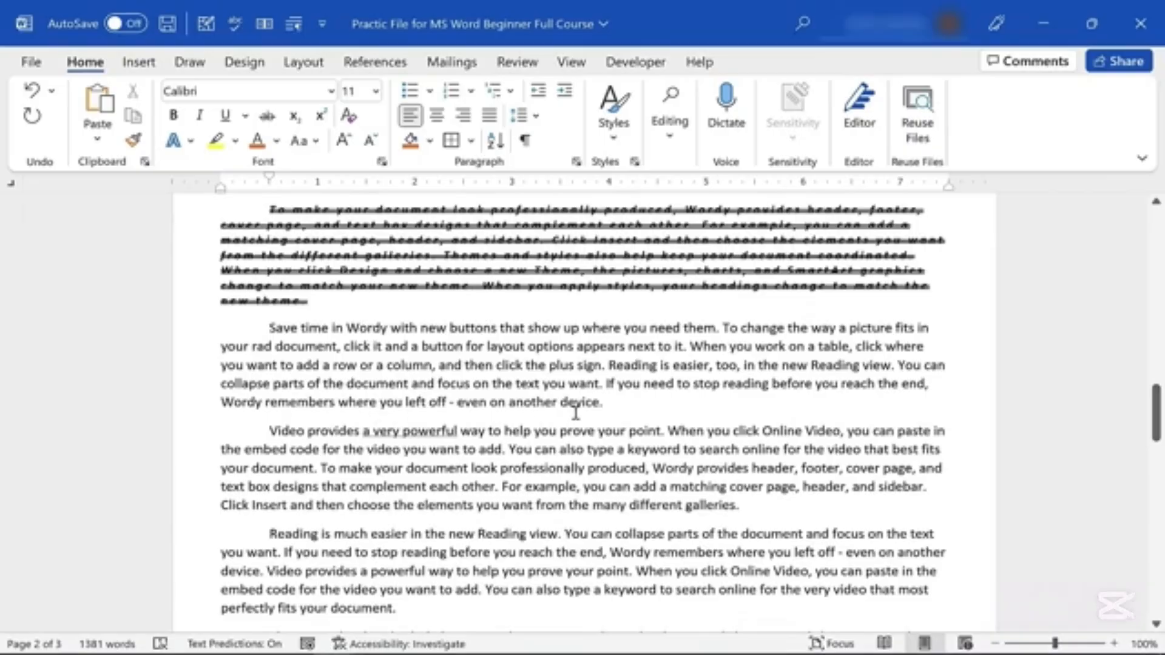
{"action": "left_click", "coordinate": [625, 406]}
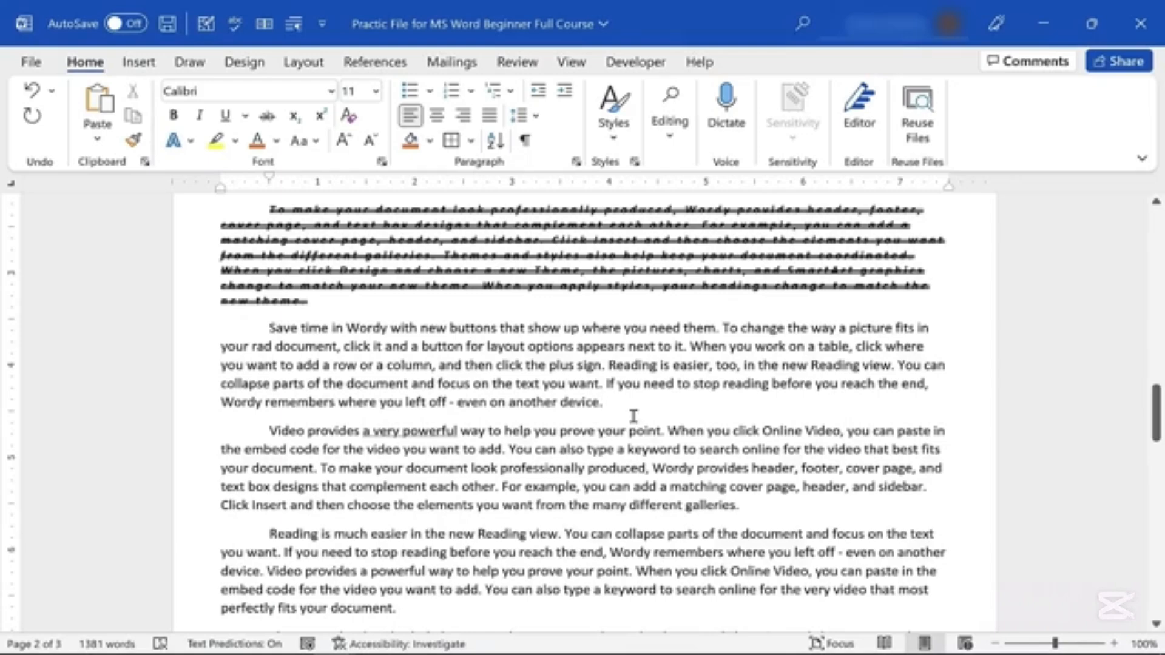
Try pushing the following paragraphs down with five blank lines, and remove those lines again
{"action": "key", "text": "Return"}
{"action": "key", "text": "Return"}
{"action": "key", "text": "Return"}
{"action": "key", "text": "Return"}
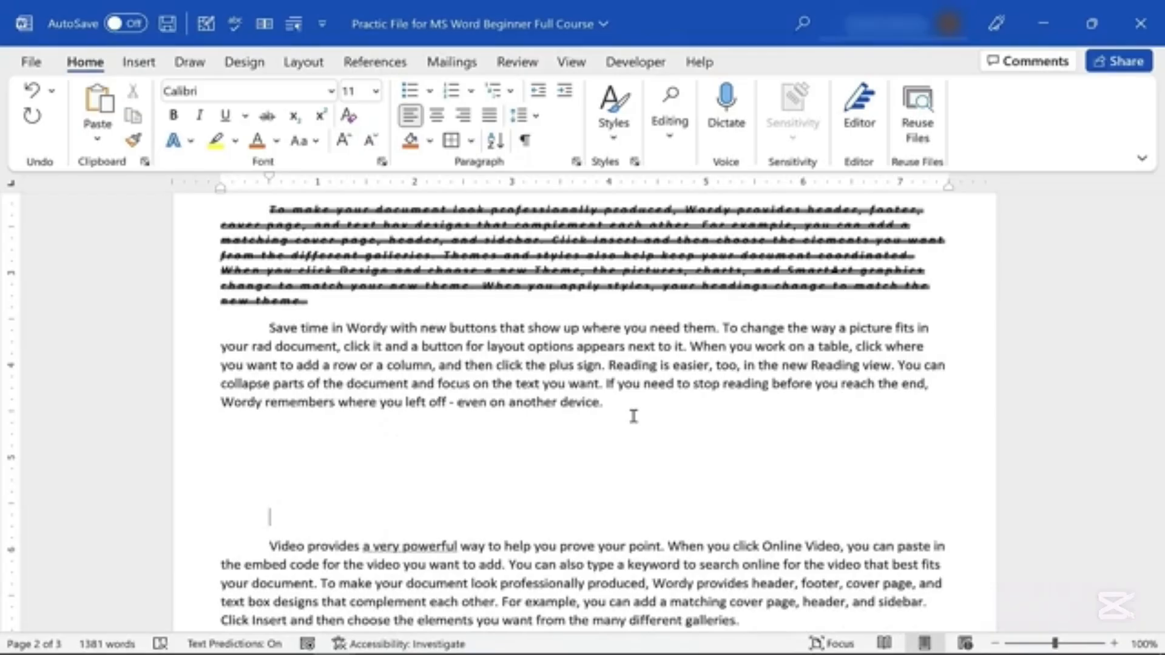
{"action": "key", "text": "Return"}
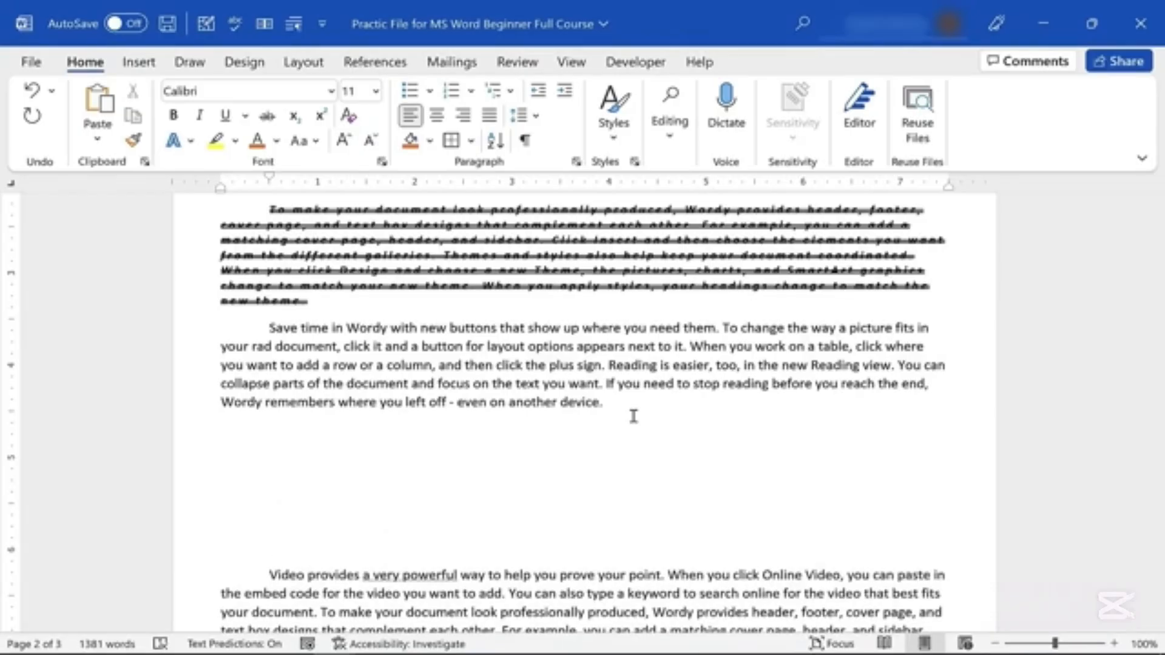
{"action": "key", "text": "BackSpace"}
{"action": "key", "text": "BackSpace"}
{"action": "key", "text": "BackSpace"}
{"action": "key", "text": "BackSpace"}
{"action": "key", "text": "BackSpace"}
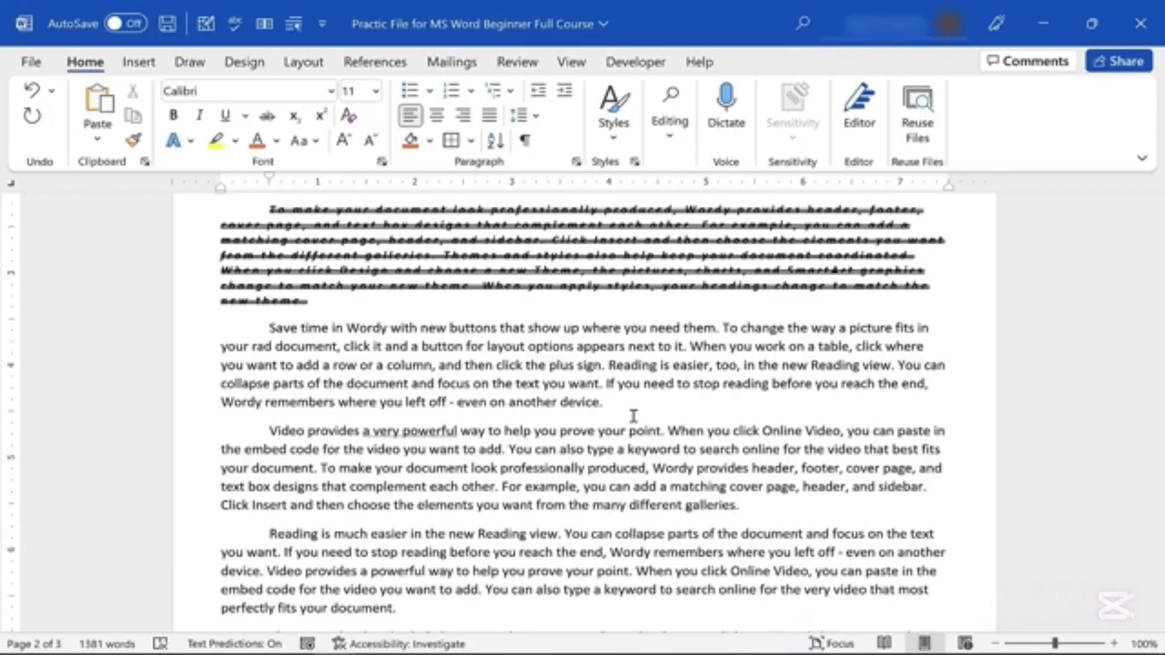
Insert a page break after the paragraph ending with "even on another device."
{"action": "left_click", "coordinate": [300, 63]}
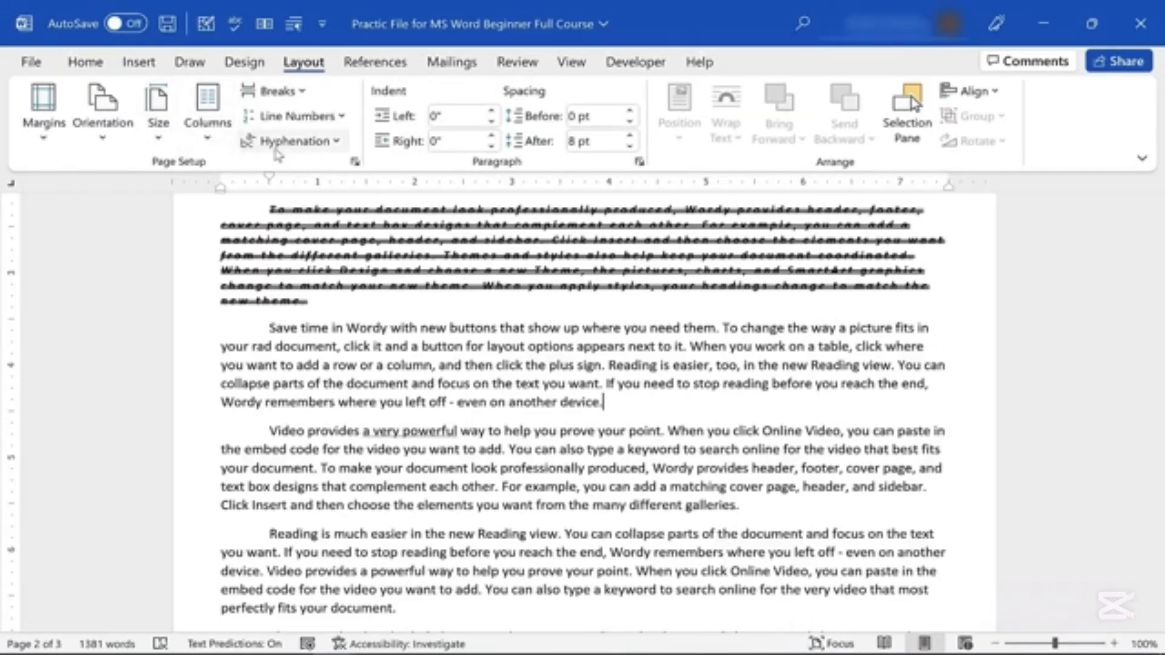
{"action": "left_click", "coordinate": [293, 97]}
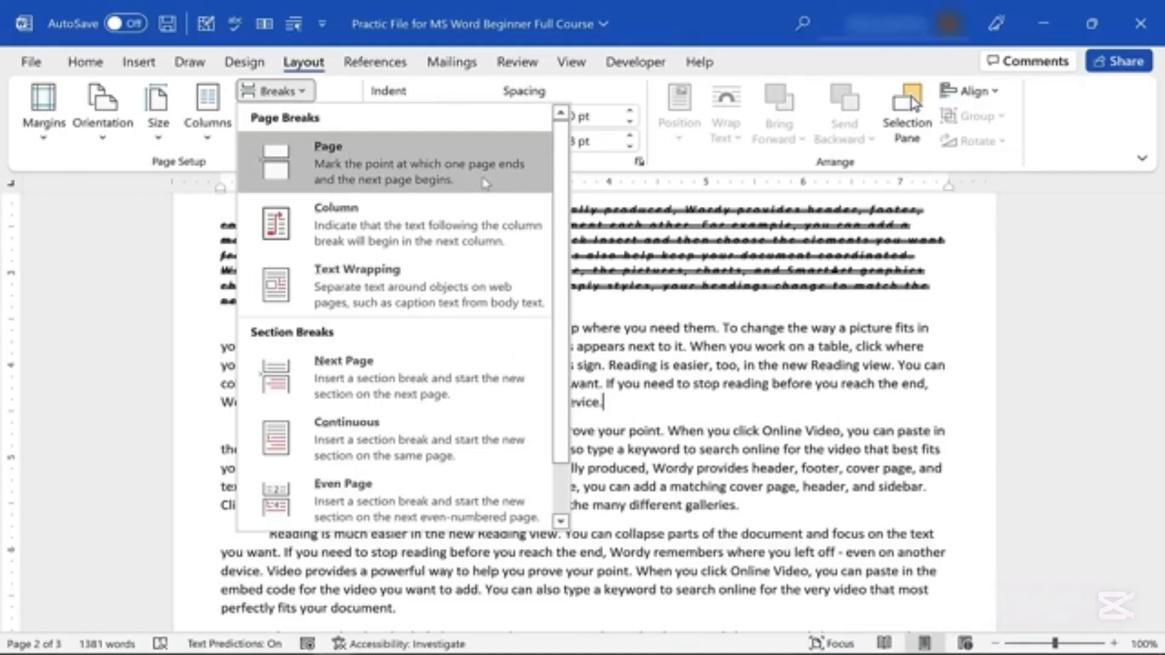
{"action": "left_click", "coordinate": [485, 182]}
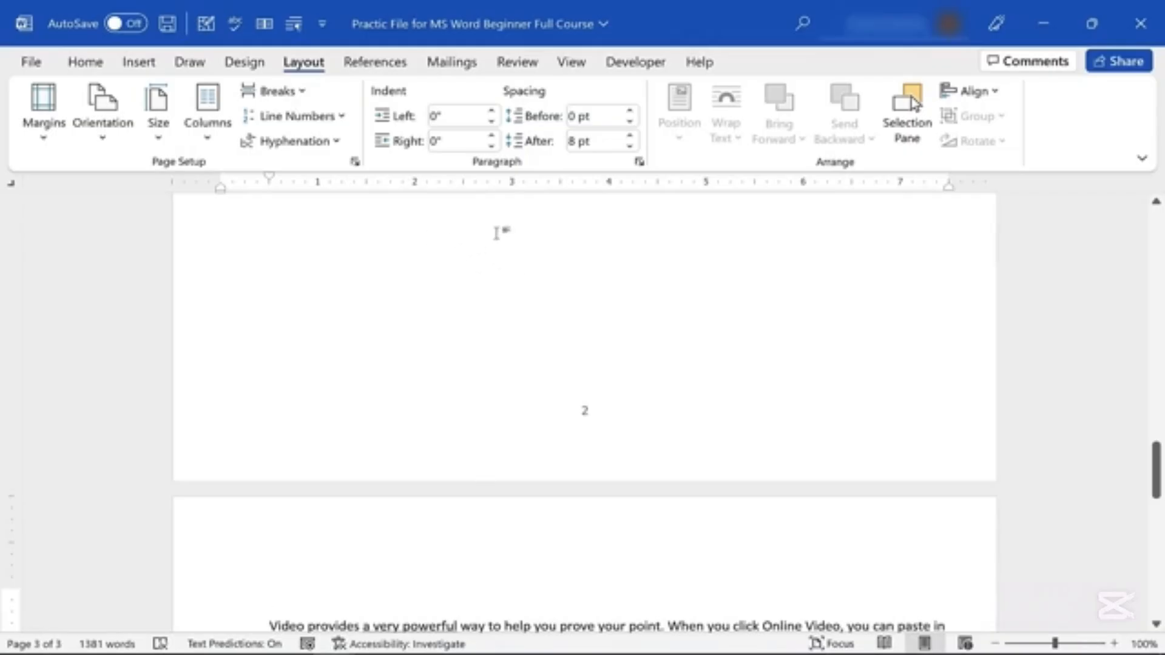
Add a bold "Chapter 2:" heading on its own line at the start of page 3
{"action": "left_click_drag", "start_coordinate": [1155, 472], "coordinate": [1160, 511]}
{"action": "left_click", "coordinate": [285, 342]}
{"action": "type", "text": "Chapter 2:"}
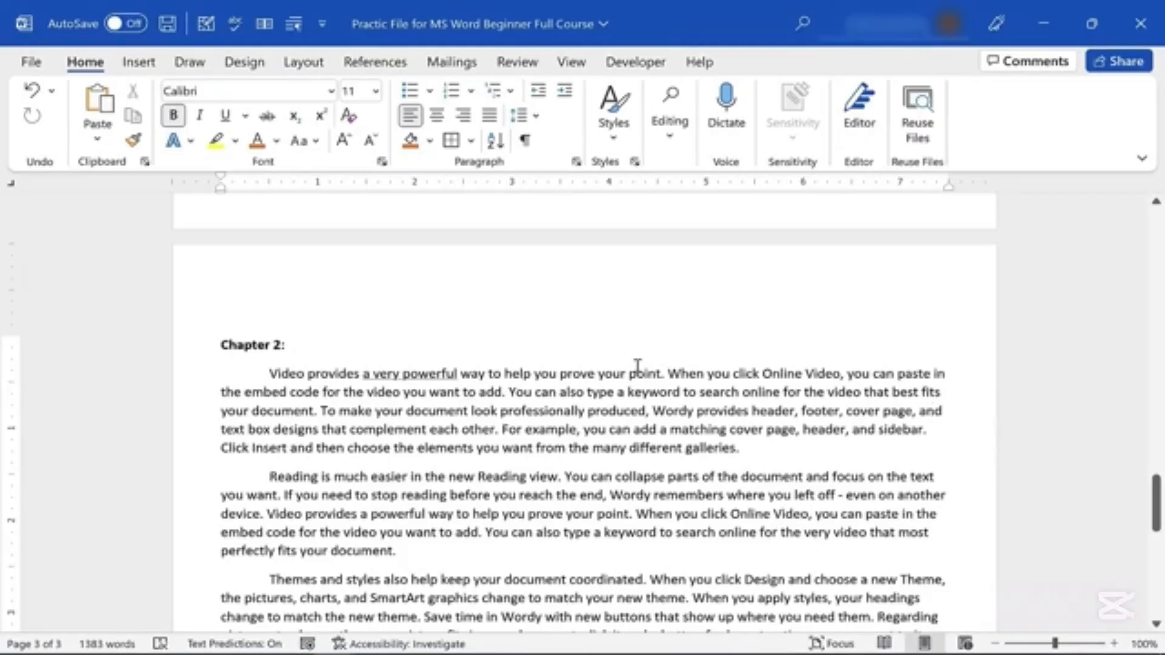
Insert the built-in Facet cover page
{"action": "left_click", "coordinate": [136, 64]}
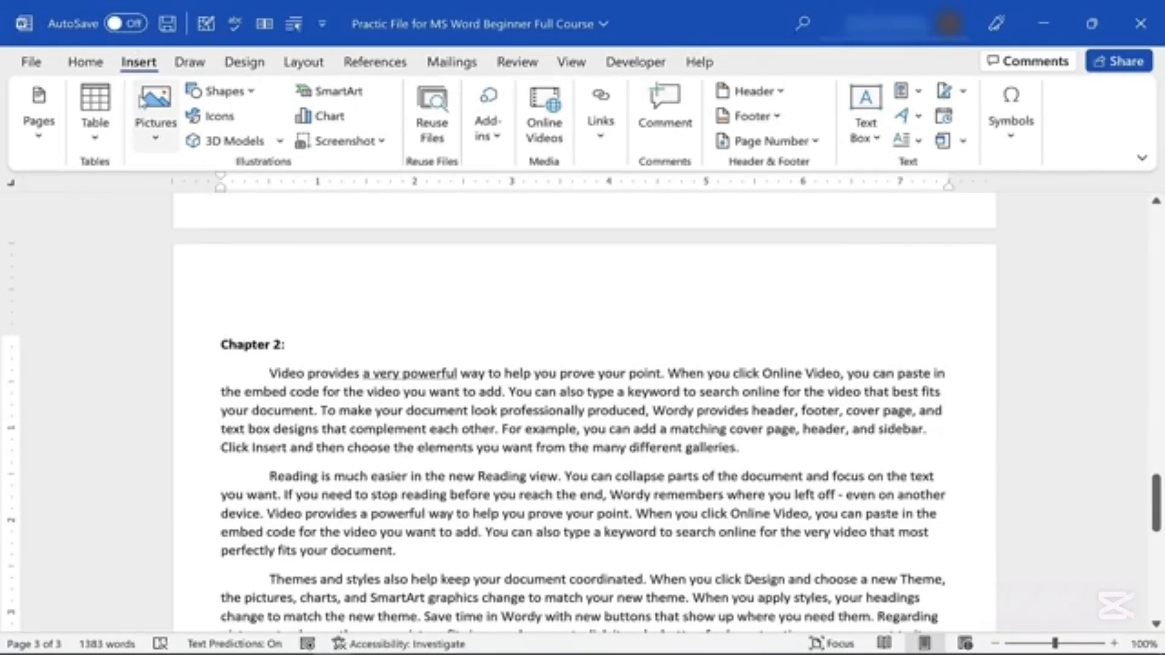
{"action": "left_click", "coordinate": [34, 136]}
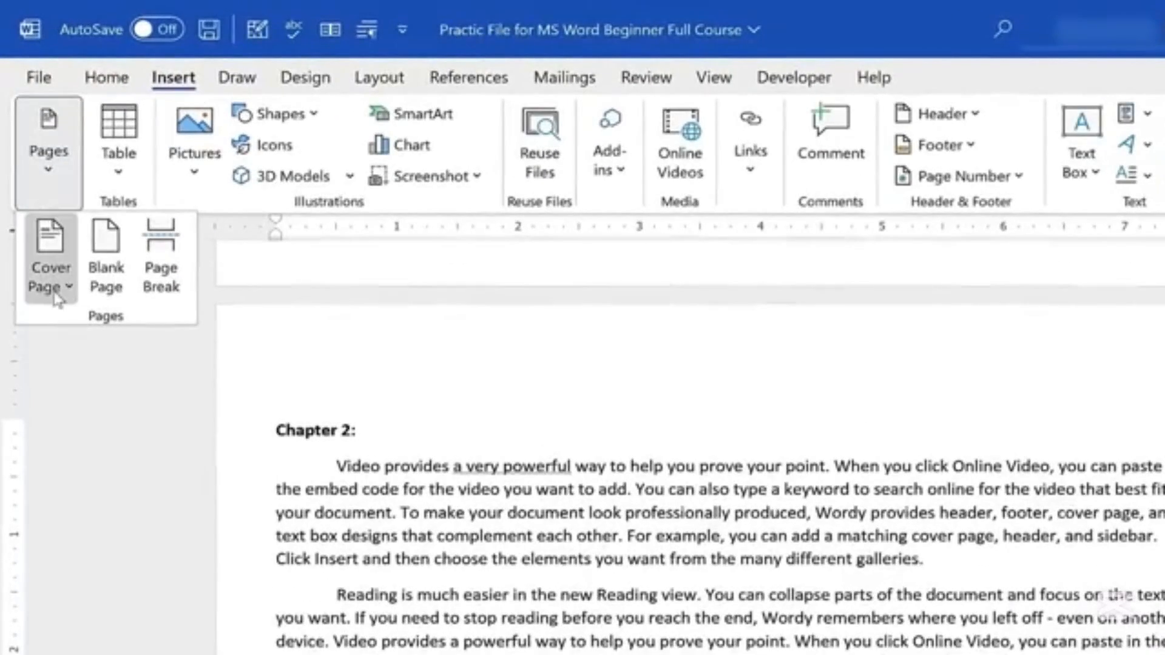
{"action": "left_click", "coordinate": [54, 300]}
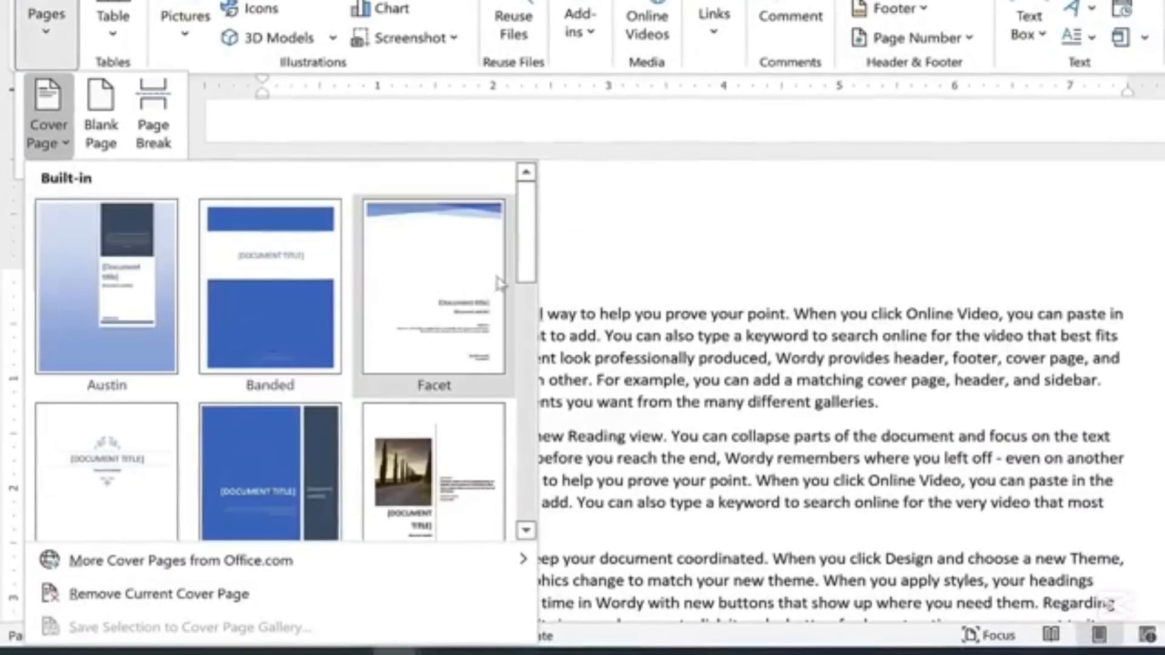
{"action": "mouse_move", "coordinate": [529, 270]}
{"action": "left_mouse_down"}
{"action": "mouse_move", "coordinate": [537, 419]}
{"action": "mouse_move", "coordinate": [529, 272]}
{"action": "left_mouse_up"}
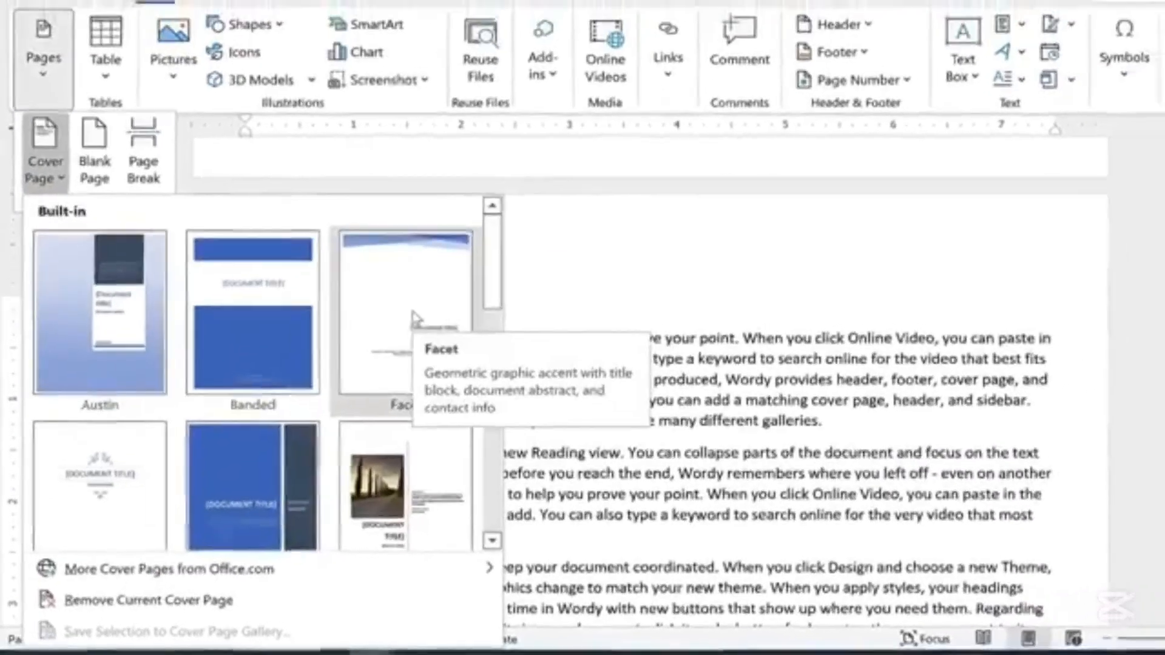
{"action": "left_click", "coordinate": [413, 316]}
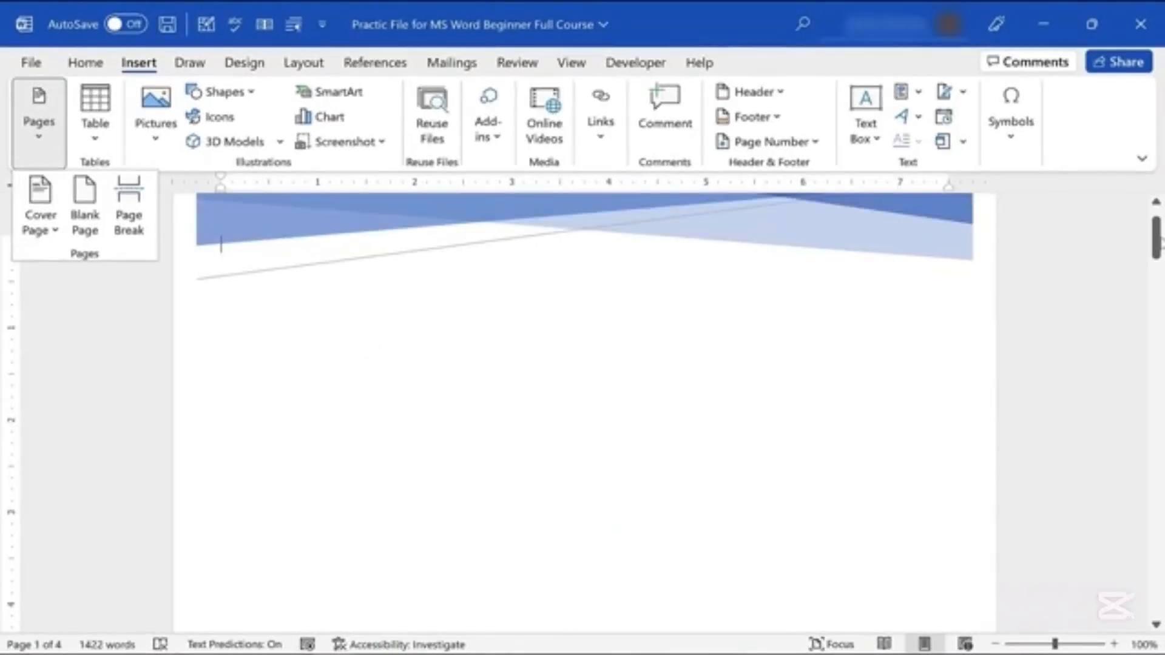
Look over the cover page's title, subtitle and abstract placeholders, the page after it and the page layout tools
{"action": "left_click_drag", "start_coordinate": [1156, 243], "coordinate": [1156, 278]}
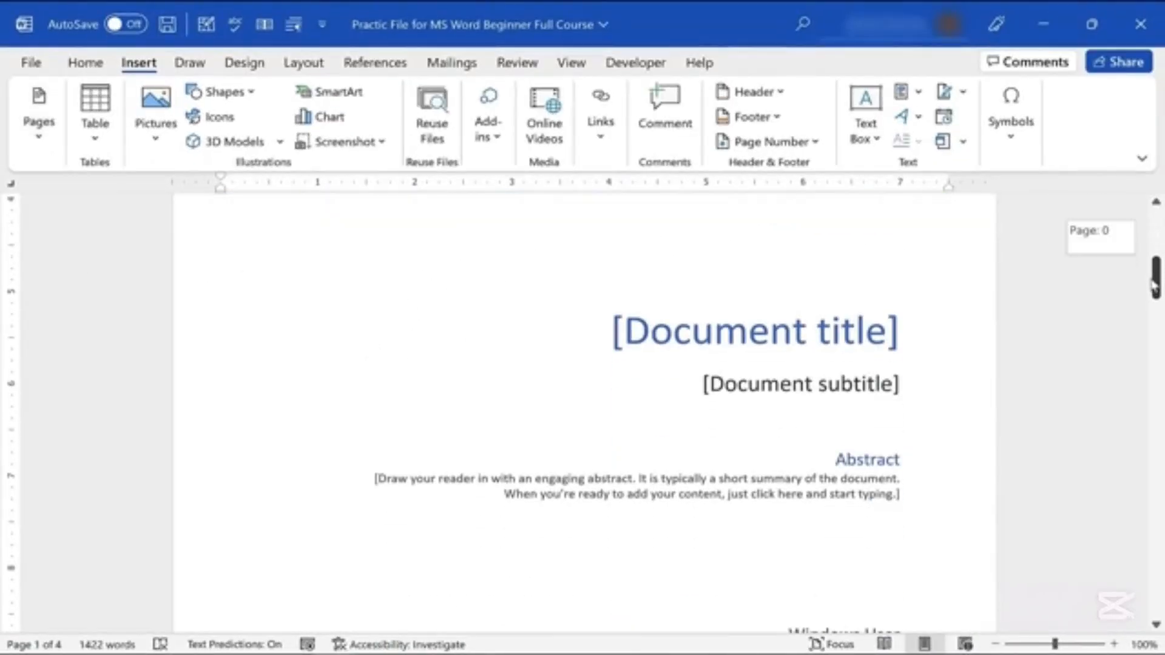
{"action": "left_click", "coordinate": [758, 331]}
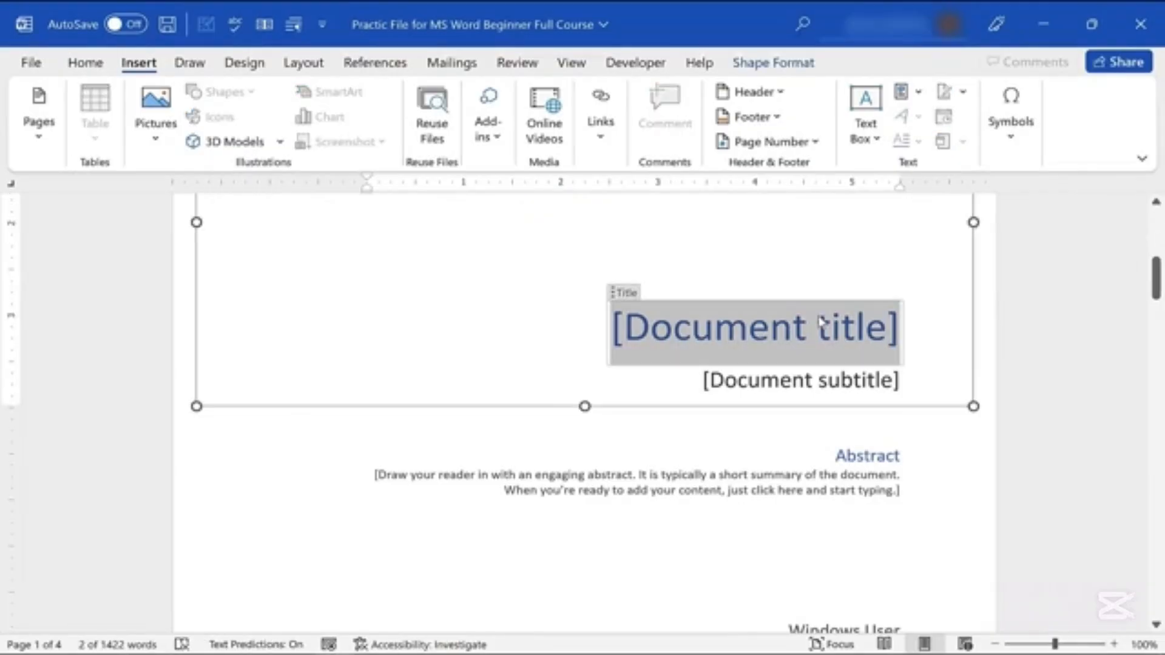
{"action": "left_click_drag", "start_coordinate": [1160, 261], "coordinate": [1159, 331]}
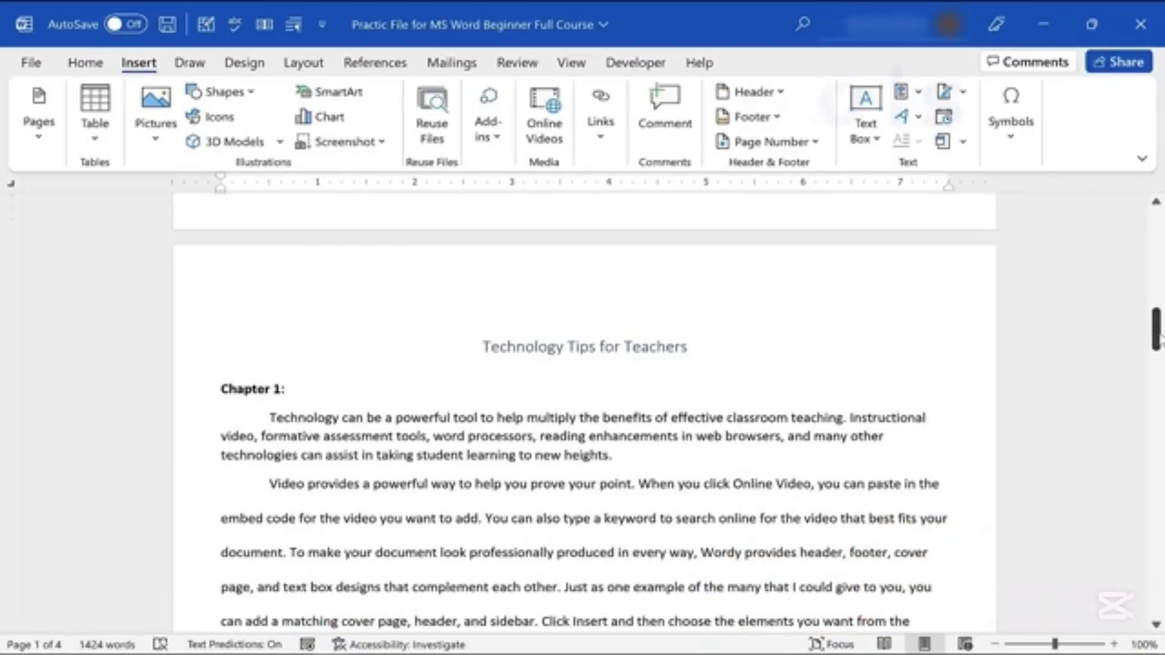
{"action": "left_click", "coordinate": [301, 63]}
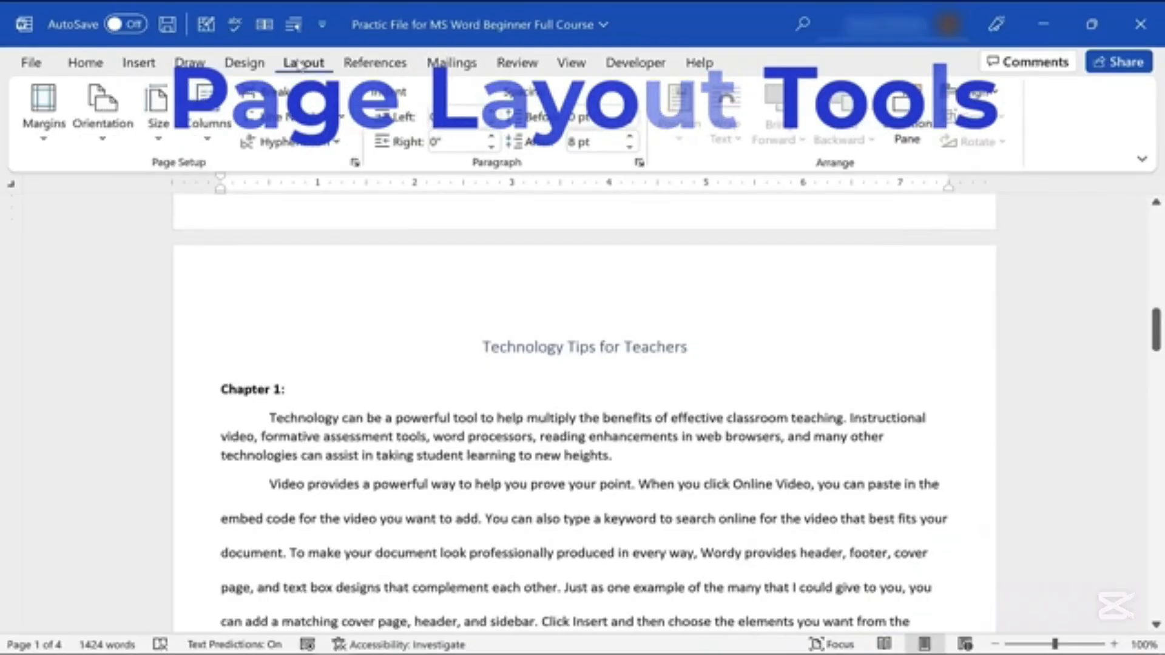
Run the Editor check on the document and open its spelling corrections
{"action": "left_click", "coordinate": [686, 340]}
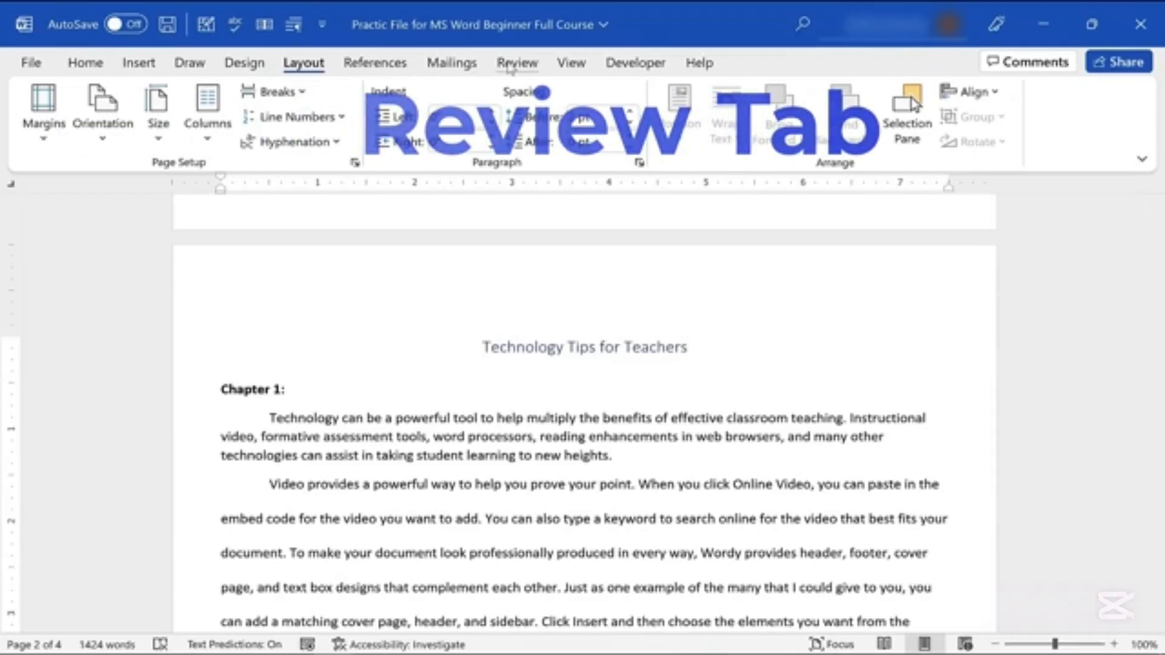
{"action": "left_click", "coordinate": [511, 66]}
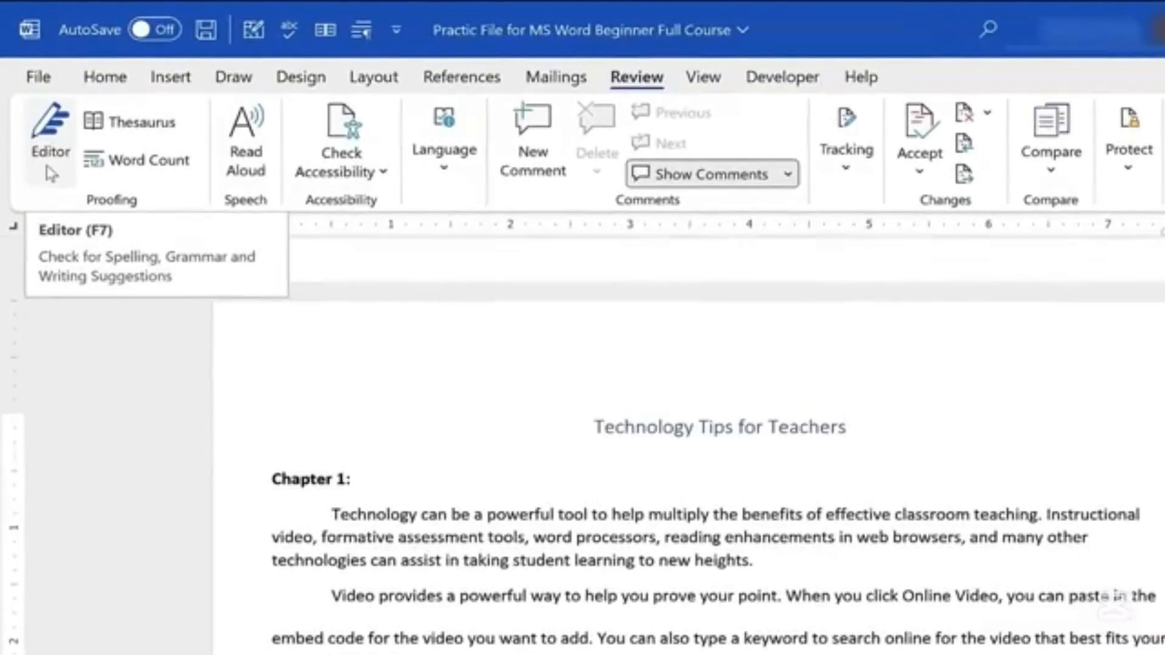
{"action": "left_click", "coordinate": [51, 173]}
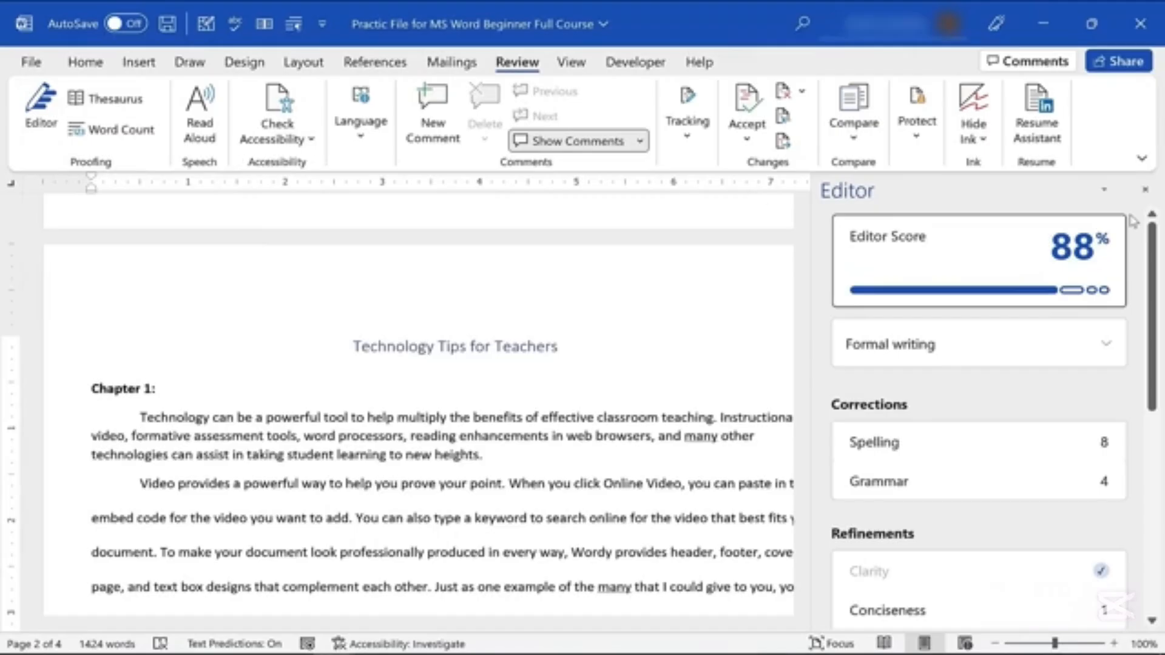
{"action": "mouse_move", "coordinate": [1052, 264]}
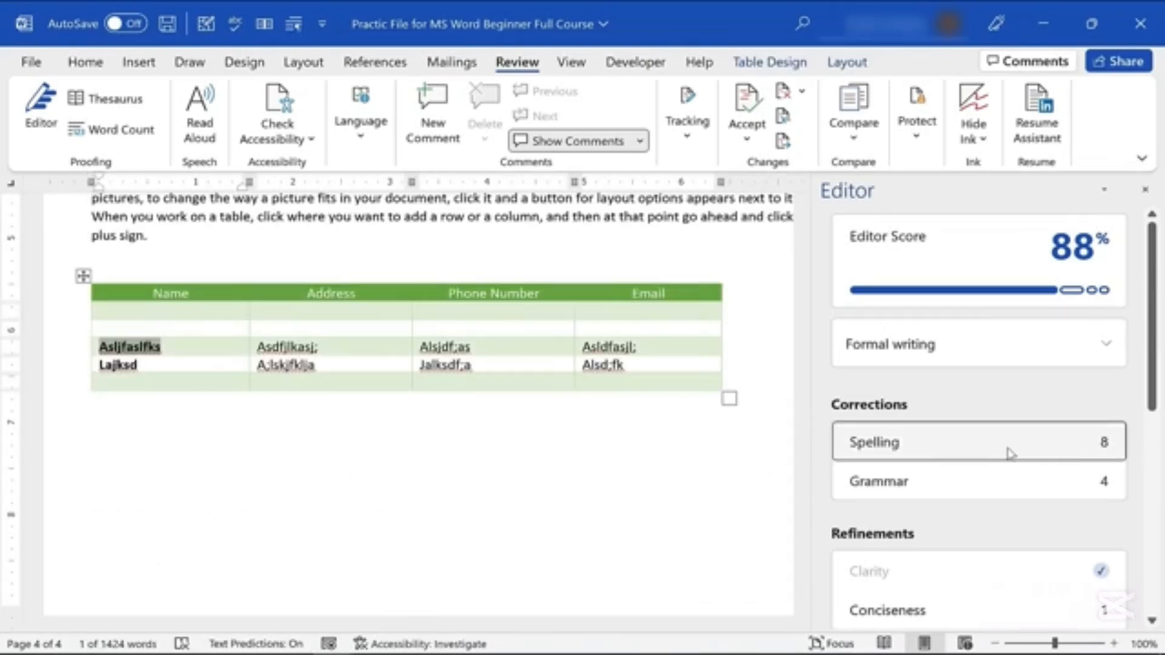
{"action": "left_click", "coordinate": [1010, 454]}
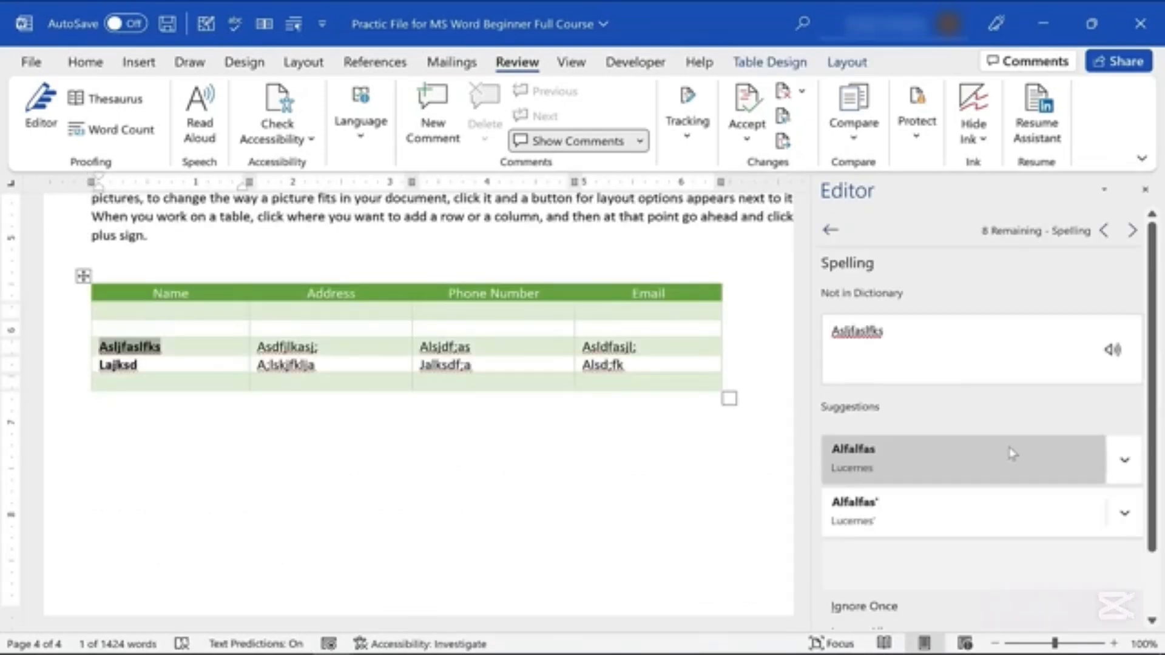
Have the suggestion "Alfalfas" read aloud and examine the other correction, ignore and dictionary options for the misspelled Name entry
{"action": "double_click", "coordinate": [869, 332]}
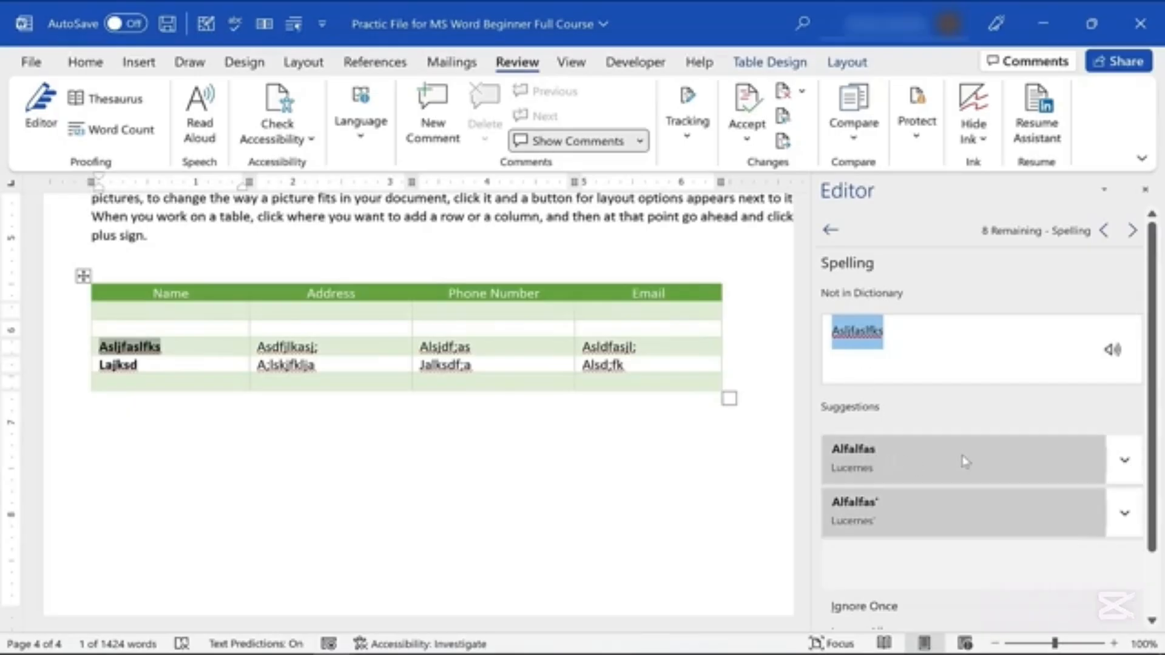
{"action": "left_click", "coordinate": [1124, 460]}
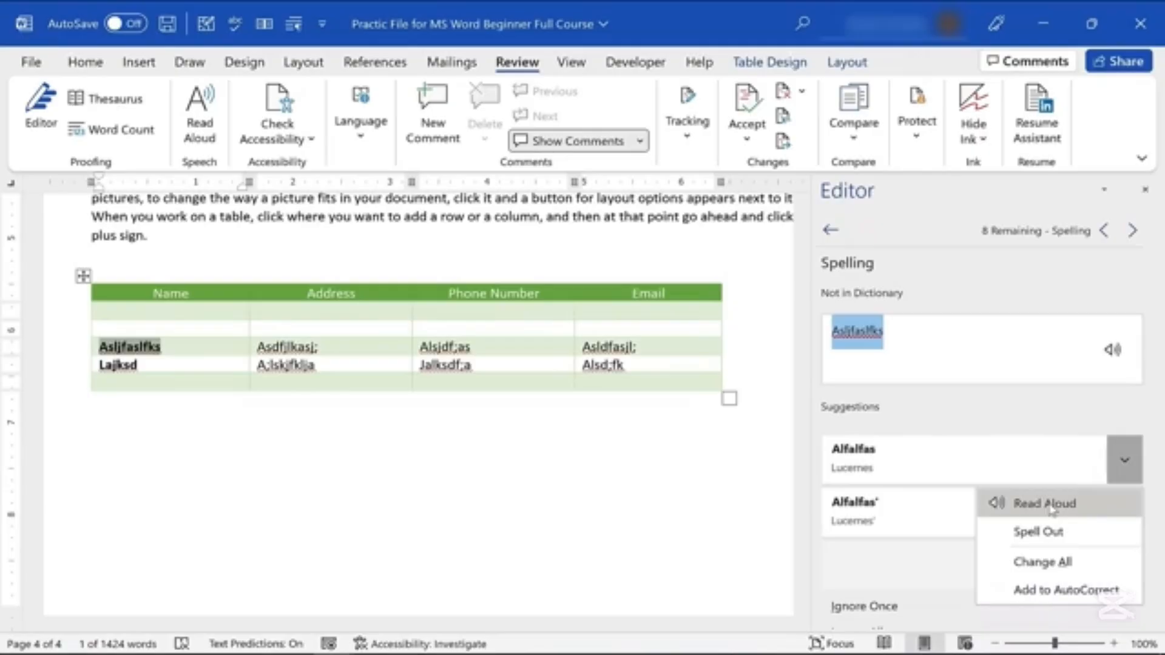
{"action": "left_click", "coordinate": [1053, 509]}
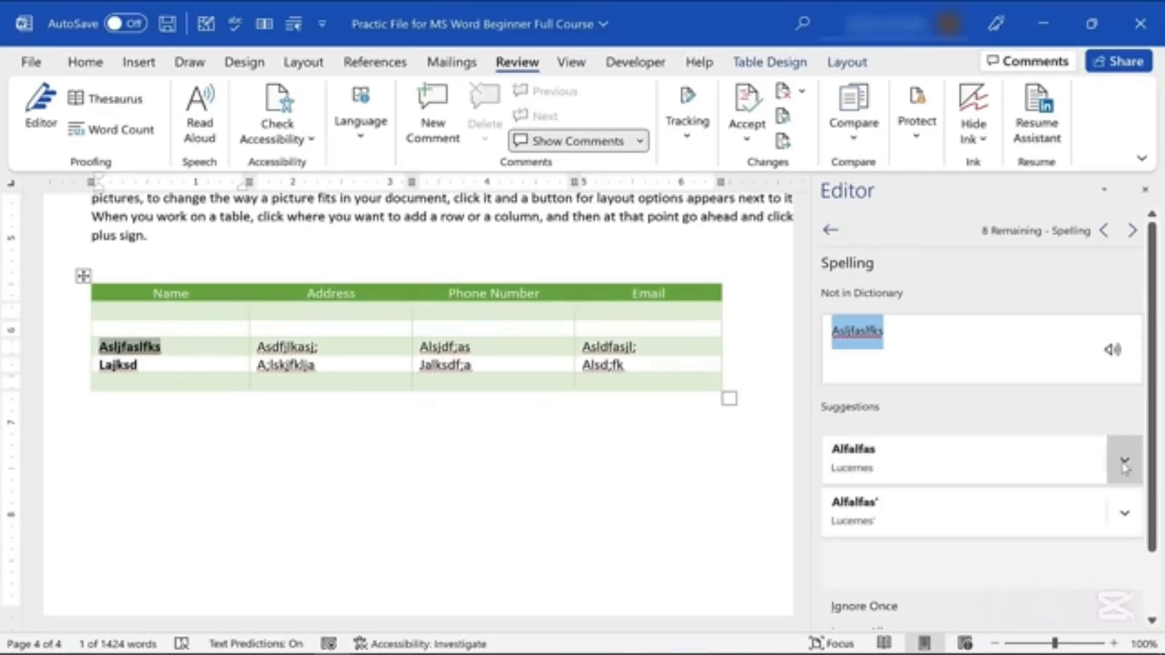
{"action": "left_click", "coordinate": [1125, 464]}
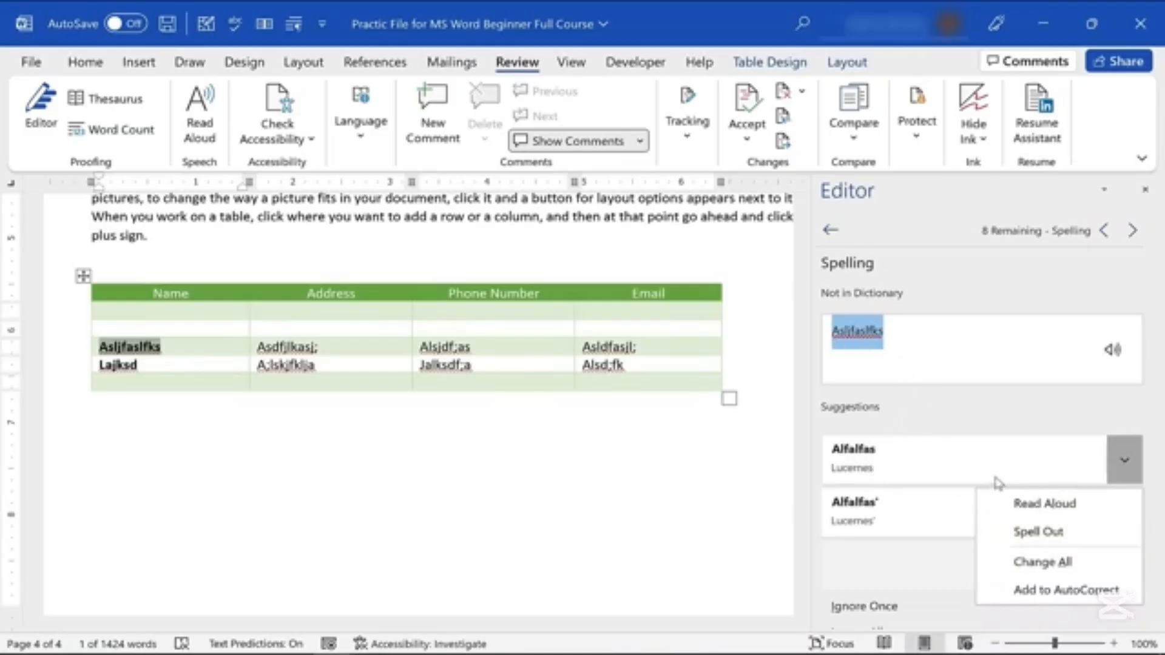
{"action": "left_click", "coordinate": [1153, 386]}
{"action": "left_click_drag", "start_coordinate": [1153, 388], "coordinate": [1155, 511]}
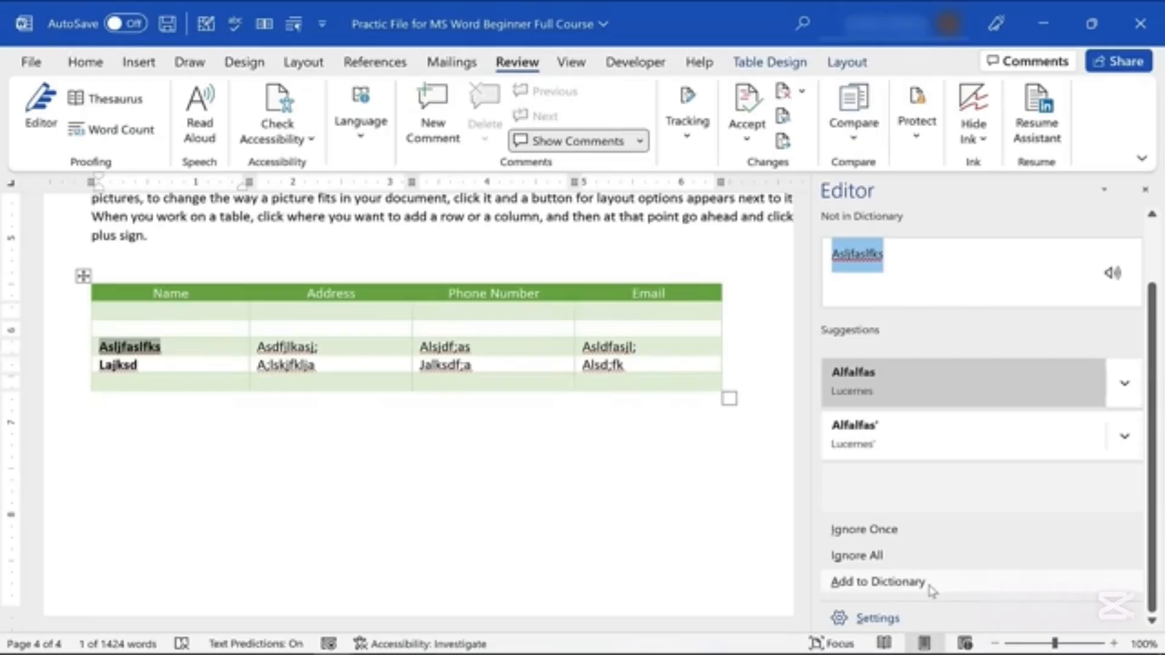
Correct the first flagged Name entry to "Alfalfas" and the flagged Address entry beside it to "Sandfleas" using the spelling suggestions
{"action": "left_click", "coordinate": [975, 460]}
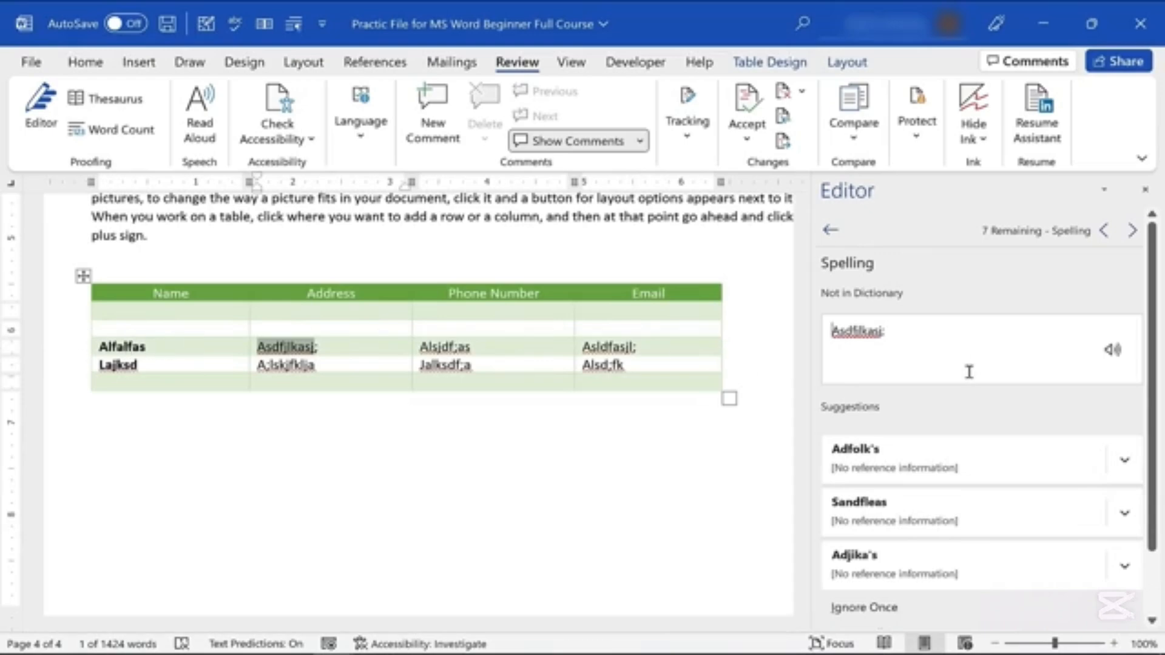
{"action": "left_click", "coordinate": [904, 512]}
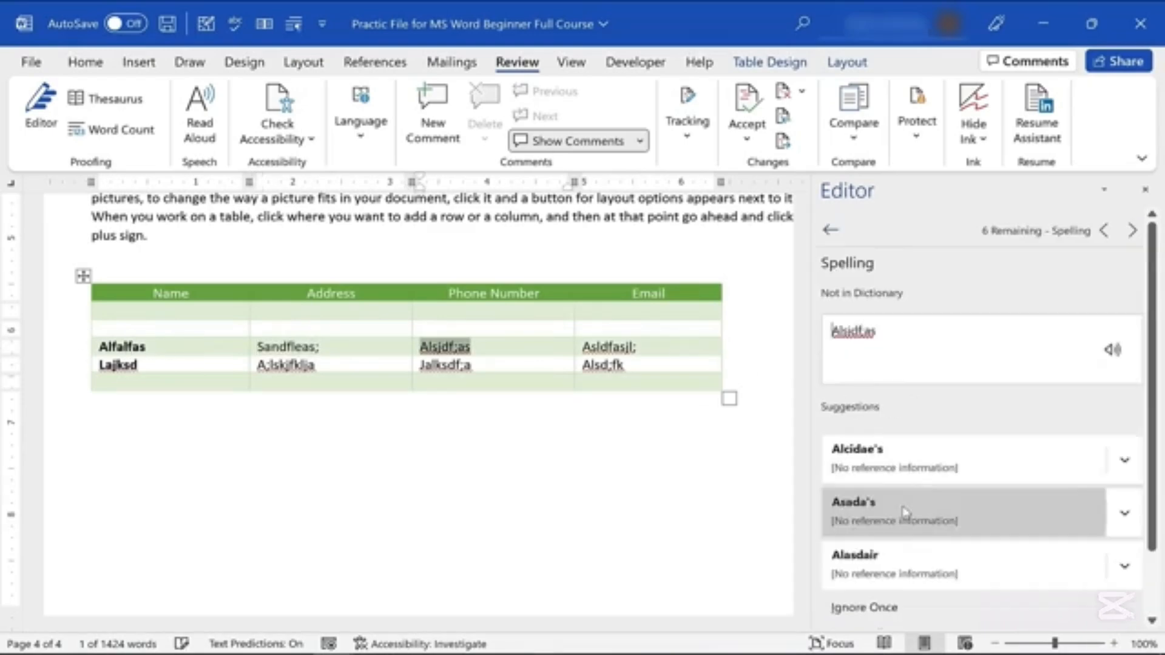
Correct the flagged Phone Number entry to "Alasdair" and accept the grammar suggestions that add a space after the semicolons in the row below
{"action": "left_click", "coordinate": [900, 563]}
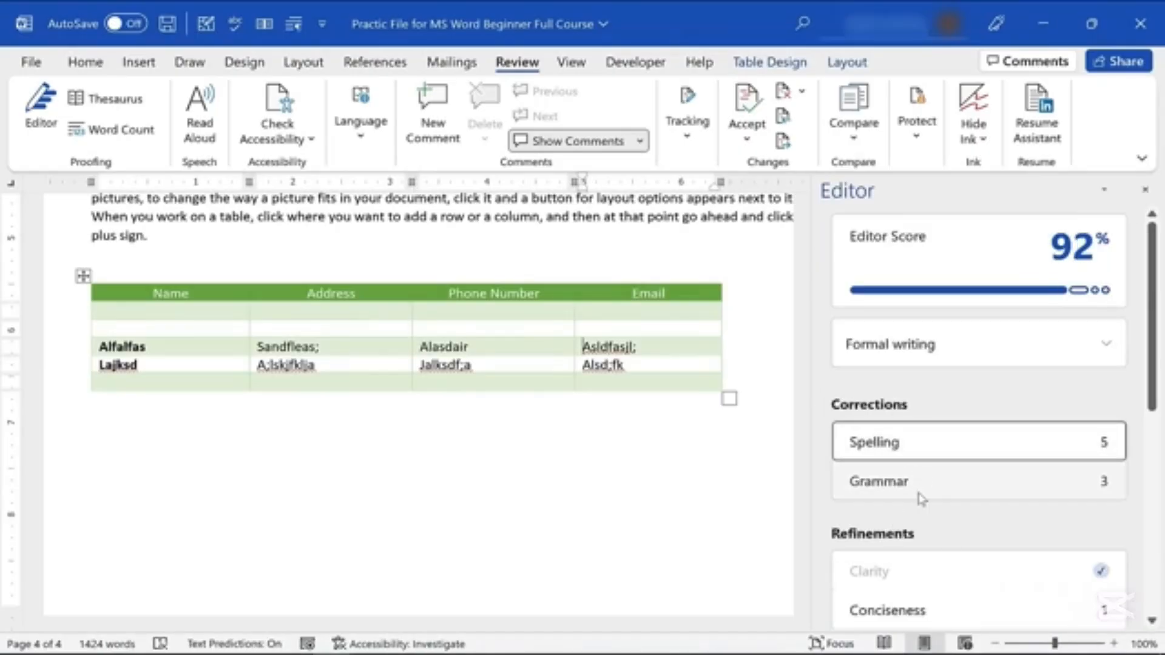
{"action": "left_click", "coordinate": [922, 488]}
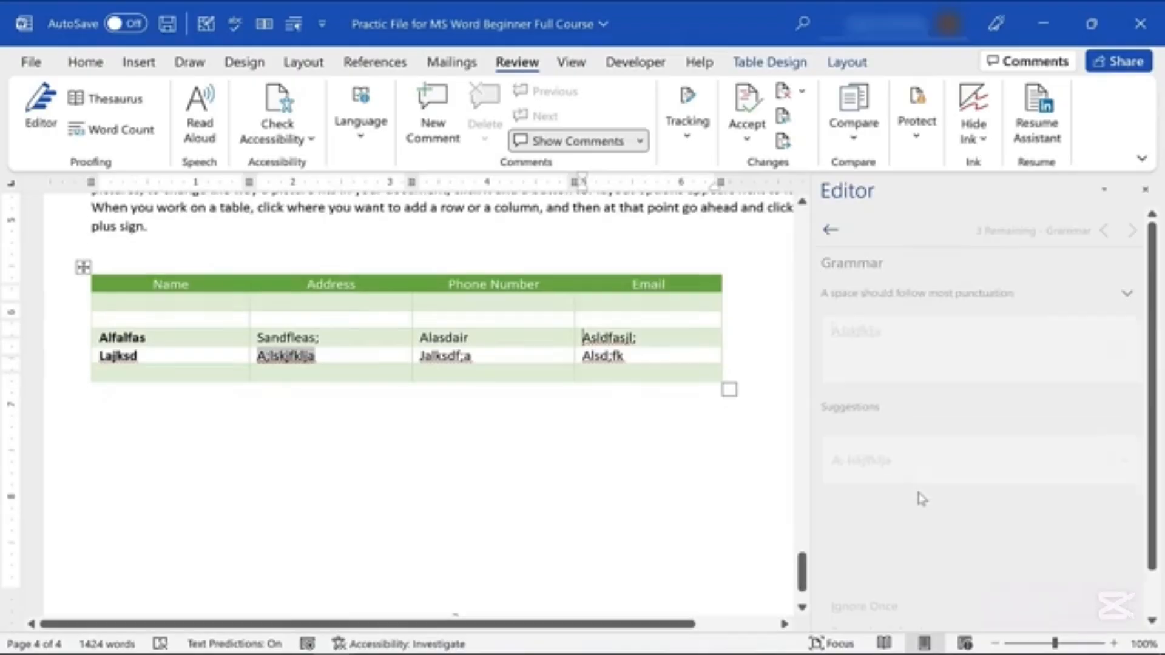
{"action": "left_click", "coordinate": [928, 460]}
{"action": "left_click", "coordinate": [938, 423]}
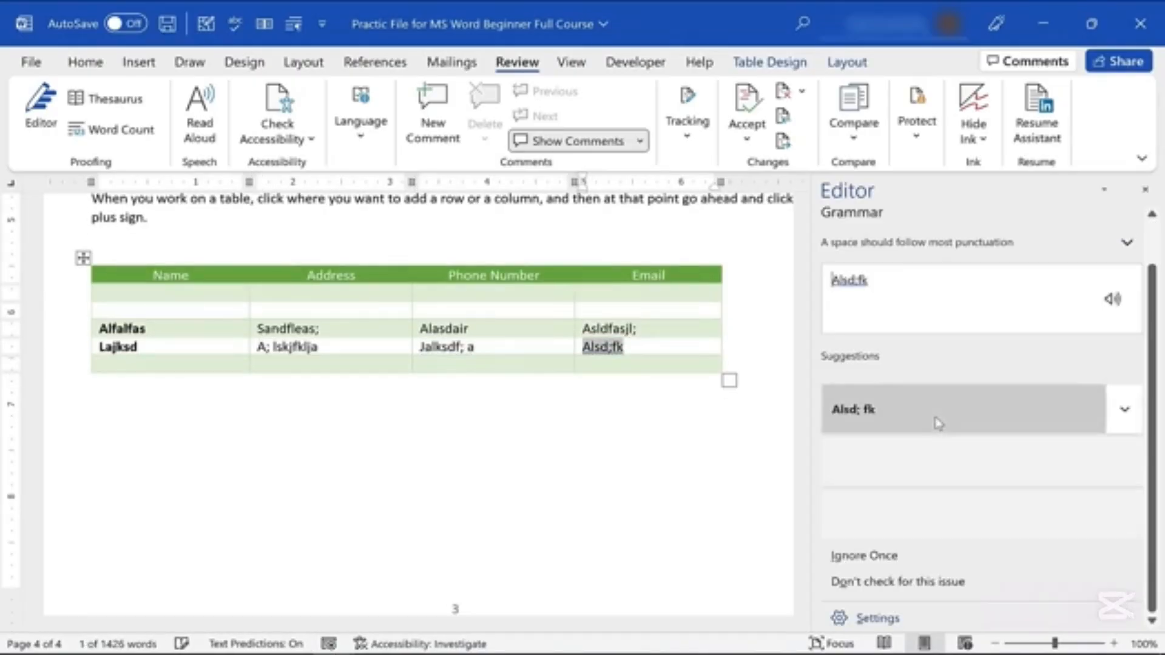
{"action": "left_click", "coordinate": [939, 424]}
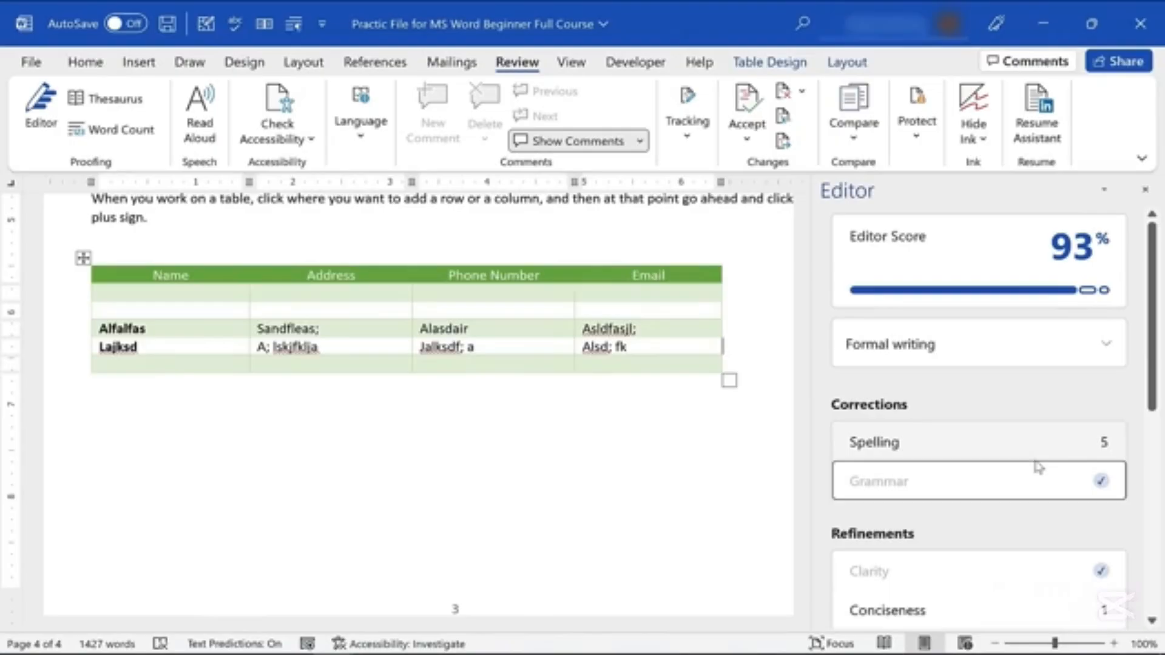
Review the Conciseness suggestion for "almost universally" and the Vocabulary suggestions for "a very powerful" in the Editor refinements
{"action": "scroll", "coordinate": [1153, 388], "scroll_direction": "down", "scroll_amount": 1}
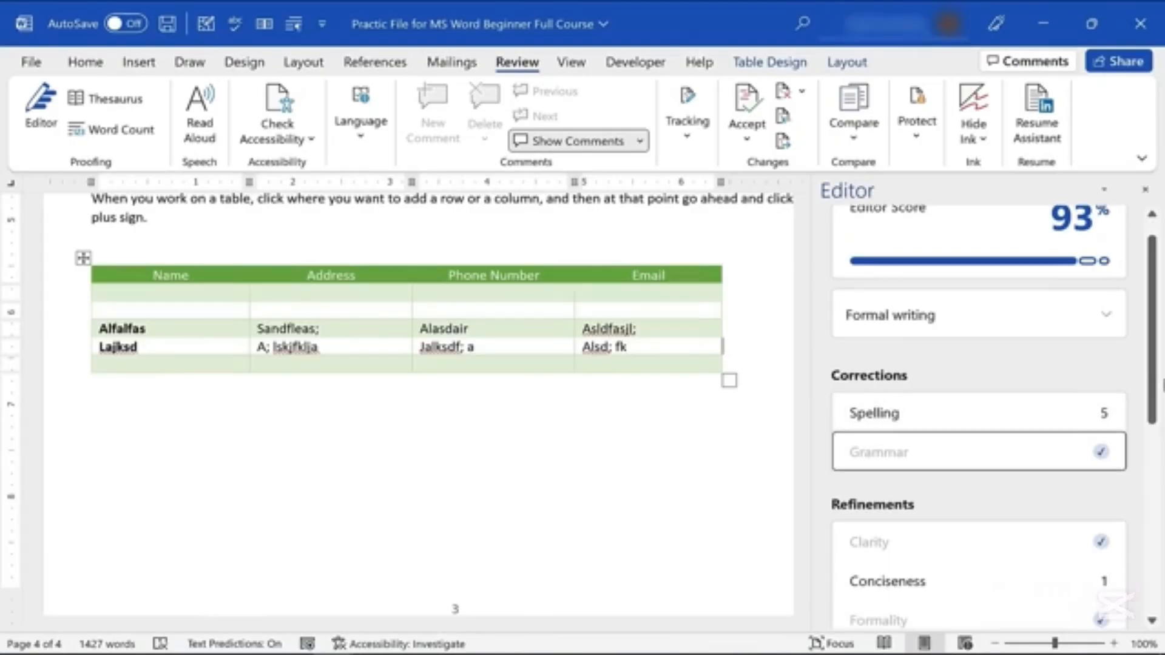
{"action": "scroll", "coordinate": [935, 431], "scroll_direction": "down", "scroll_amount": 5}
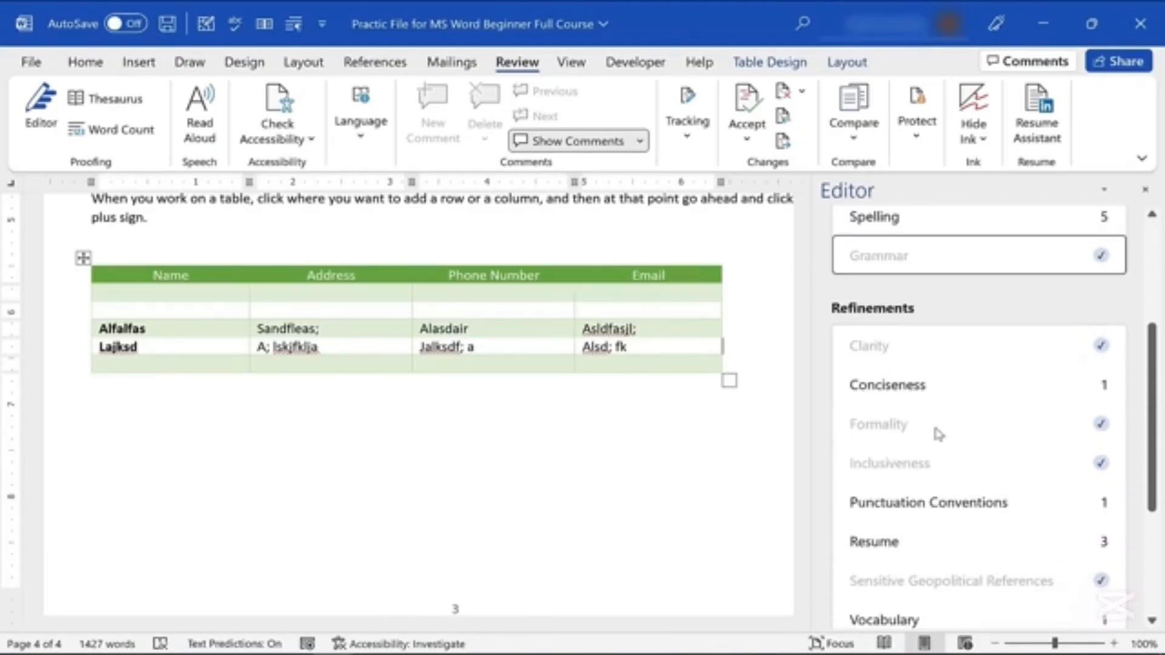
{"action": "left_click", "coordinate": [909, 393]}
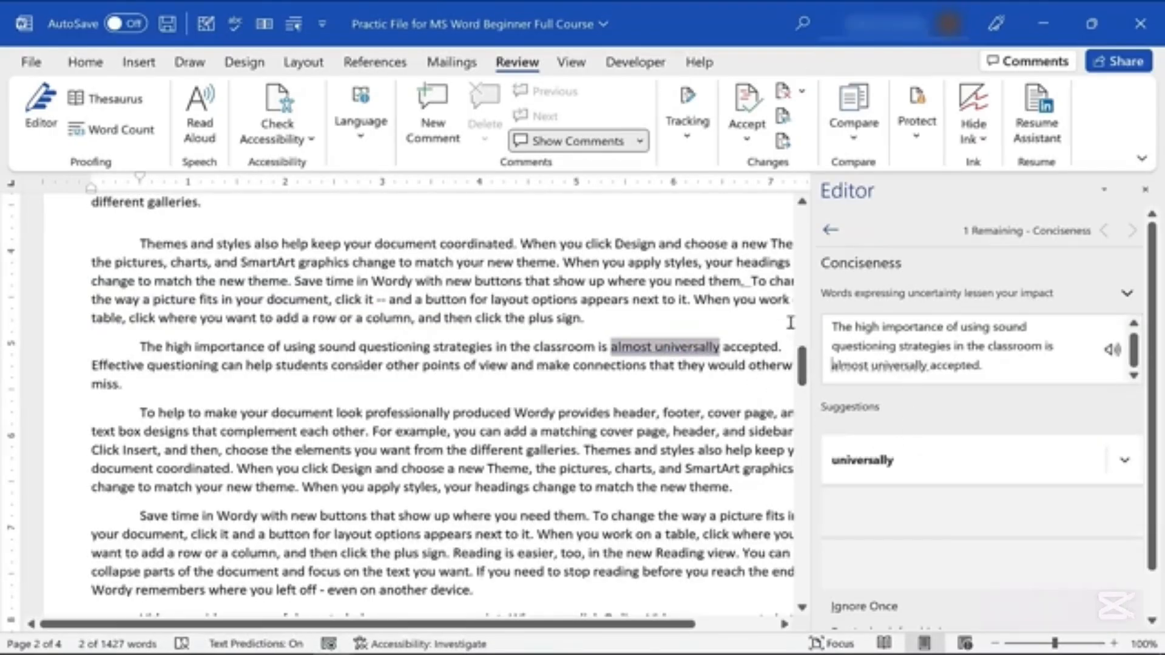
{"action": "left_click", "coordinate": [837, 234]}
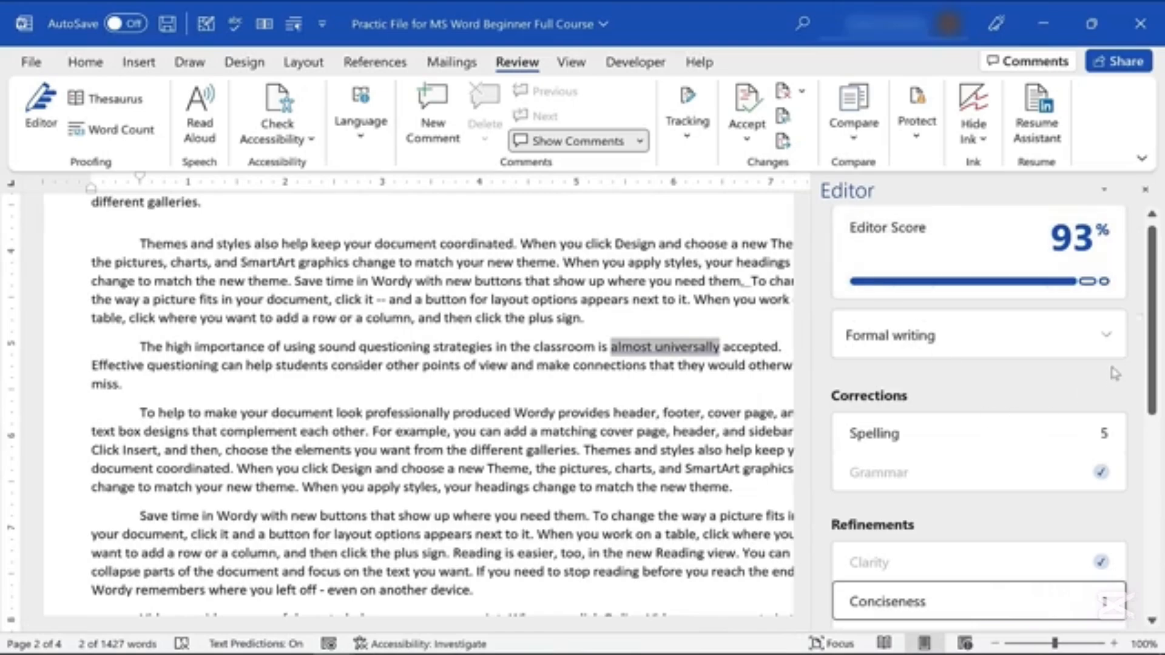
{"action": "scroll", "coordinate": [1112, 370], "scroll_direction": "down", "scroll_amount": 3}
{"action": "left_click_drag", "start_coordinate": [1164, 469], "coordinate": [1164, 485]}
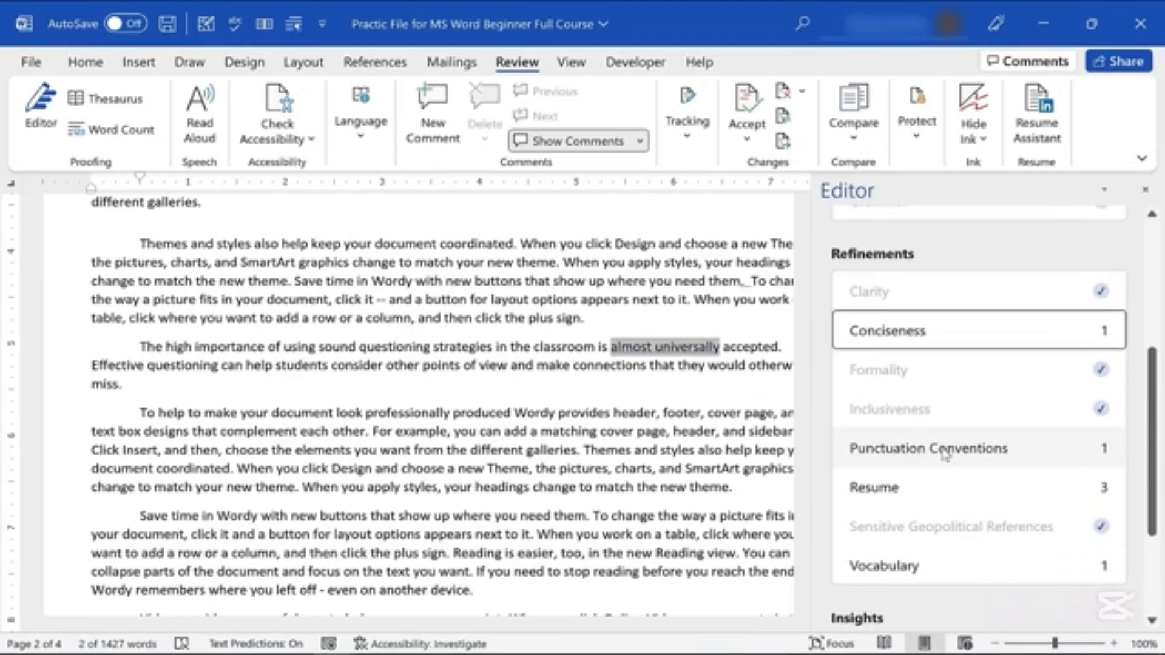
{"action": "left_click", "coordinate": [885, 565]}
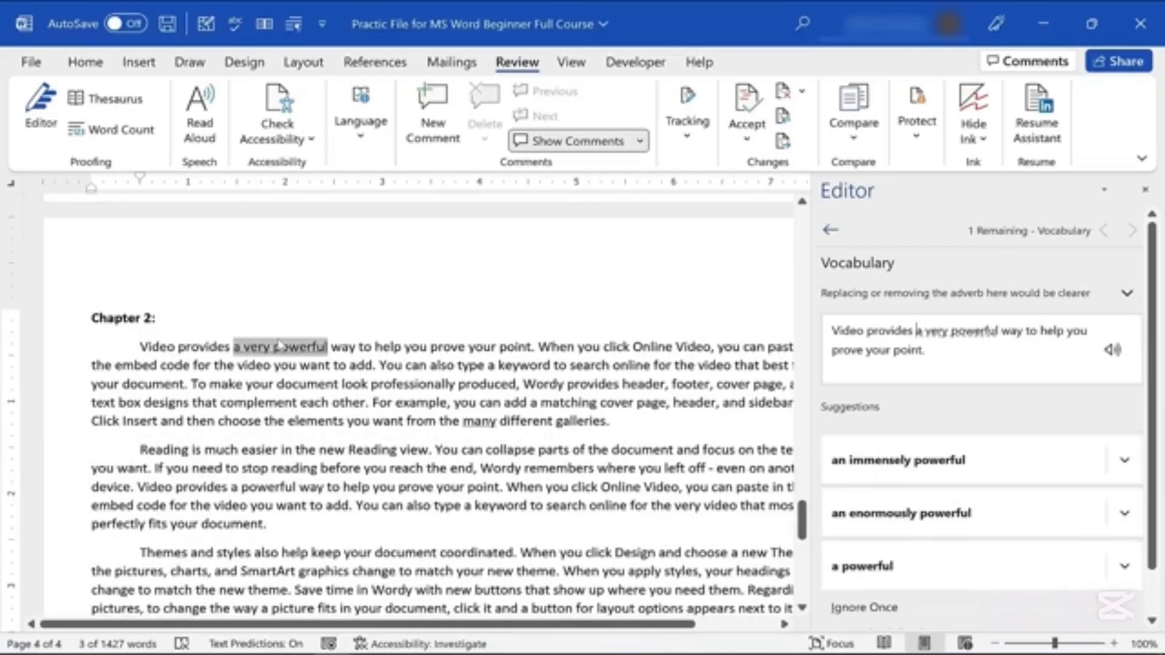
Examine the counts, averages and readability figures in the document stats, closing them when finished
{"action": "left_click_drag", "start_coordinate": [1157, 504], "coordinate": [1158, 573]}
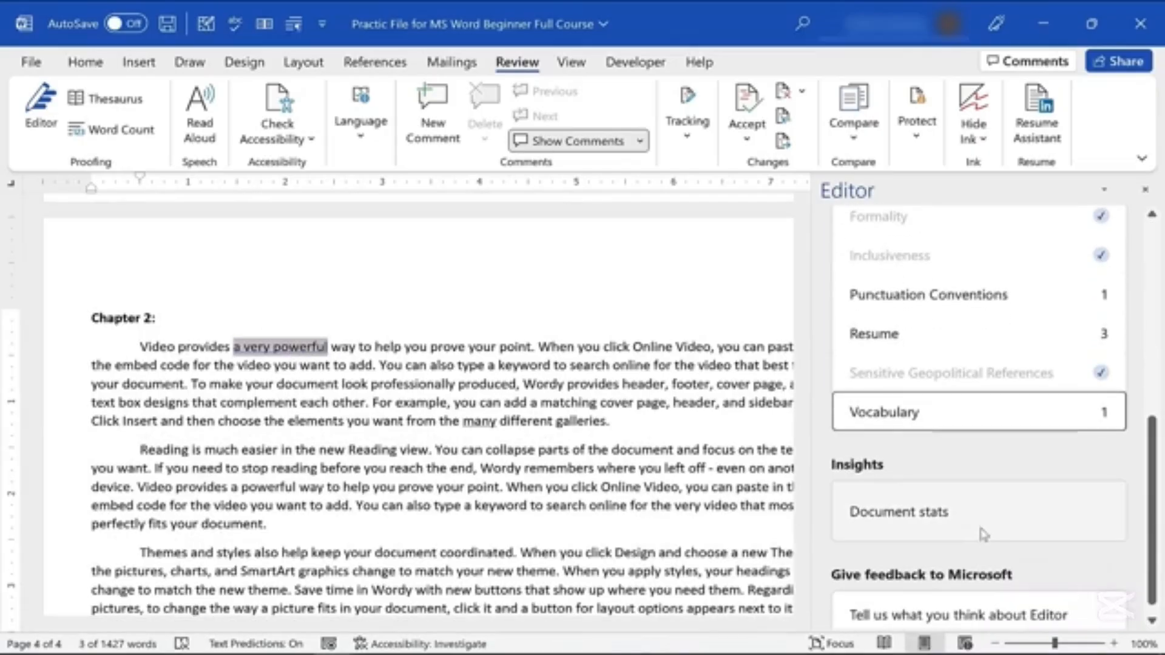
{"action": "left_click", "coordinate": [926, 519]}
{"action": "left_click", "coordinate": [559, 390]}
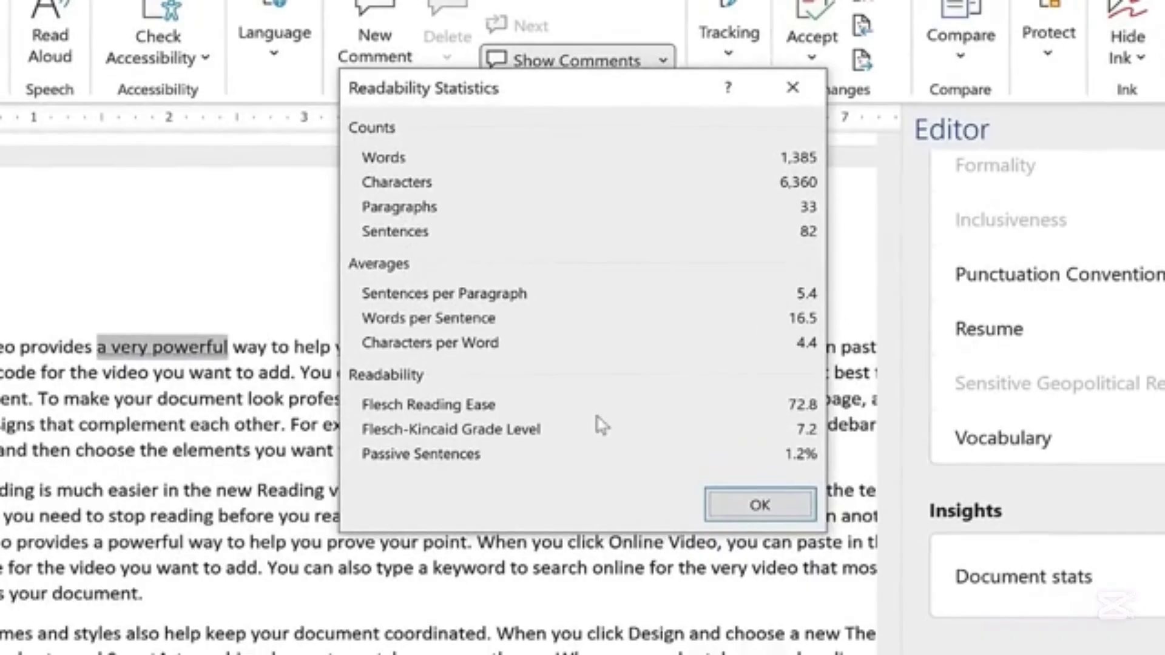
{"action": "left_click", "coordinate": [780, 517]}
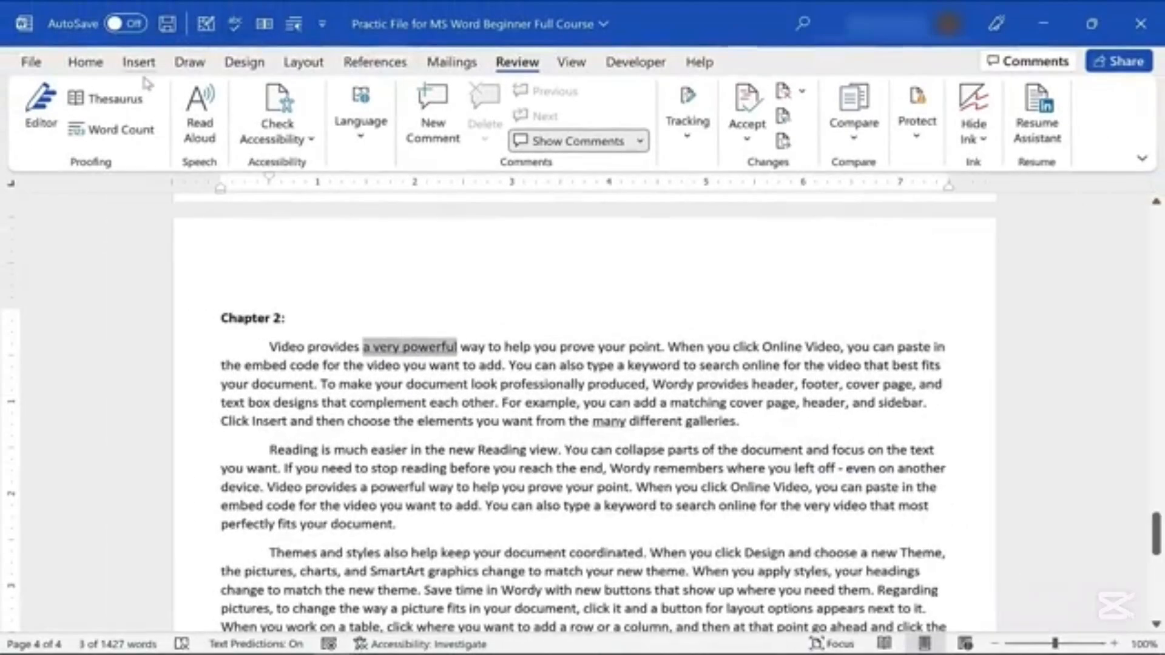
Replace "provides" after "Wordy" in Chapter 2's first paragraph with the Thesaurus synonym "offers"
{"action": "left_click", "coordinate": [106, 102]}
{"action": "left_click", "coordinate": [106, 99]}
{"action": "double_click", "coordinate": [722, 385]}
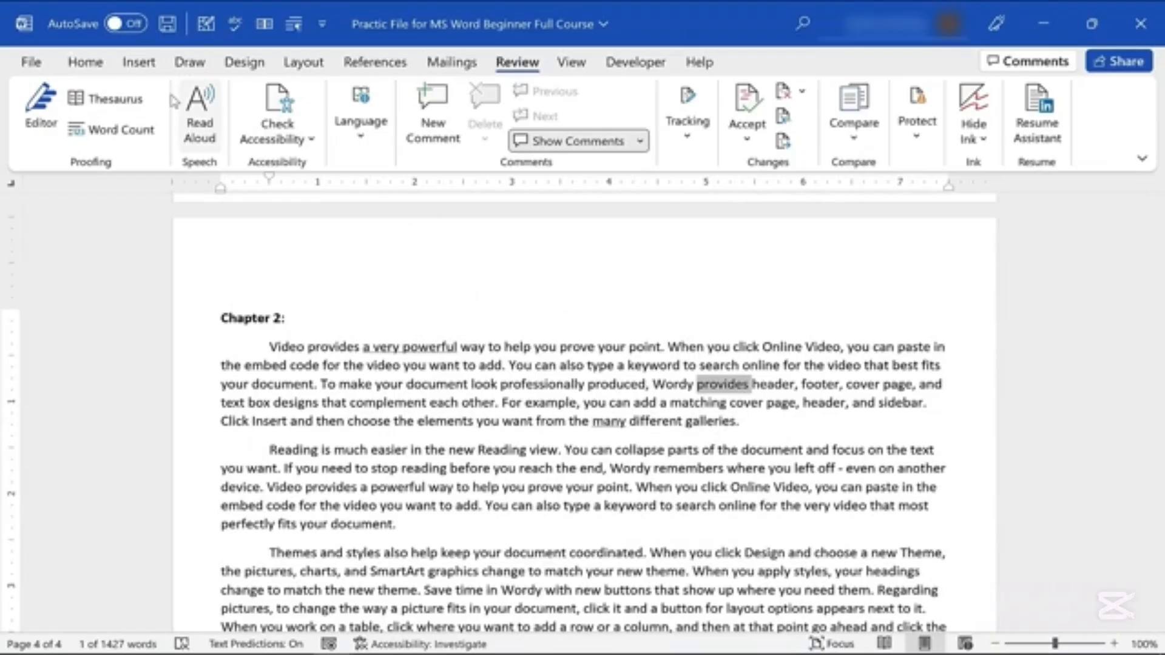
{"action": "left_click", "coordinate": [106, 99]}
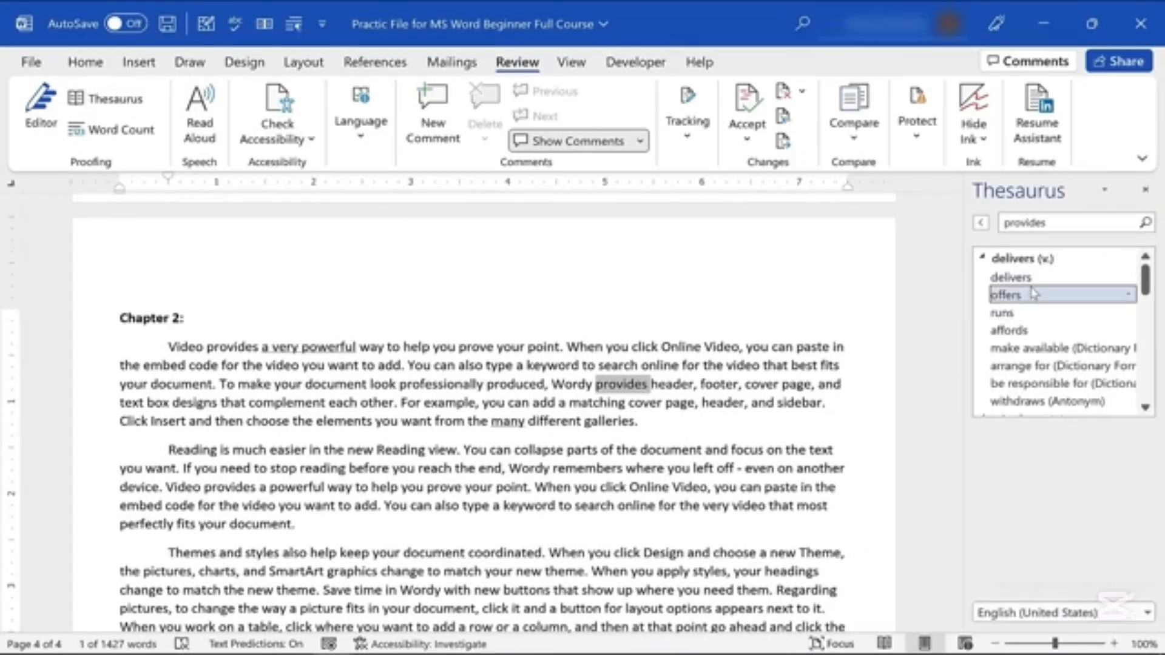
{"action": "left_click", "coordinate": [1129, 296]}
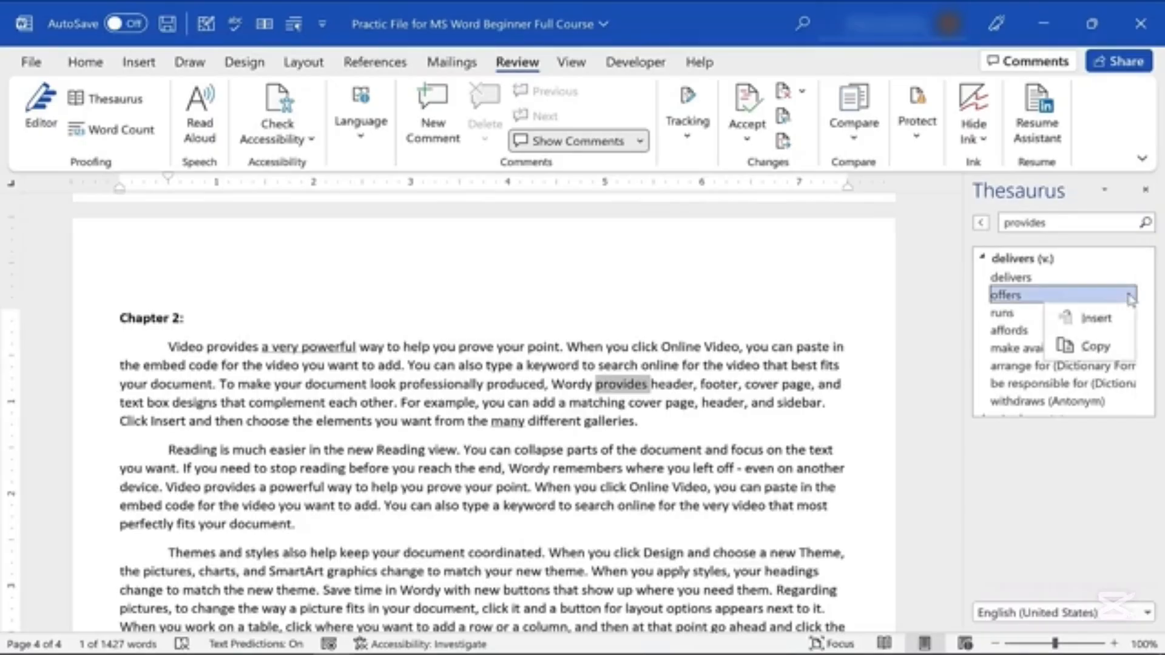
{"action": "left_click", "coordinate": [1100, 319]}
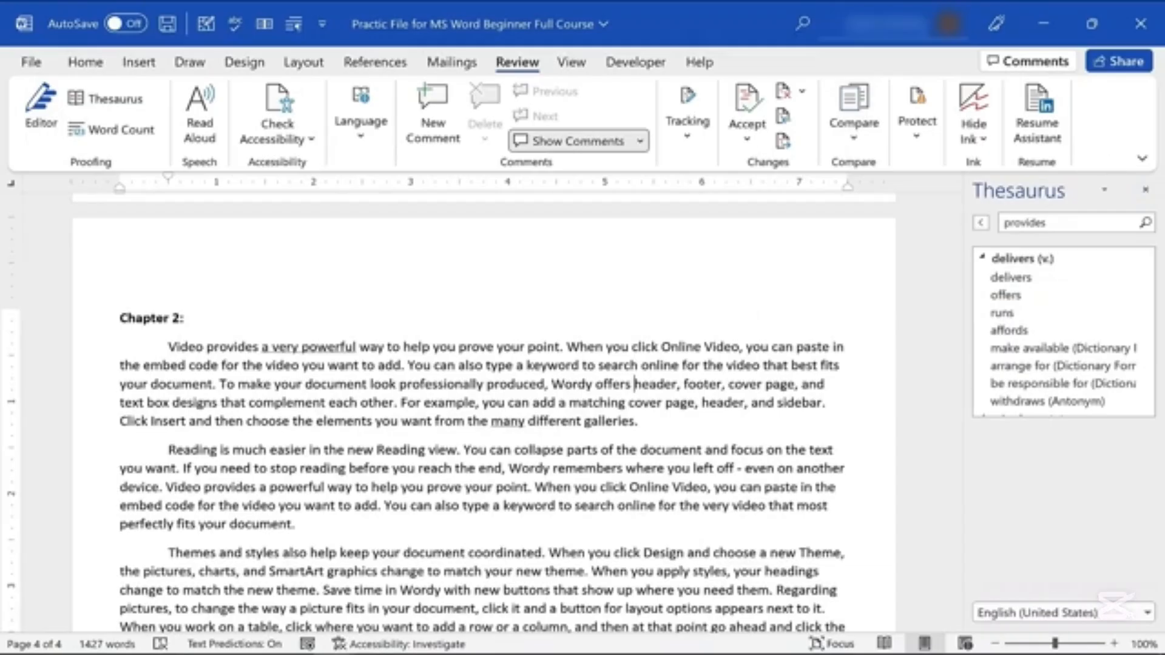
{"action": "left_click", "coordinate": [1148, 188]}
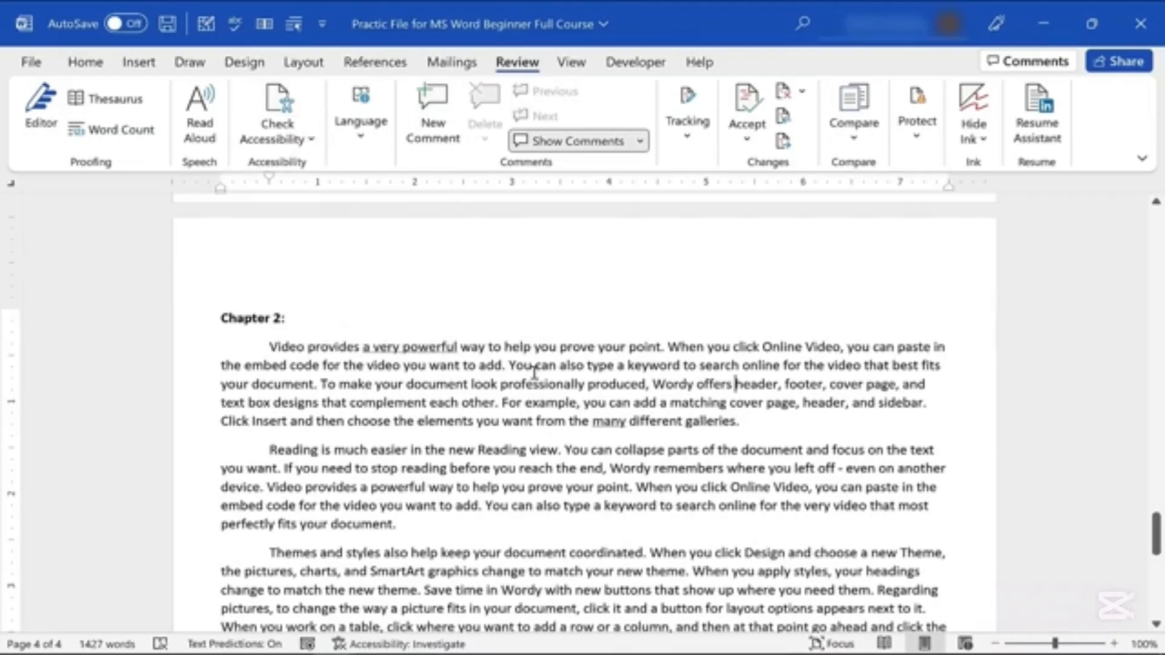
Insert a new line under the Chapter 2 heading and enter the misspelling "teh" for AutoCorrect to fix
{"action": "left_click", "coordinate": [270, 346]}
{"action": "key", "text": "Return"}
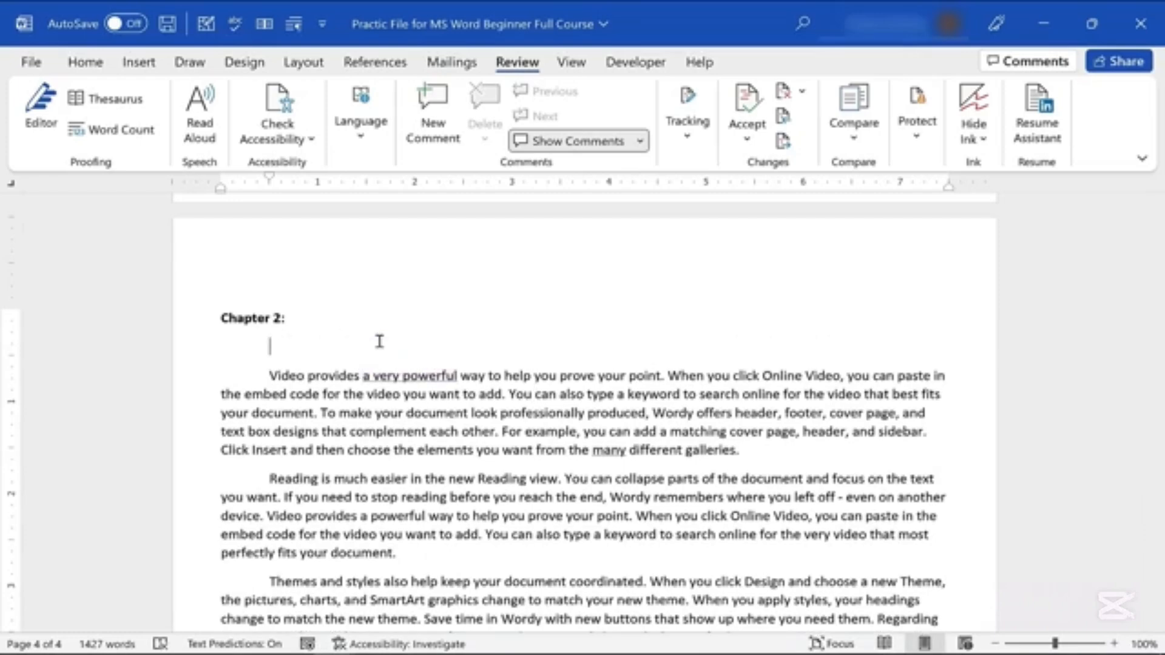
{"action": "type", "text": "teh"}
{"action": "right_click", "coordinate": [380, 343]}
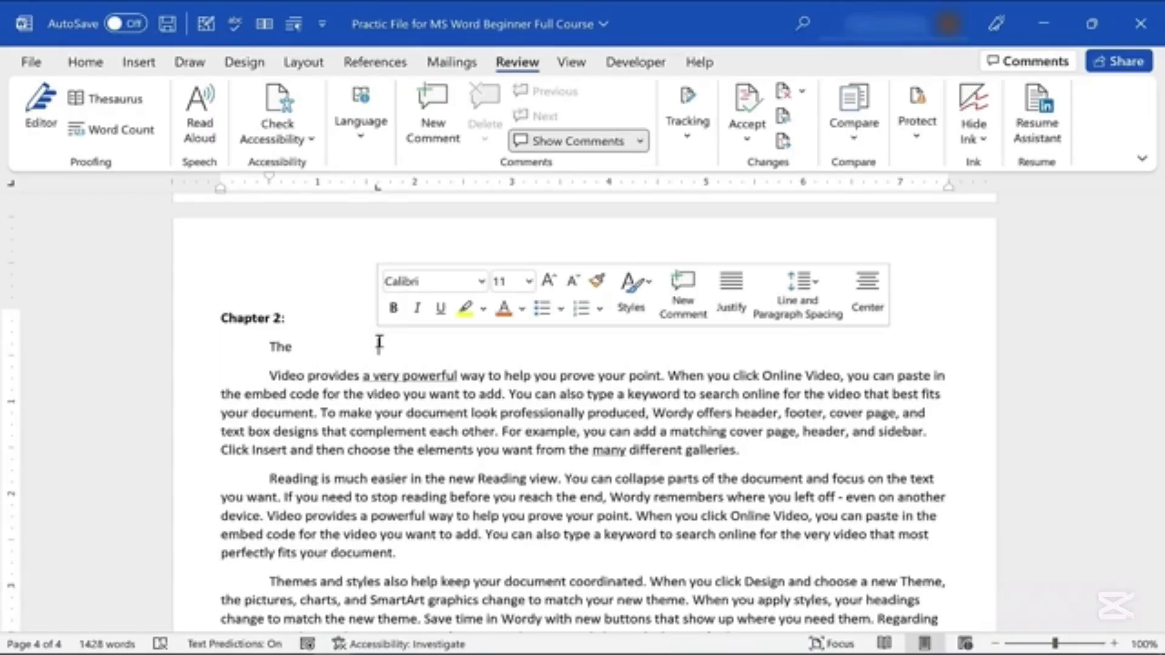
{"action": "left_click", "coordinate": [322, 349]}
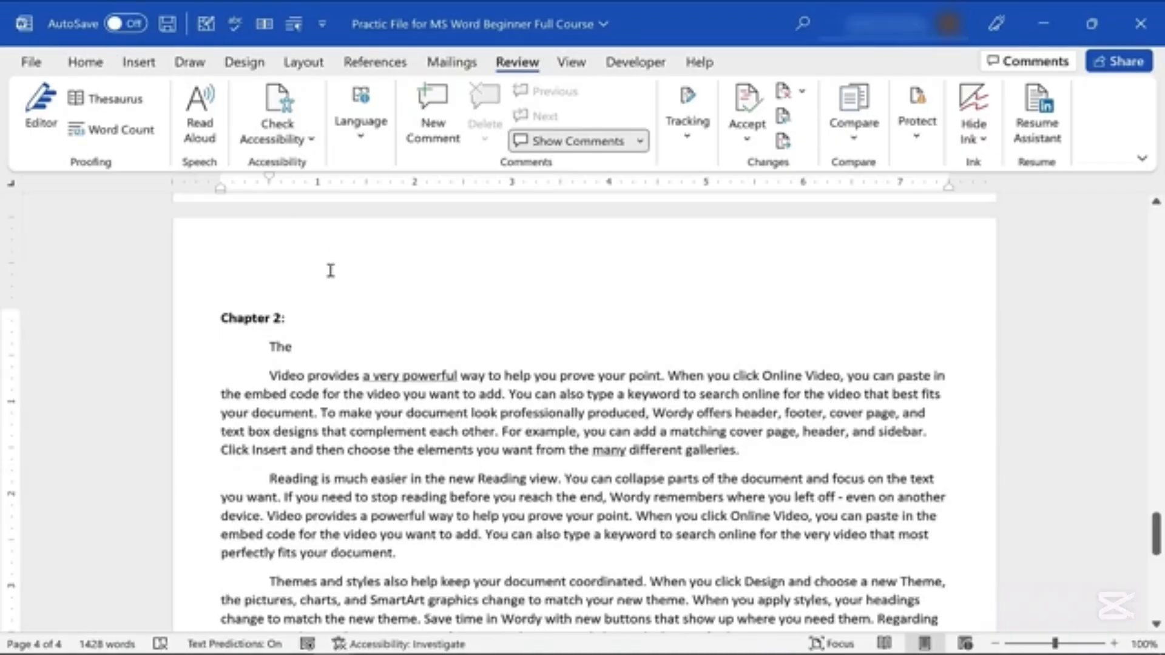
Open the AutoCorrect options in the proofing settings and examine replacement entries such as "abouta", "aboutthe" and "accesories"
{"action": "left_click", "coordinate": [27, 60]}
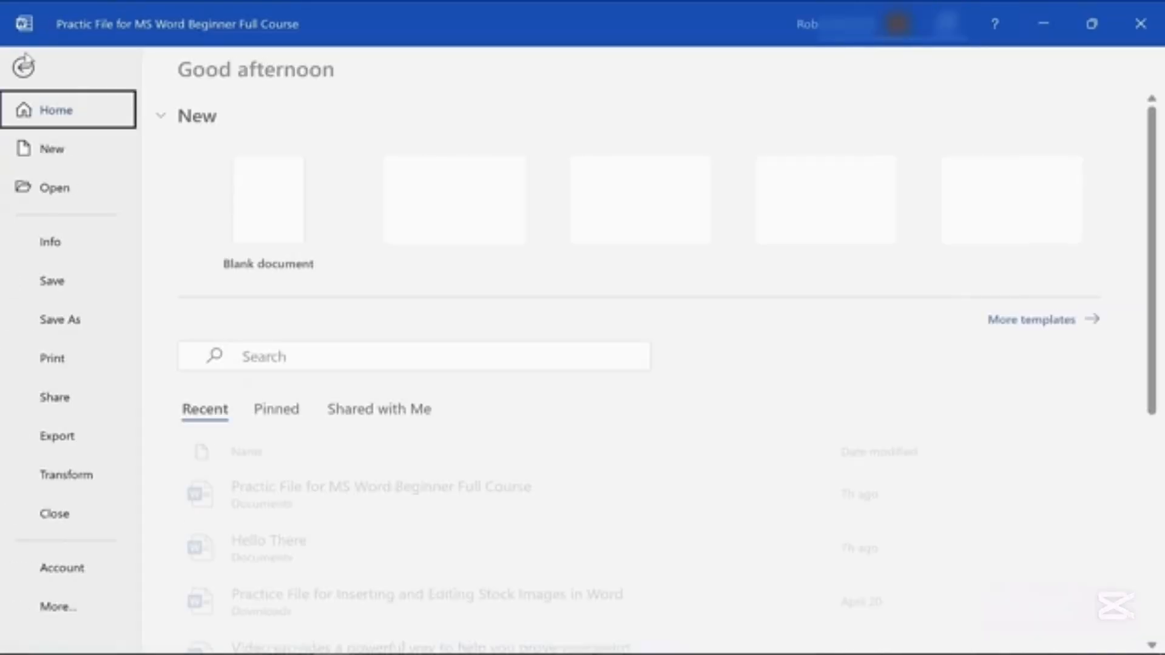
{"action": "left_click", "coordinate": [61, 606]}
{"action": "left_click", "coordinate": [198, 603]}
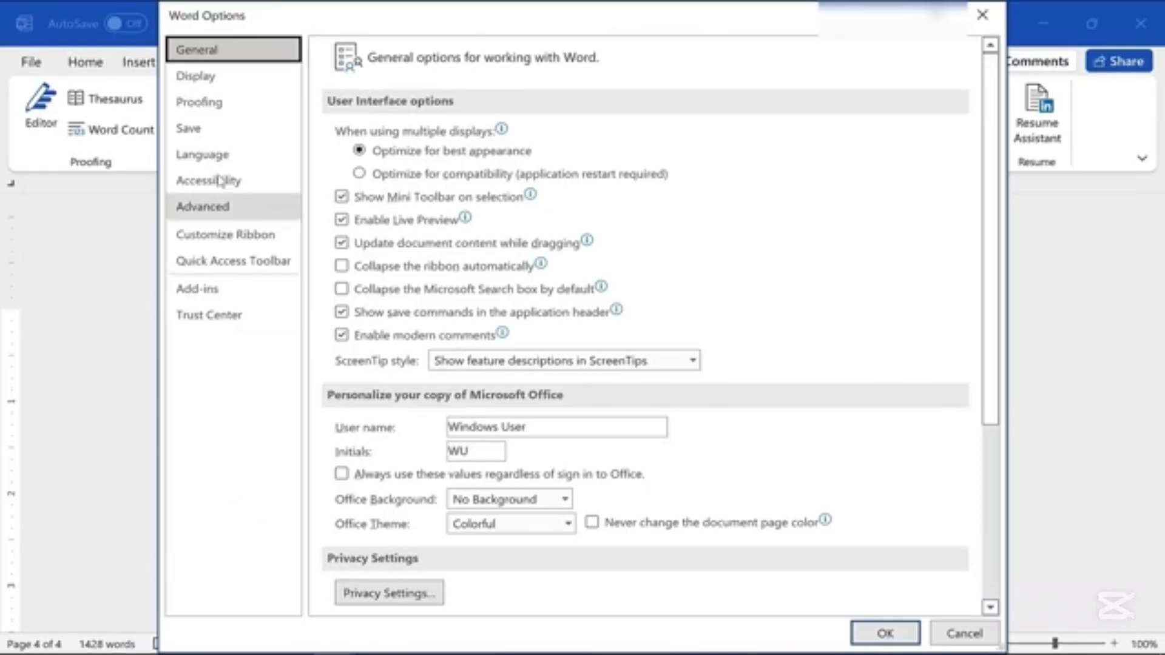
{"action": "left_click", "coordinate": [196, 112]}
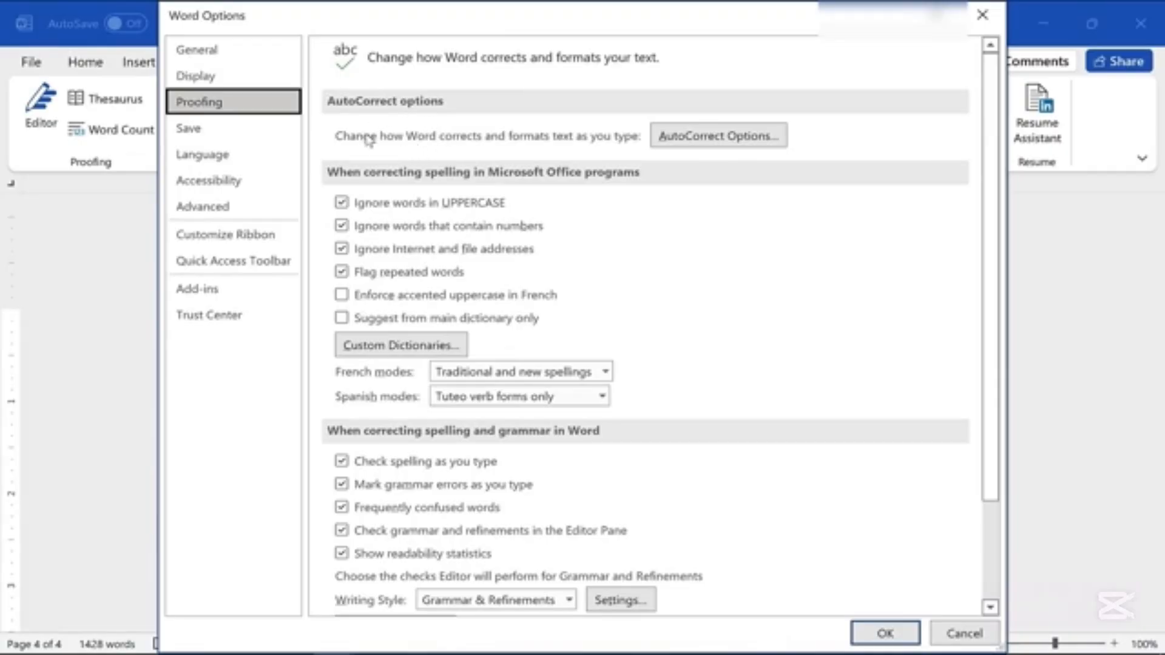
{"action": "left_click", "coordinate": [684, 135]}
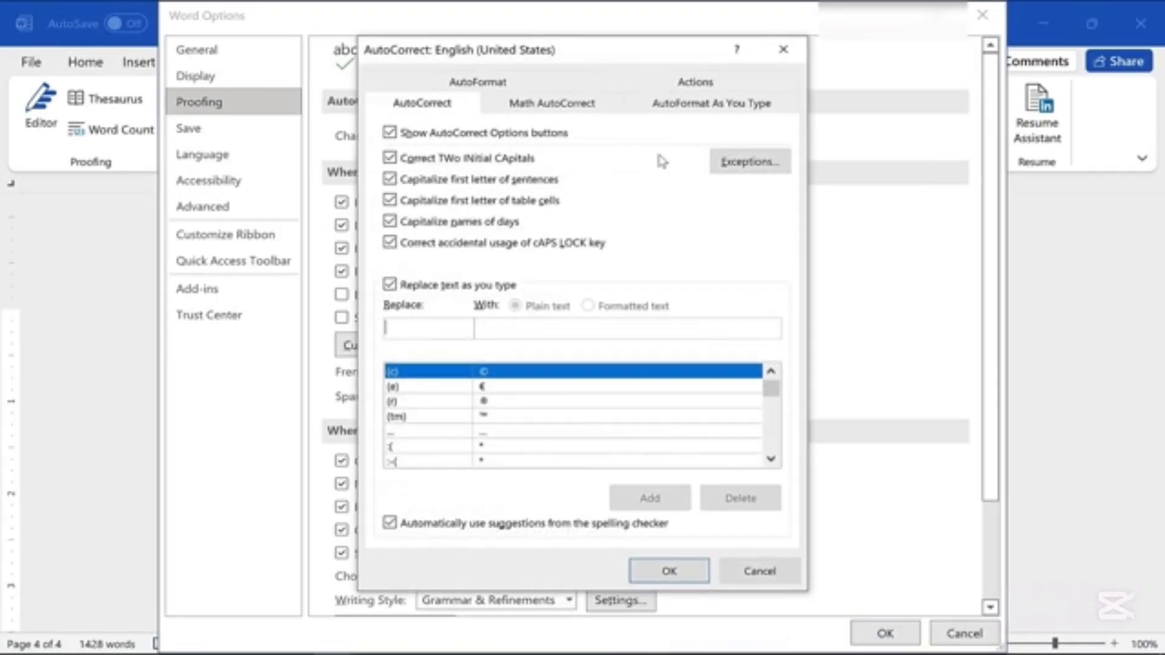
{"action": "scroll", "coordinate": [432, 401], "scroll_direction": "down", "scroll_amount": 7}
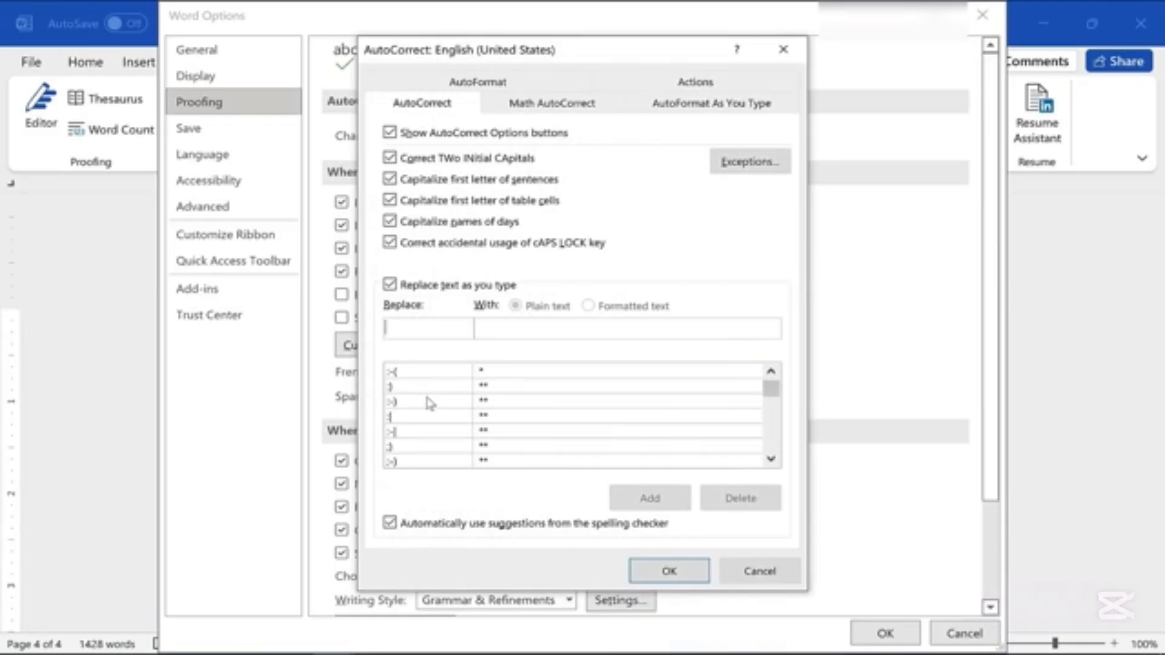
{"action": "left_click", "coordinate": [405, 401]}
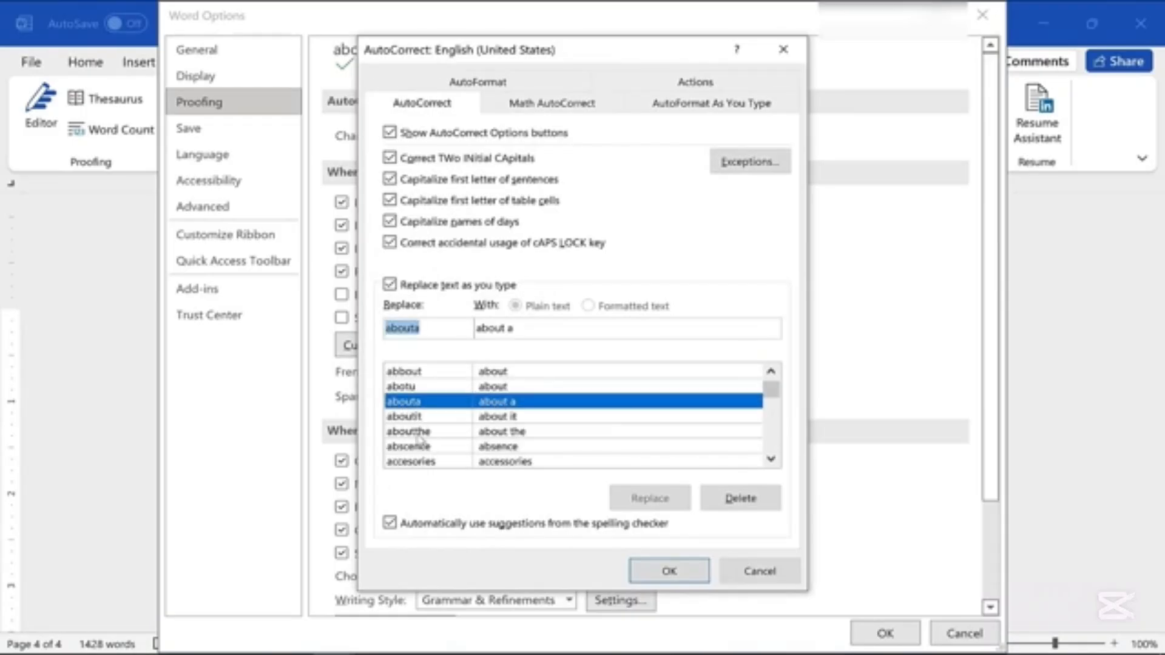
{"action": "left_click", "coordinate": [513, 431]}
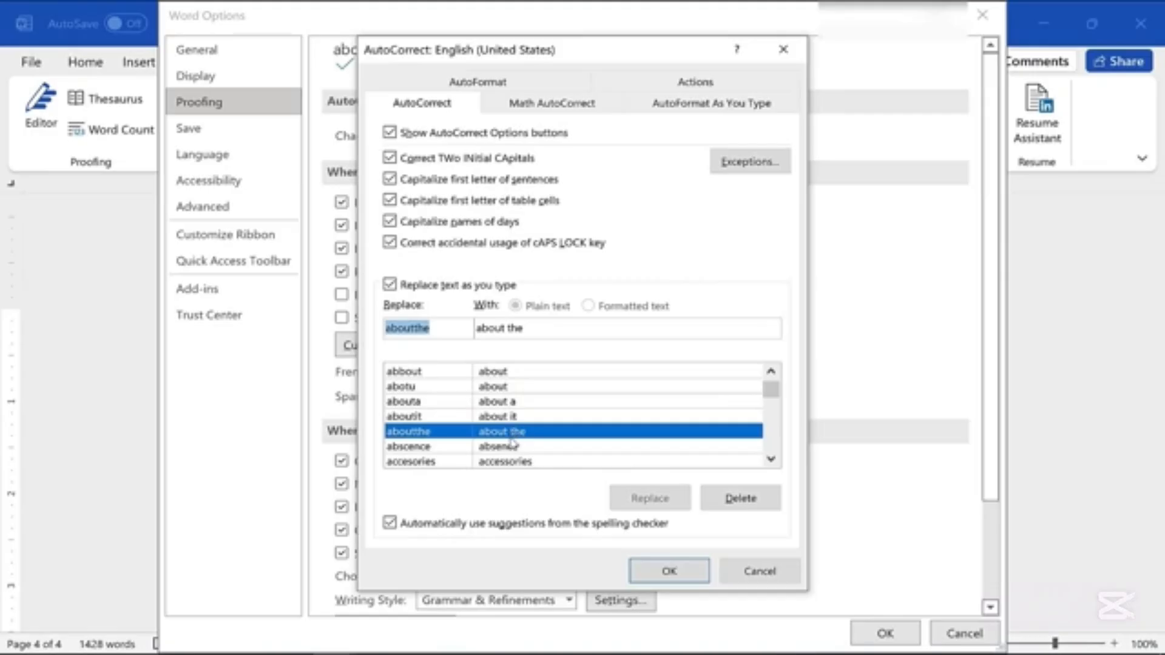
{"action": "left_click", "coordinate": [425, 461]}
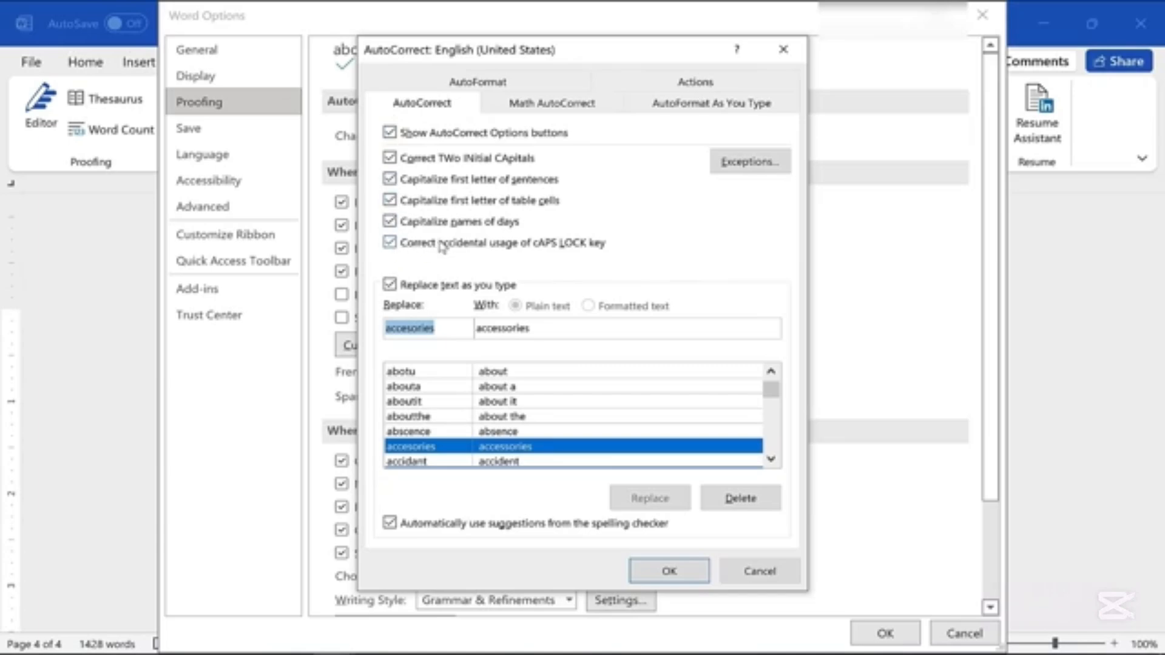
Clear the replacement fields, look up the AutoCorrect entry "t4tas", and return to the line under the Chapter 2 heading
{"action": "left_click", "coordinate": [440, 330]}
{"action": "left_click_drag", "start_coordinate": [446, 324], "coordinate": [331, 317]}
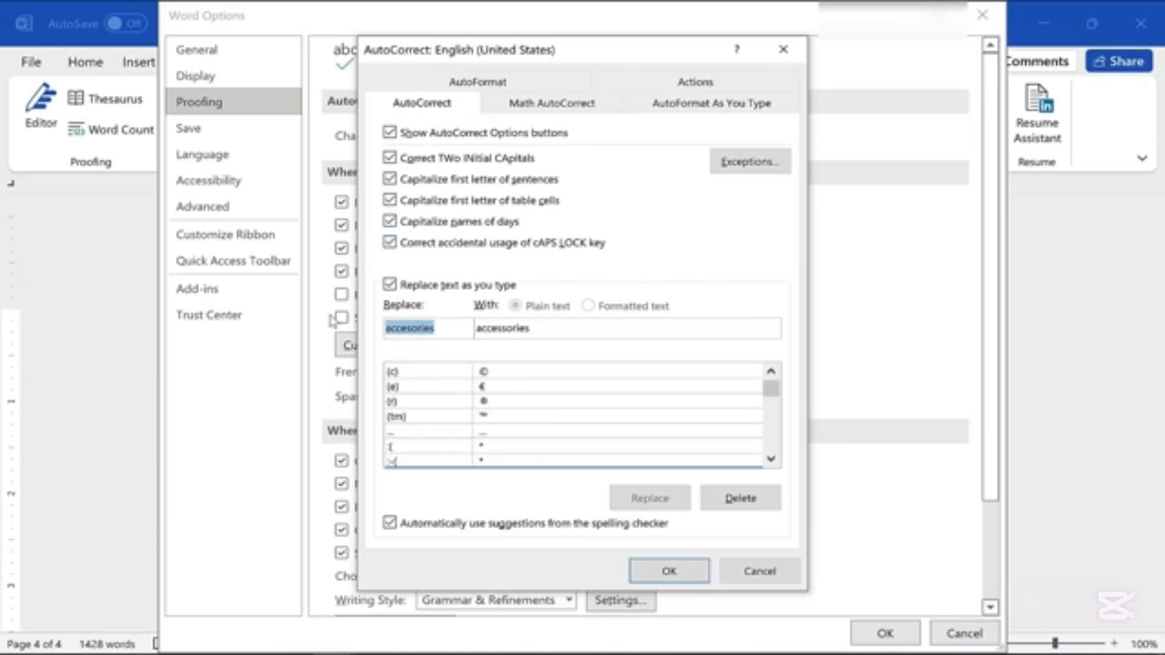
{"action": "key", "text": "BackSpace"}
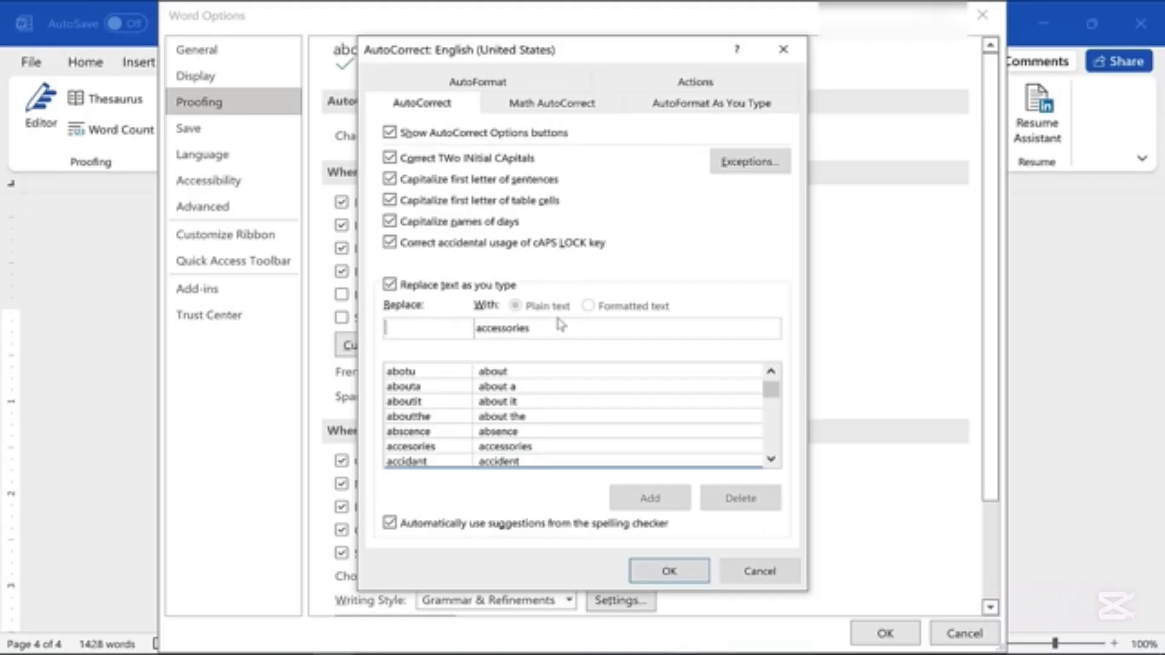
{"action": "left_click_drag", "start_coordinate": [568, 328], "coordinate": [418, 337]}
{"action": "key", "text": "BackSpace"}
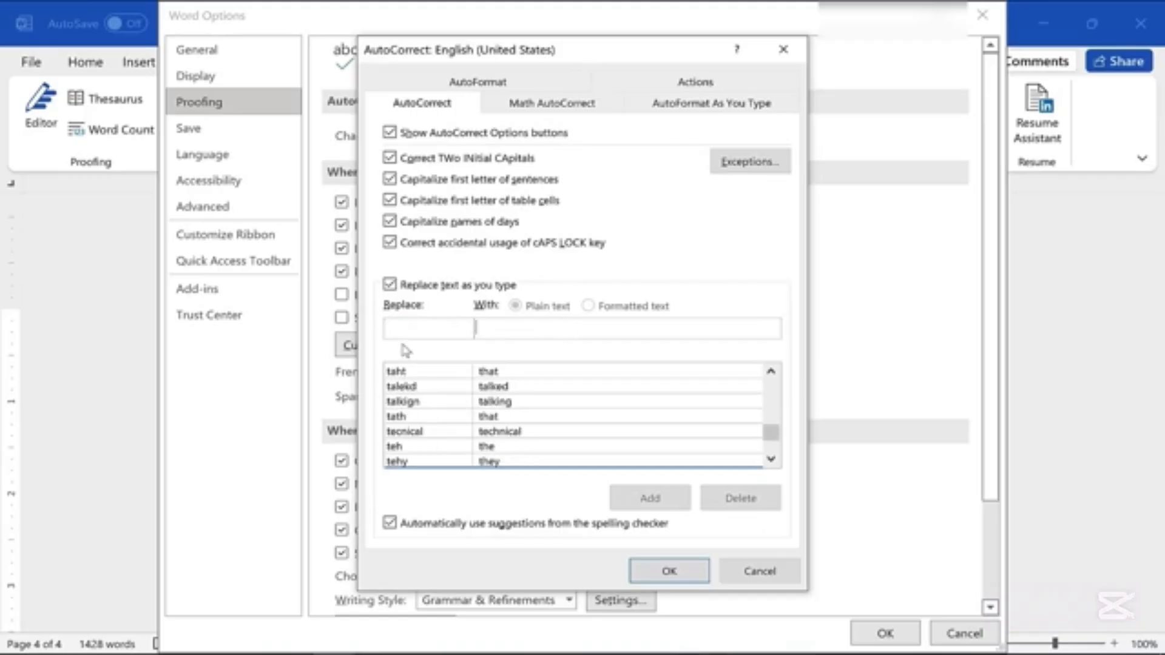
{"action": "left_click", "coordinate": [404, 333]}
{"action": "type", "text": "t"}
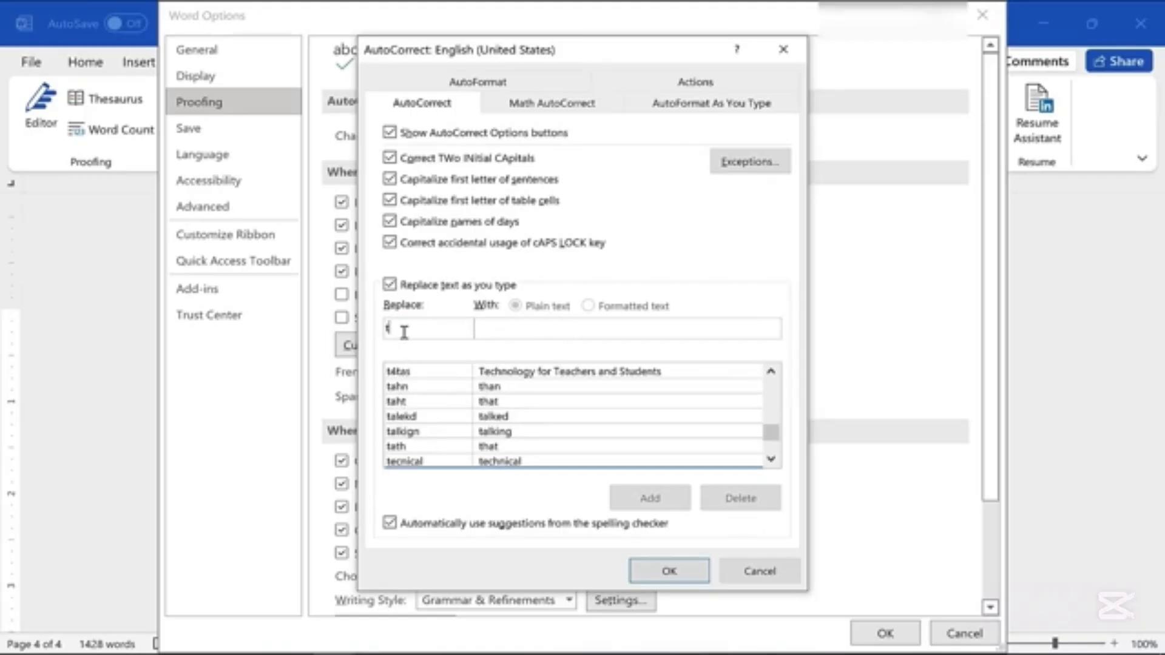
{"action": "type", "text": "4tas"}
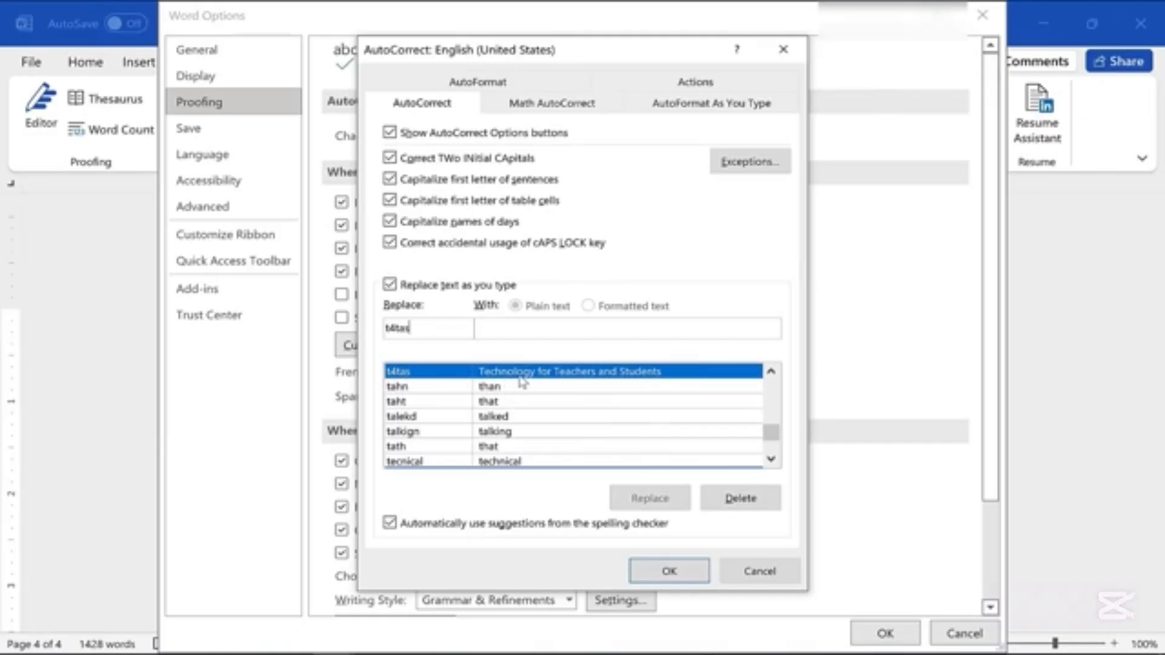
{"action": "left_click", "coordinate": [668, 571]}
{"action": "left_click", "coordinate": [886, 633]}
{"action": "left_click", "coordinate": [441, 340]}
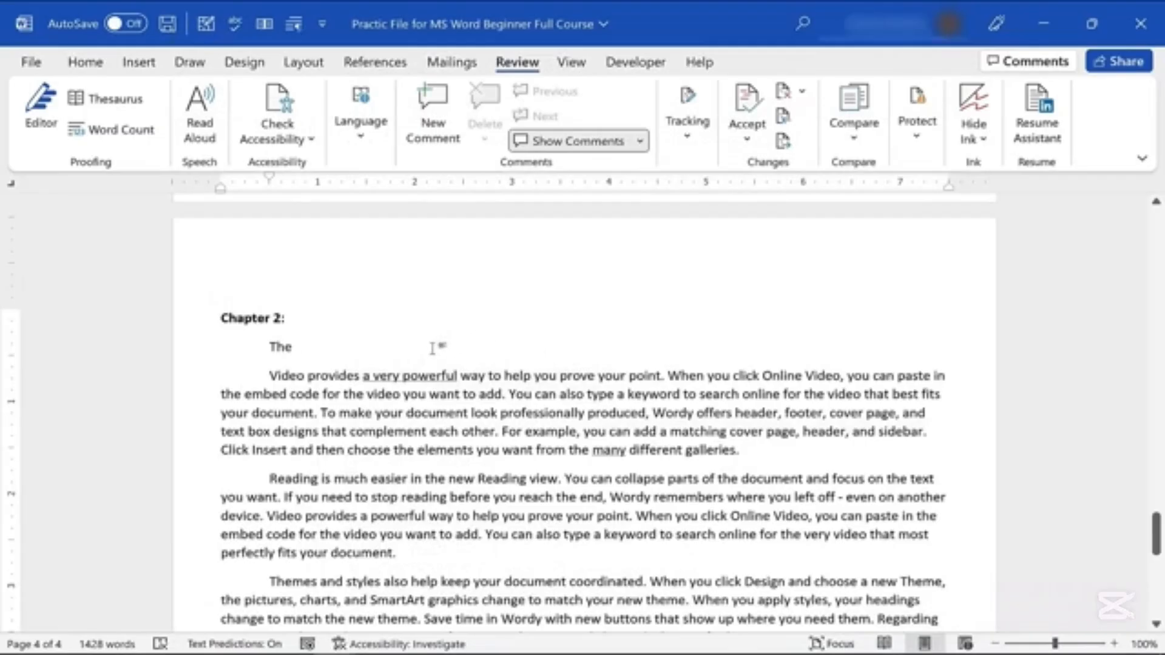
Complete the line under the Chapter 2 heading using the AutoCorrect abbreviation "t4tas", followed by "channel is the best."
{"action": "type", "text": "t4"}
{"action": "type", "text": "ts"}
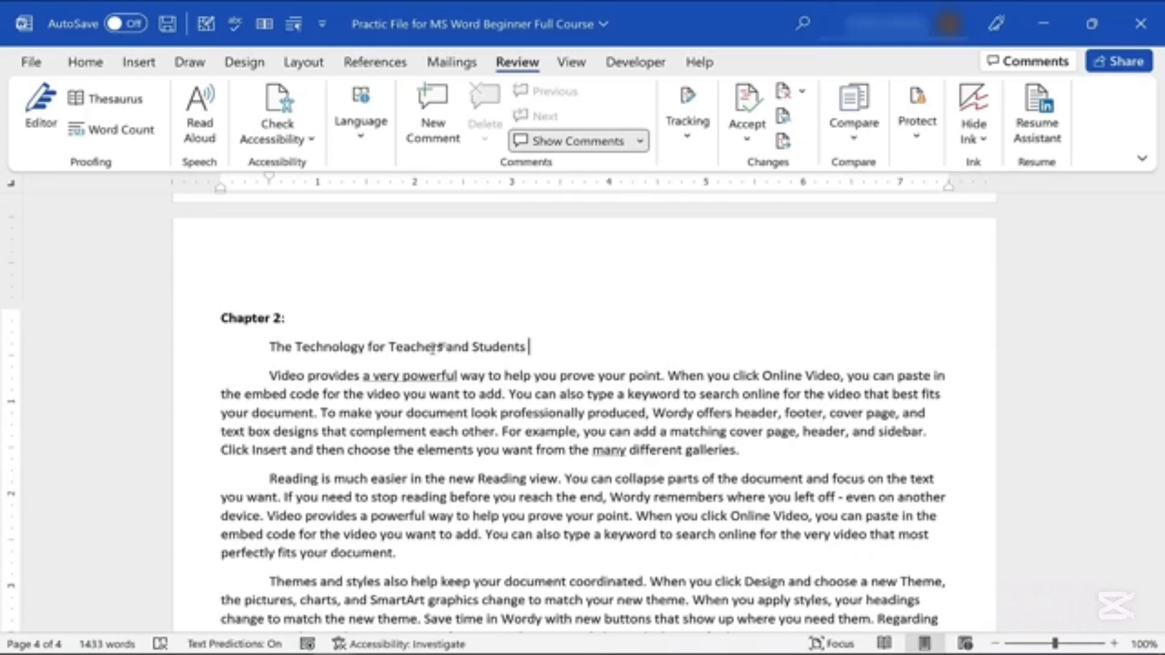
{"action": "type", "text": "channel is the best."}
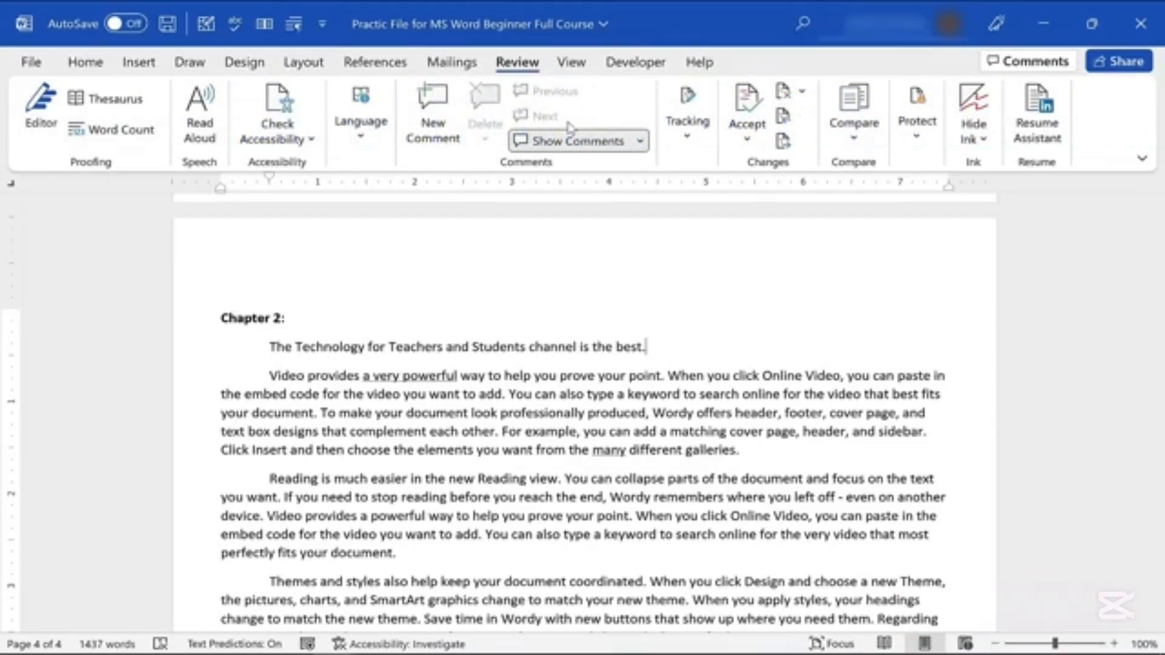
Open the print preview of the document and look through its pages from the cover page onward
{"action": "left_click_drag", "start_coordinate": [1156, 532], "coordinate": [1158, 349]}
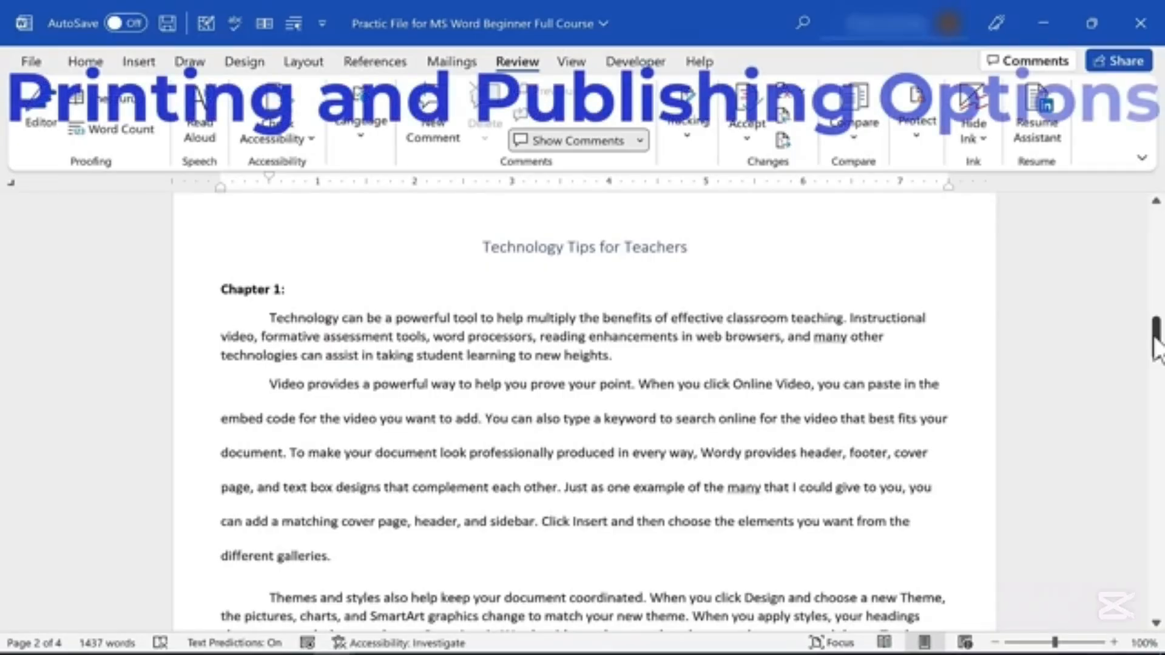
{"action": "mouse_move", "coordinate": [1157, 349]}
{"action": "left_mouse_down"}
{"action": "mouse_move", "coordinate": [1159, 249]}
{"action": "mouse_move", "coordinate": [1156, 331]}
{"action": "left_mouse_up"}
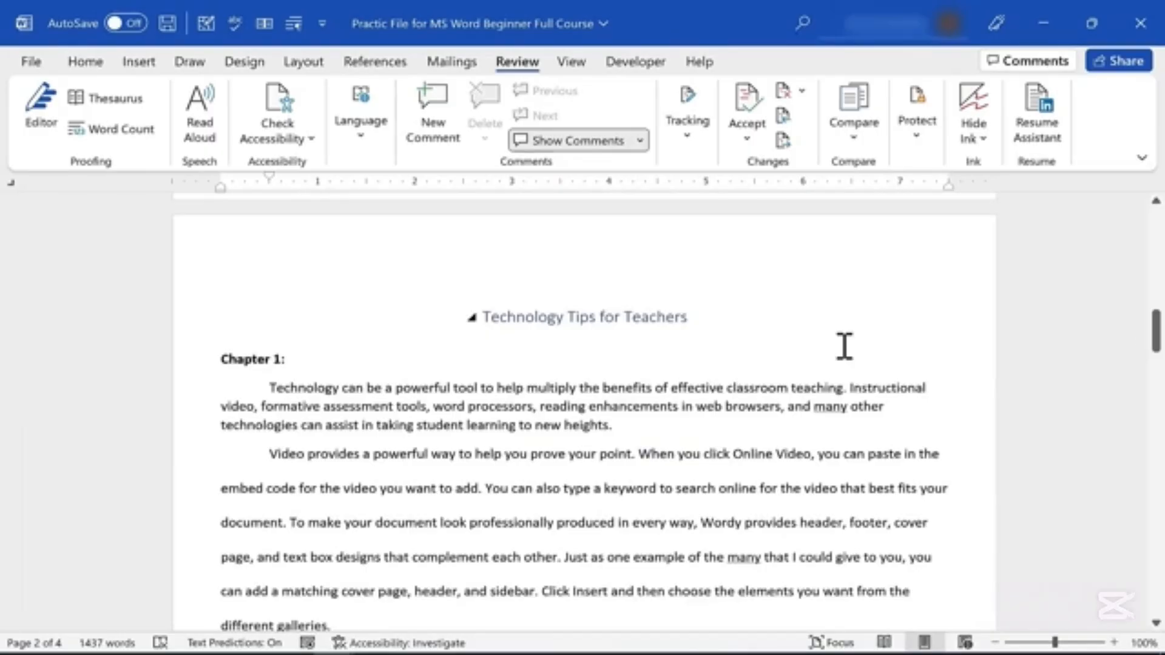
{"action": "left_click", "coordinate": [30, 62]}
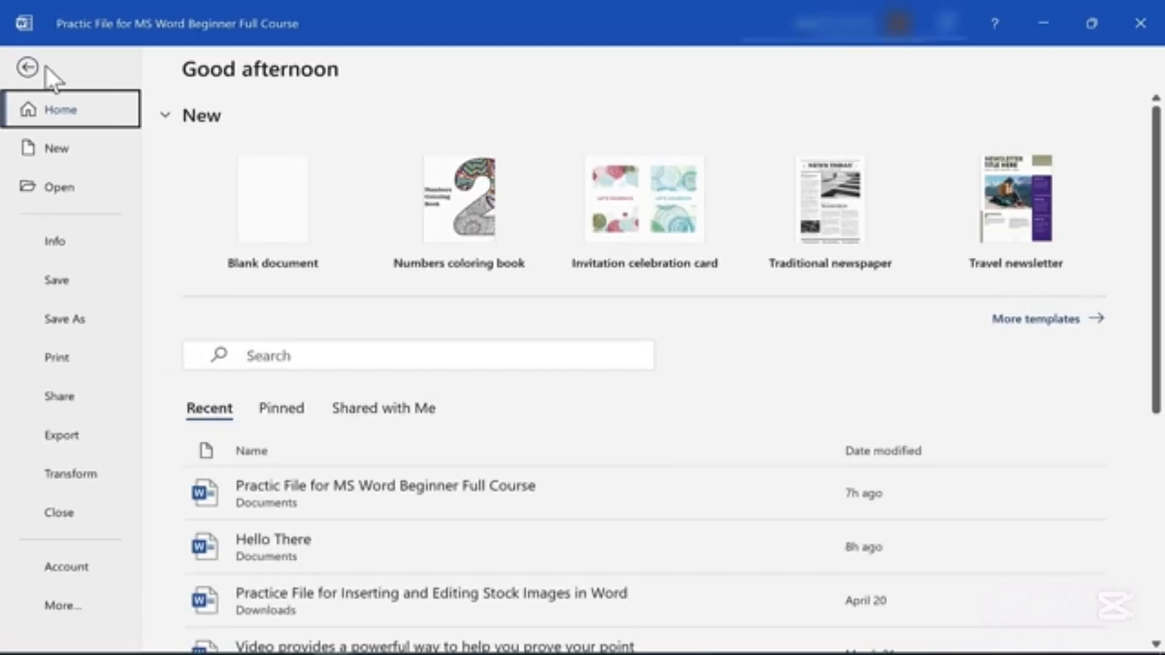
{"action": "left_click", "coordinate": [59, 360]}
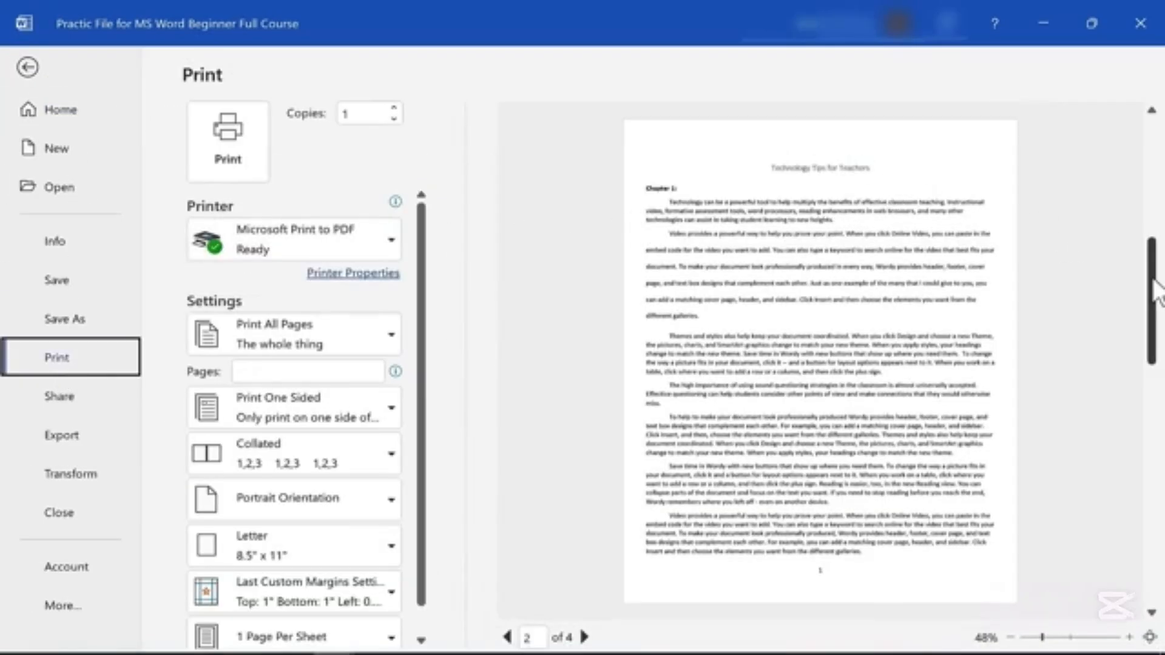
{"action": "left_click_drag", "start_coordinate": [1156, 291], "coordinate": [1144, 117]}
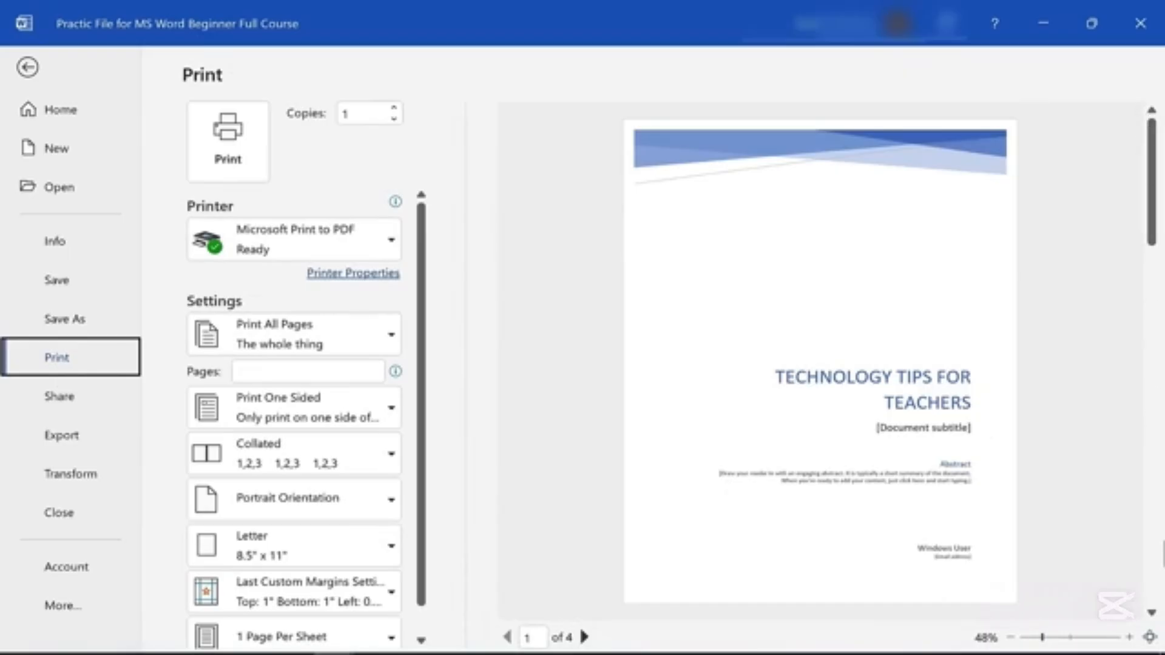
{"action": "left_click", "coordinate": [1151, 613]}
{"action": "left_click", "coordinate": [1151, 613]}
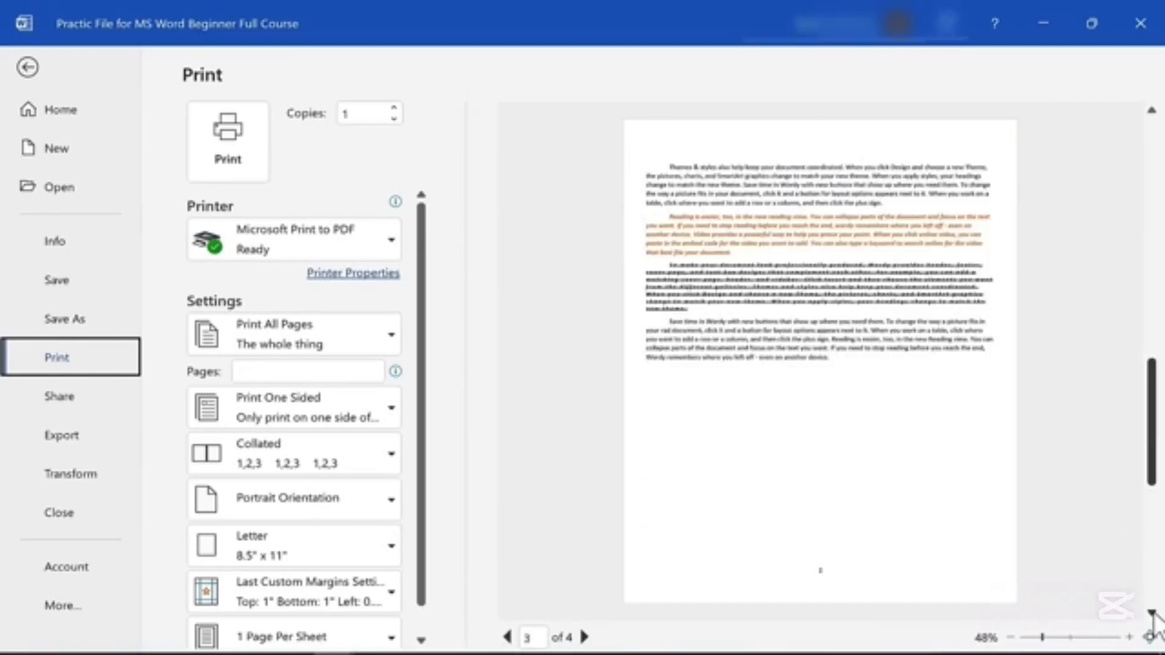
{"action": "left_click", "coordinate": [1151, 613]}
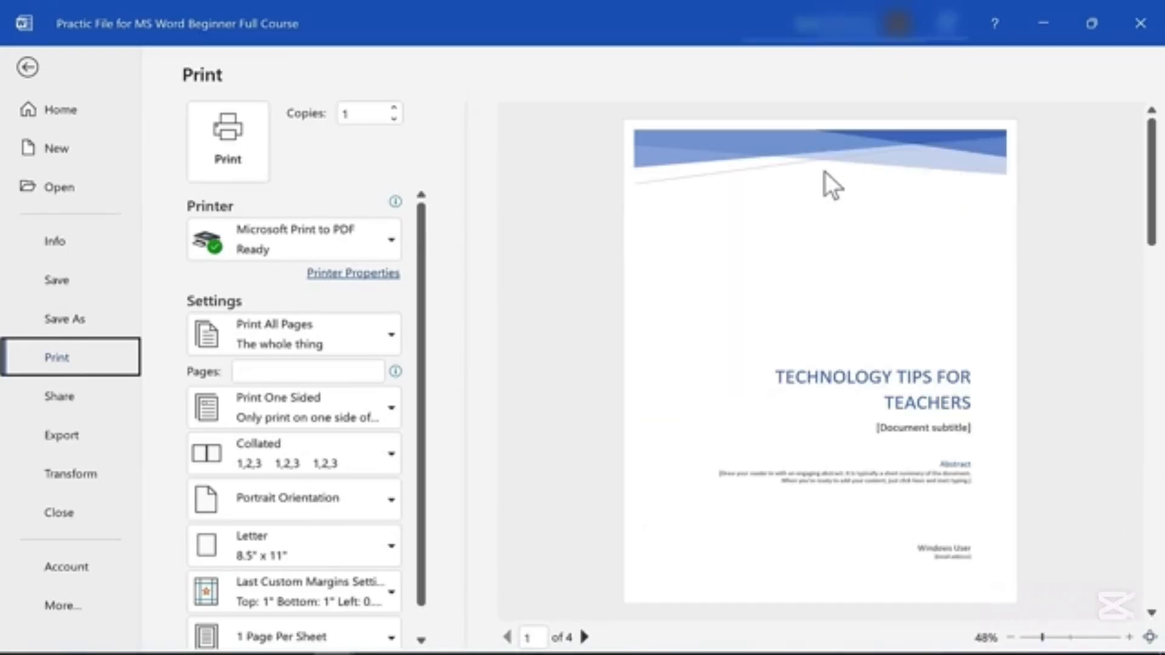
Examine the available printers and the page-range choices in the print settings without changing them
{"action": "left_click", "coordinate": [388, 240]}
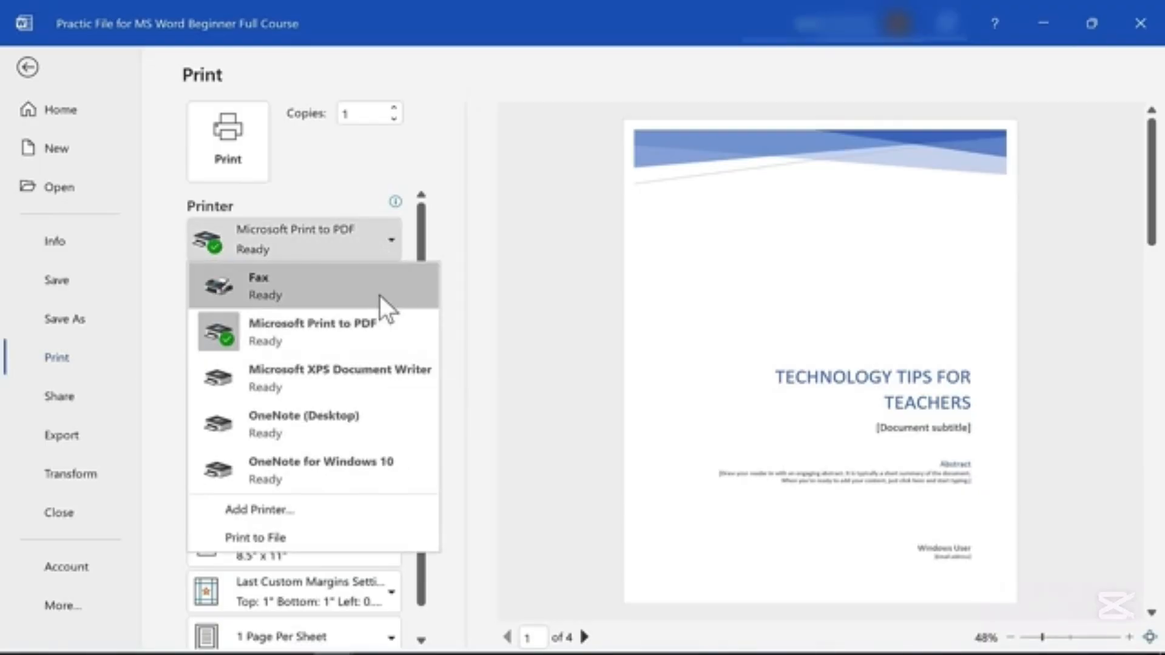
{"action": "mouse_move", "coordinate": [336, 271]}
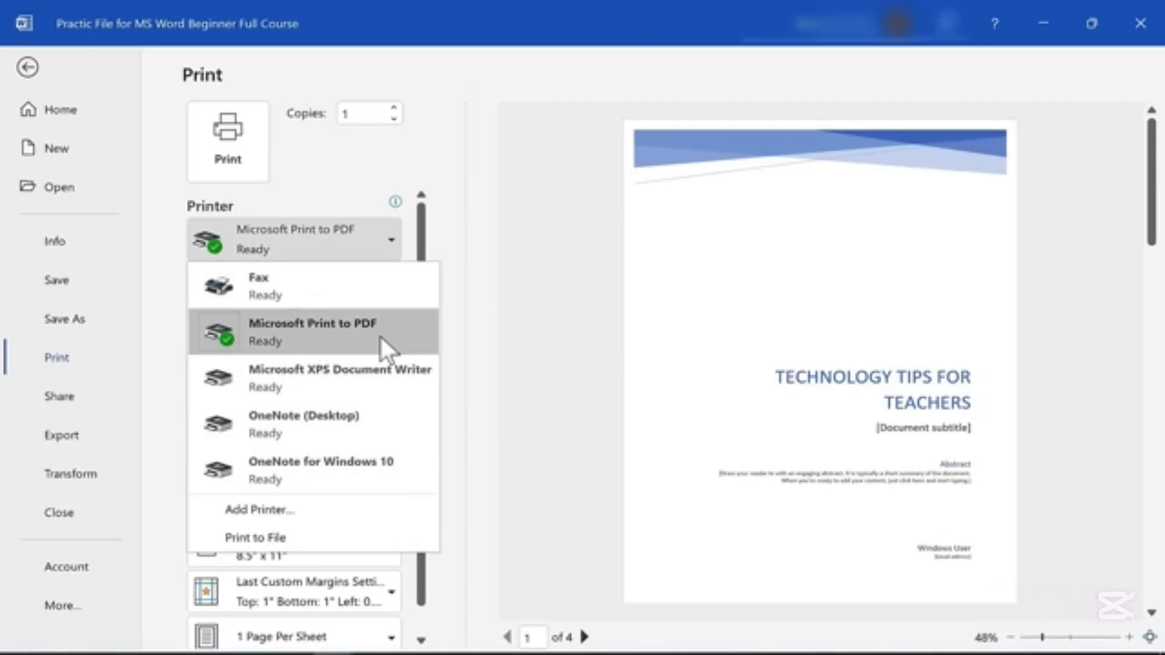
{"action": "mouse_move", "coordinate": [378, 333]}
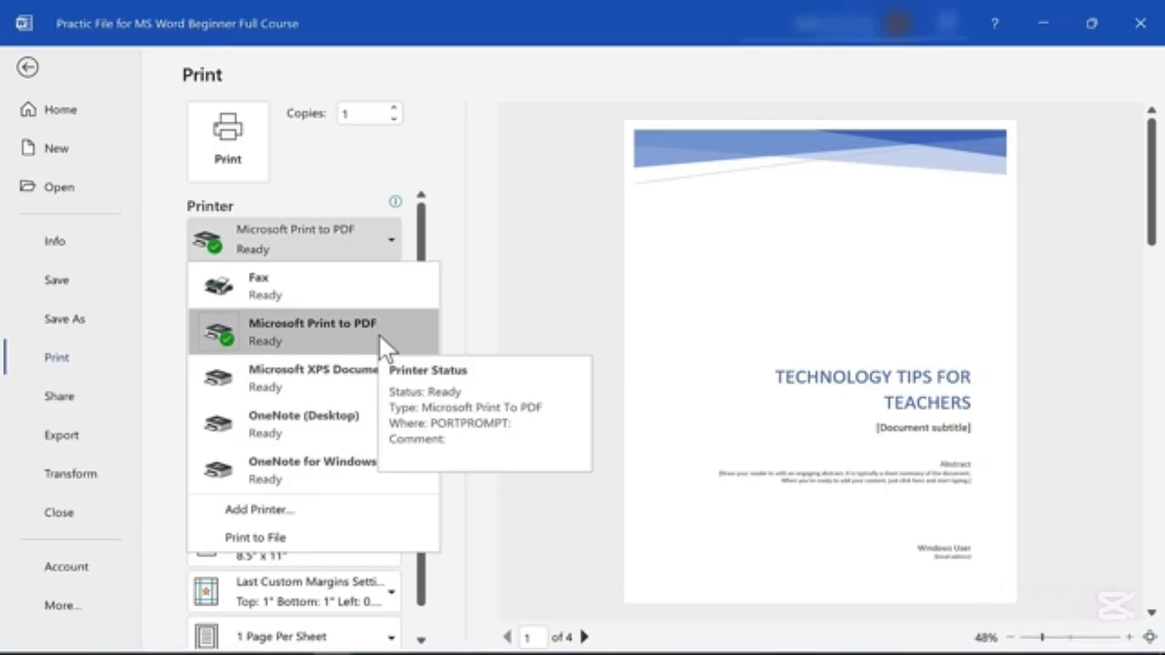
{"action": "left_click", "coordinate": [370, 166]}
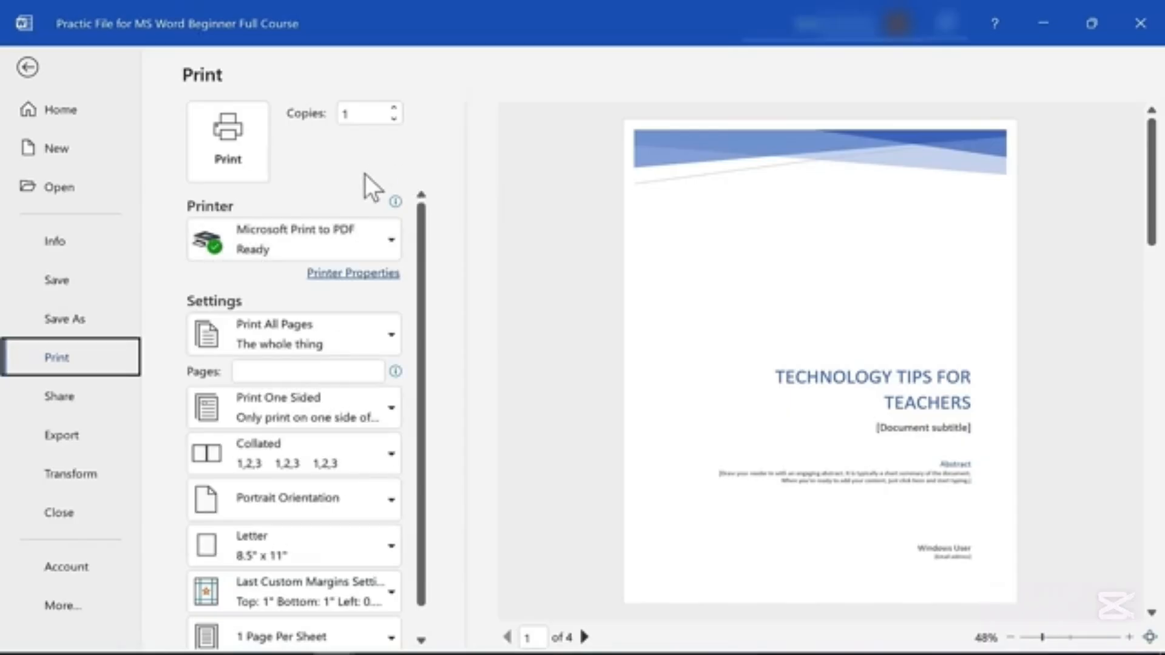
{"action": "left_click", "coordinate": [391, 243]}
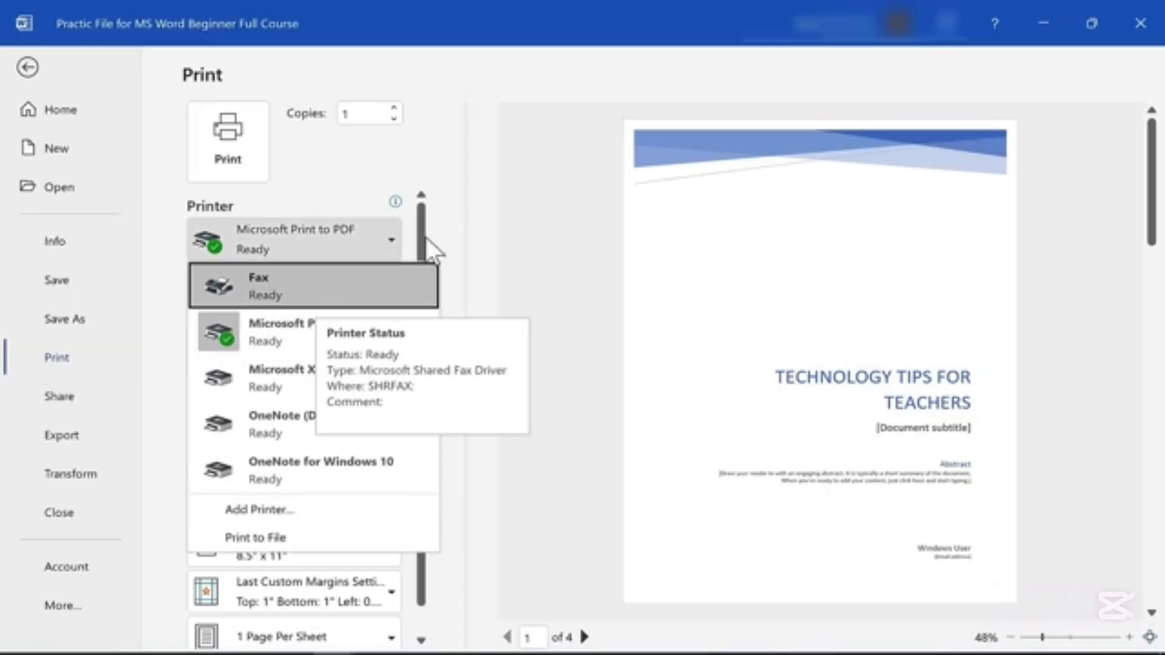
{"action": "left_click", "coordinate": [454, 175]}
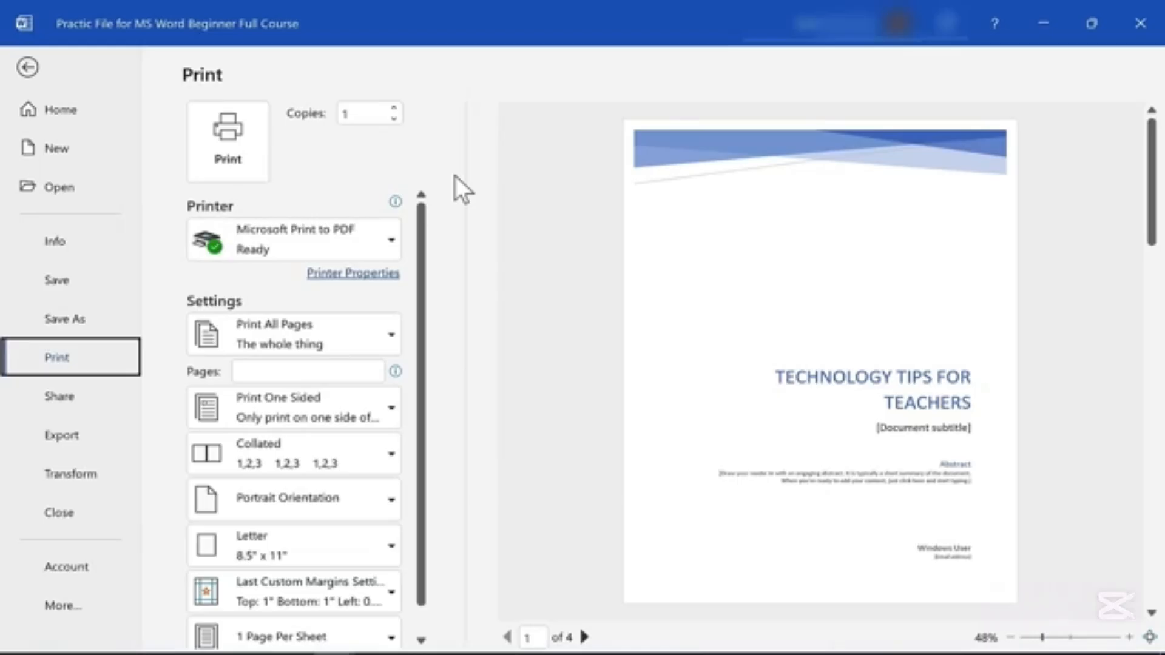
{"action": "left_click", "coordinate": [384, 334]}
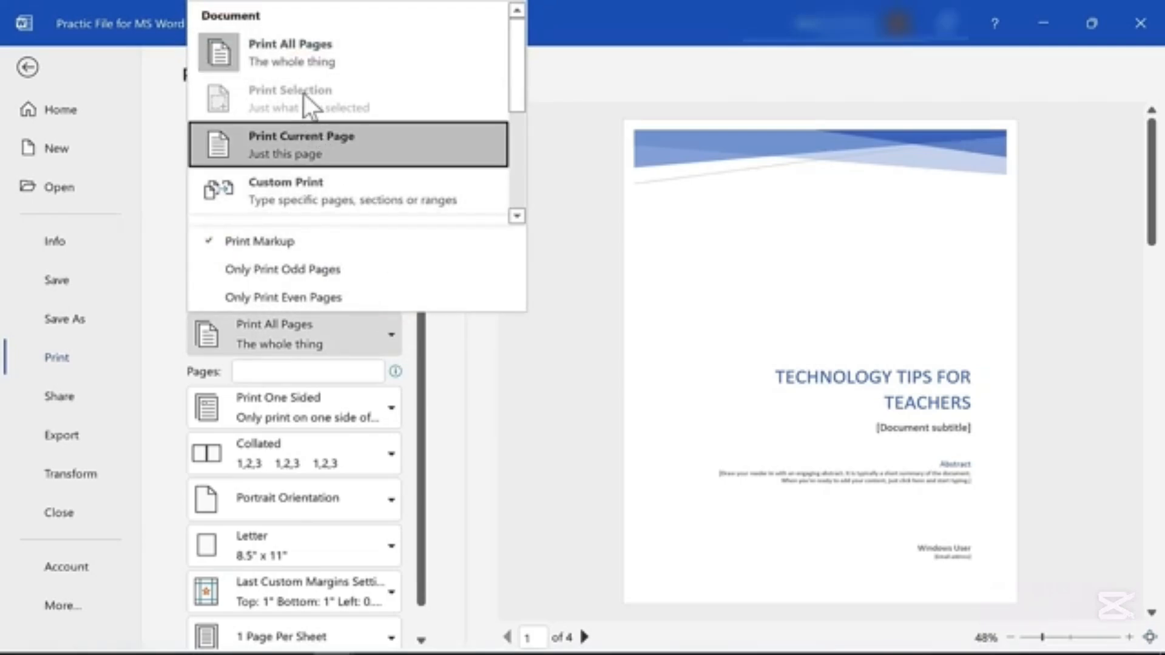
{"action": "left_click", "coordinate": [553, 328]}
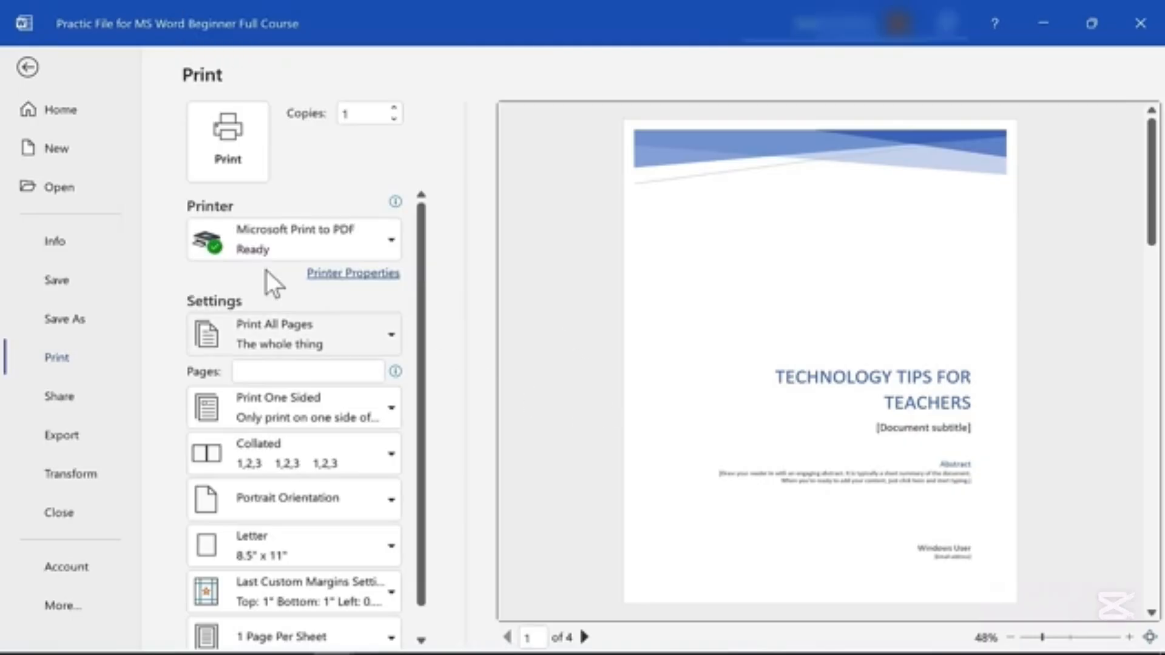
Select the Chapter 2 text in the document and set the print range to Print Selection
{"action": "left_click", "coordinate": [25, 68]}
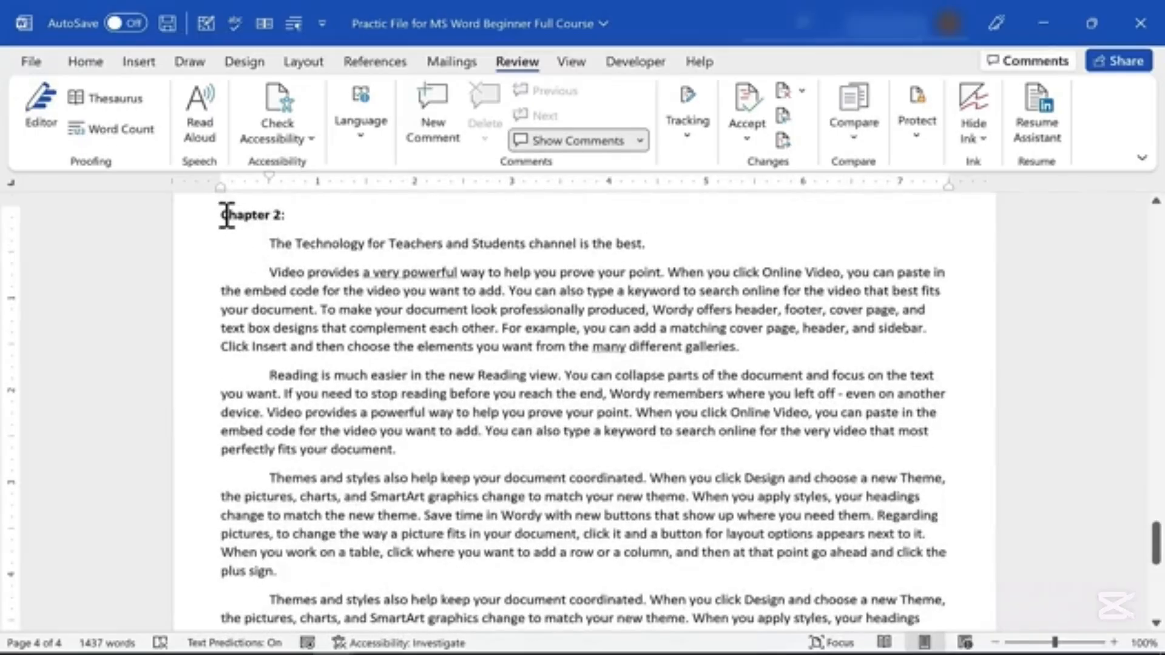
{"action": "scroll", "coordinate": [242, 303], "scroll_direction": "up", "scroll_amount": 3}
{"action": "left_click_drag", "start_coordinate": [249, 377], "coordinate": [924, 609]}
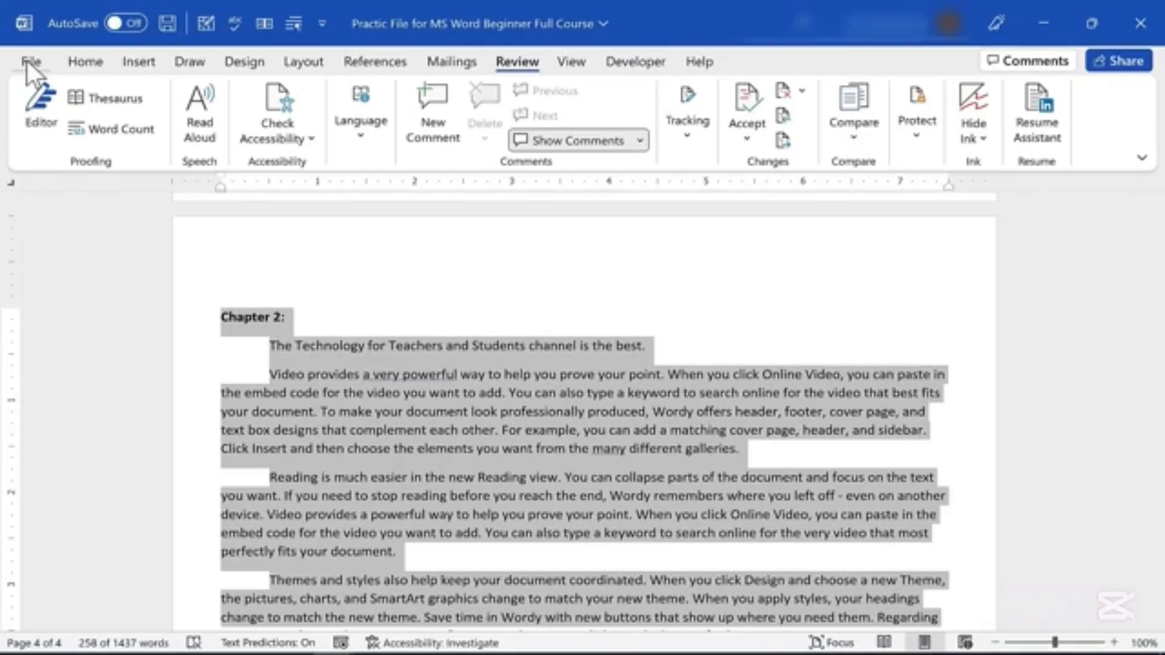
{"action": "key", "text": "ctrl+p"}
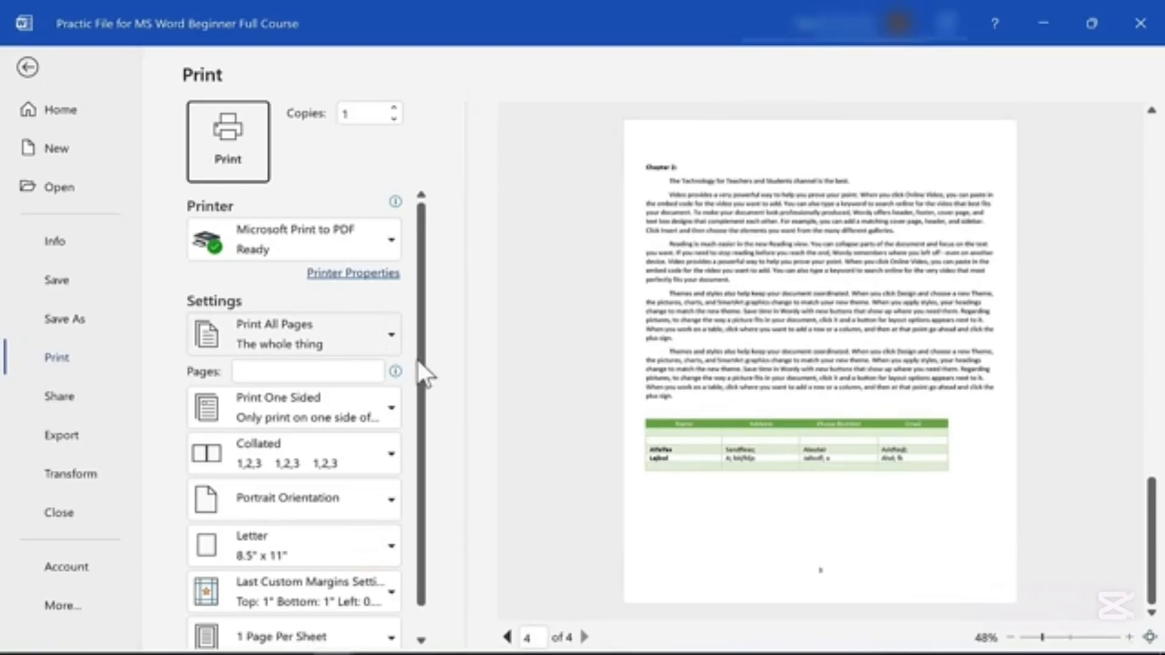
{"action": "left_click", "coordinate": [381, 332]}
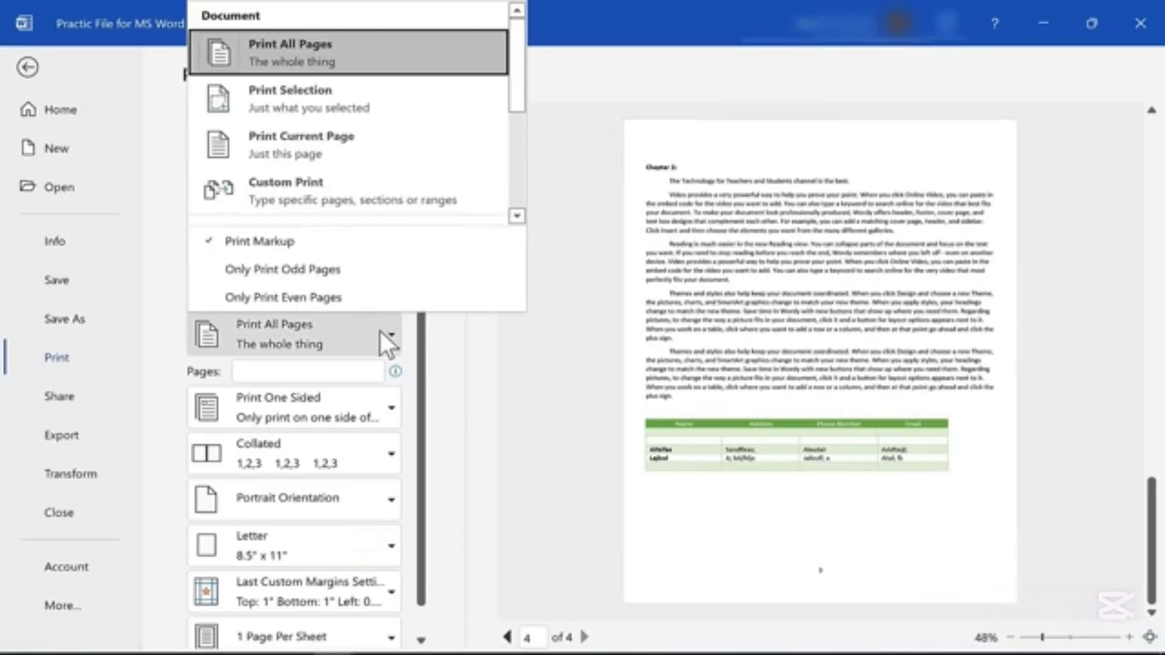
{"action": "left_click", "coordinate": [305, 103]}
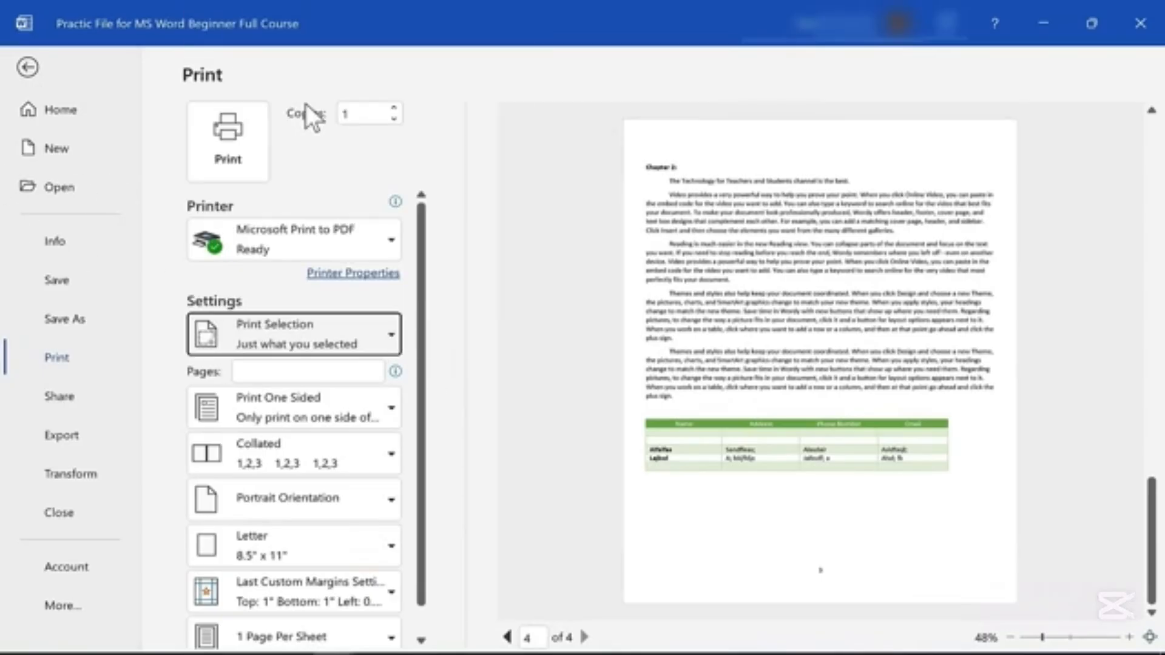
Try the custom print ranges 1-2 and 1,3, and set printing back to Print All Pages
{"action": "left_click", "coordinate": [334, 334]}
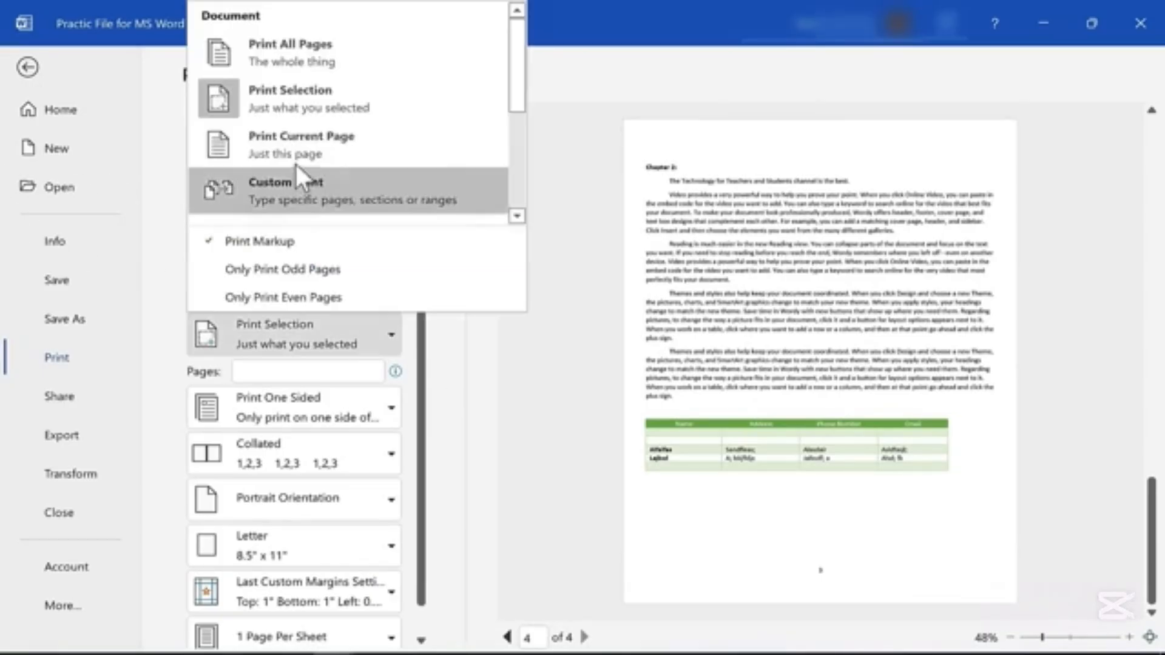
{"action": "left_click", "coordinate": [283, 57]}
{"action": "left_click", "coordinate": [299, 373]}
{"action": "type", "text": "1"}
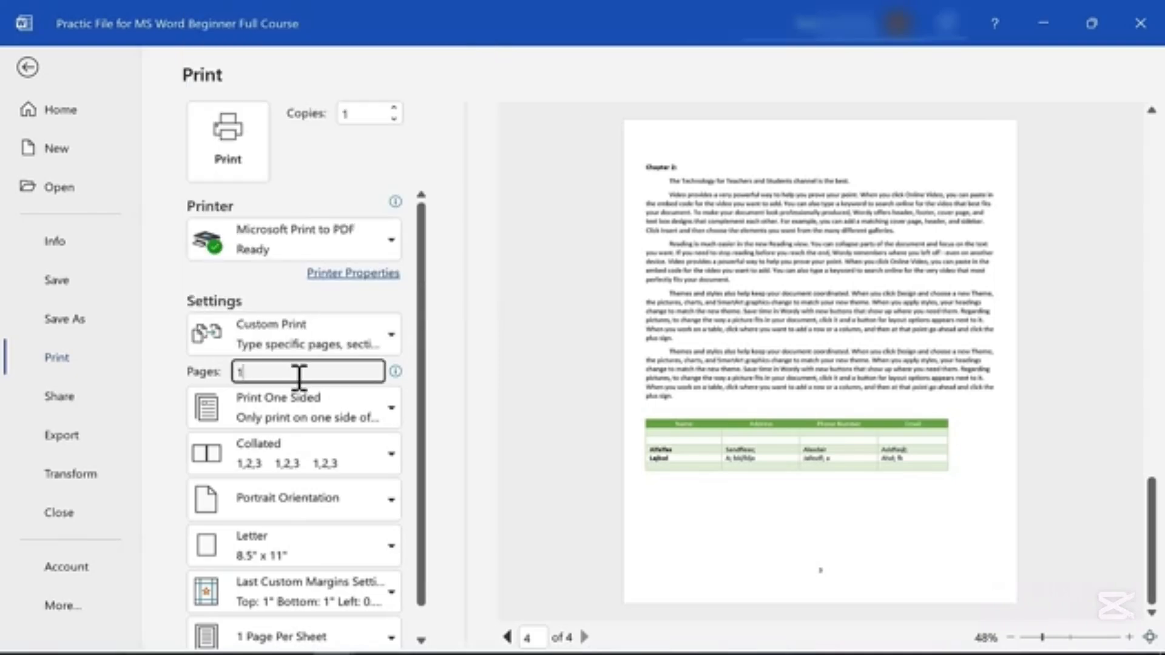
{"action": "type", "text": "-2"}
{"action": "key", "text": "BackSpace"}
{"action": "key", "text": "BackSpace"}
{"action": "key", "text": "BackSpace"}
{"action": "type", "text": "1,3"}
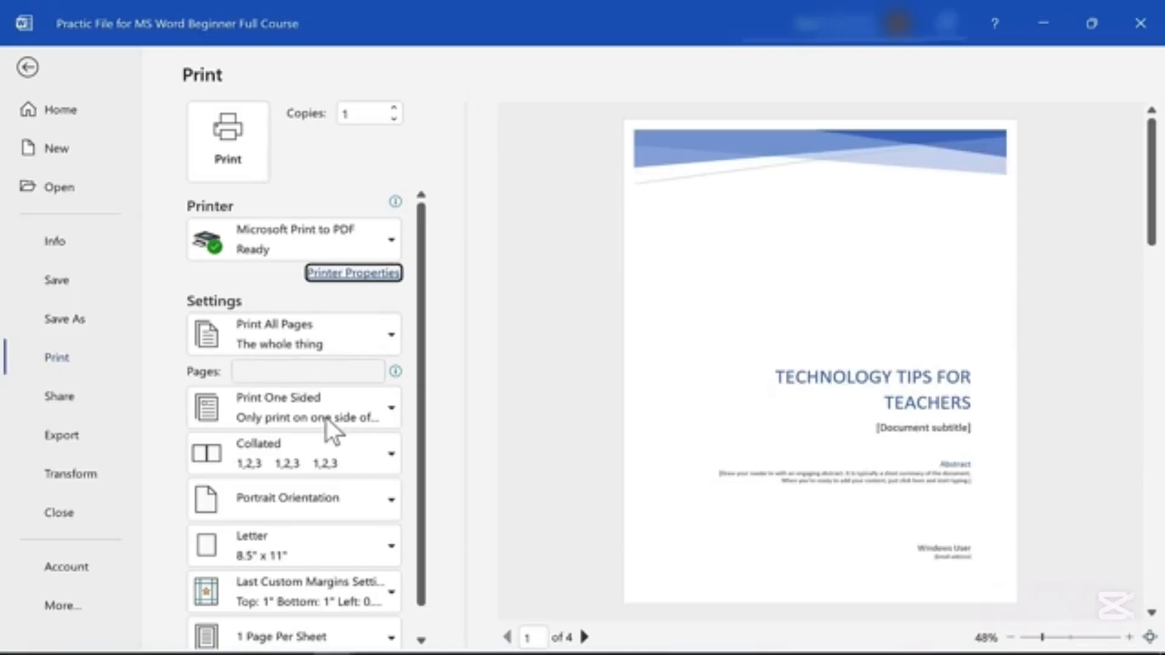
Look over the remaining print settings, try 50 copies, and return to the document without printing
{"action": "scroll", "coordinate": [328, 433], "scroll_direction": "down", "scroll_amount": 1}
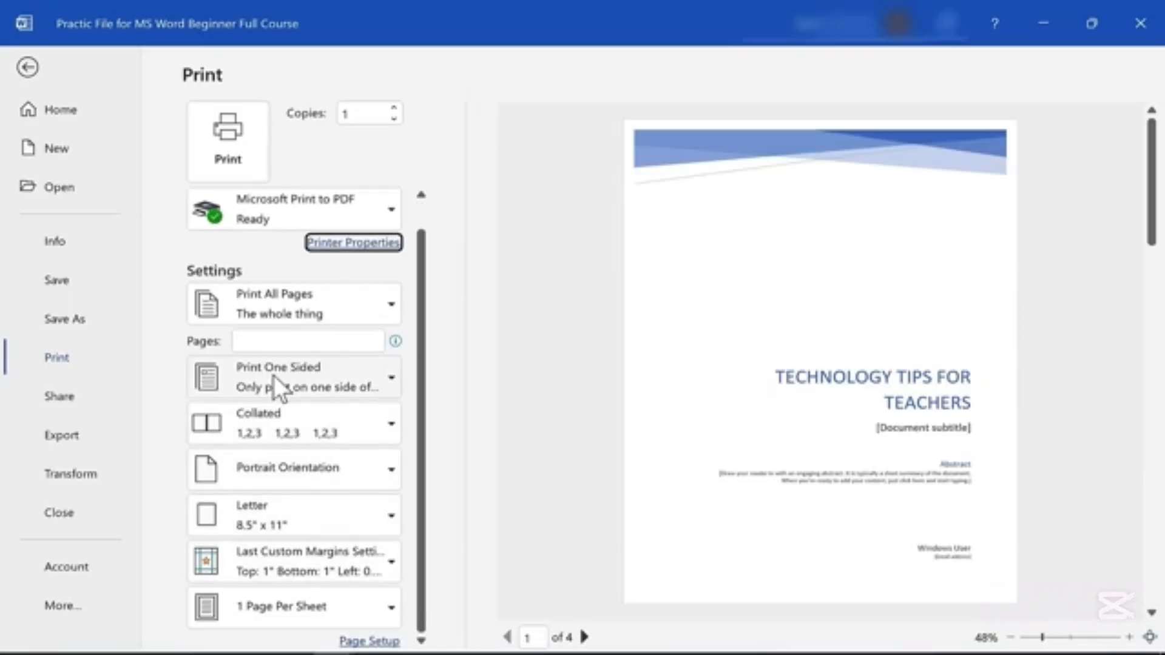
{"action": "scroll", "coordinate": [364, 435], "scroll_direction": "up", "scroll_amount": 1}
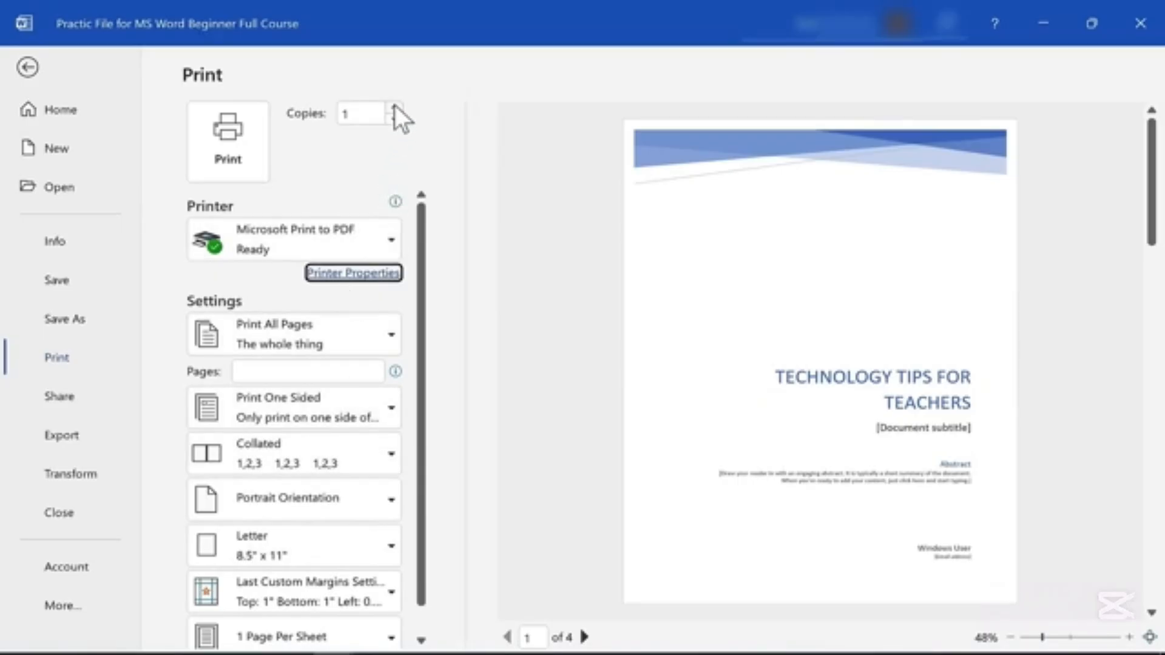
{"action": "double_click", "coordinate": [358, 115]}
{"action": "type", "text": "50"}
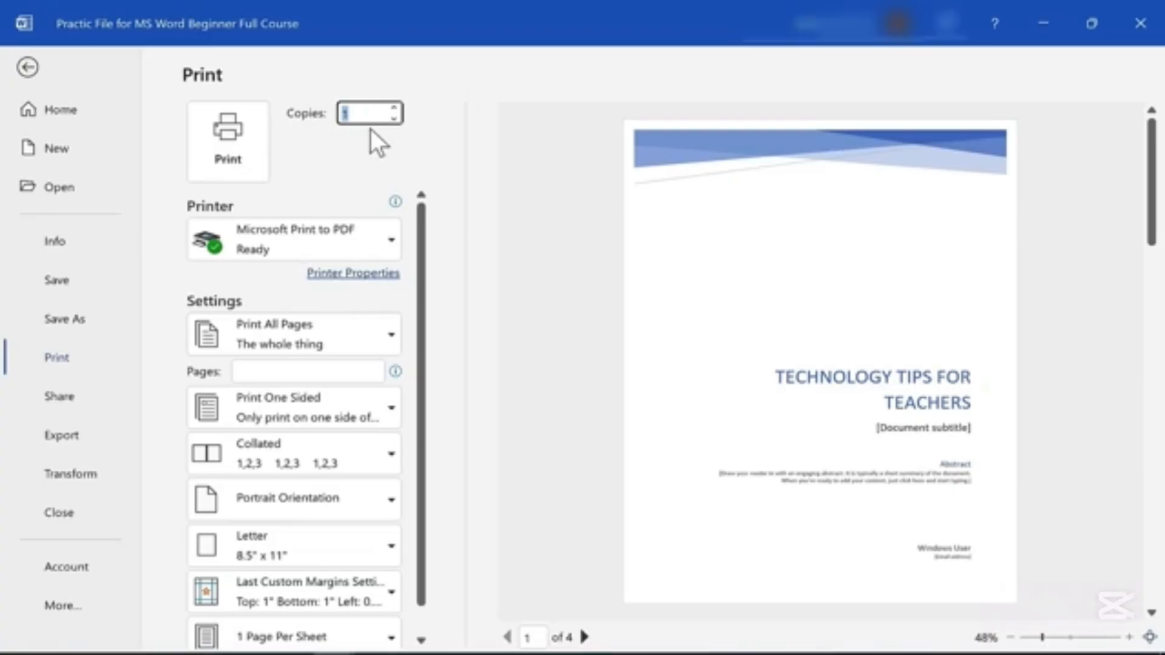
{"action": "left_click", "coordinate": [292, 182]}
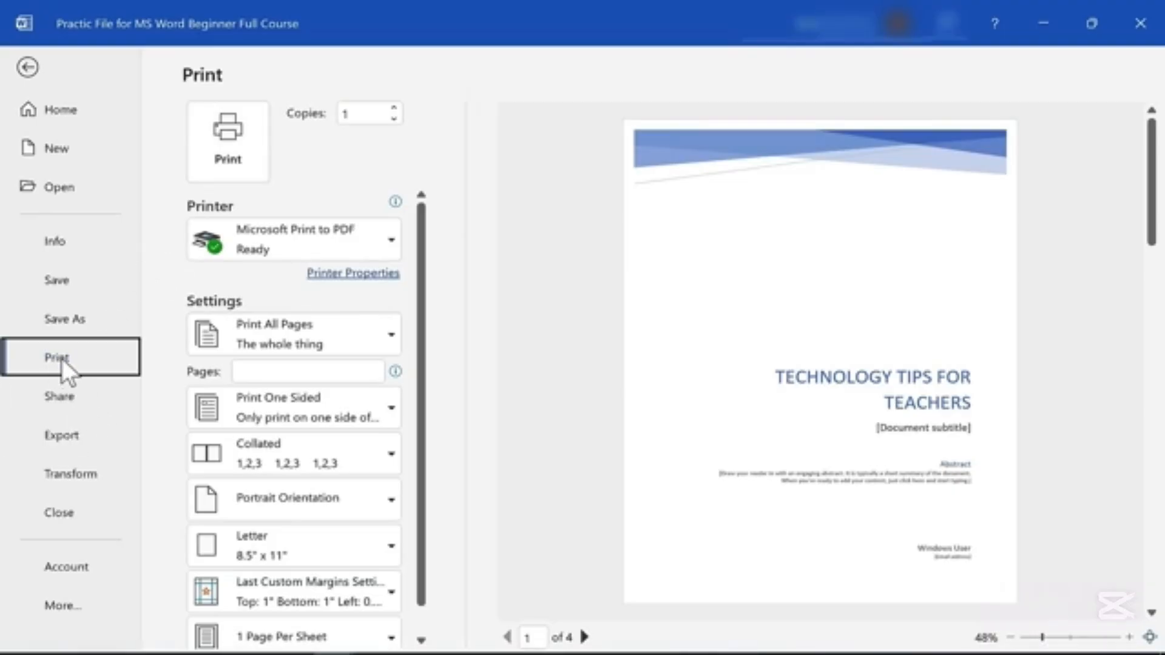
{"action": "left_click", "coordinate": [53, 401]}
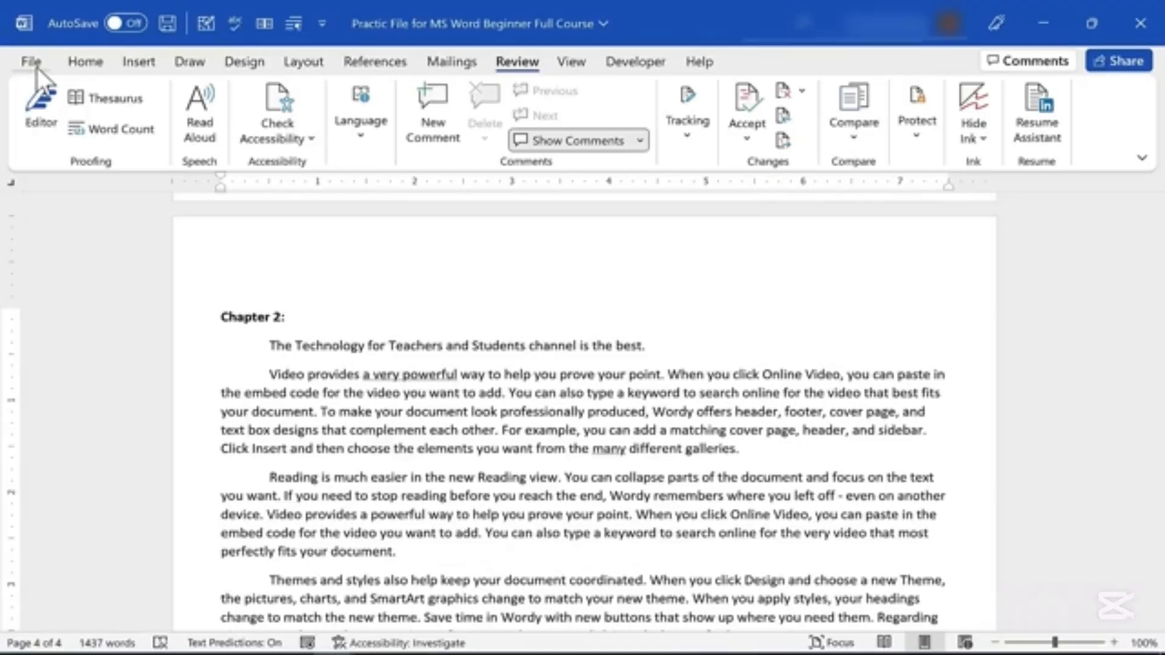
Export the document as a PDF under its existing file name, publishing it to the Downloads folder
{"action": "left_click", "coordinate": [34, 64]}
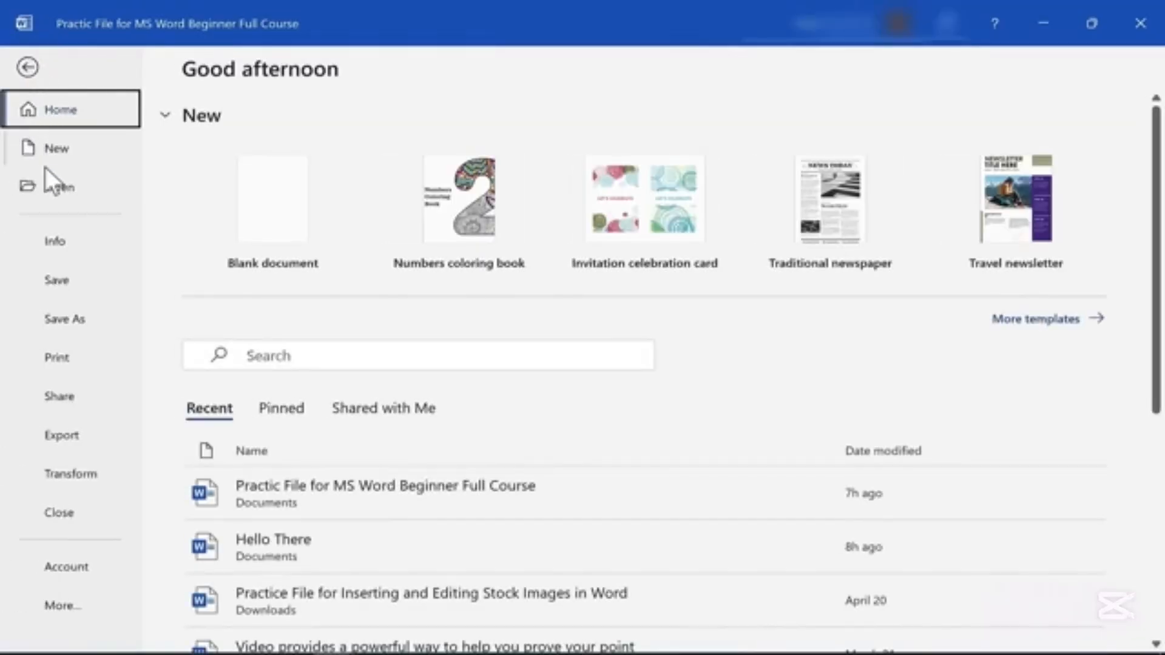
{"action": "left_click", "coordinate": [63, 436]}
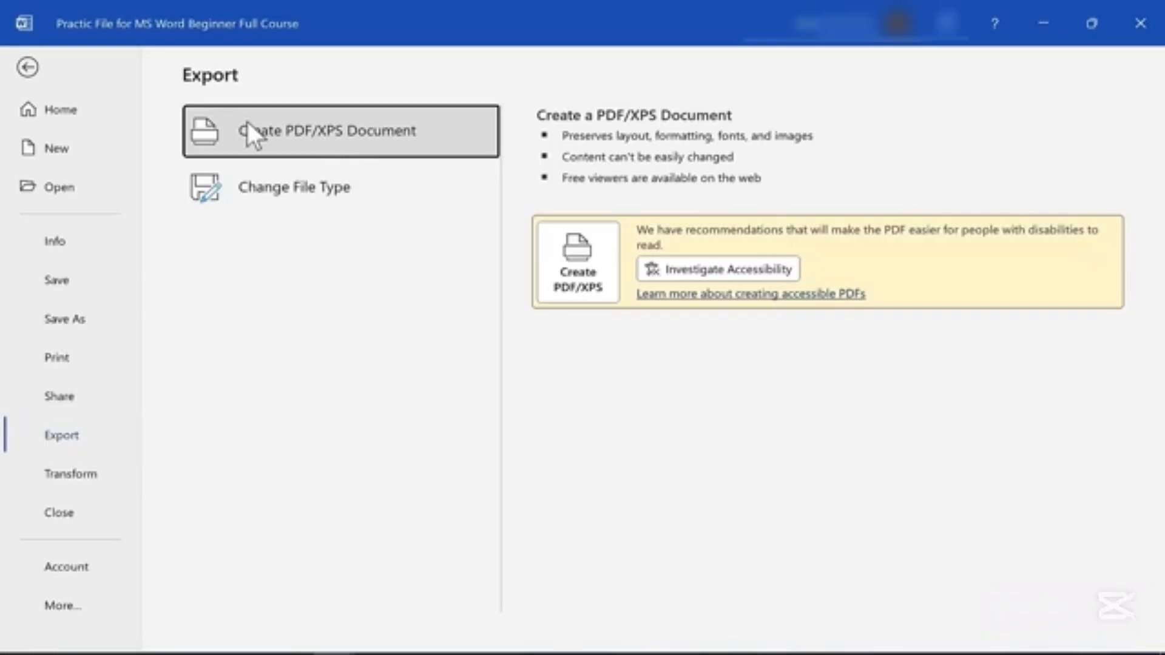
{"action": "left_click", "coordinate": [578, 282]}
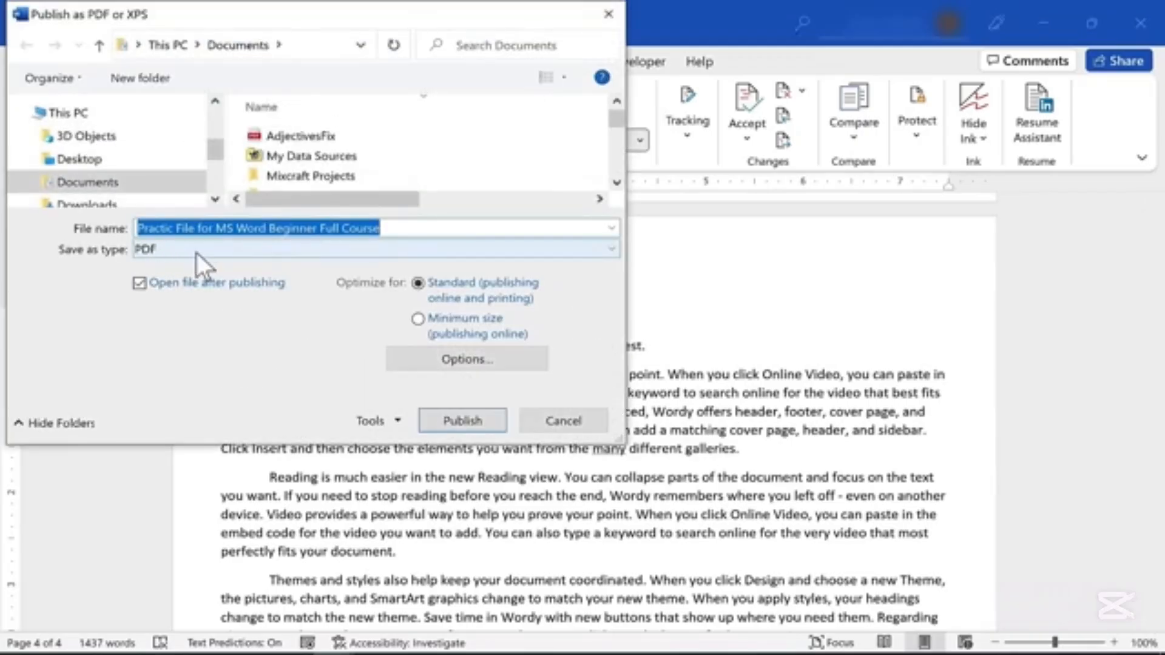
{"action": "left_click", "coordinate": [91, 205]}
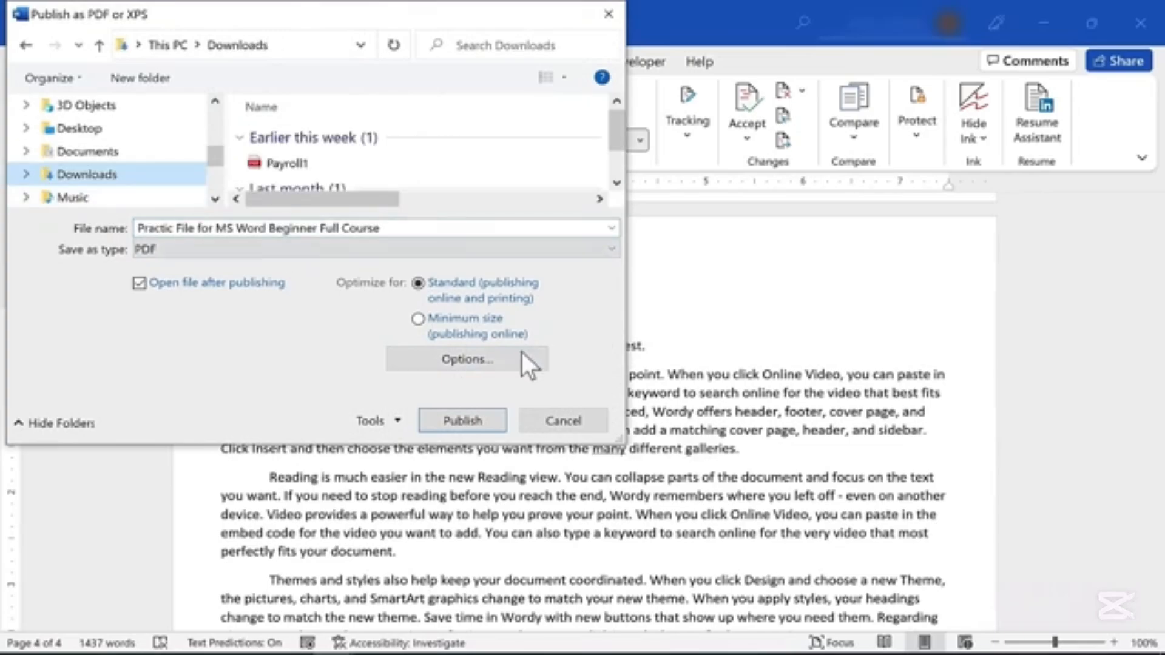
{"action": "left_click", "coordinate": [461, 428]}
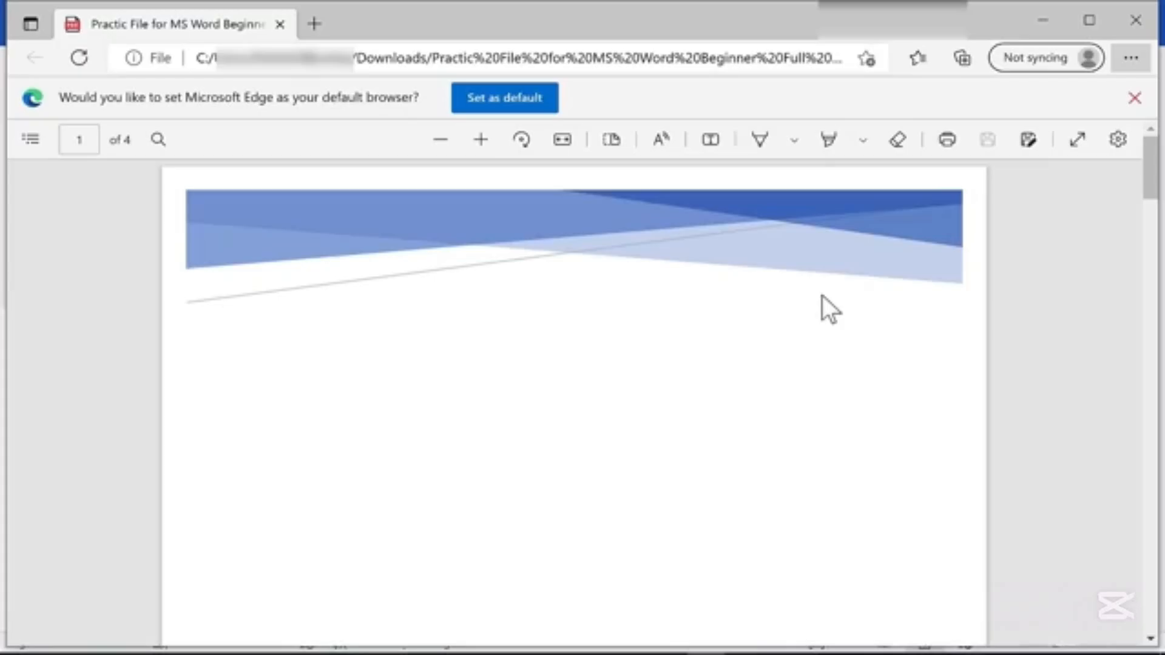
Look through the pages of the exported PDF and close it to return to the Word document
{"action": "scroll", "coordinate": [821, 294], "scroll_direction": "down", "scroll_amount": 6}
{"action": "scroll", "coordinate": [798, 286], "scroll_direction": "down", "scroll_amount": 10}
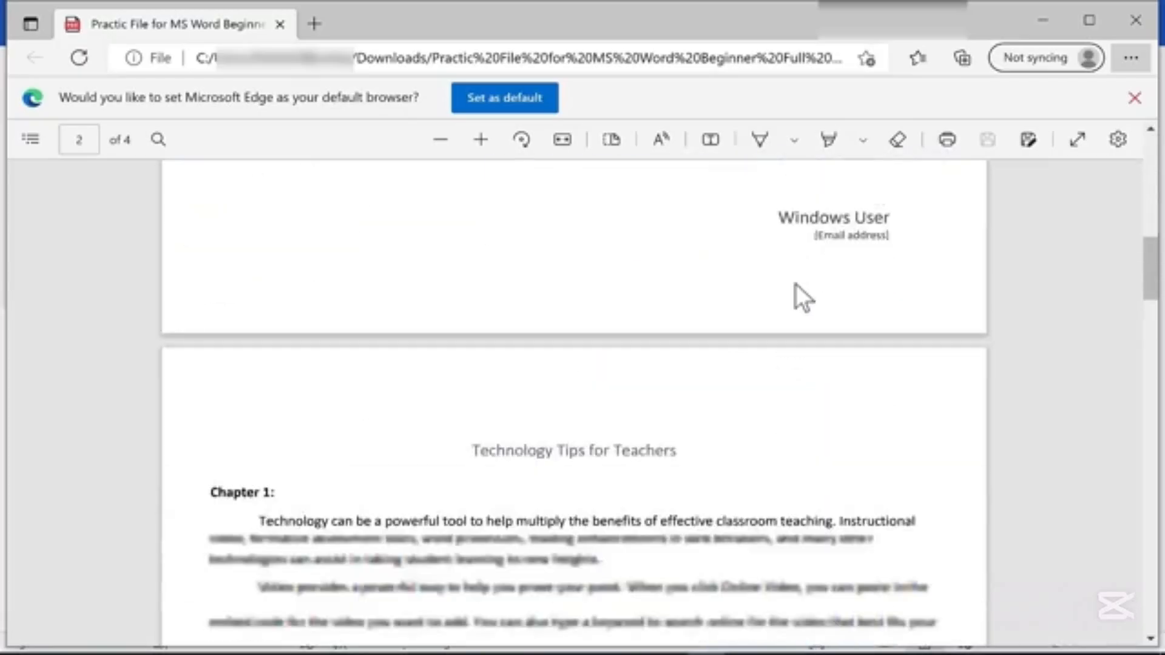
{"action": "left_click", "coordinate": [1135, 20]}
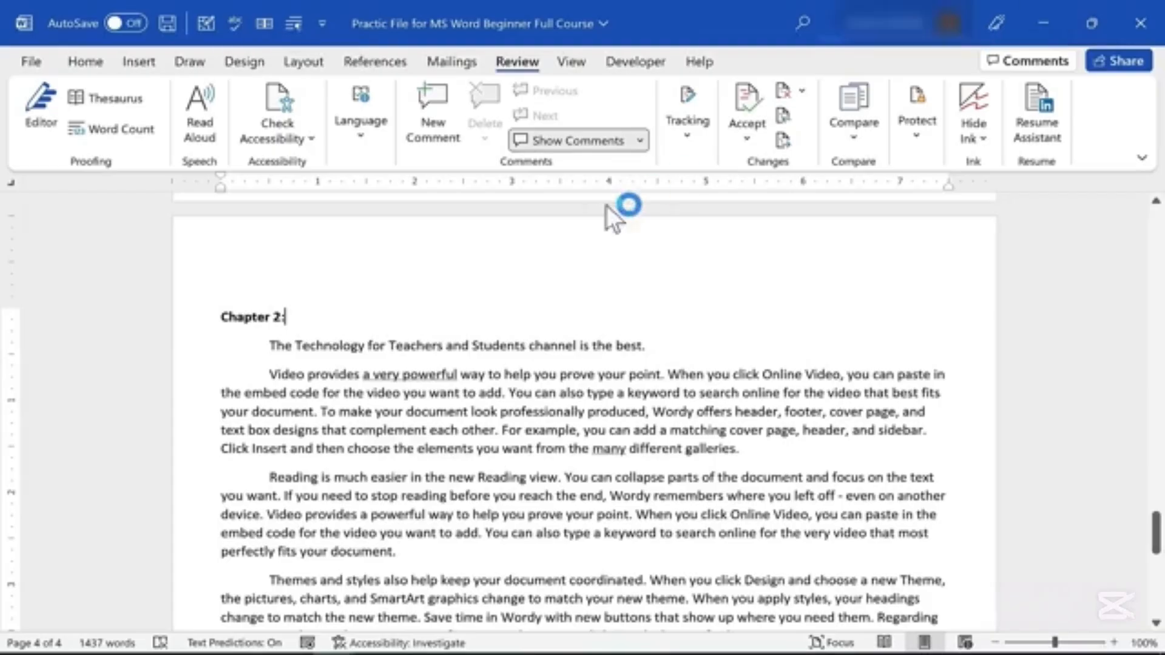
Review the other export file types and try PDF as the save format for a copy of the document
{"action": "left_click", "coordinate": [31, 62]}
{"action": "left_click", "coordinate": [61, 435]}
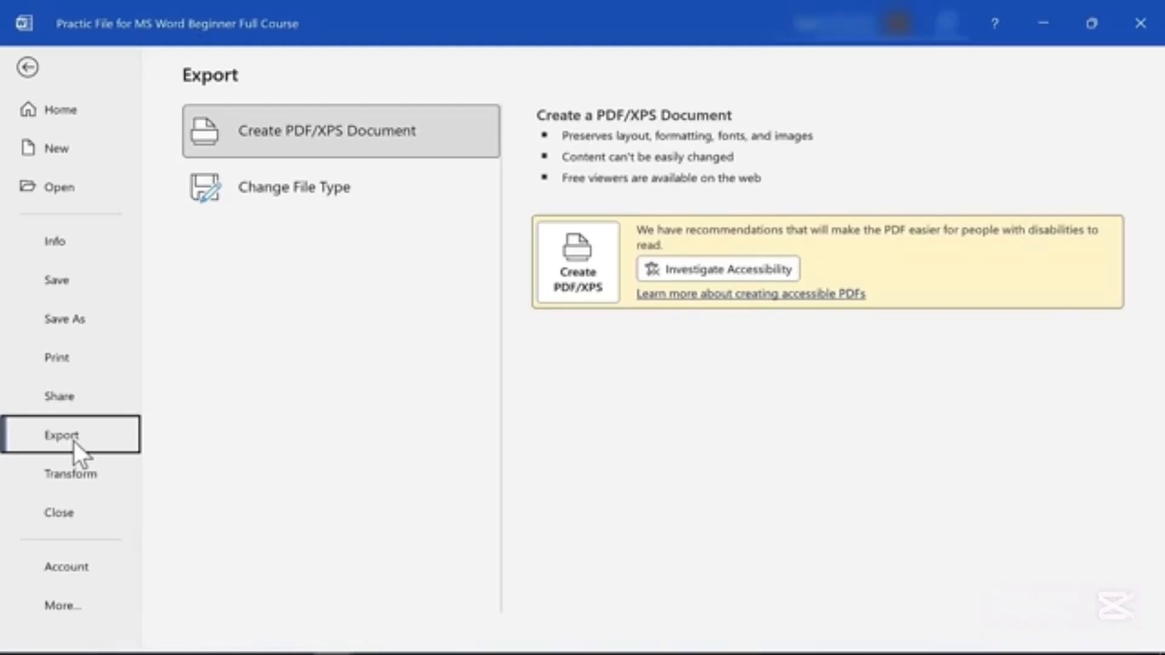
{"action": "left_click", "coordinate": [279, 187]}
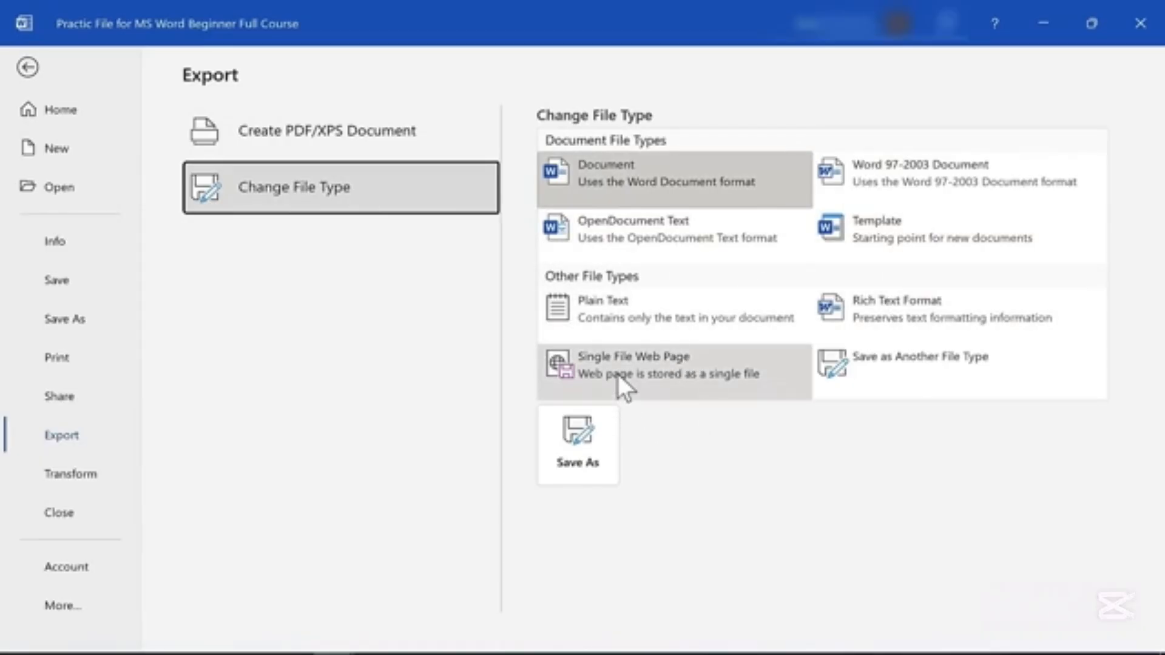
{"action": "left_click", "coordinate": [579, 466]}
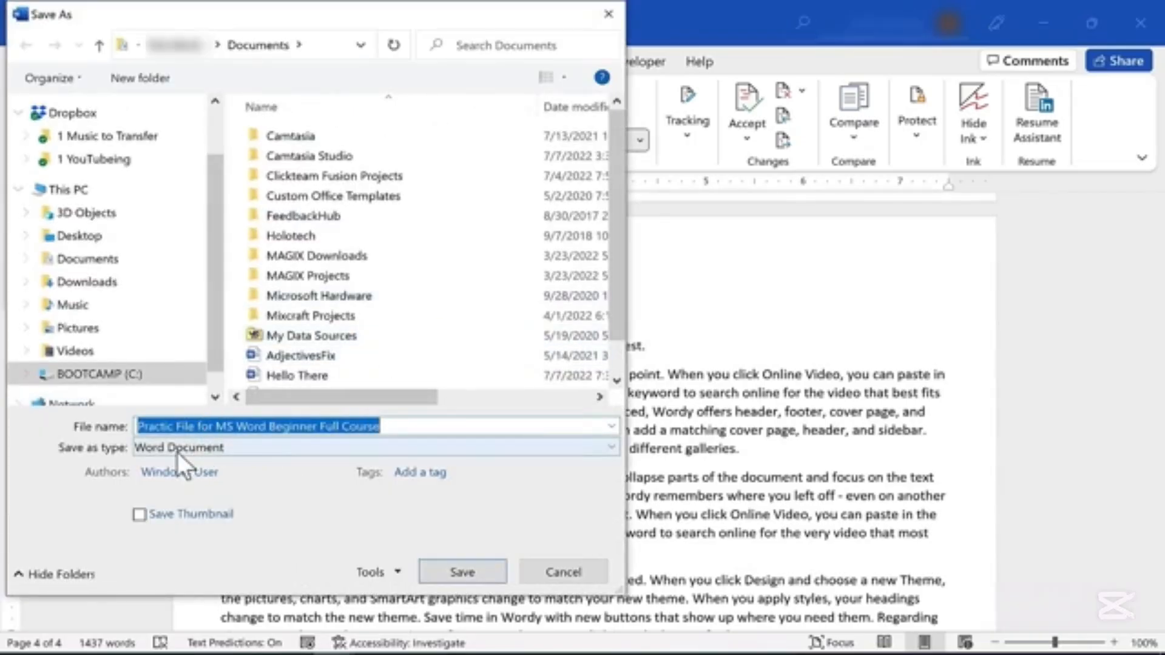
{"action": "left_click", "coordinate": [192, 443]}
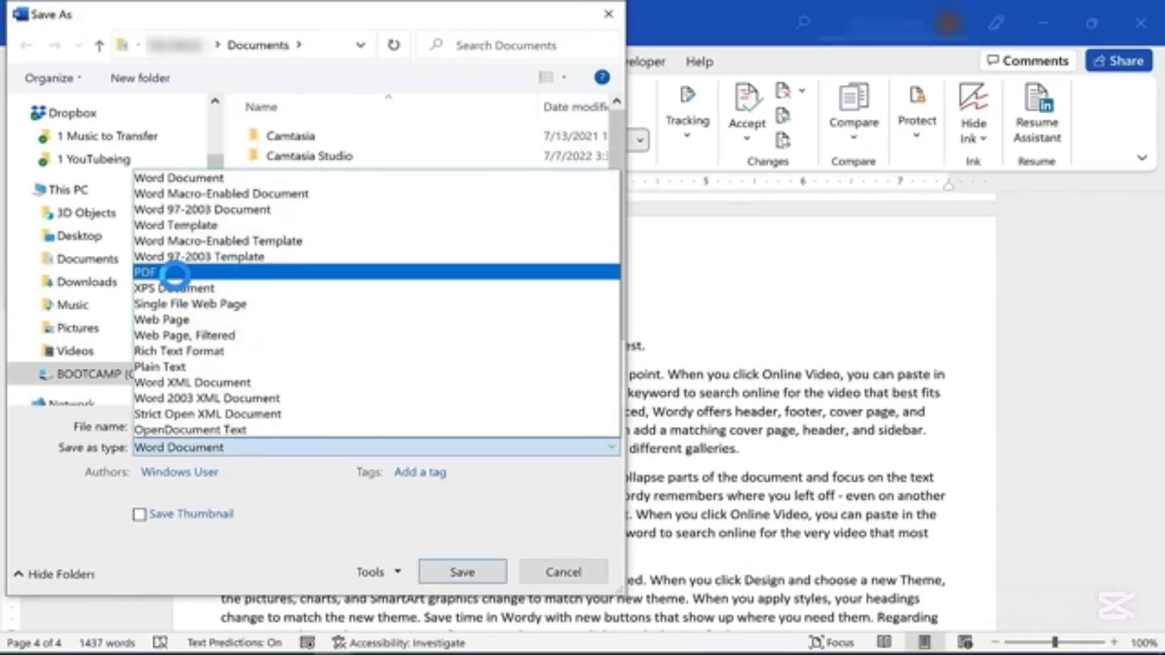
{"action": "left_click", "coordinate": [175, 273]}
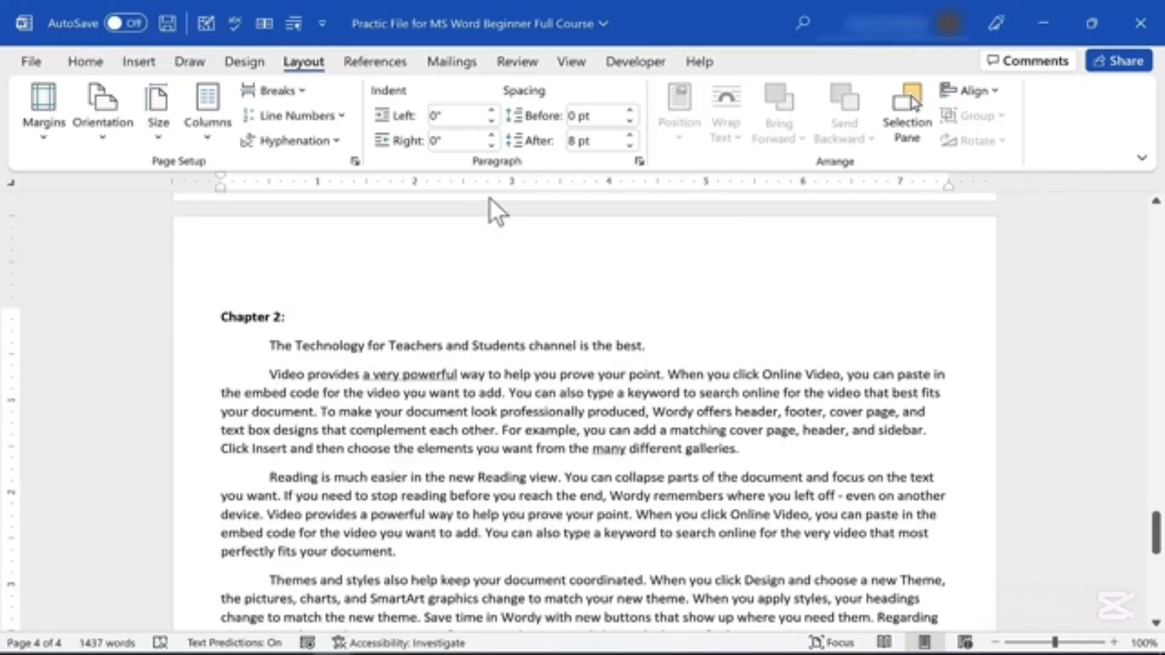
Examine the mailing tools' envelope and label settings, and close them without creating anything
{"action": "scroll", "coordinate": [481, 367], "scroll_direction": "up", "scroll_amount": 2}
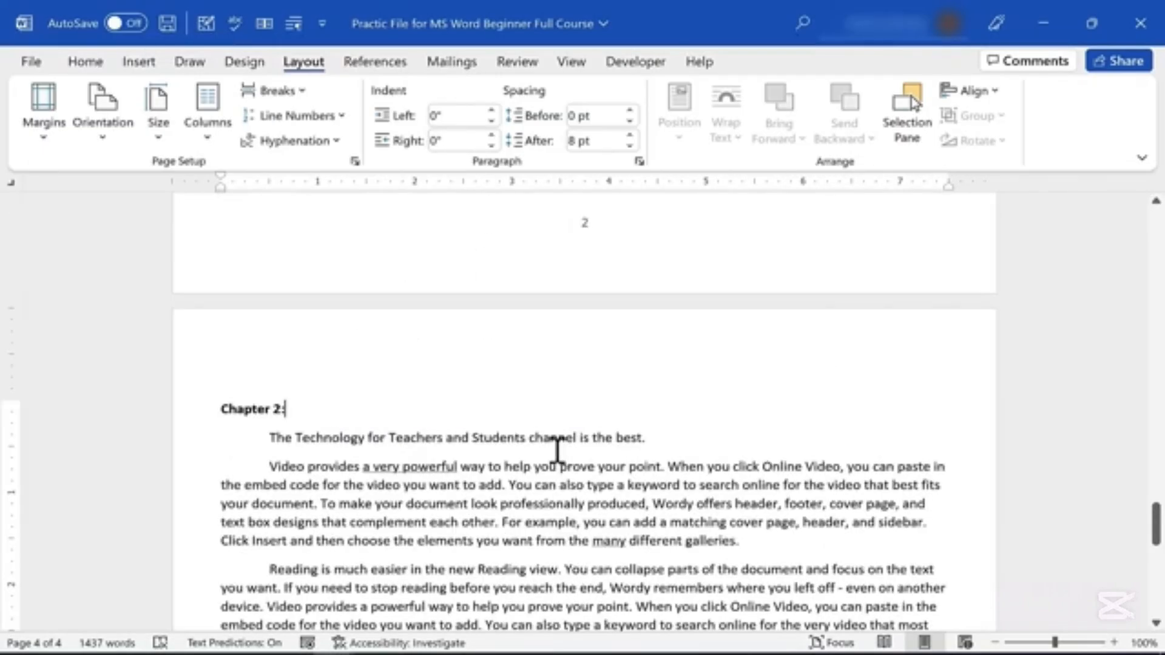
{"action": "left_click", "coordinate": [454, 64]}
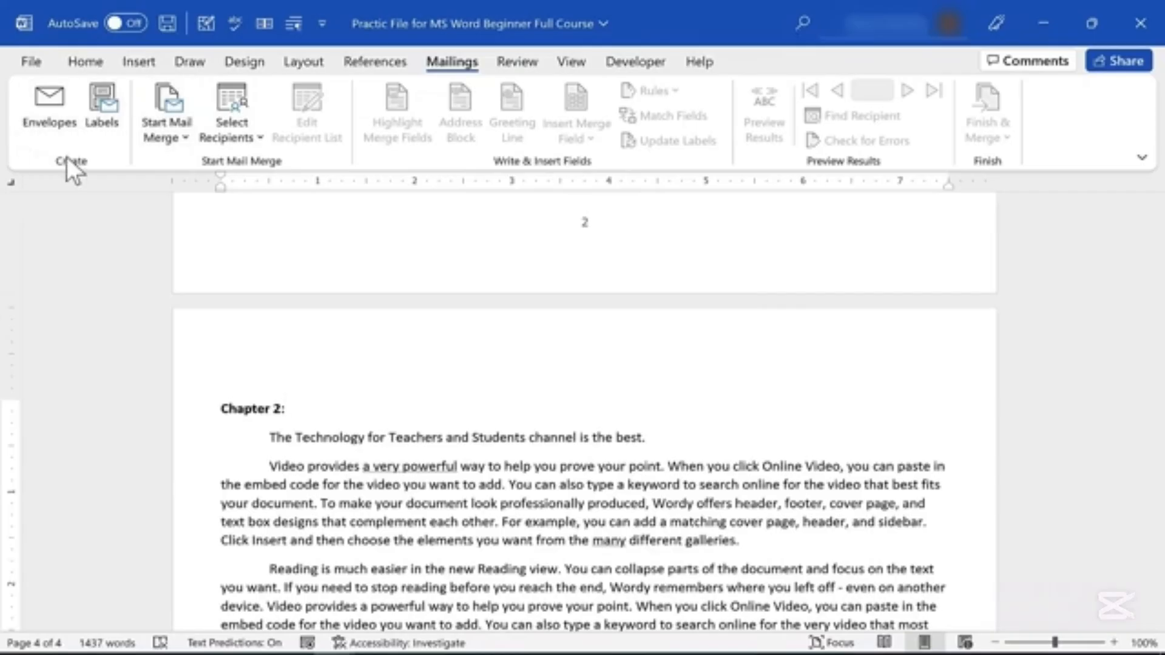
{"action": "left_click", "coordinate": [56, 114]}
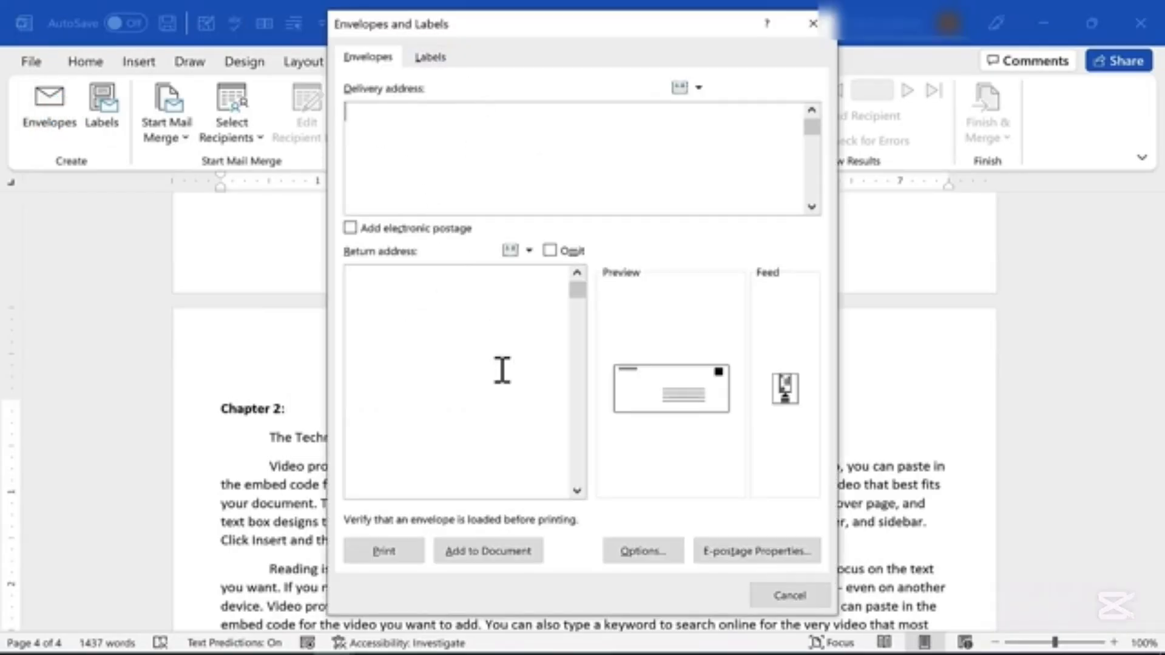
{"action": "left_click", "coordinate": [427, 56]}
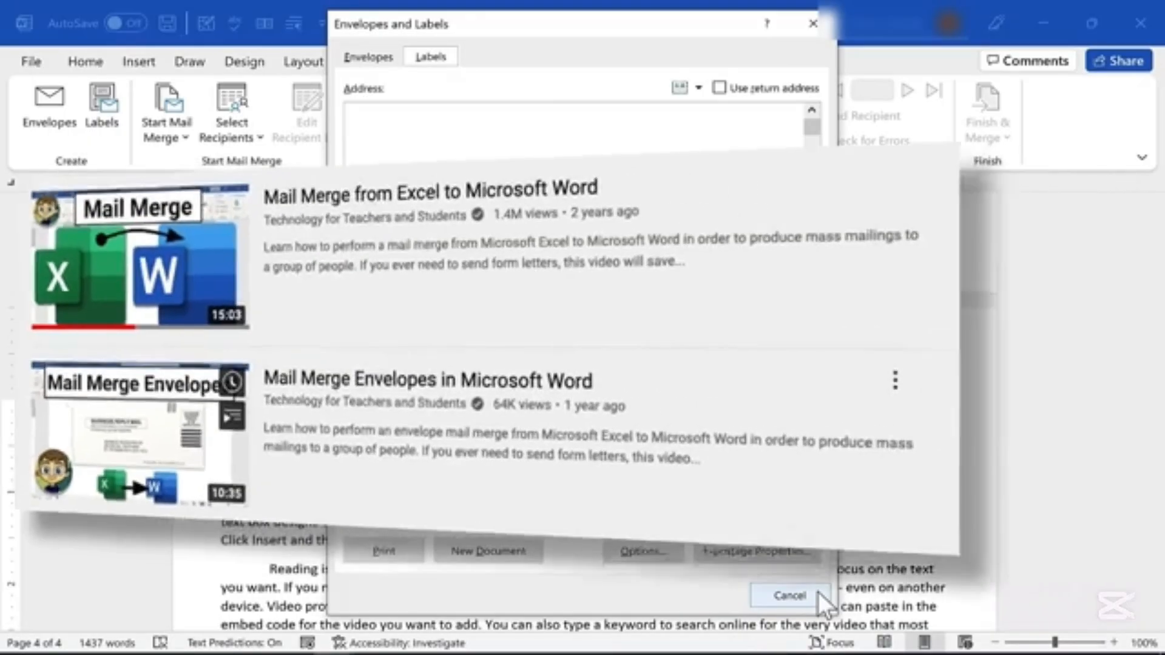
{"action": "left_click", "coordinate": [819, 595]}
{"action": "left_click_drag", "start_coordinate": [1156, 510], "coordinate": [1159, 331]}
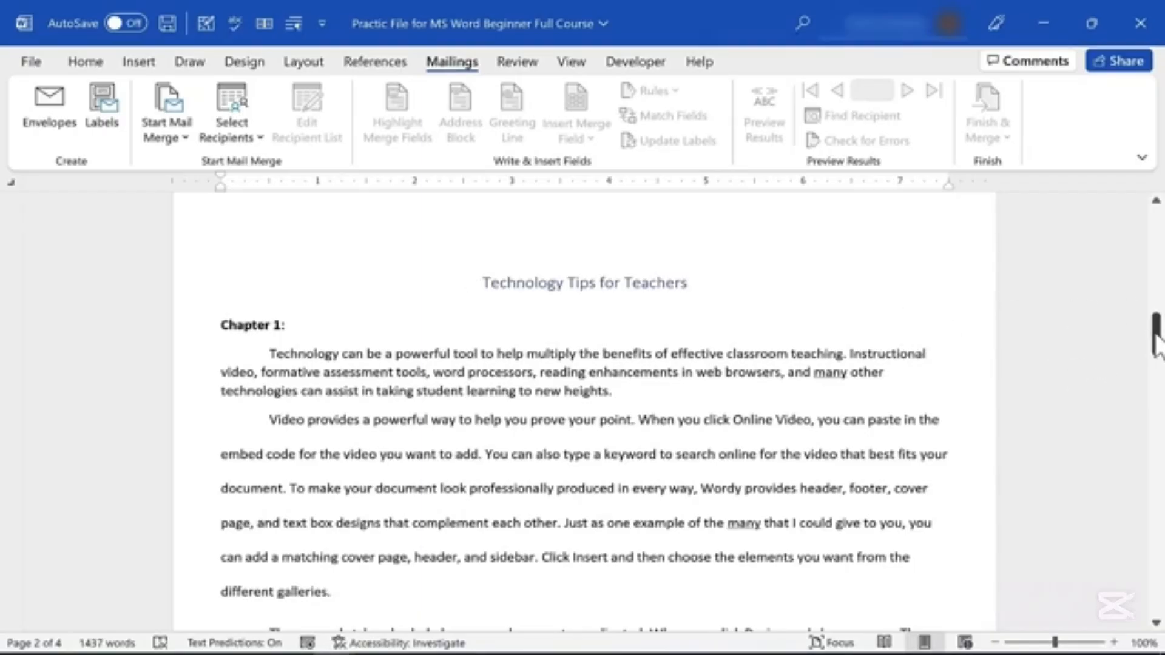
{"action": "mouse_move", "coordinate": [1156, 342]}
{"action": "left_mouse_down"}
{"action": "mouse_move", "coordinate": [1156, 182]}
{"action": "mouse_move", "coordinate": [1157, 328]}
{"action": "left_mouse_up"}
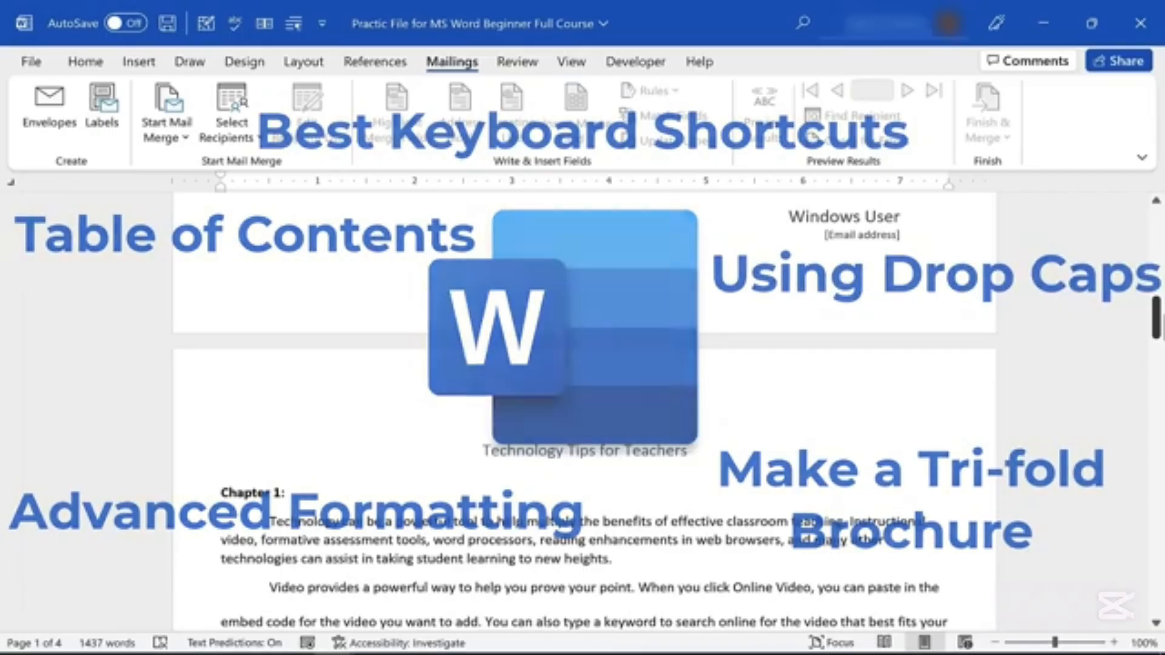
{"action": "left_click_drag", "start_coordinate": [1157, 336], "coordinate": [1160, 356]}
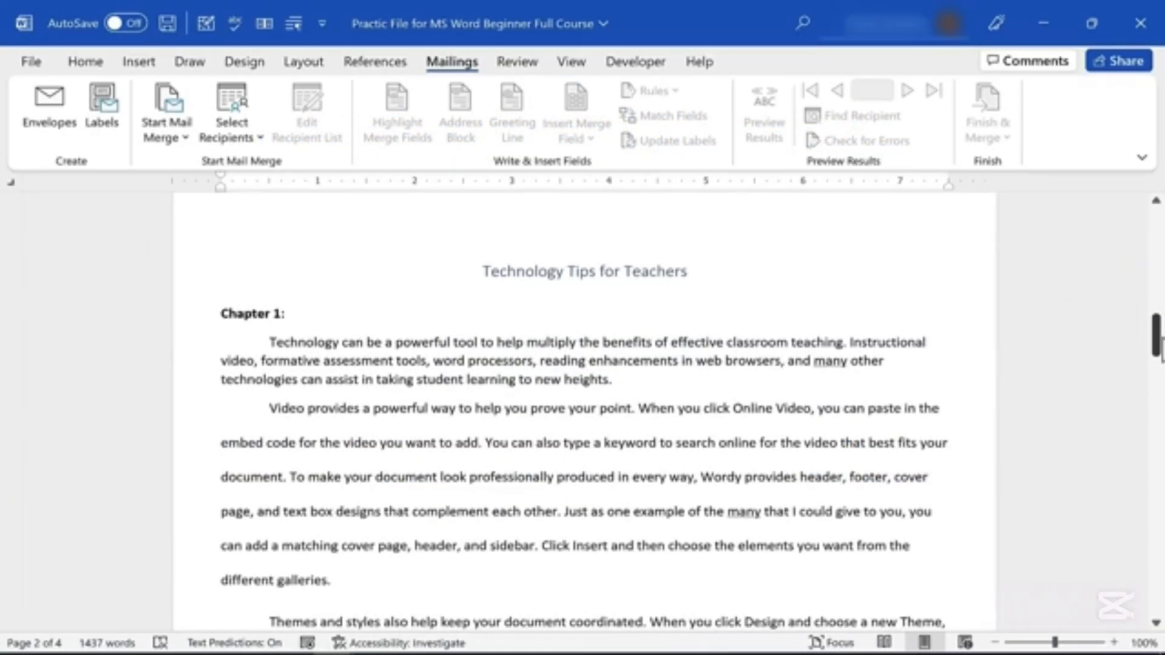